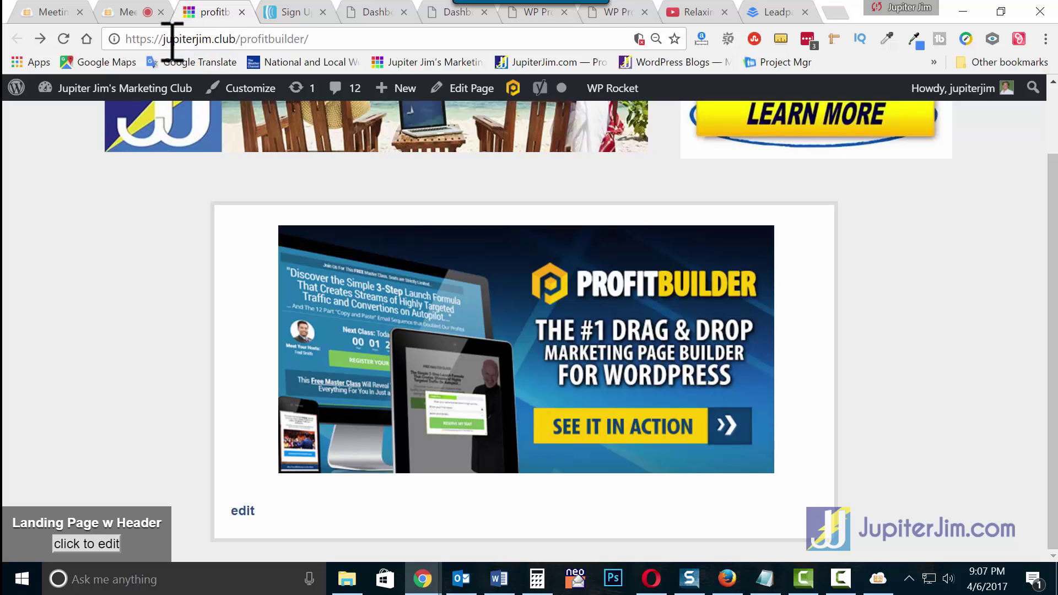
Step: Copy the full web address of the profitbuilder page on jupiterjim.club
{"action": "left_click_drag", "start_coordinate": [166, 39], "coordinate": [321, 36]}
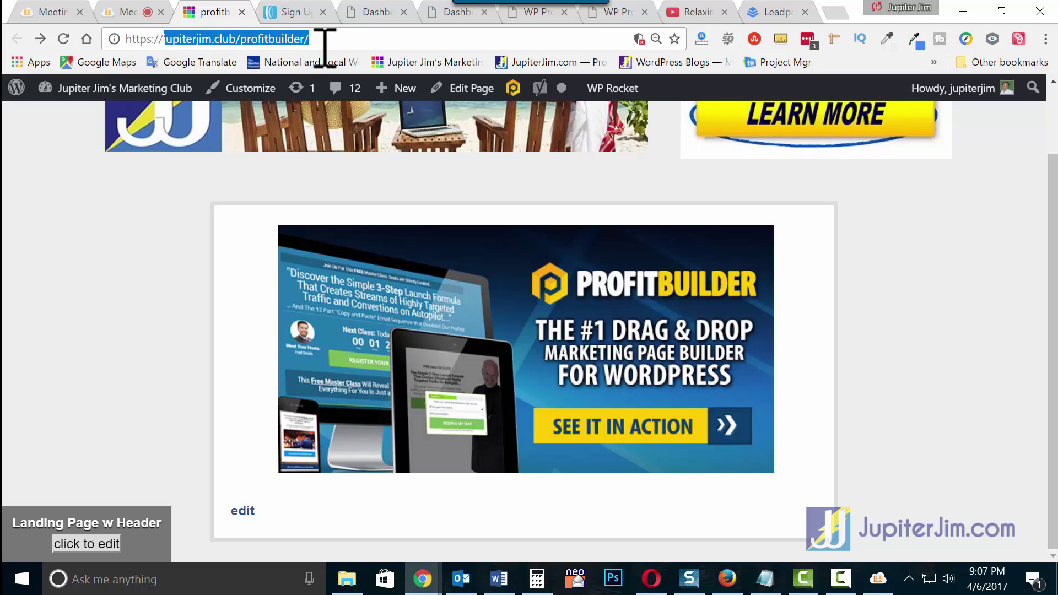
{"action": "left_click", "coordinate": [321, 37]}
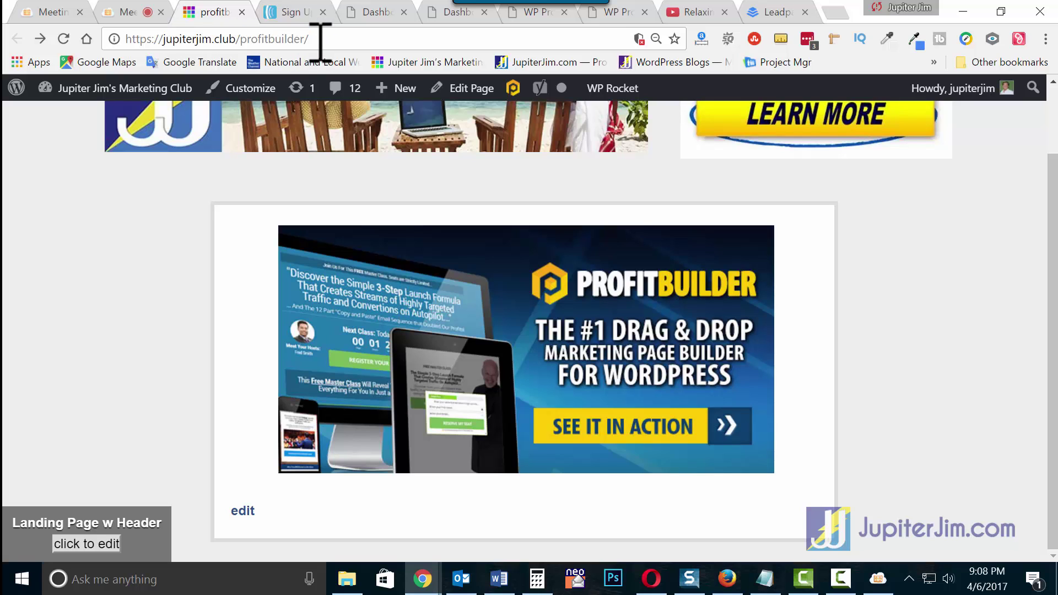
{"action": "left_click_drag", "start_coordinate": [309, 38], "coordinate": [130, 40]}
{"action": "key", "text": "ctrl+c"}
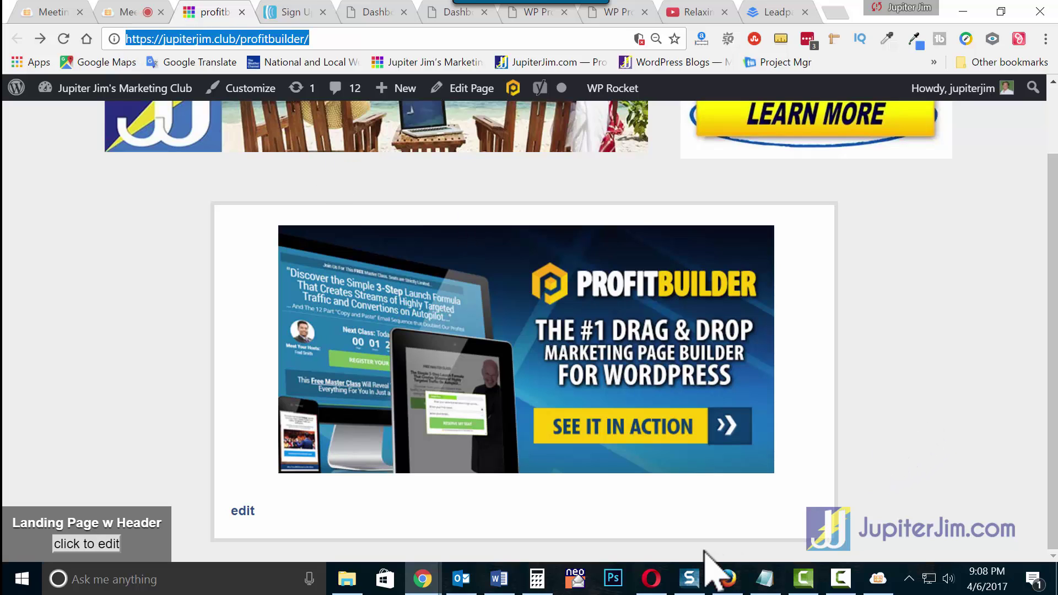
Step: Switch to Firefox and load the copied jupiterjim.club/profitbuilder address in a new tab
{"action": "left_click", "coordinate": [727, 578]}
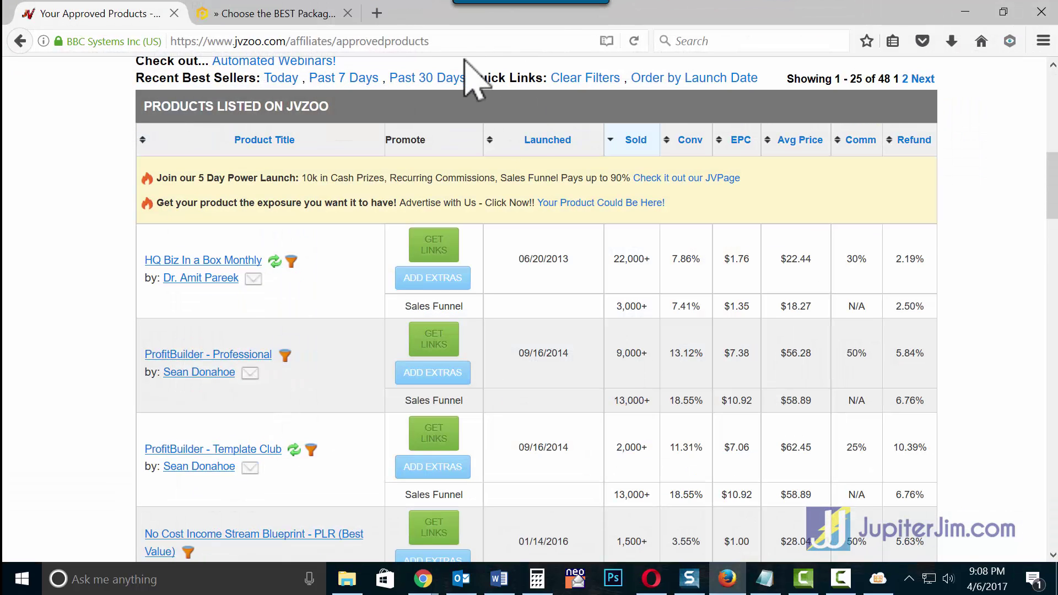
{"action": "left_click", "coordinate": [377, 13]}
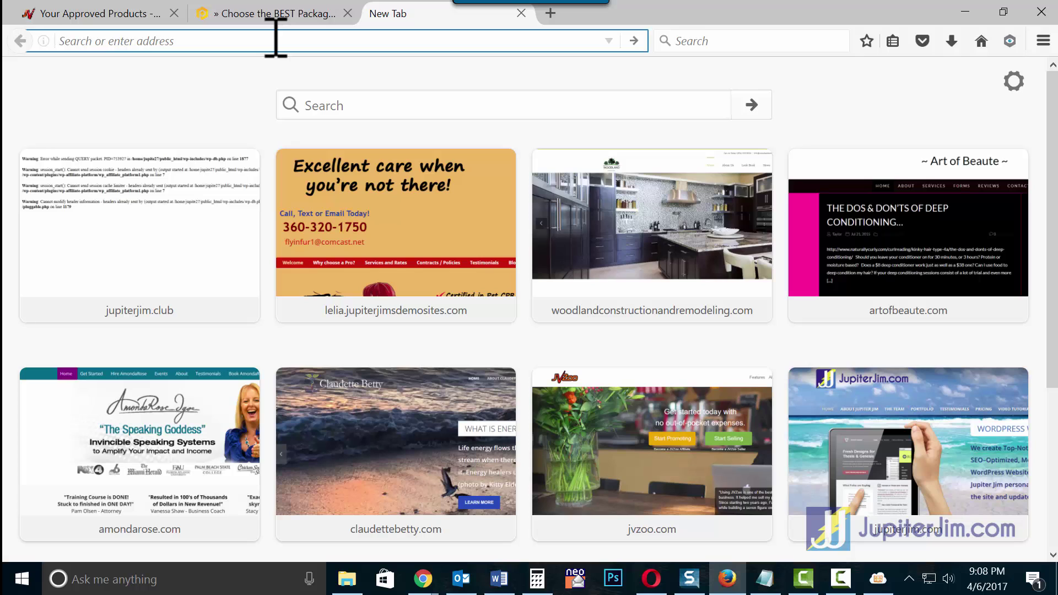
{"action": "key", "text": "ctrl+v"}
{"action": "key", "text": "Return"}
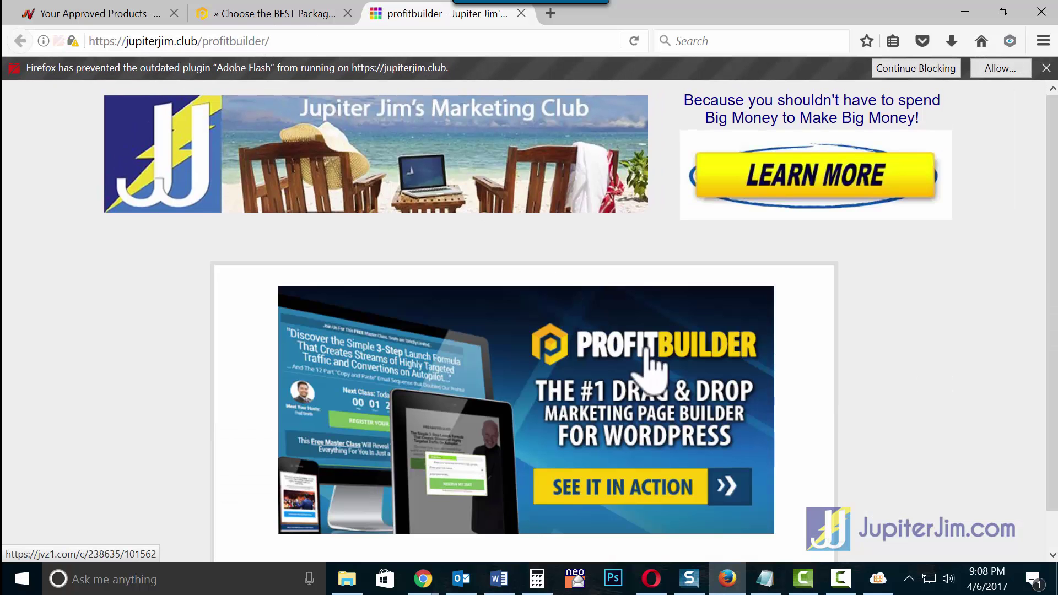
Step: Dismiss the blog secret sign-up popup and follow the ProfitBuilder banner to its sales page
{"action": "scroll", "coordinate": [504, 446], "scroll_direction": "down", "scroll_amount": 1}
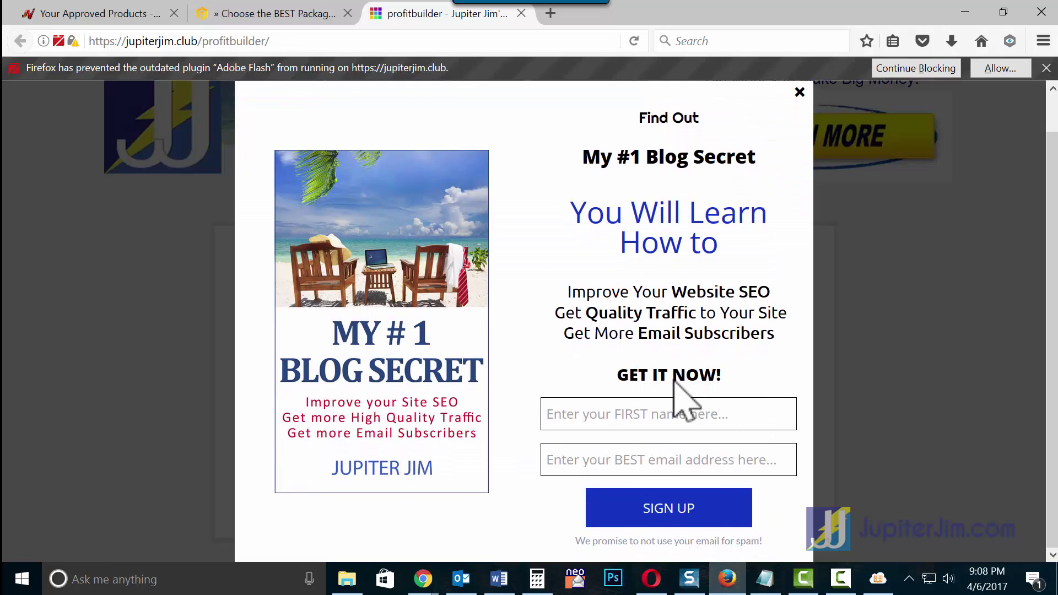
{"action": "left_click", "coordinate": [800, 92]}
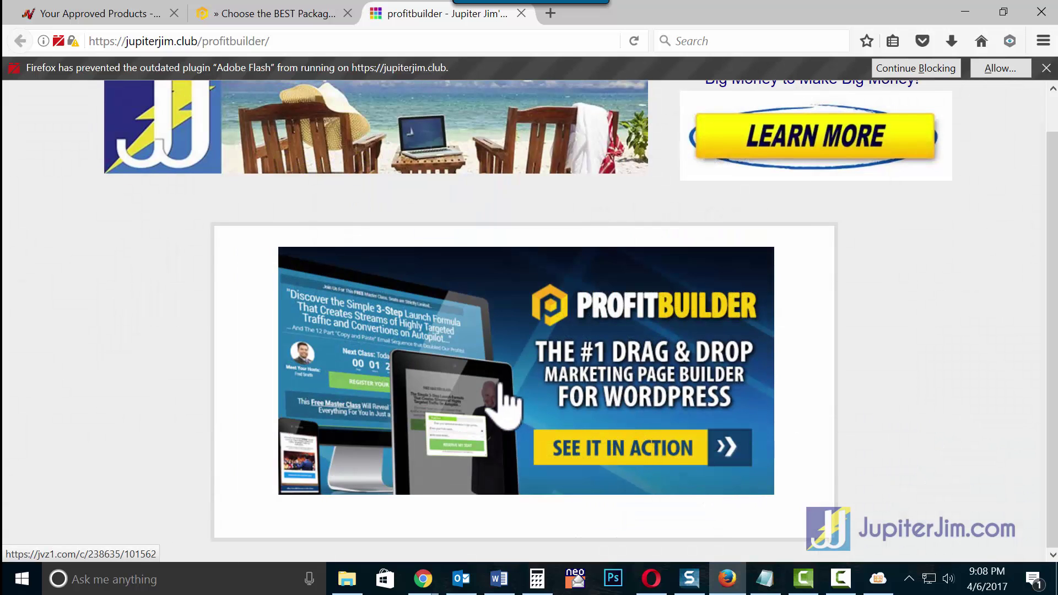
{"action": "left_click", "coordinate": [500, 384]}
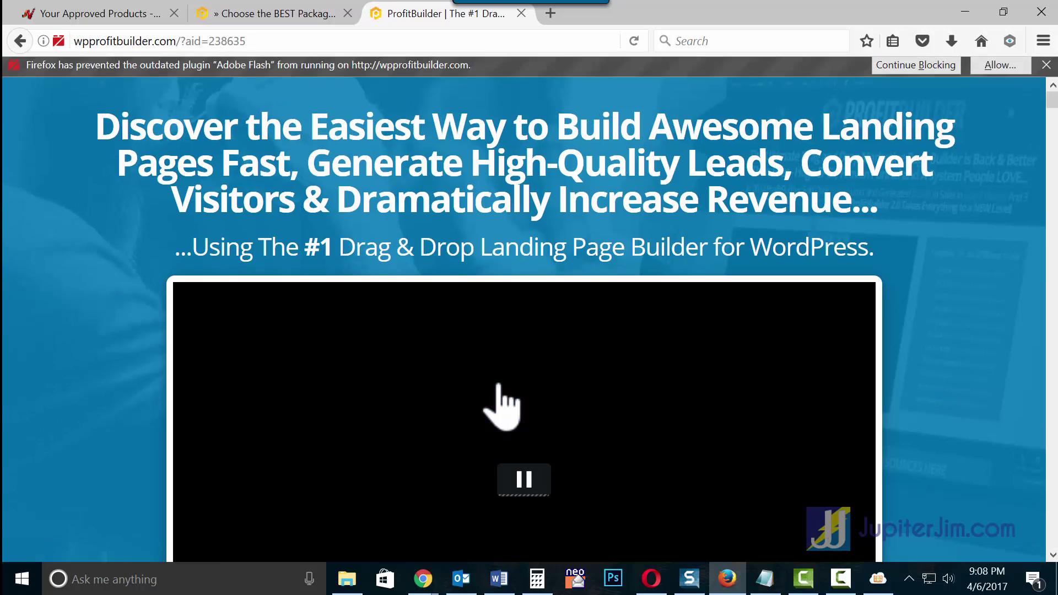
Step: Look through the ProfitBuilder sales page, covering the template gallery, demo video, integrations, SmartCart, funnels, testimonials and guarantee
{"action": "scroll", "coordinate": [551, 403], "scroll_direction": "down", "scroll_amount": 3}
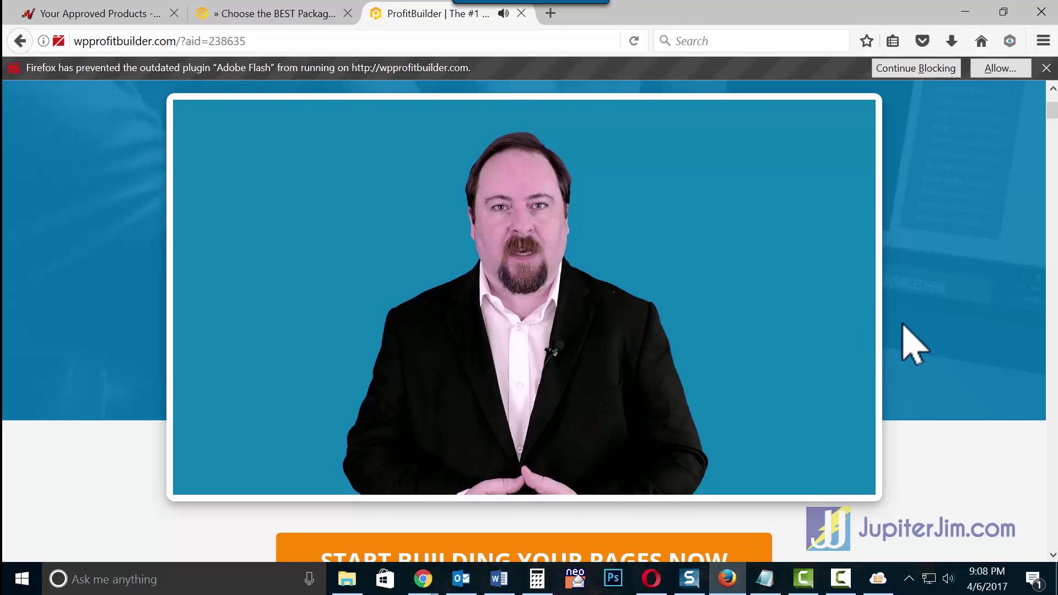
{"action": "scroll", "coordinate": [903, 325], "scroll_direction": "down", "scroll_amount": 3}
{"action": "scroll", "coordinate": [914, 344], "scroll_direction": "down", "scroll_amount": 6}
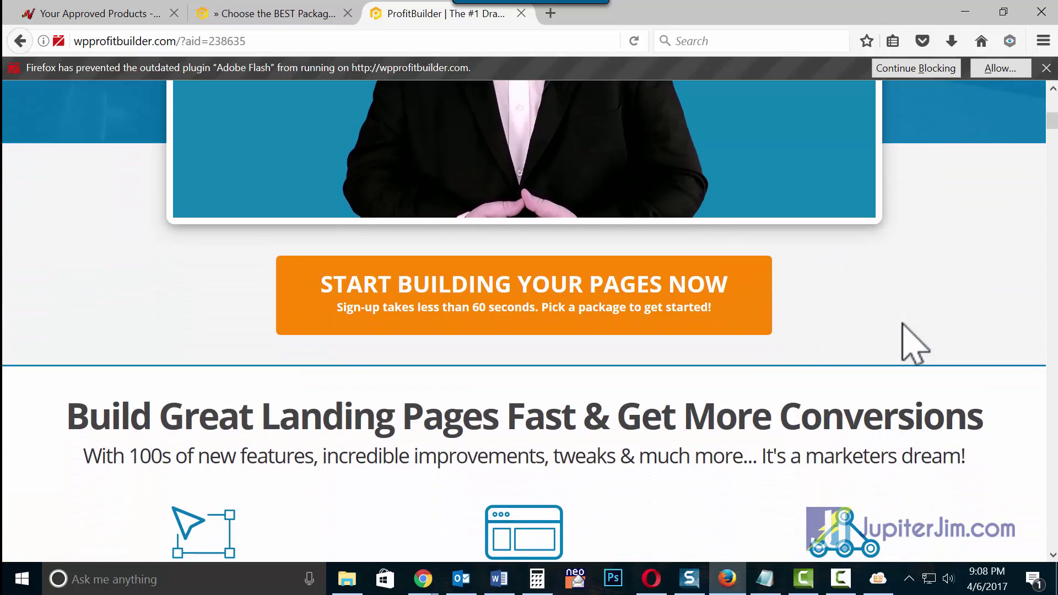
{"action": "scroll", "coordinate": [792, 370], "scroll_direction": "down", "scroll_amount": 17}
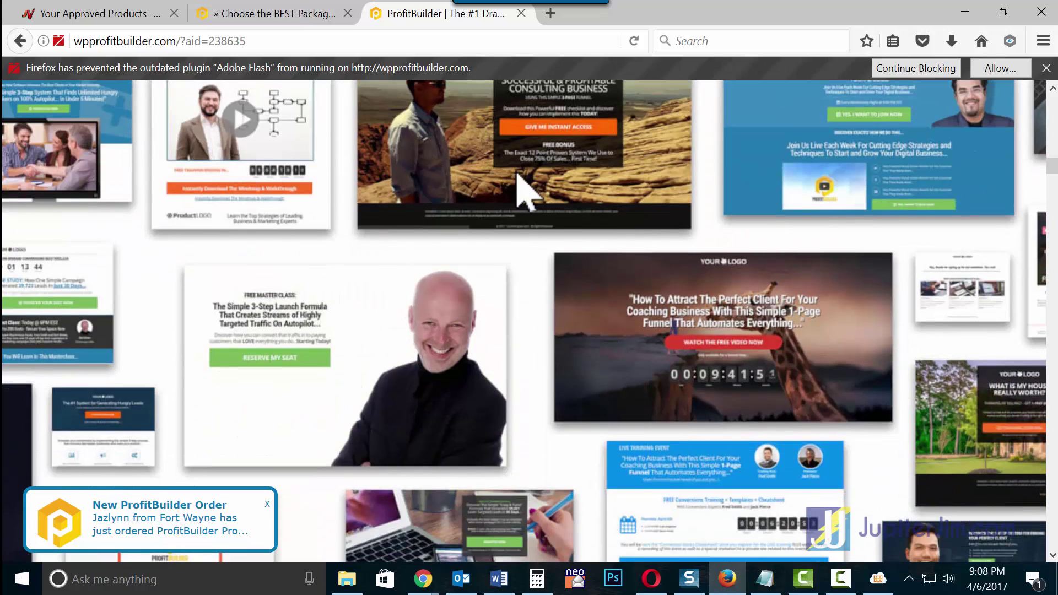
{"action": "scroll", "coordinate": [524, 190], "scroll_direction": "down", "scroll_amount": 6}
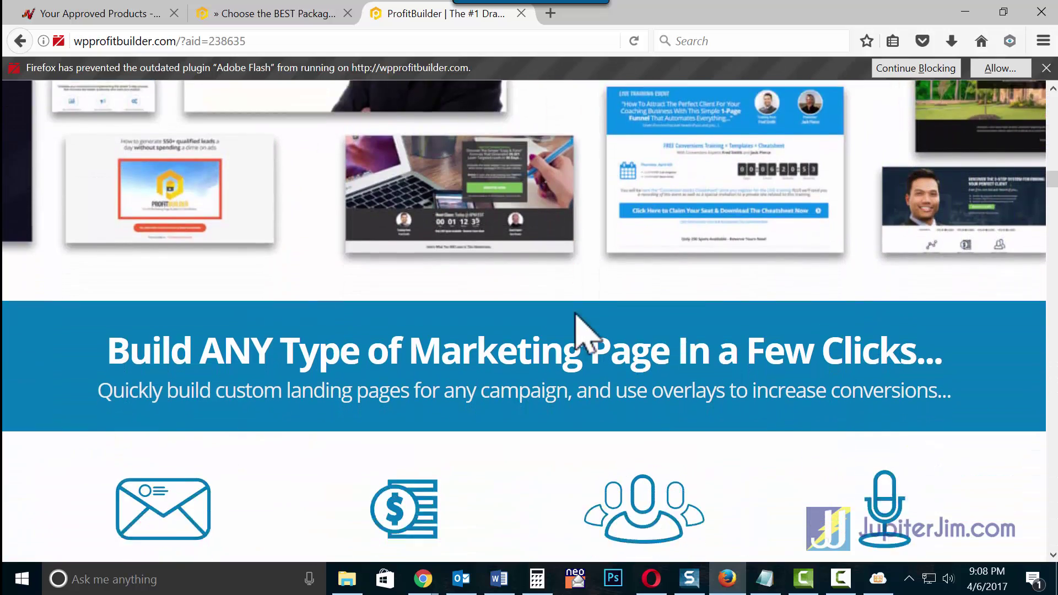
{"action": "scroll", "coordinate": [575, 315], "scroll_direction": "down", "scroll_amount": 18}
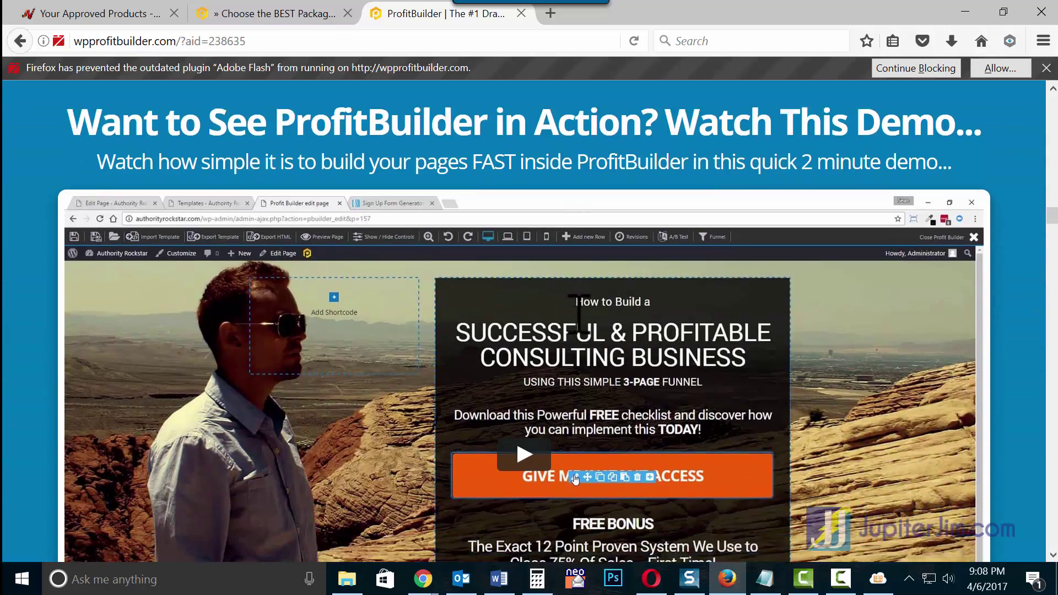
{"action": "scroll", "coordinate": [575, 316], "scroll_direction": "down", "scroll_amount": 1}
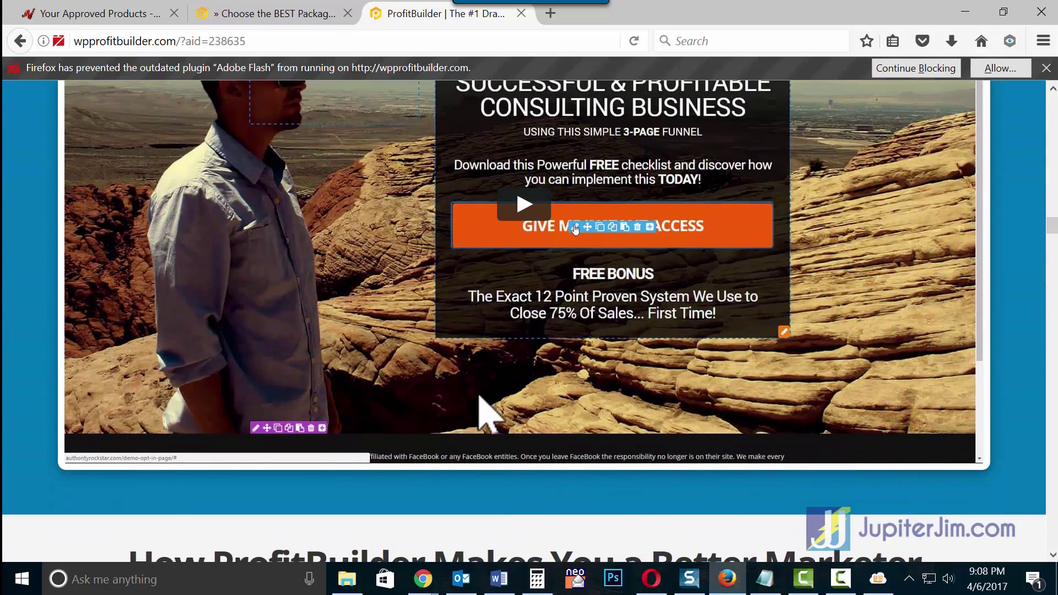
{"action": "scroll", "coordinate": [478, 395], "scroll_direction": "down", "scroll_amount": 2}
{"action": "scroll", "coordinate": [488, 401], "scroll_direction": "up", "scroll_amount": 4}
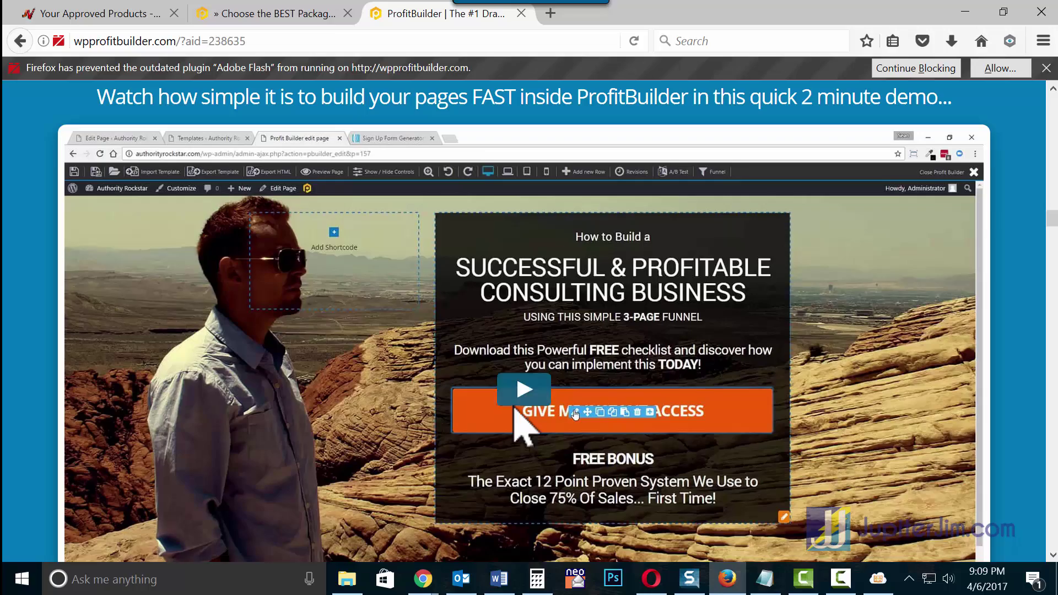
{"action": "scroll", "coordinate": [517, 410], "scroll_direction": "down", "scroll_amount": 15}
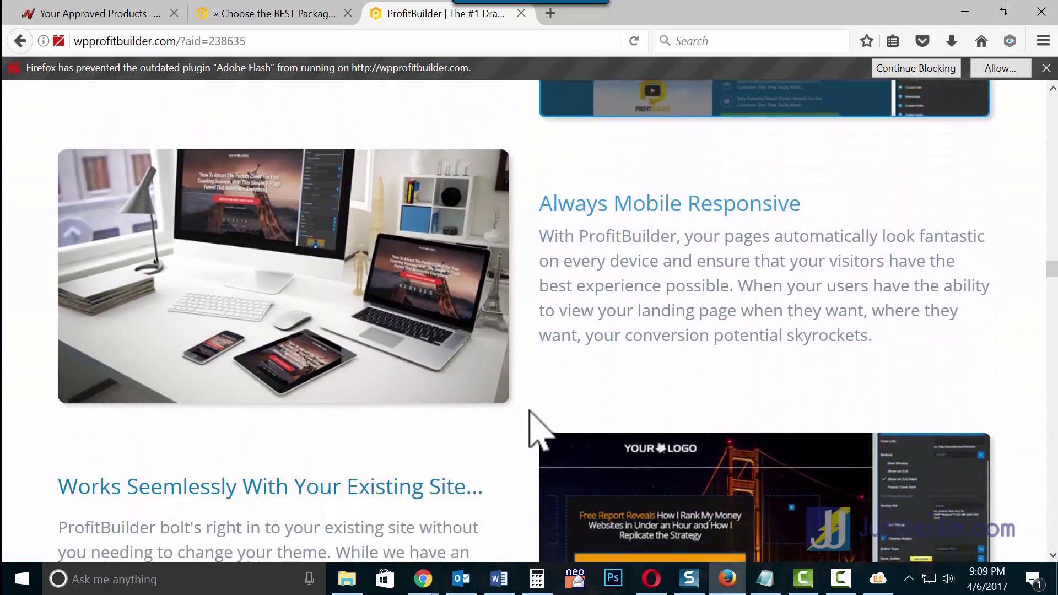
{"action": "scroll", "coordinate": [530, 412], "scroll_direction": "down", "scroll_amount": 4}
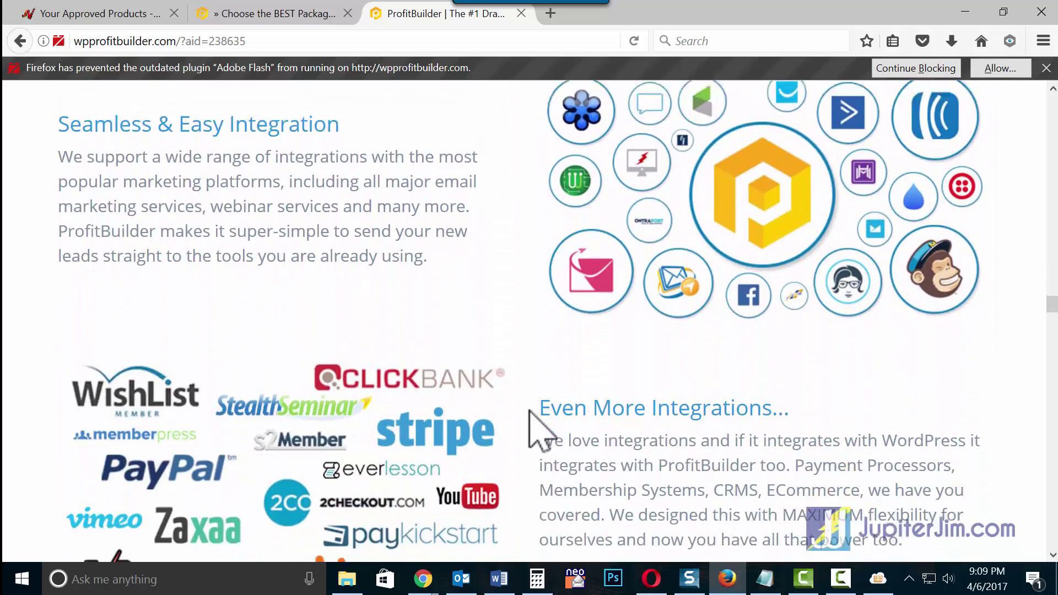
{"action": "scroll", "coordinate": [529, 428], "scroll_direction": "down", "scroll_amount": 13}
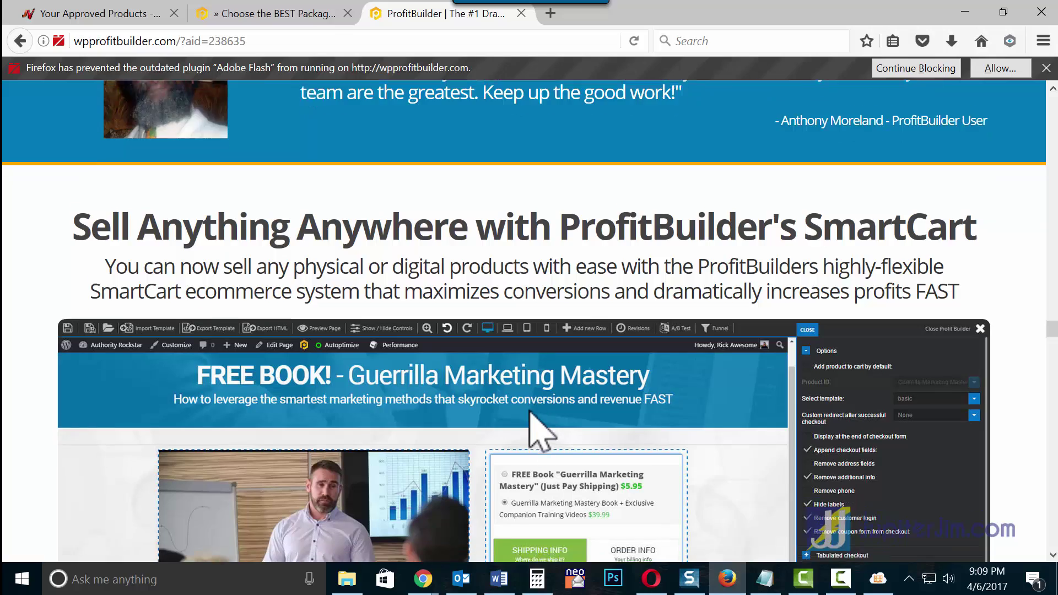
{"action": "scroll", "coordinate": [530, 412], "scroll_direction": "down", "scroll_amount": 2}
{"action": "scroll", "coordinate": [573, 447], "scroll_direction": "down", "scroll_amount": 18}
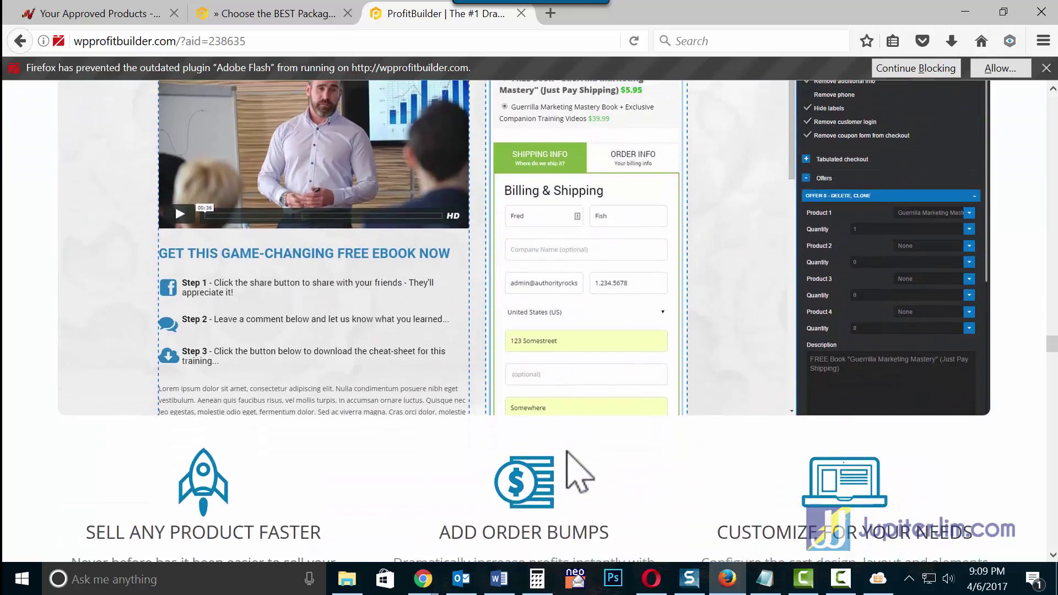
{"action": "scroll", "coordinate": [571, 453], "scroll_direction": "down", "scroll_amount": 18}
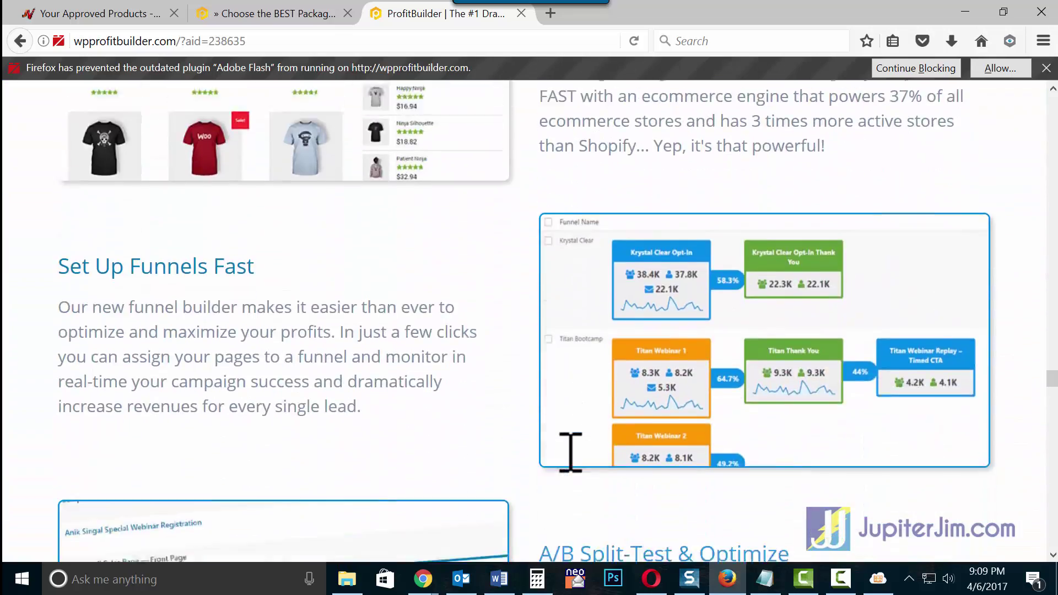
{"action": "scroll", "coordinate": [573, 474], "scroll_direction": "down", "scroll_amount": 20}
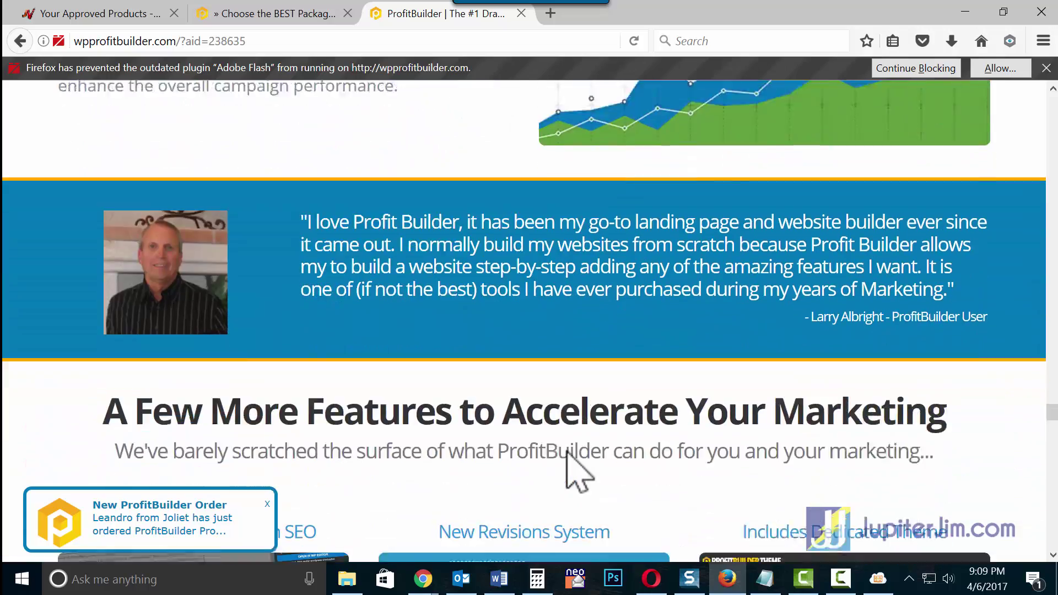
{"action": "scroll", "coordinate": [567, 457], "scroll_direction": "down", "scroll_amount": 20}
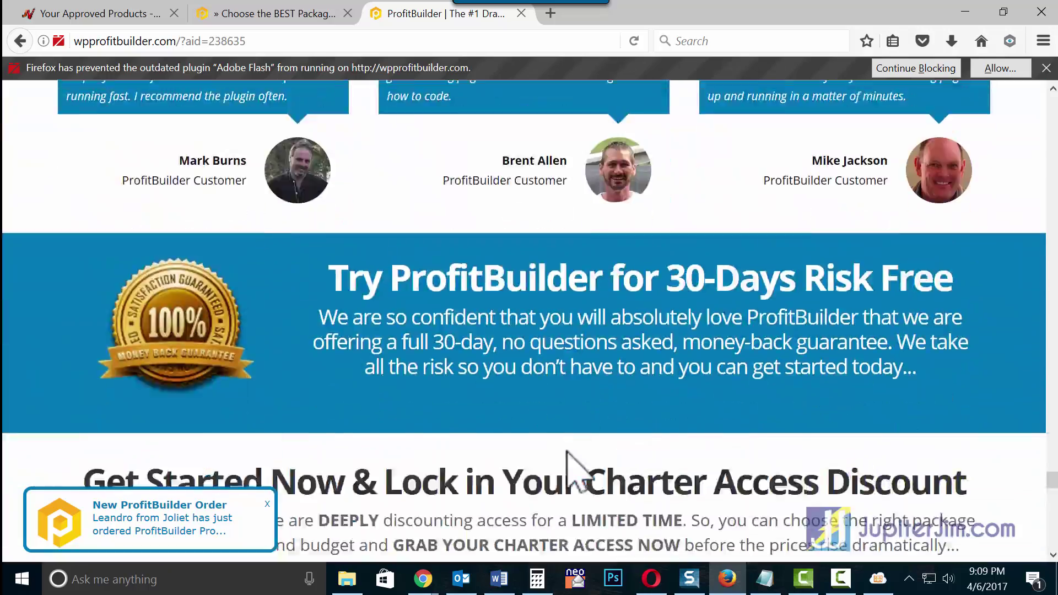
{"action": "scroll", "coordinate": [530, 326], "scroll_direction": "up", "scroll_amount": 4}
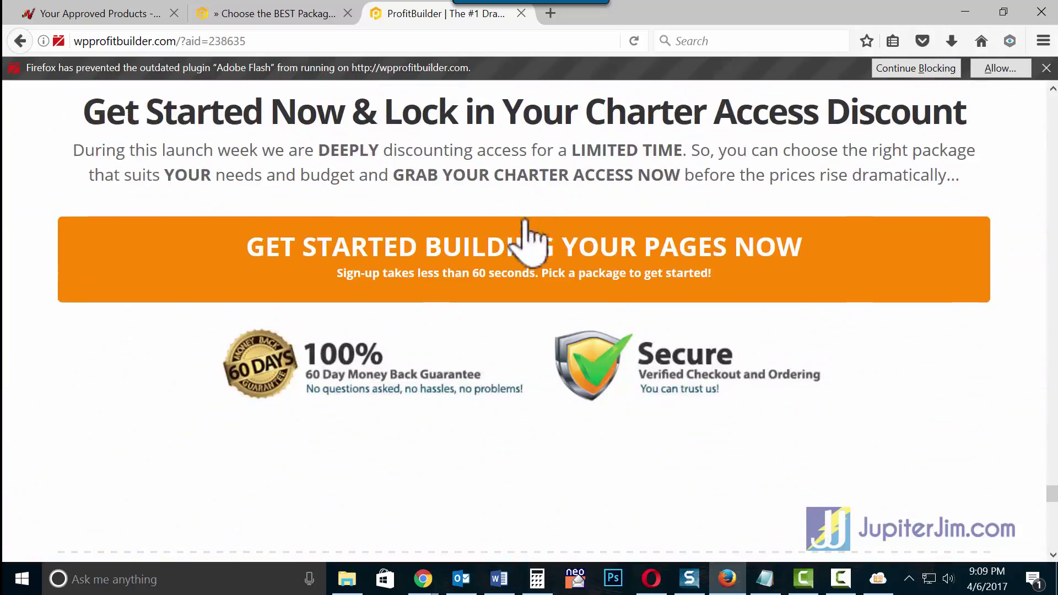
Step: Open the ProfitBuilder plan selection page from the get-started offer and highlight the Basic package's price
{"action": "left_click", "coordinate": [505, 277]}
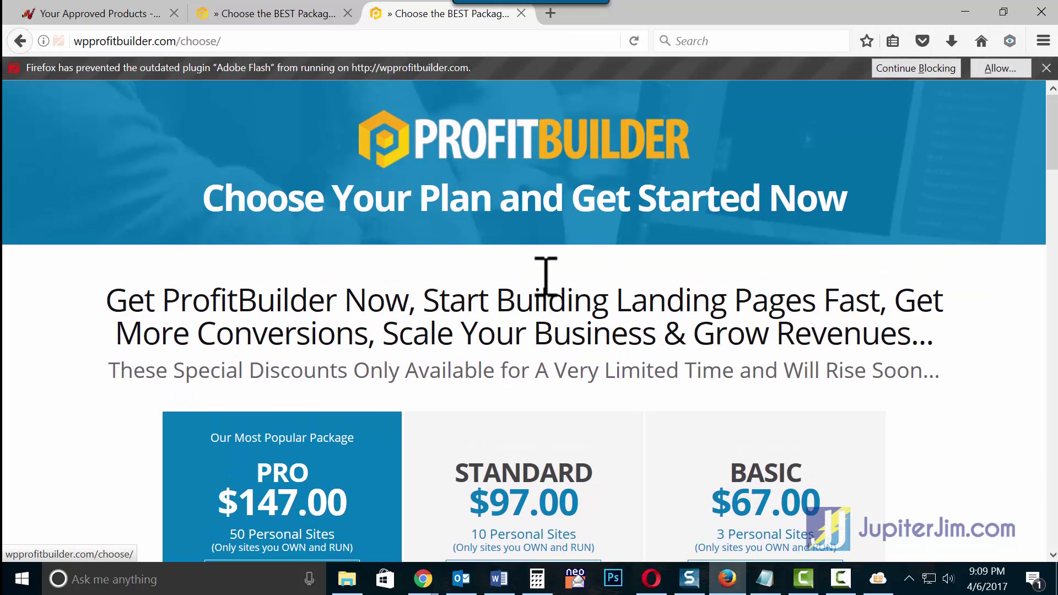
{"action": "scroll", "coordinate": [546, 276], "scroll_direction": "down", "scroll_amount": 3}
{"action": "triple_click", "coordinate": [752, 319]}
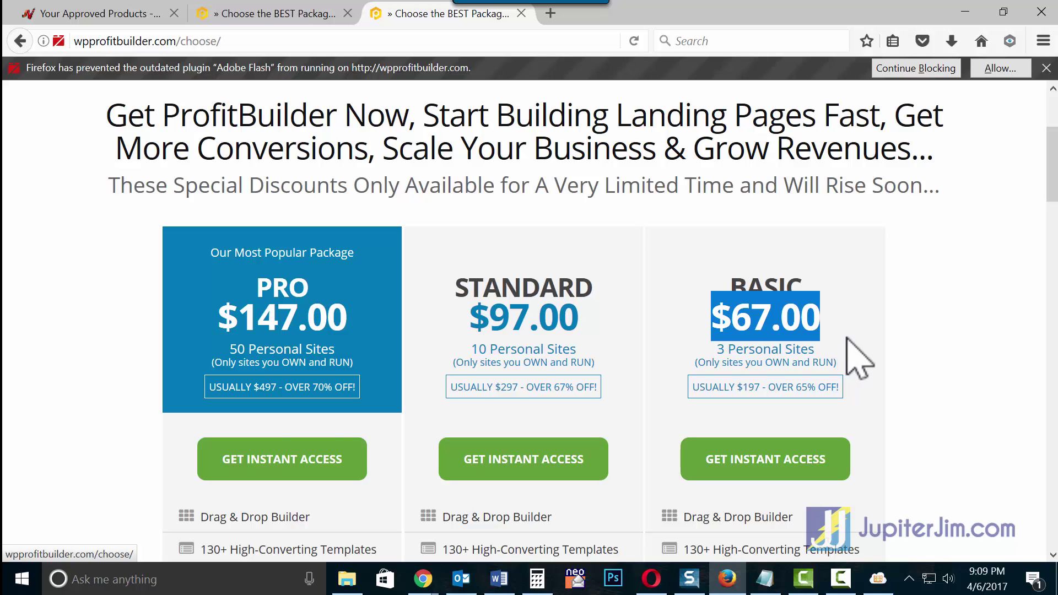
Step: Switch back to Chrome, bring up the WP Profitbuilder Demo Site and open its WordPress dashboard
{"action": "key", "text": "alt+Tab"}
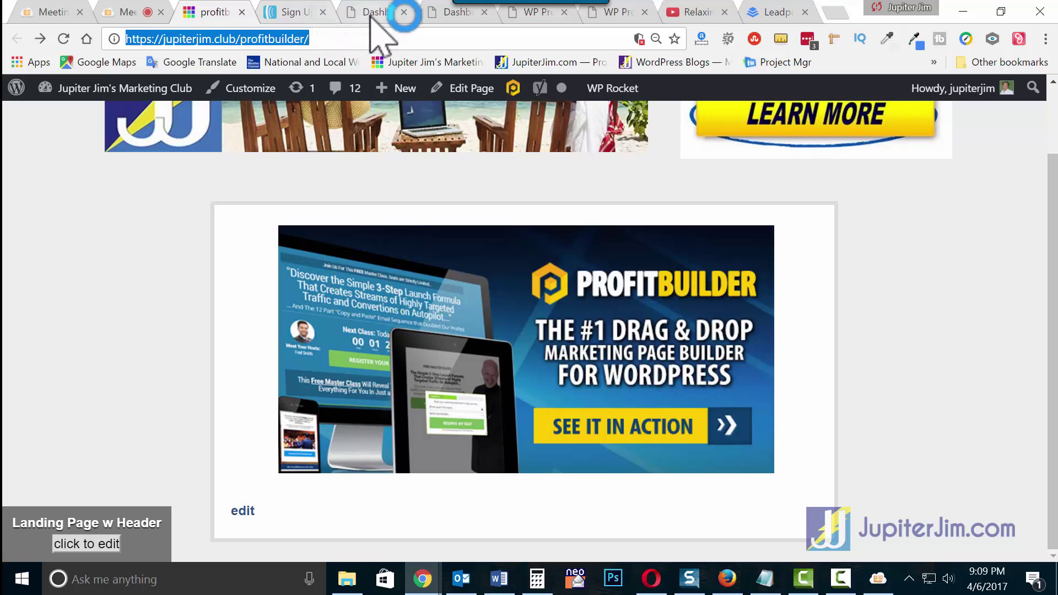
{"action": "left_click", "coordinate": [527, 13]}
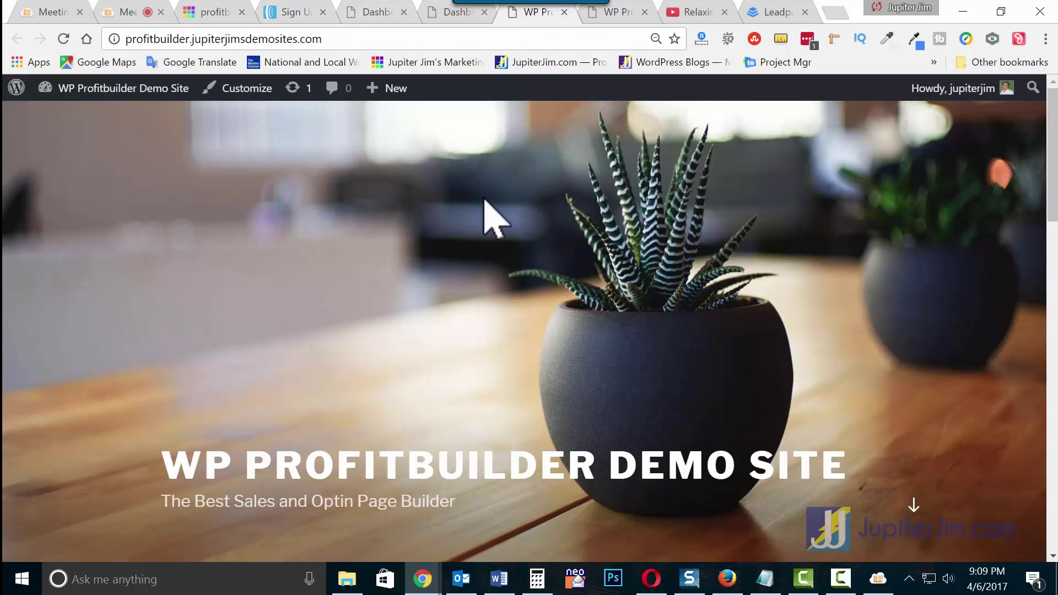
{"action": "scroll", "coordinate": [428, 308], "scroll_direction": "down", "scroll_amount": 8}
{"action": "scroll", "coordinate": [427, 308], "scroll_direction": "up", "scroll_amount": 8}
{"action": "mouse_move", "coordinate": [126, 99]}
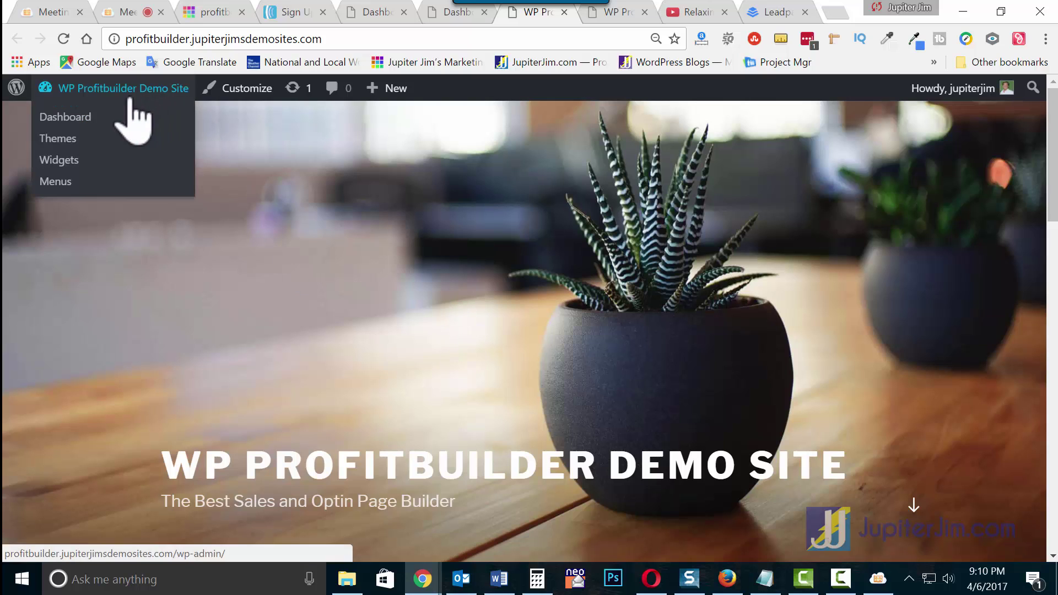
{"action": "left_click", "coordinate": [60, 118]}
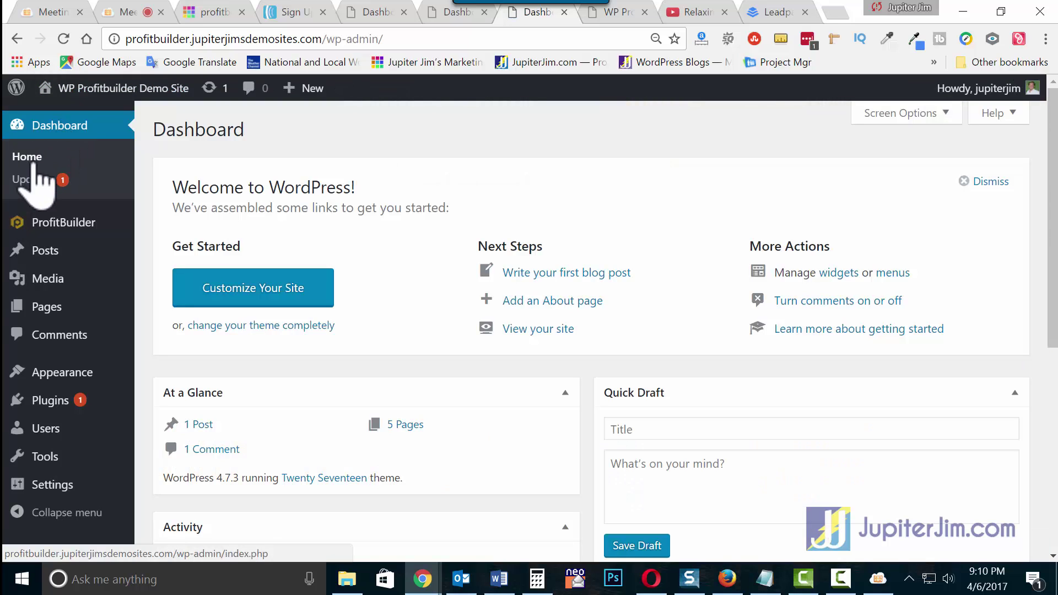
Step: Highlight the WordPress version and theme line under At a Glance, and open the list of installed plugins
{"action": "scroll", "coordinate": [397, 366], "scroll_direction": "down", "scroll_amount": 3}
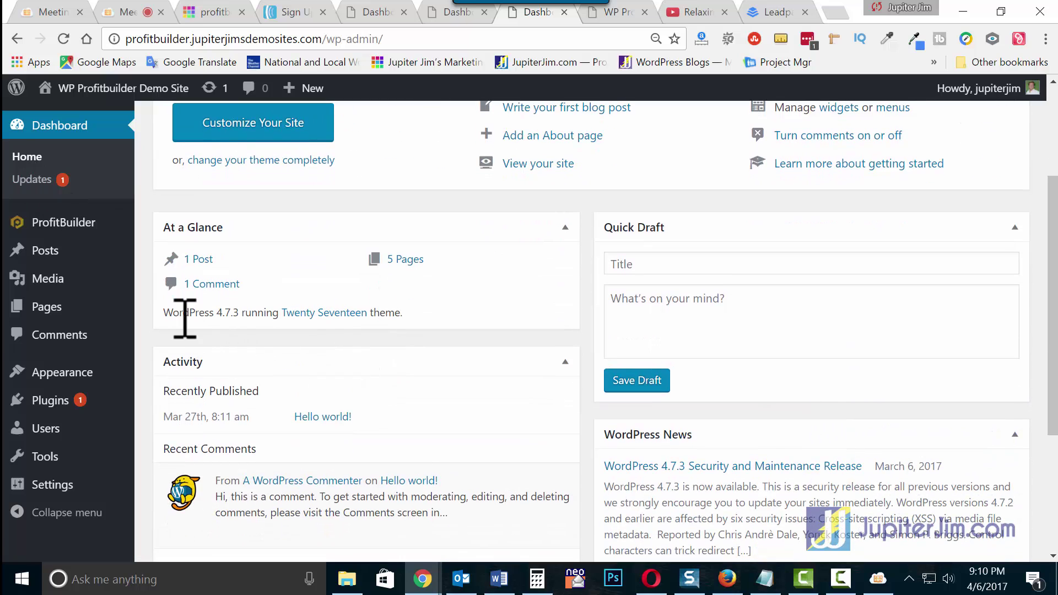
{"action": "left_click_drag", "start_coordinate": [179, 309], "coordinate": [392, 333]}
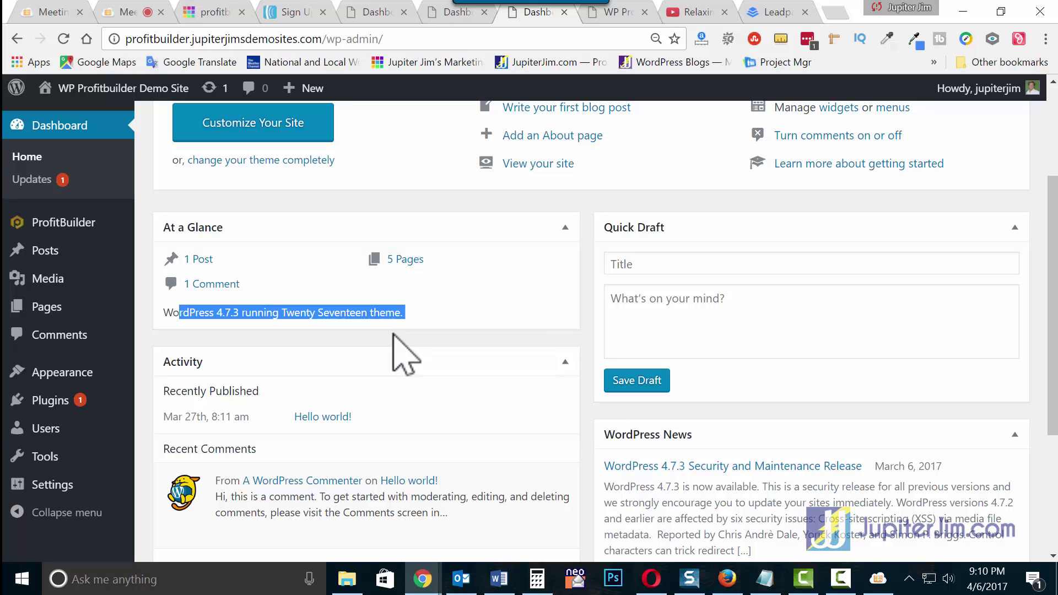
{"action": "mouse_move", "coordinate": [66, 402]}
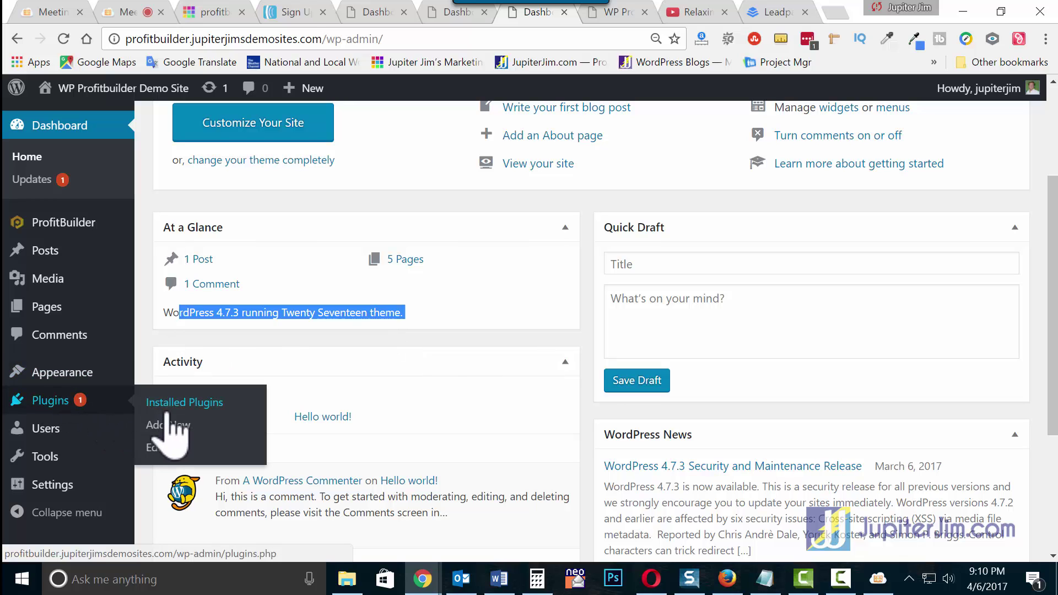
{"action": "left_click", "coordinate": [172, 408]}
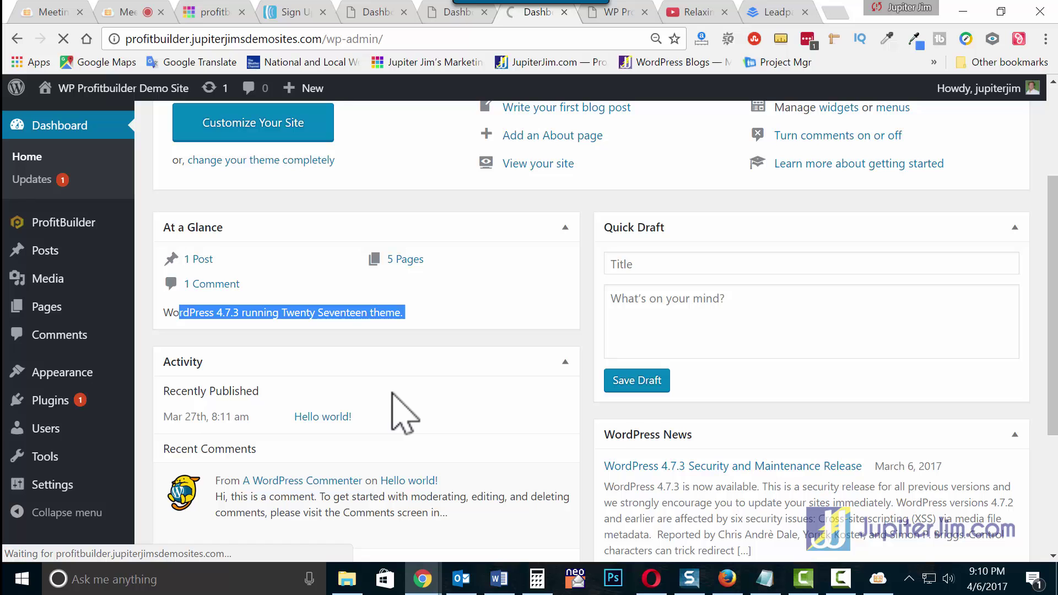
{"action": "scroll", "coordinate": [392, 393], "scroll_direction": "down", "scroll_amount": 1}
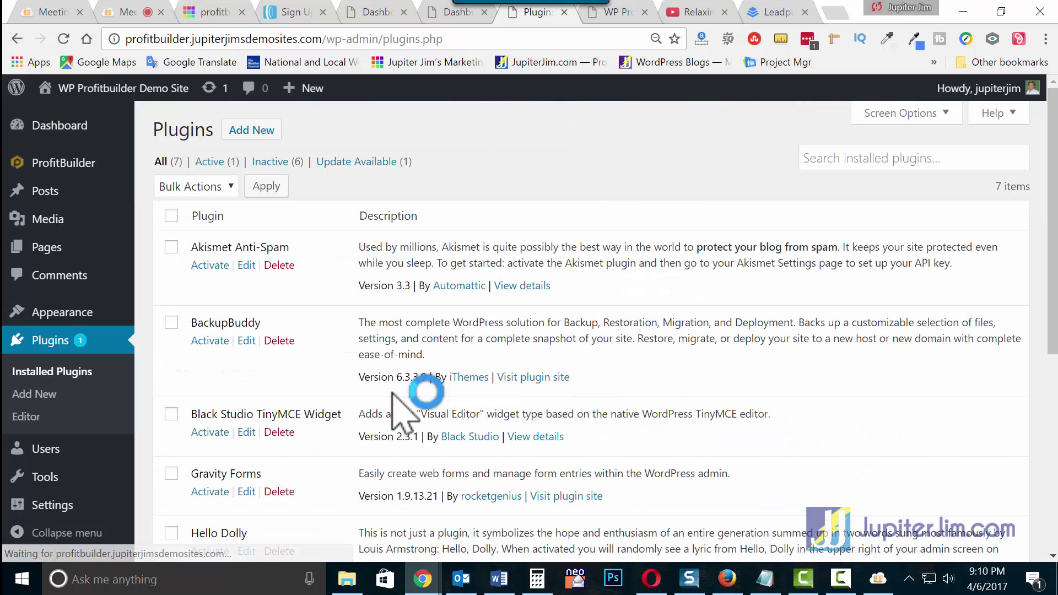
Step: Update the ProfitBuilder plugin to version 2.0.6 in the list of installed plugins
{"action": "scroll", "coordinate": [325, 408], "scroll_direction": "down", "scroll_amount": 1}
{"action": "scroll", "coordinate": [325, 408], "scroll_direction": "down", "scroll_amount": 3}
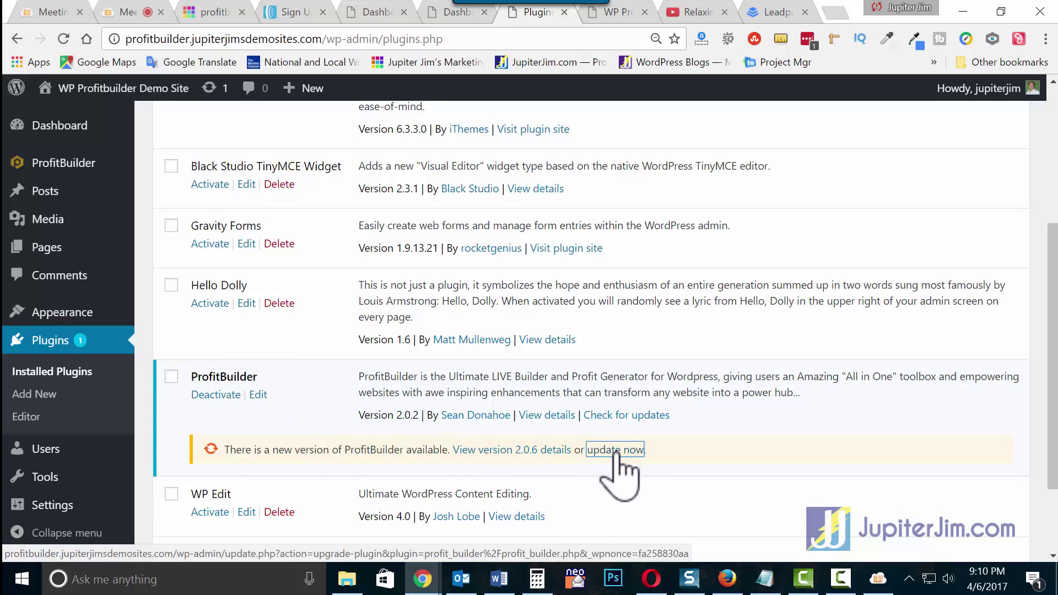
{"action": "left_click", "coordinate": [614, 451]}
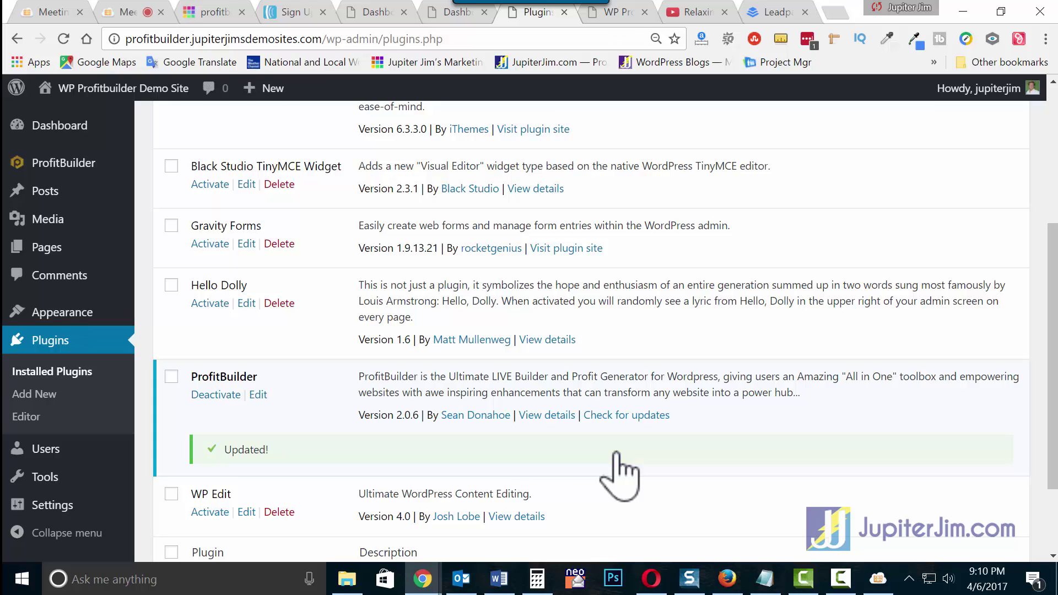
{"action": "scroll", "coordinate": [619, 474], "scroll_direction": "up", "scroll_amount": 1}
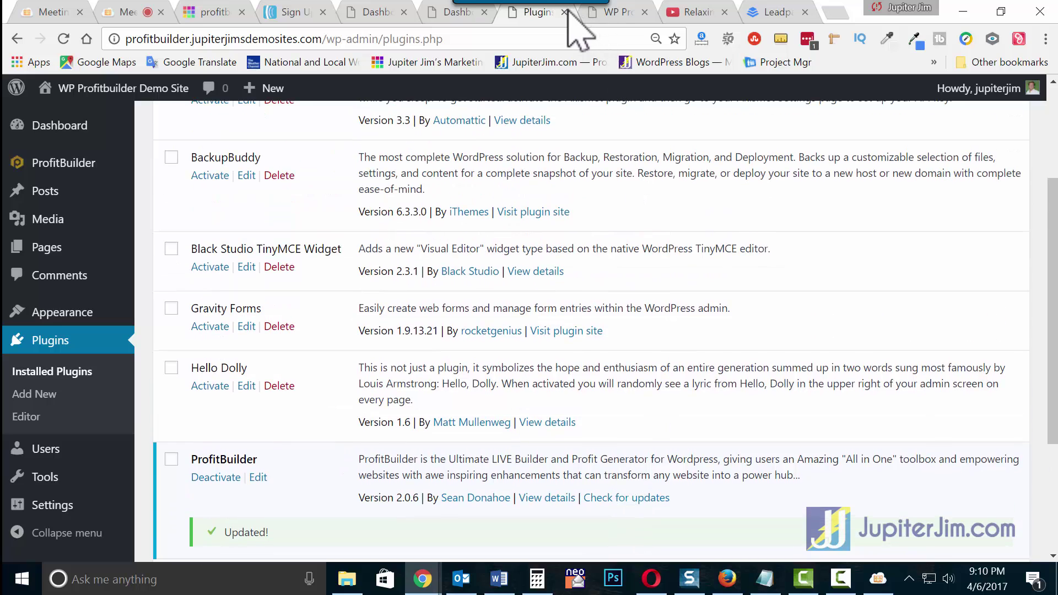
Step: Close the installed plugins page and open ProfitBuilder's Templates page from the demo site's dashboard
{"action": "left_click", "coordinate": [564, 12]}
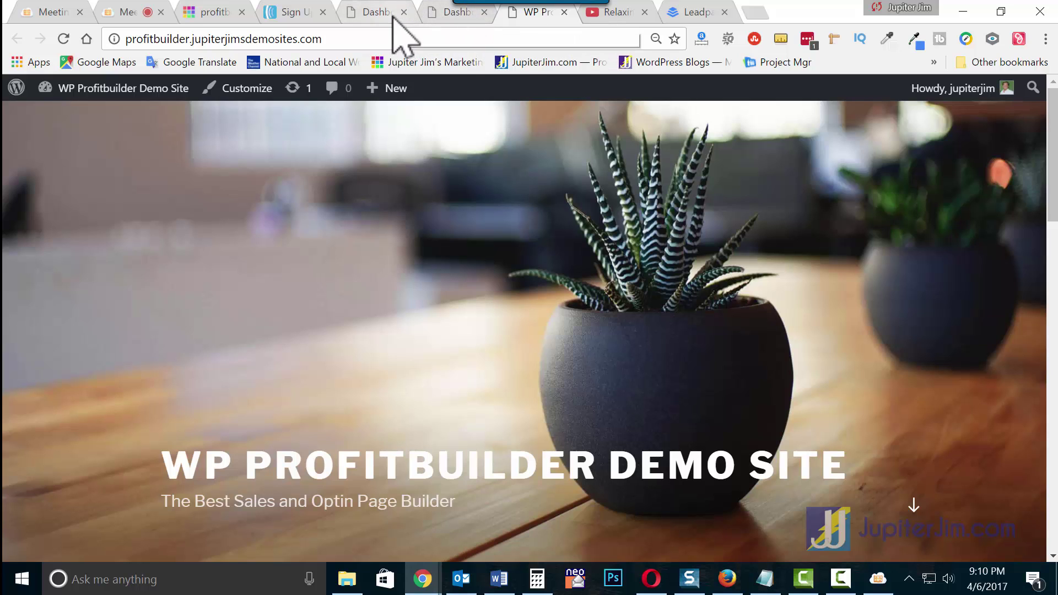
{"action": "left_click", "coordinate": [445, 12]}
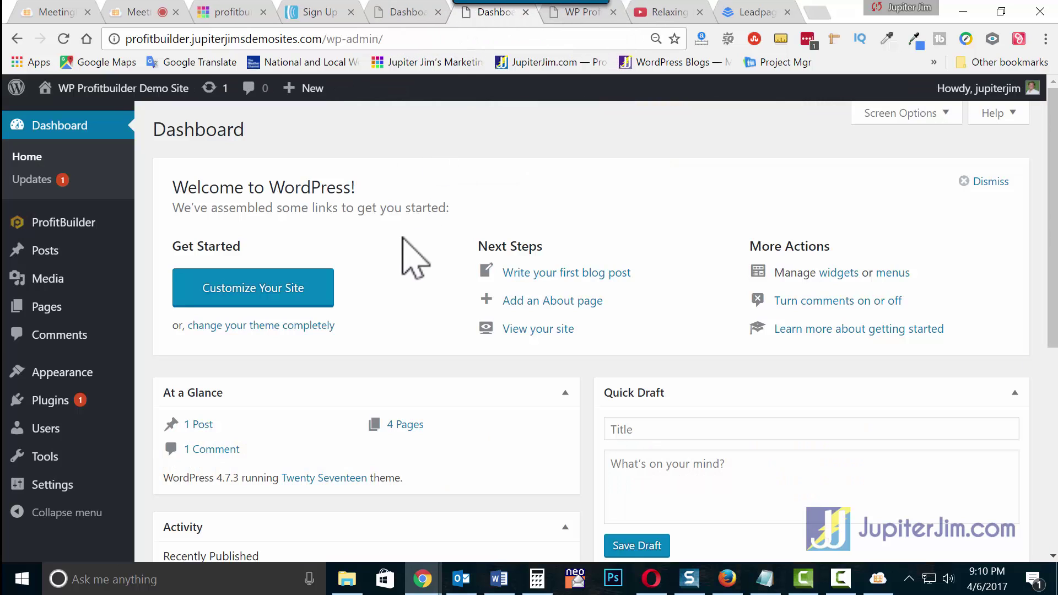
{"action": "mouse_move", "coordinate": [33, 227]}
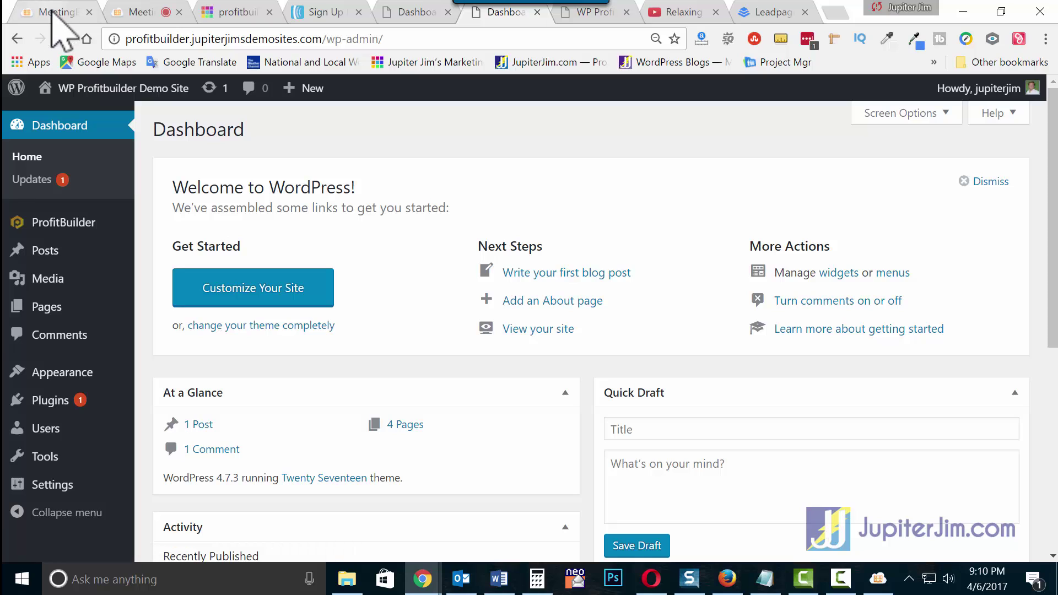
{"action": "mouse_move", "coordinate": [119, 222]}
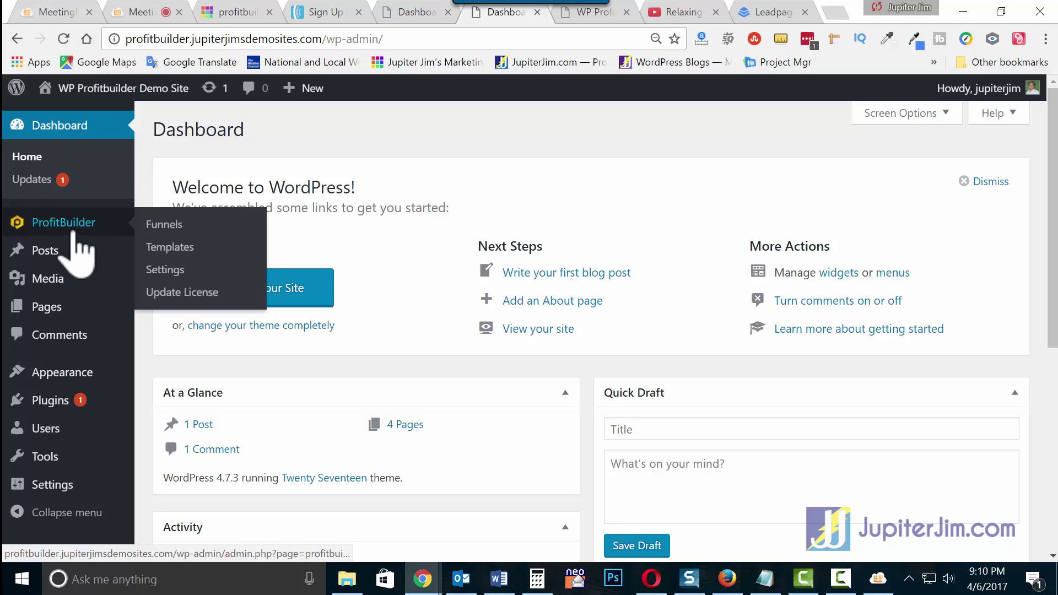
{"action": "left_click", "coordinate": [176, 249]}
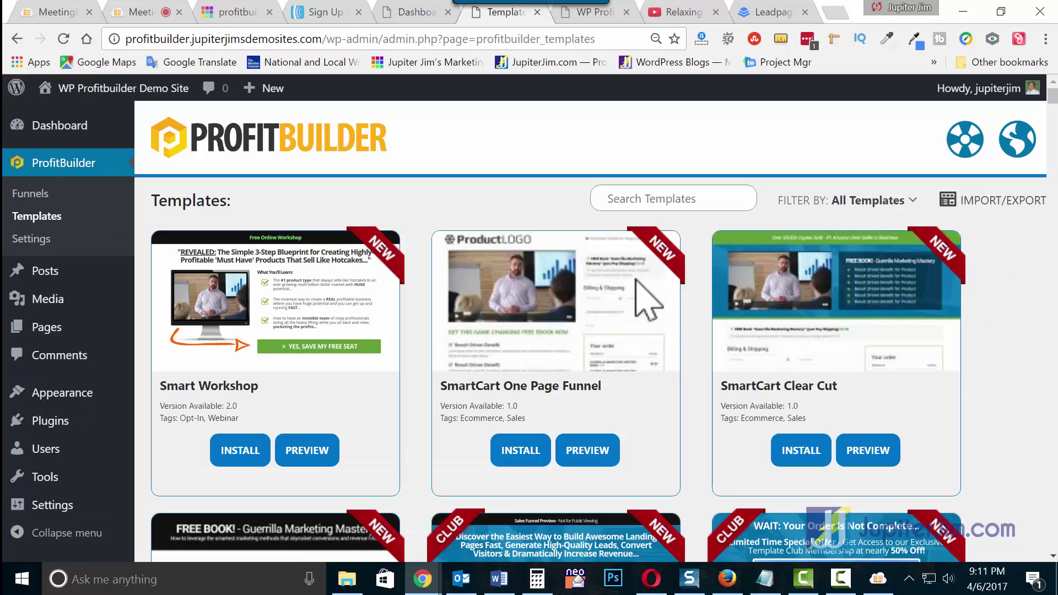
Step: Look through the unfiltered ProfitBuilder template library, including the available, club and already installed templates
{"action": "left_click", "coordinate": [882, 205]}
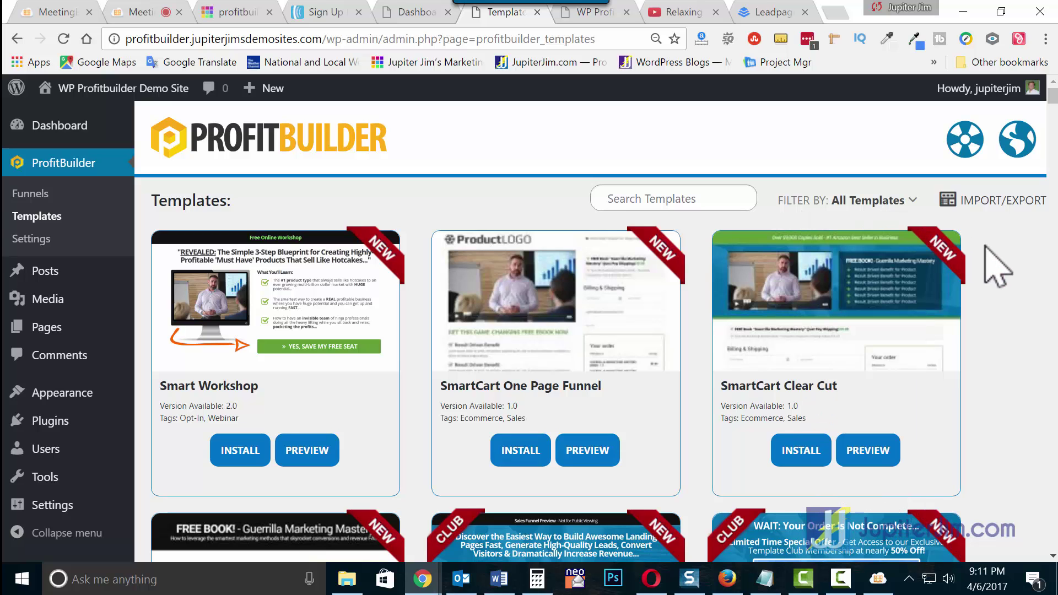
{"action": "scroll", "coordinate": [990, 247], "scroll_direction": "down", "scroll_amount": 1}
{"action": "scroll", "coordinate": [1001, 268], "scroll_direction": "down", "scroll_amount": 9}
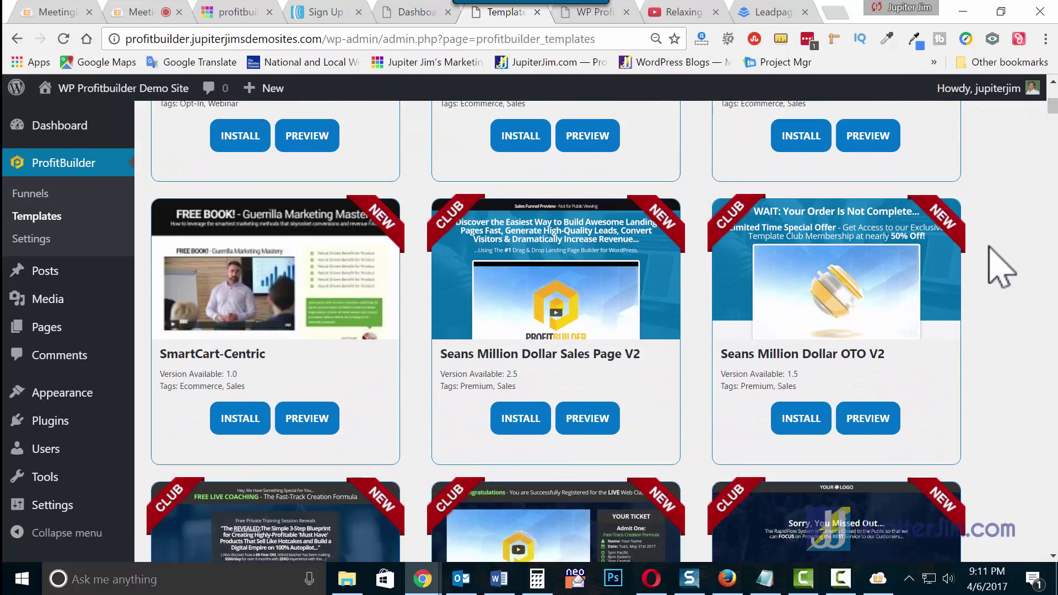
{"action": "scroll", "coordinate": [1001, 268], "scroll_direction": "down", "scroll_amount": 10}
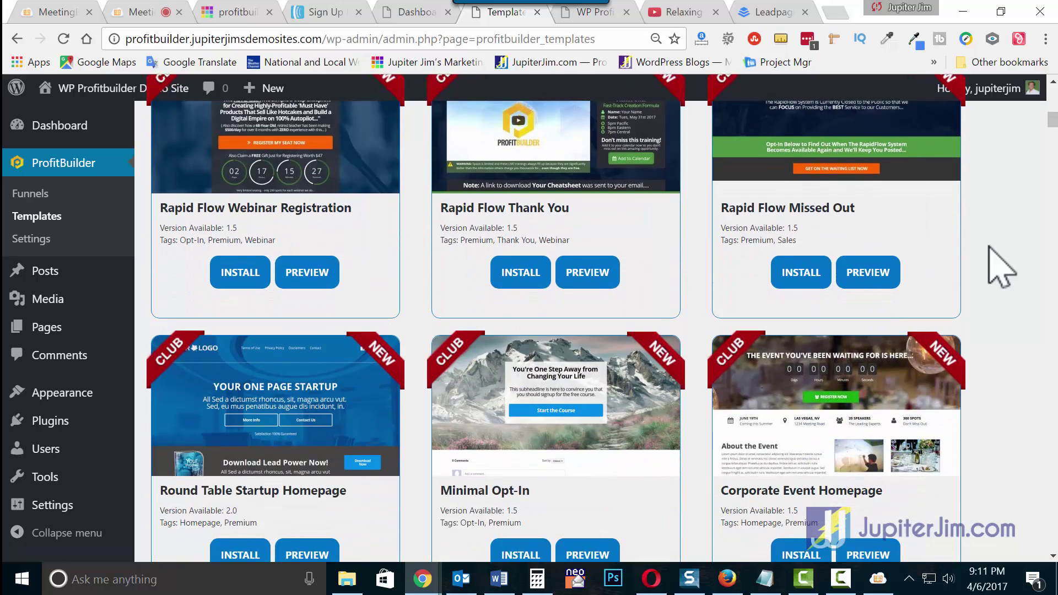
{"action": "scroll", "coordinate": [1001, 268], "scroll_direction": "down", "scroll_amount": 6}
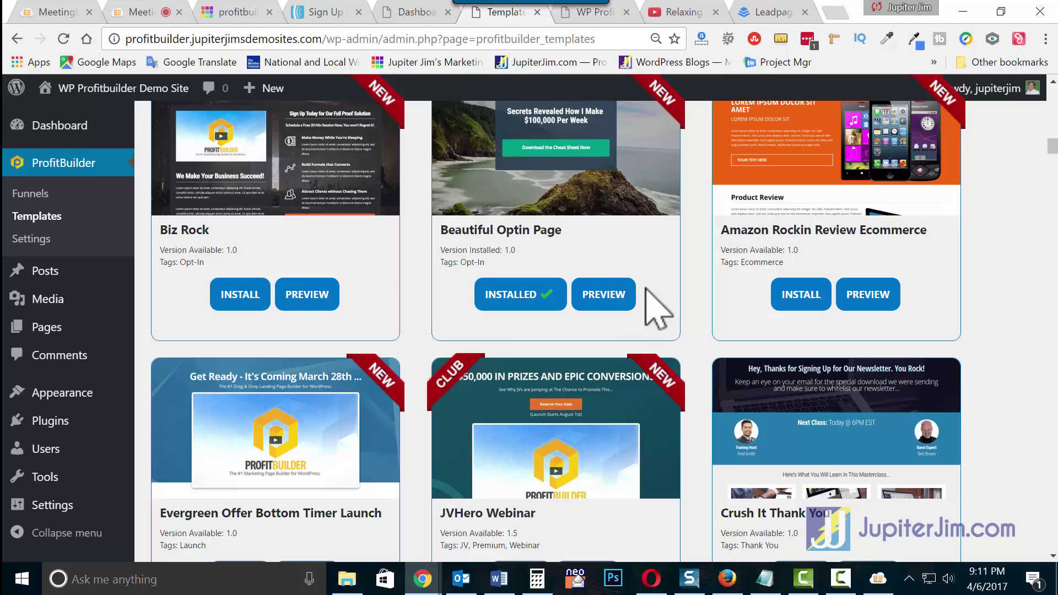
{"action": "scroll", "coordinate": [652, 297], "scroll_direction": "up", "scroll_amount": 18}
{"action": "scroll", "coordinate": [658, 289], "scroll_direction": "up", "scroll_amount": 5}
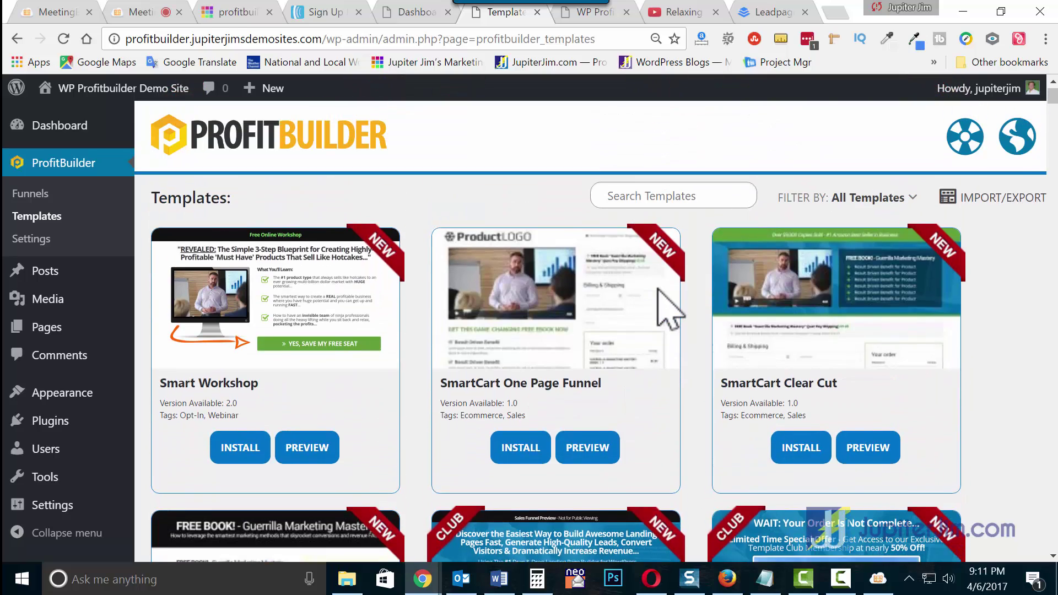
Step: Filter the template library to the Opt-In category only, excluding every other category
{"action": "left_click", "coordinate": [896, 203]}
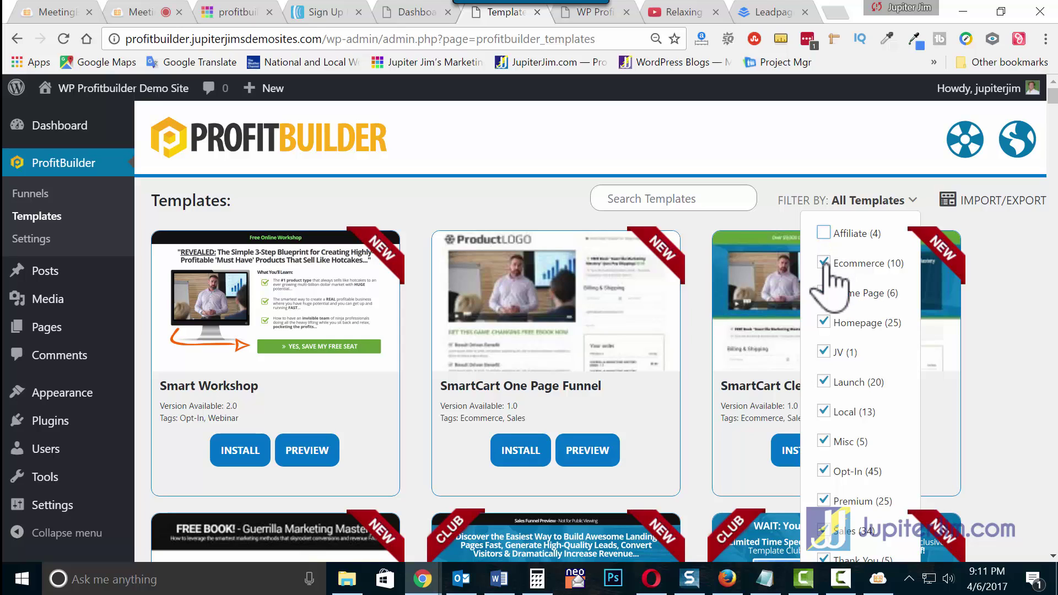
{"action": "left_click", "coordinate": [824, 327]}
{"action": "left_click", "coordinate": [826, 382]}
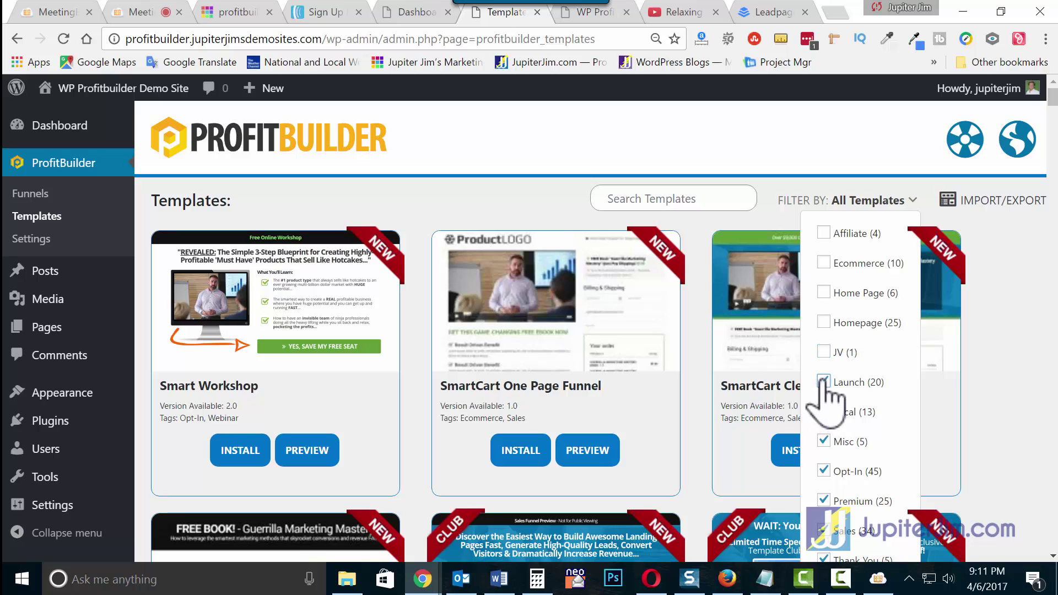
{"action": "scroll", "coordinate": [871, 394], "scroll_direction": "down", "scroll_amount": 1}
{"action": "left_click", "coordinate": [824, 329]}
{"action": "left_click", "coordinate": [824, 359]}
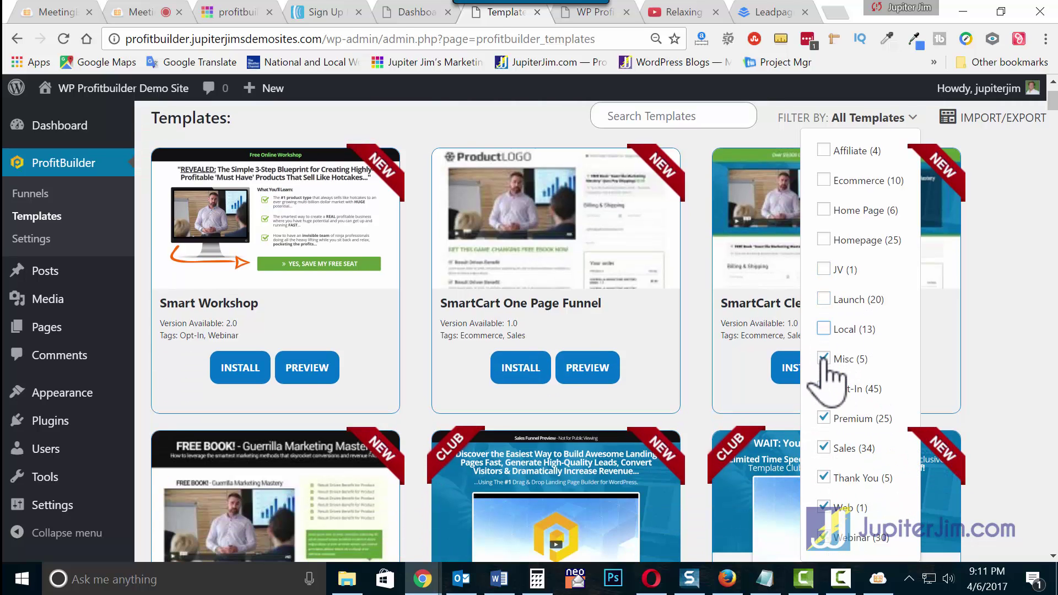
{"action": "scroll", "coordinate": [853, 344], "scroll_direction": "down", "scroll_amount": 2}
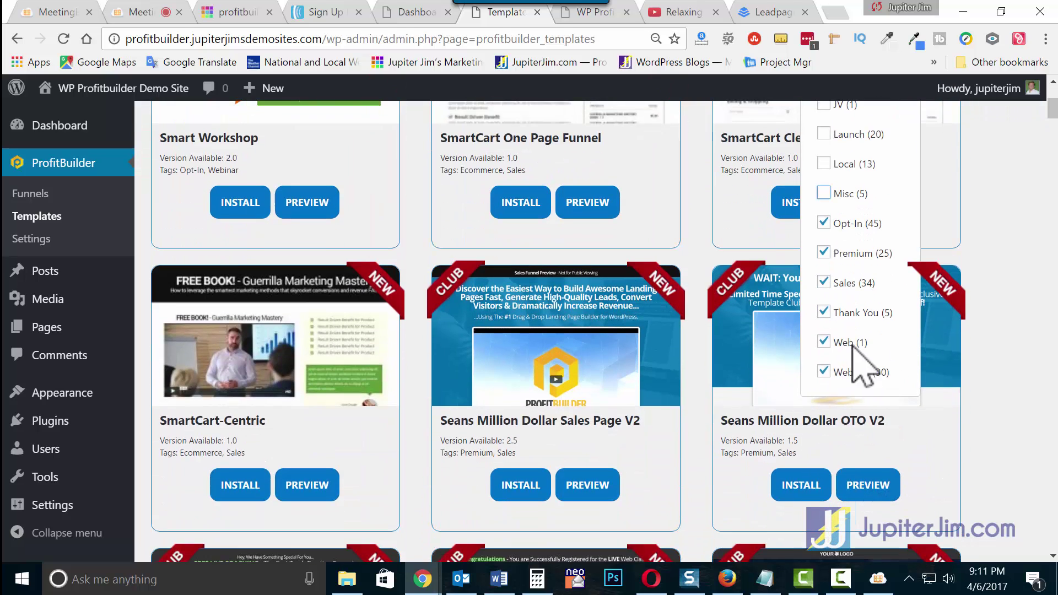
{"action": "left_click", "coordinate": [824, 253]}
{"action": "left_click", "coordinate": [823, 282]}
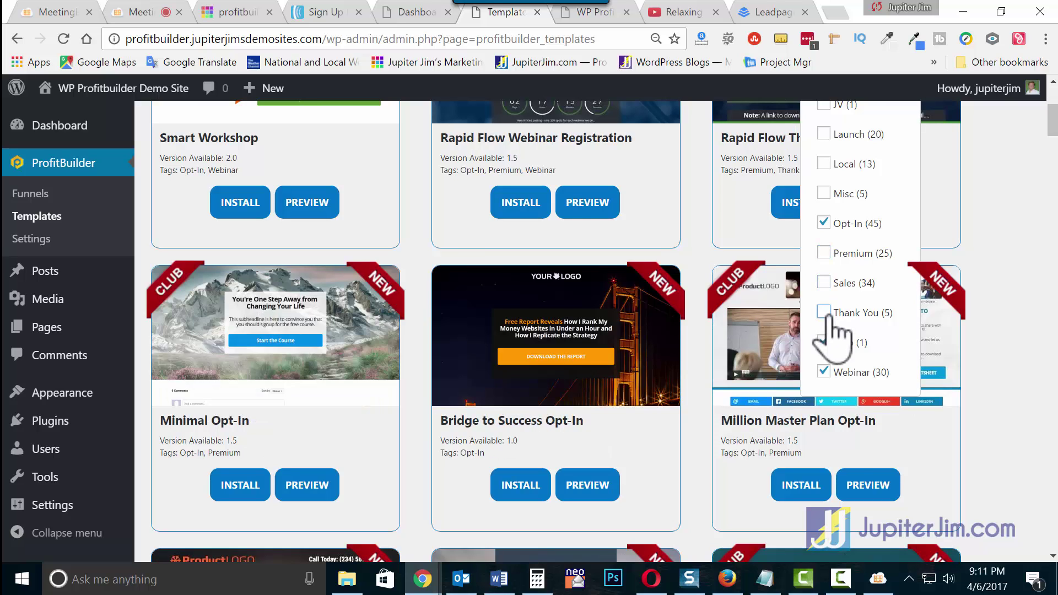
{"action": "left_click", "coordinate": [826, 373]}
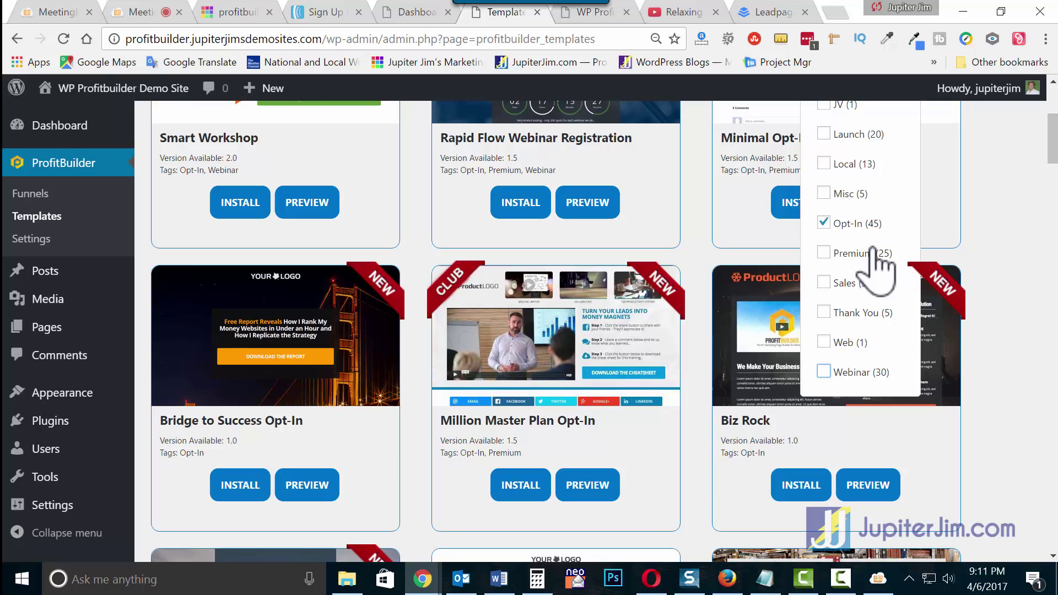
{"action": "left_click", "coordinate": [986, 203]}
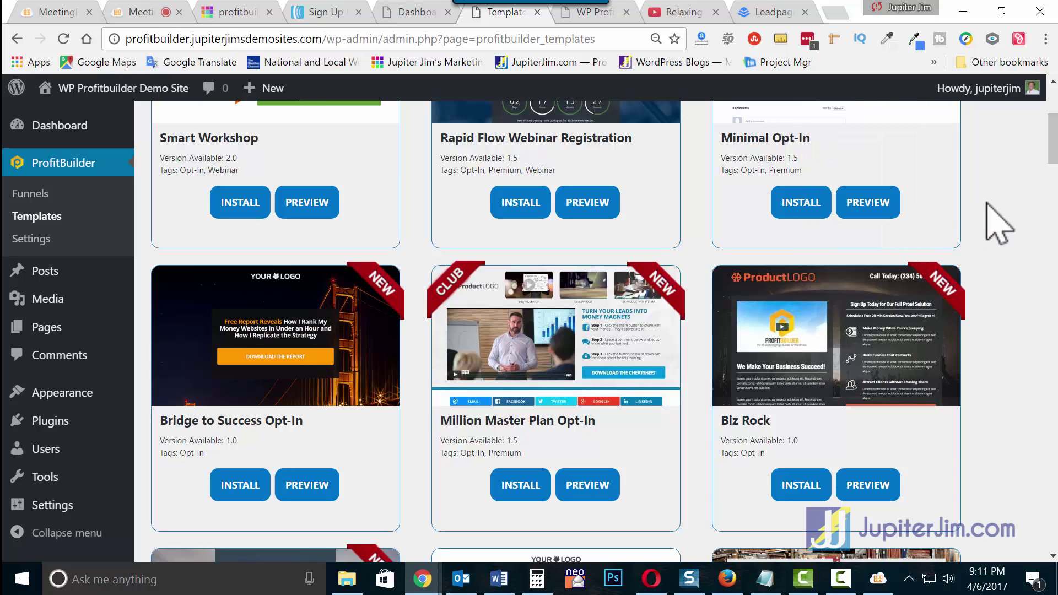
Step: Look through the Opt-In templates from the start of the filtered list to its end
{"action": "scroll", "coordinate": [999, 223], "scroll_direction": "up", "scroll_amount": 5}
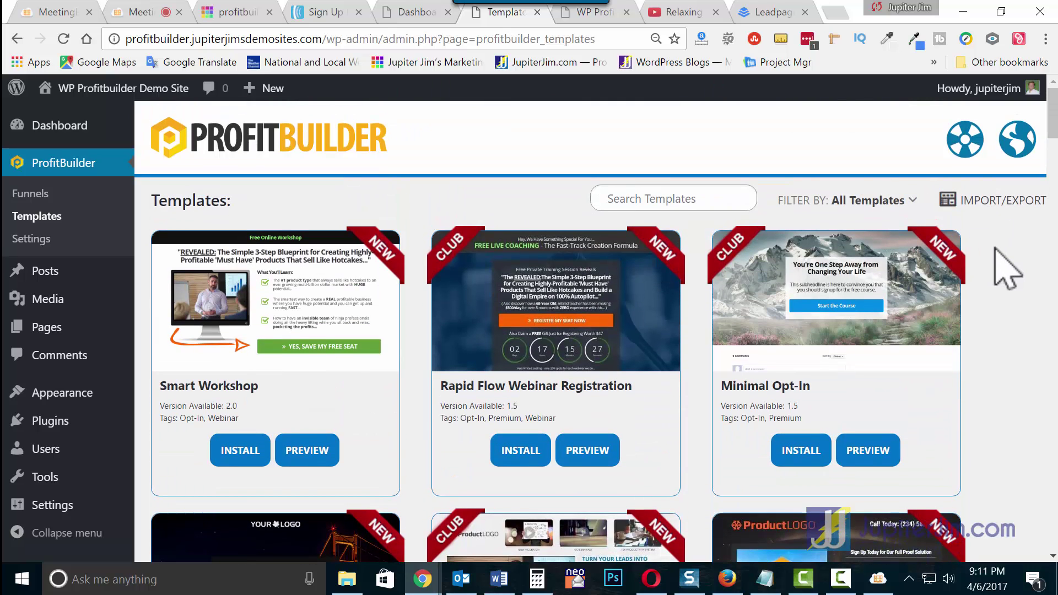
{"action": "scroll", "coordinate": [1007, 270], "scroll_direction": "down", "scroll_amount": 3}
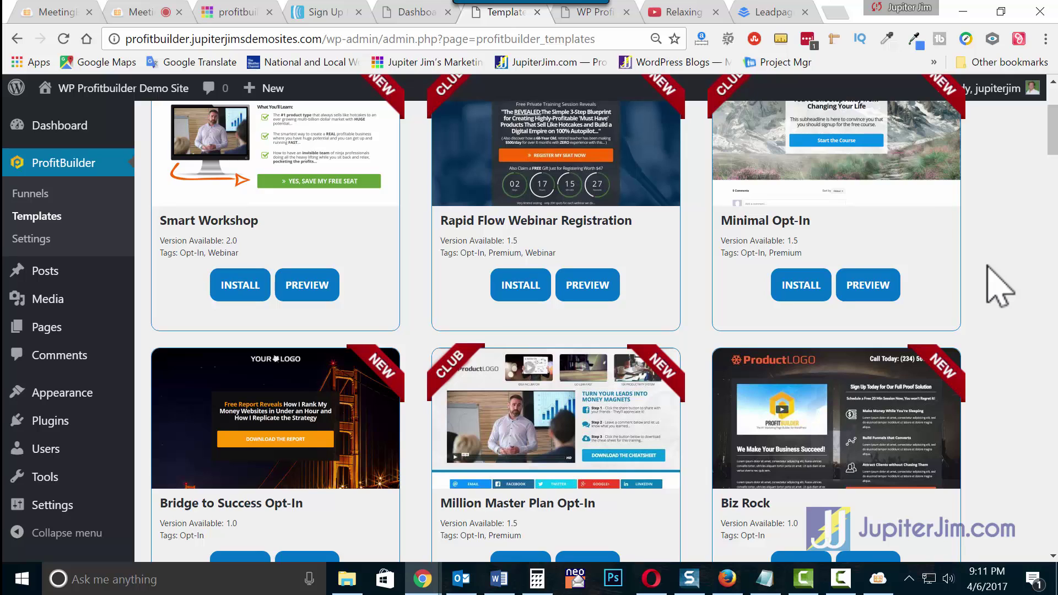
{"action": "scroll", "coordinate": [1000, 286], "scroll_direction": "down", "scroll_amount": 5}
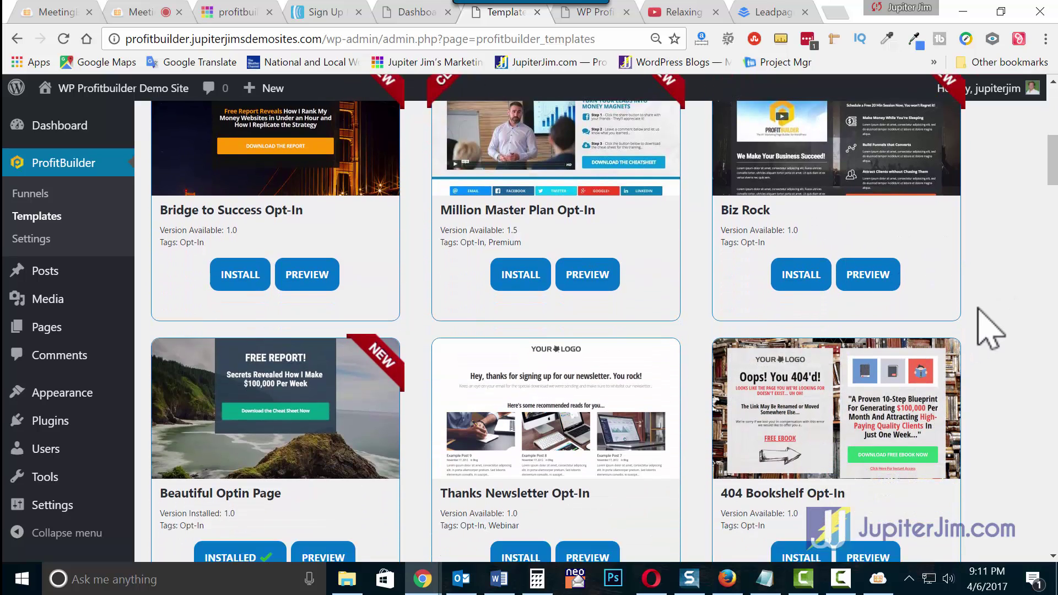
{"action": "scroll", "coordinate": [989, 329], "scroll_direction": "down", "scroll_amount": 5}
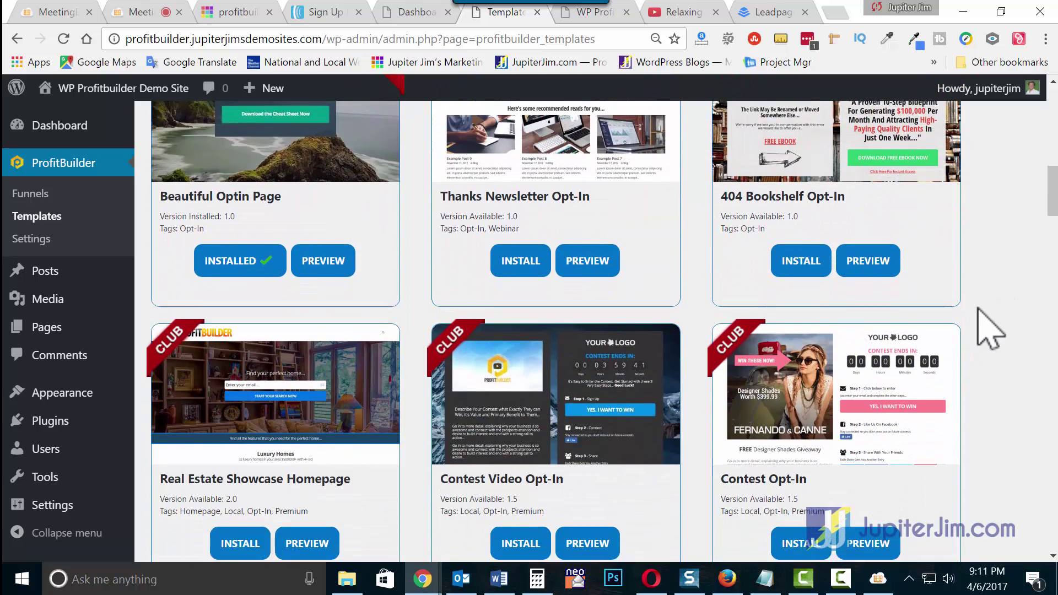
{"action": "scroll", "coordinate": [989, 329], "scroll_direction": "down", "scroll_amount": 3}
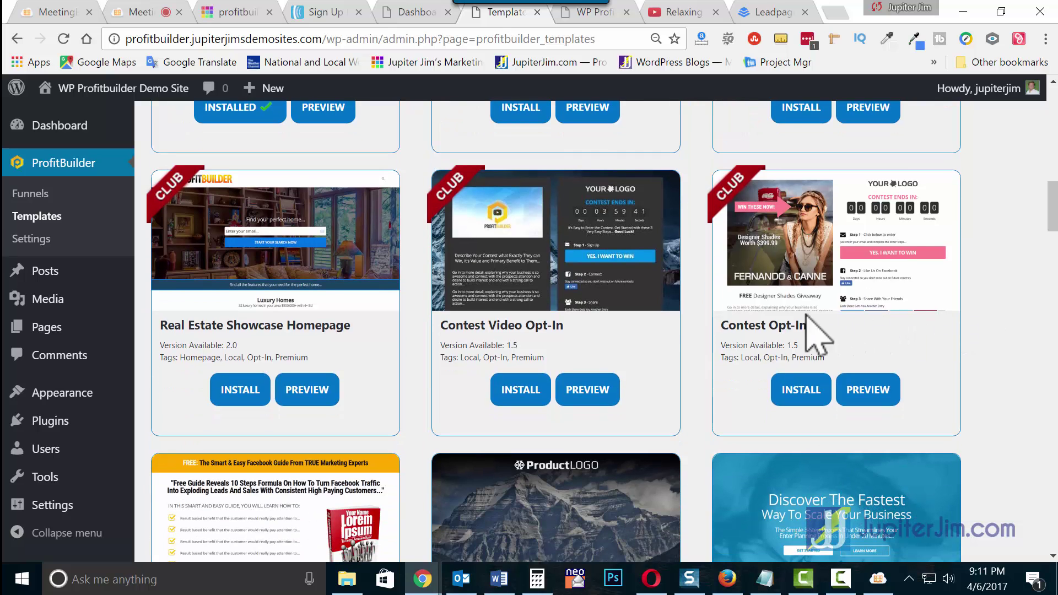
{"action": "scroll", "coordinate": [708, 410], "scroll_direction": "down", "scroll_amount": 4}
{"action": "scroll", "coordinate": [705, 421], "scroll_direction": "down", "scroll_amount": 1}
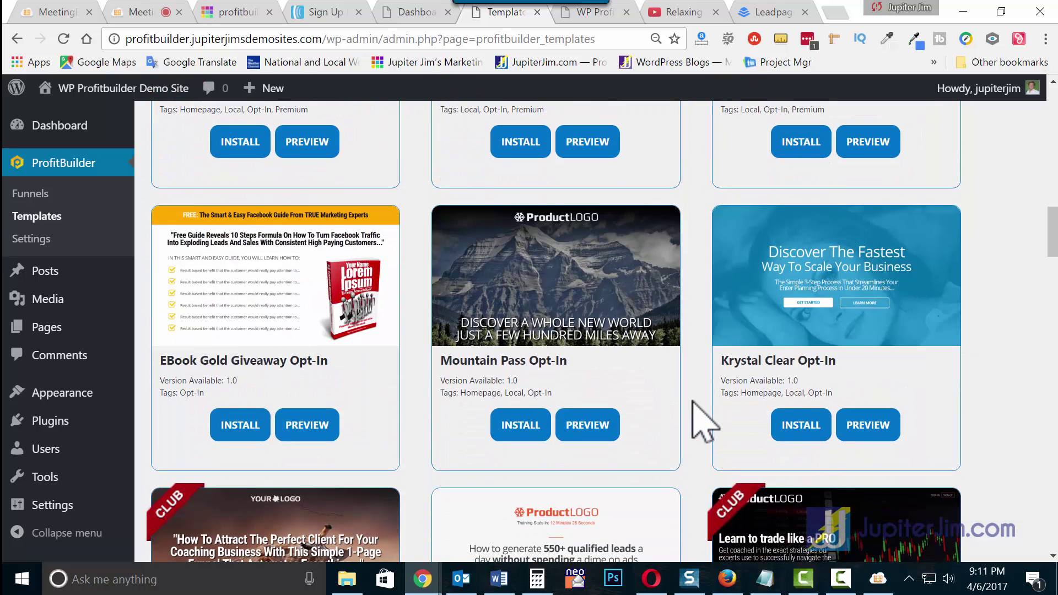
{"action": "scroll", "coordinate": [705, 422], "scroll_direction": "down", "scroll_amount": 2}
{"action": "scroll", "coordinate": [705, 421], "scroll_direction": "down", "scroll_amount": 1}
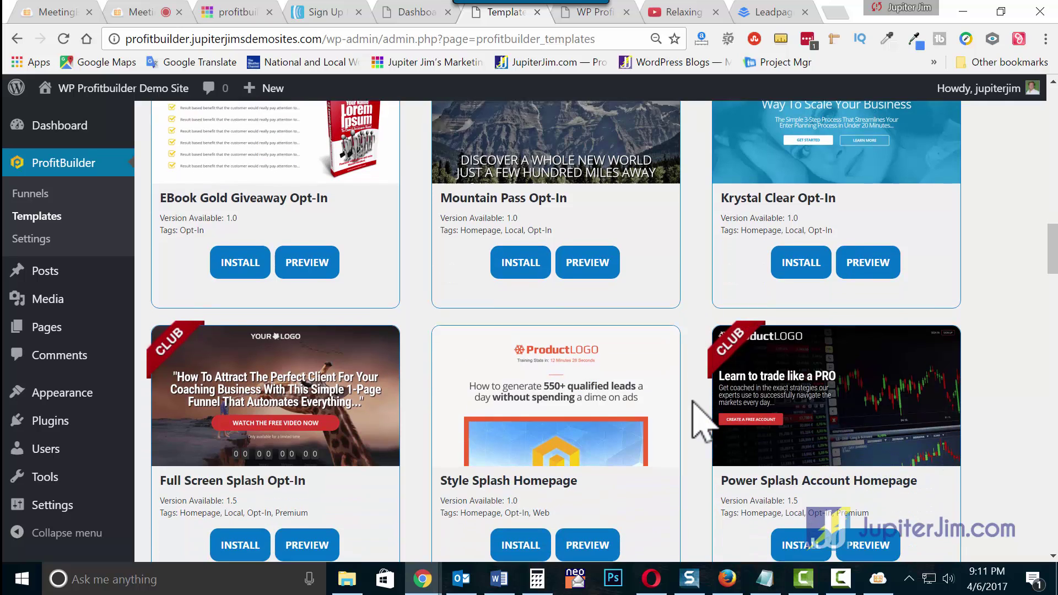
{"action": "scroll", "coordinate": [705, 421], "scroll_direction": "down", "scroll_amount": 5}
{"action": "scroll", "coordinate": [692, 401], "scroll_direction": "down", "scroll_amount": 6}
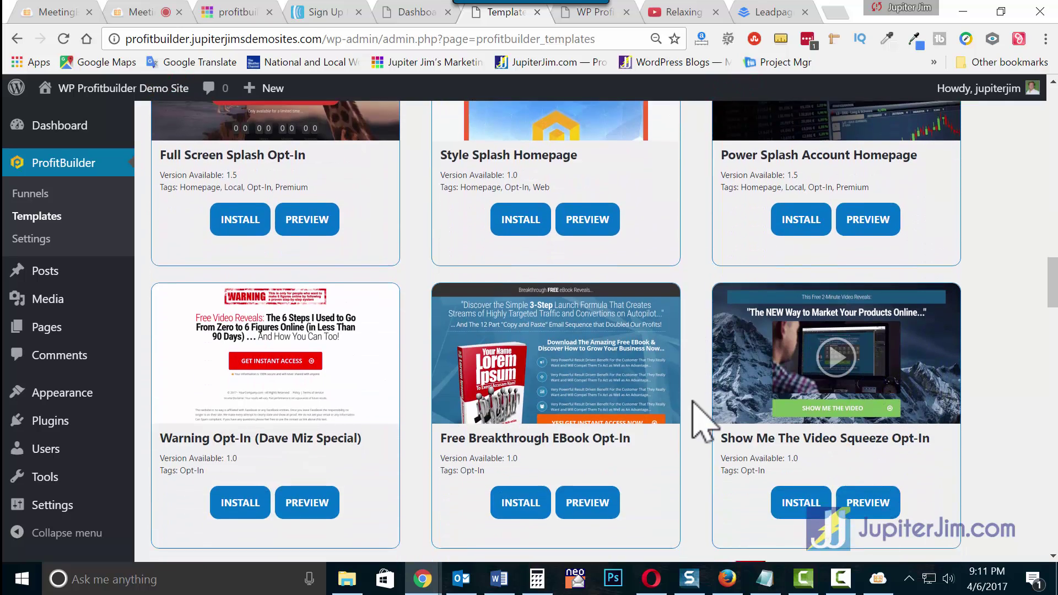
{"action": "scroll", "coordinate": [693, 401], "scroll_direction": "down", "scroll_amount": 6}
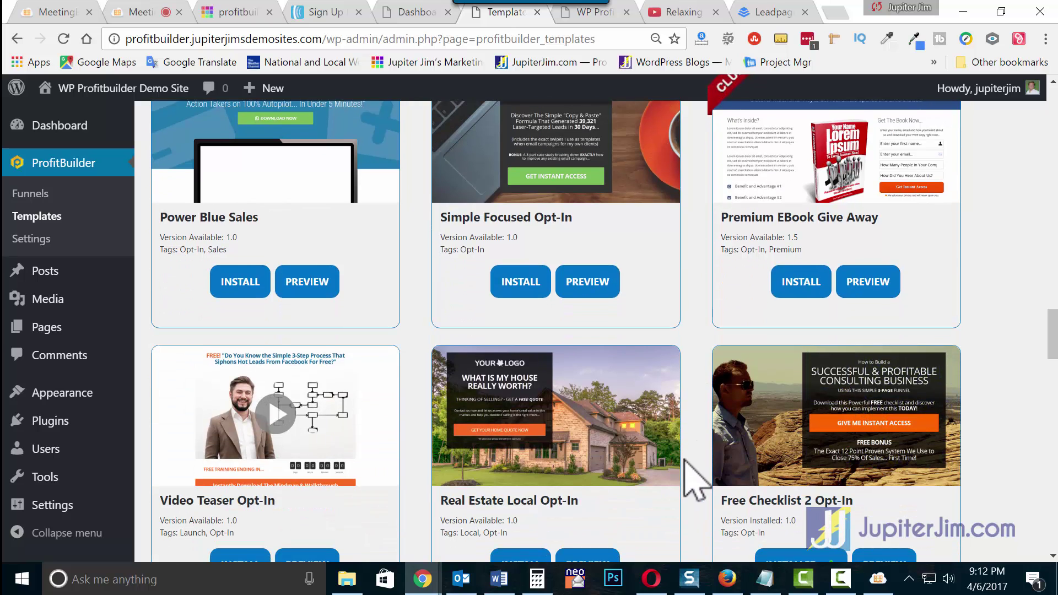
{"action": "scroll", "coordinate": [695, 481], "scroll_direction": "down", "scroll_amount": 3}
{"action": "scroll", "coordinate": [695, 482], "scroll_direction": "down", "scroll_amount": 11}
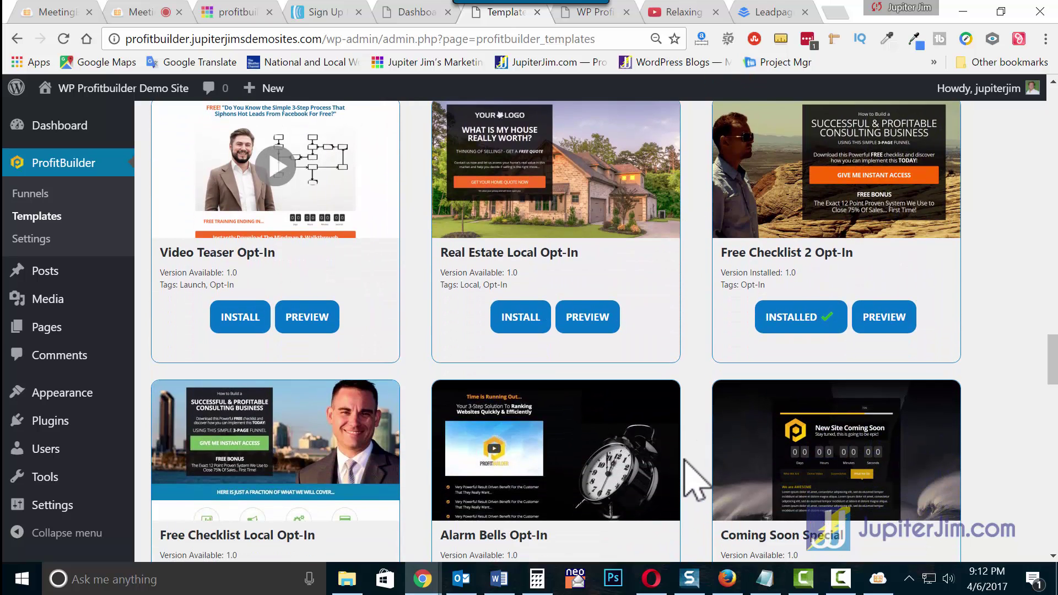
{"action": "scroll", "coordinate": [695, 481], "scroll_direction": "up", "scroll_amount": 2}
{"action": "scroll", "coordinate": [695, 481], "scroll_direction": "down", "scroll_amount": 12}
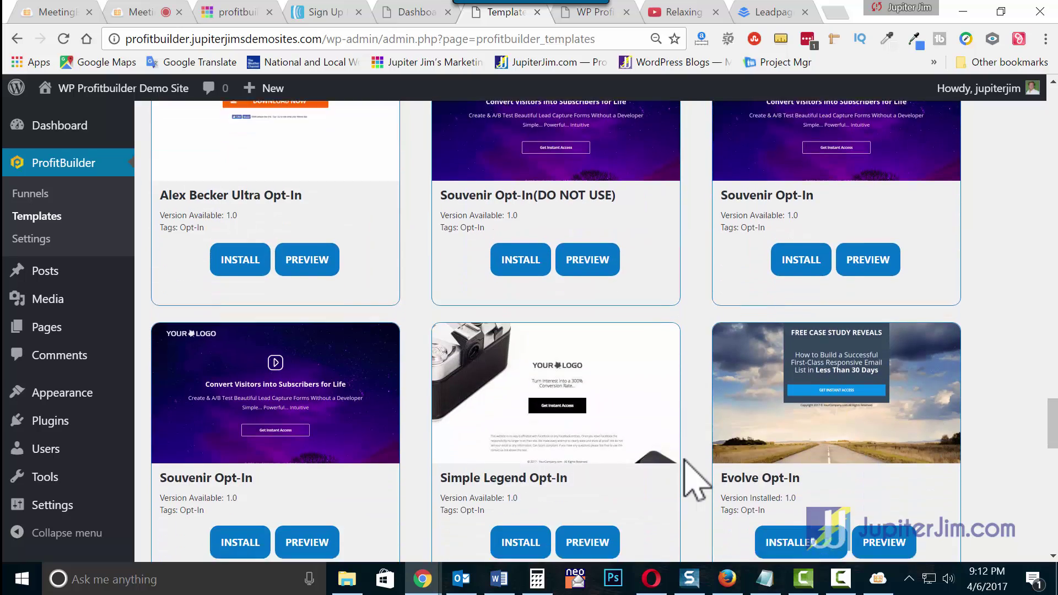
{"action": "scroll", "coordinate": [695, 482], "scroll_direction": "down", "scroll_amount": 12}
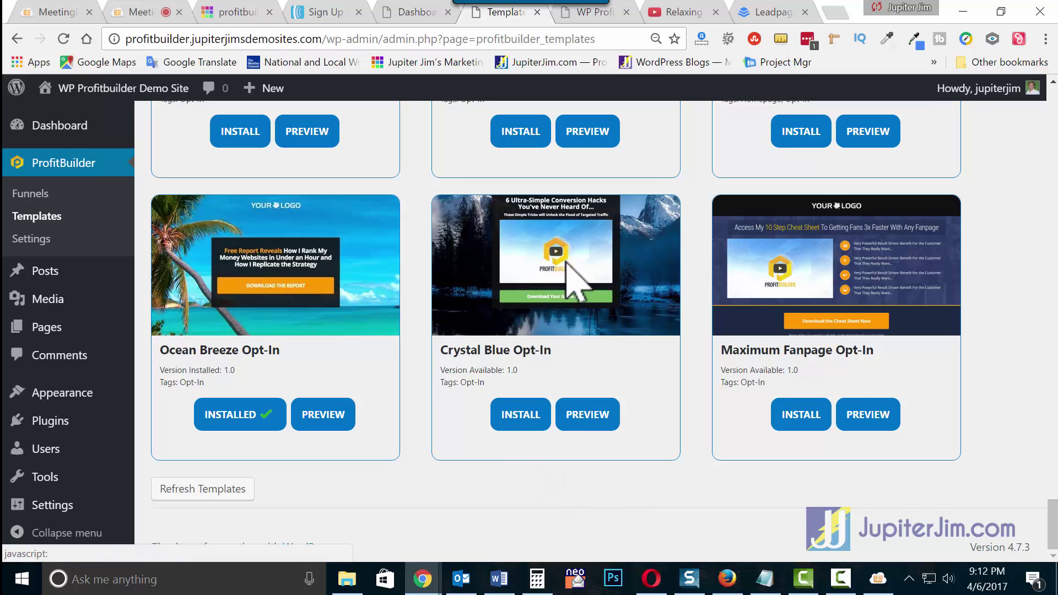
Step: Install the Crystal Blue Opt-In template from the end of the filtered list
{"action": "left_click", "coordinate": [521, 416]}
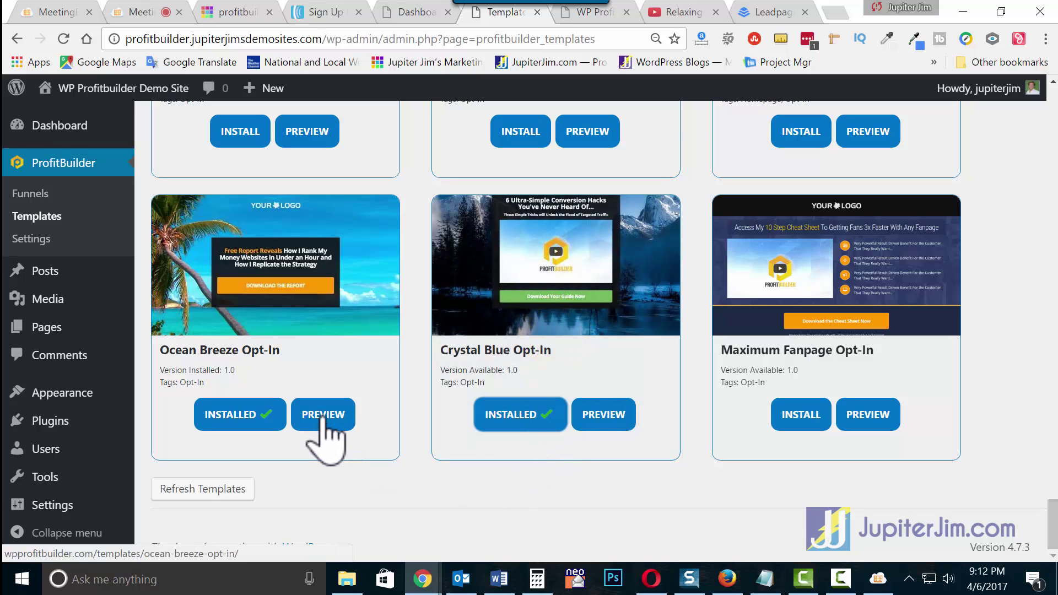
{"action": "scroll", "coordinate": [375, 424], "scroll_direction": "up", "scroll_amount": 5}
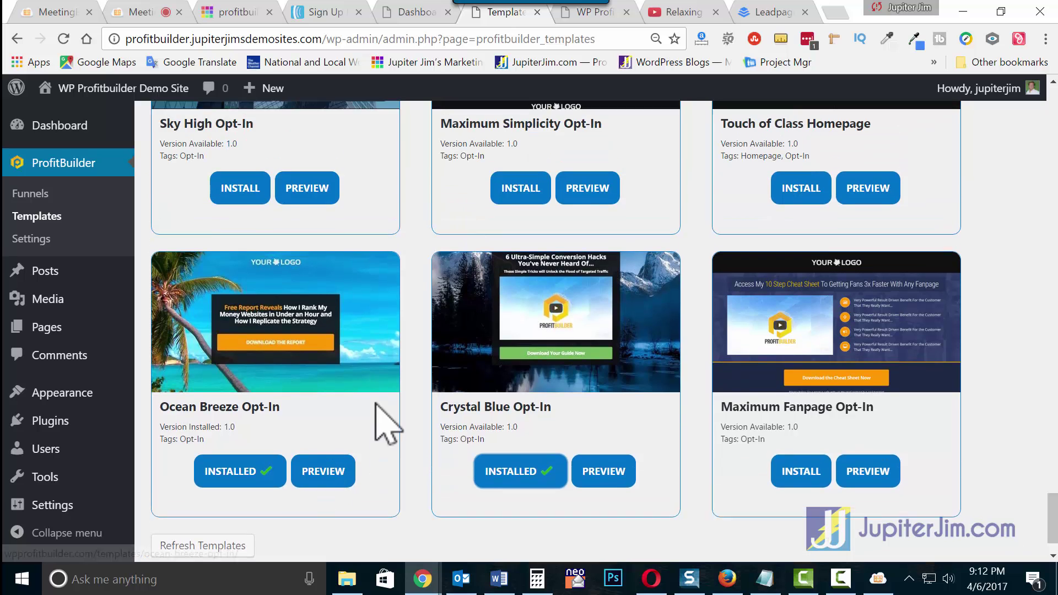
{"action": "scroll", "coordinate": [375, 410], "scroll_direction": "down", "scroll_amount": 3}
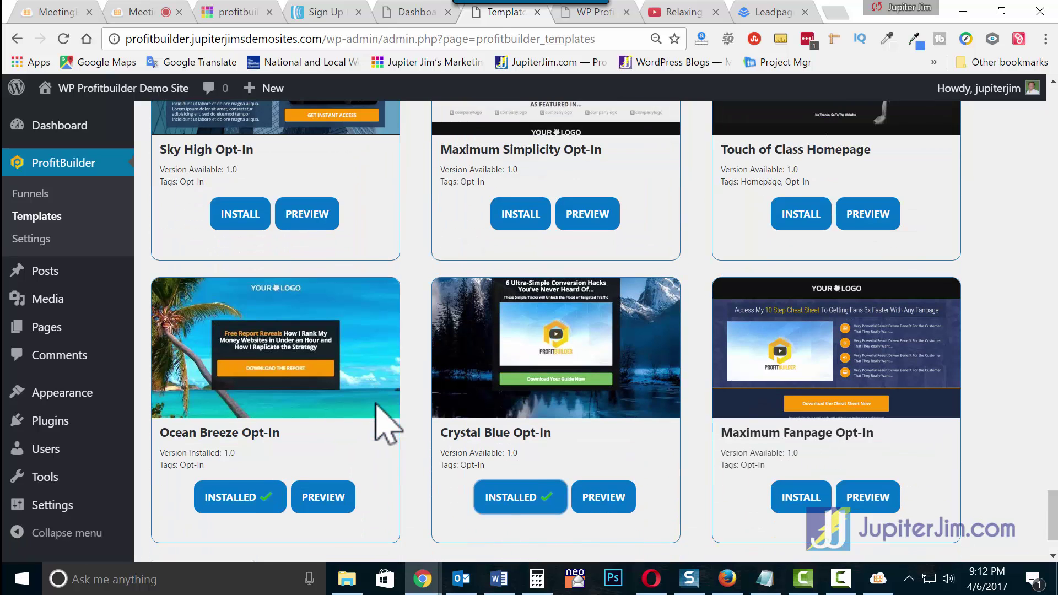
Step: Preview the Ocean Breeze Opt-In template, examine its page and the name and email opt-in popup, and close the preview
{"action": "left_click", "coordinate": [324, 497]}
{"action": "scroll", "coordinate": [855, 312], "scroll_direction": "down", "scroll_amount": 3}
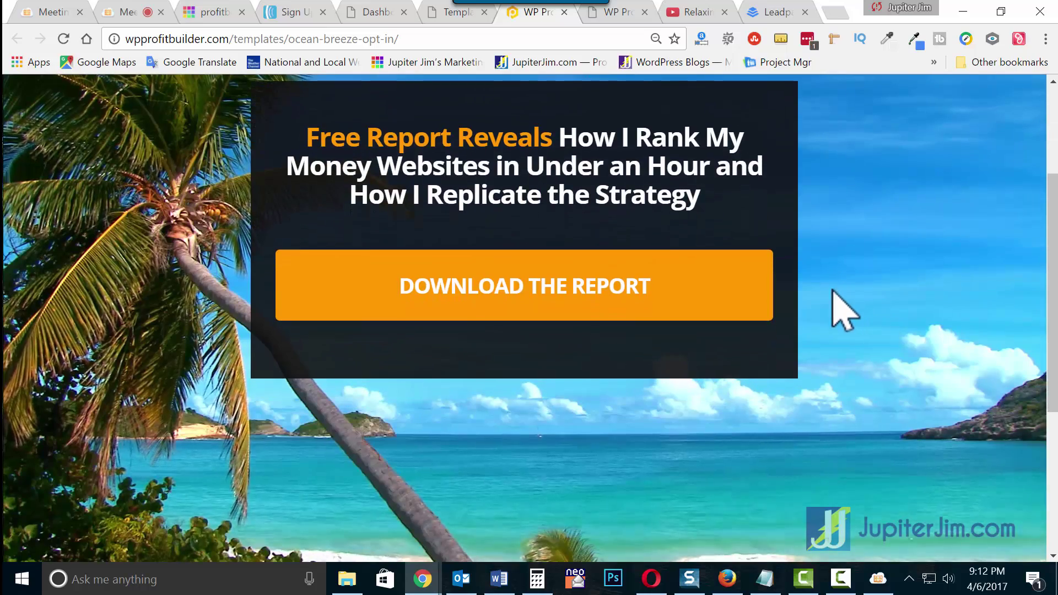
{"action": "scroll", "coordinate": [803, 342], "scroll_direction": "down", "scroll_amount": 5}
{"action": "scroll", "coordinate": [809, 342], "scroll_direction": "up", "scroll_amount": 8}
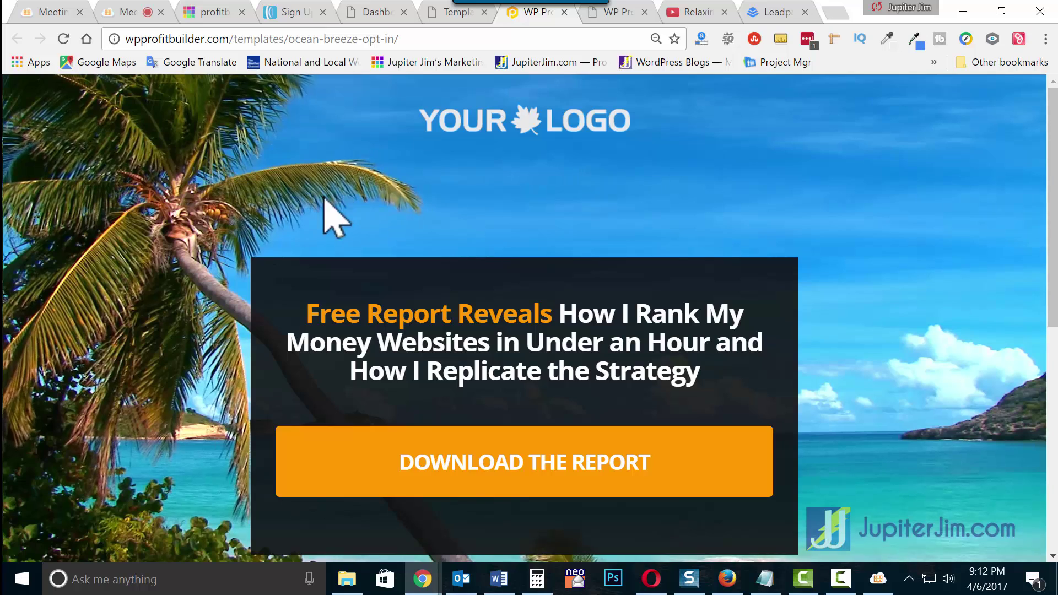
{"action": "mouse_move", "coordinate": [570, 18]}
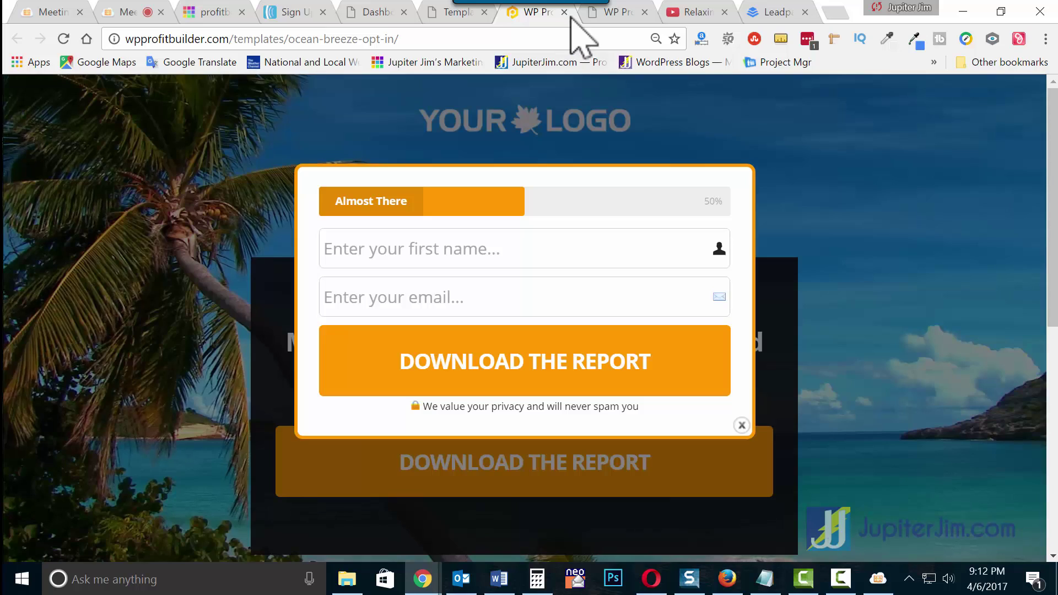
{"action": "left_click", "coordinate": [396, 251]}
{"action": "left_click", "coordinate": [435, 305]}
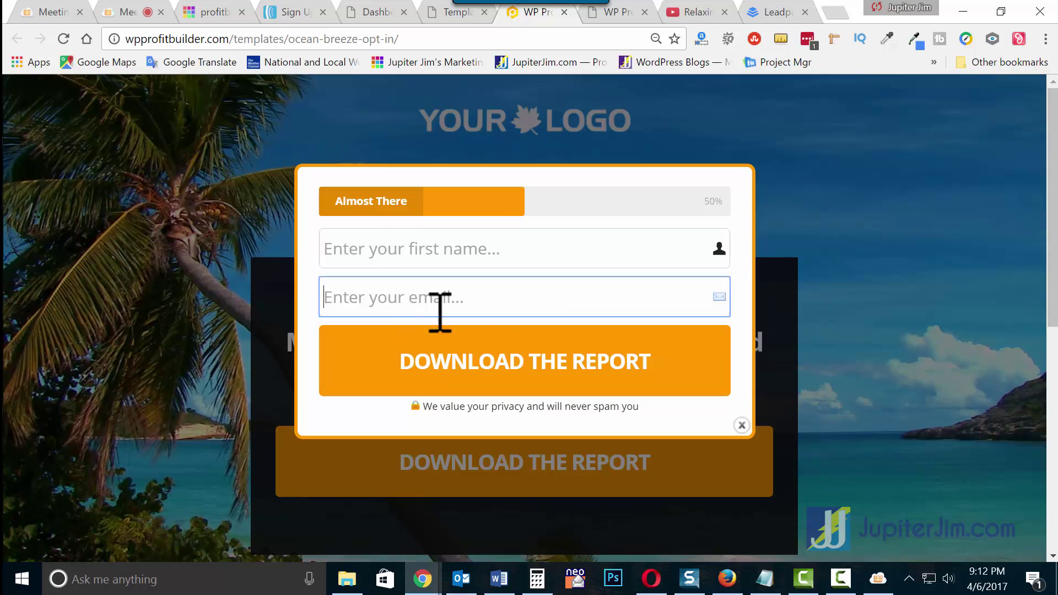
{"action": "left_click", "coordinate": [741, 425]}
{"action": "left_click", "coordinate": [564, 11]}
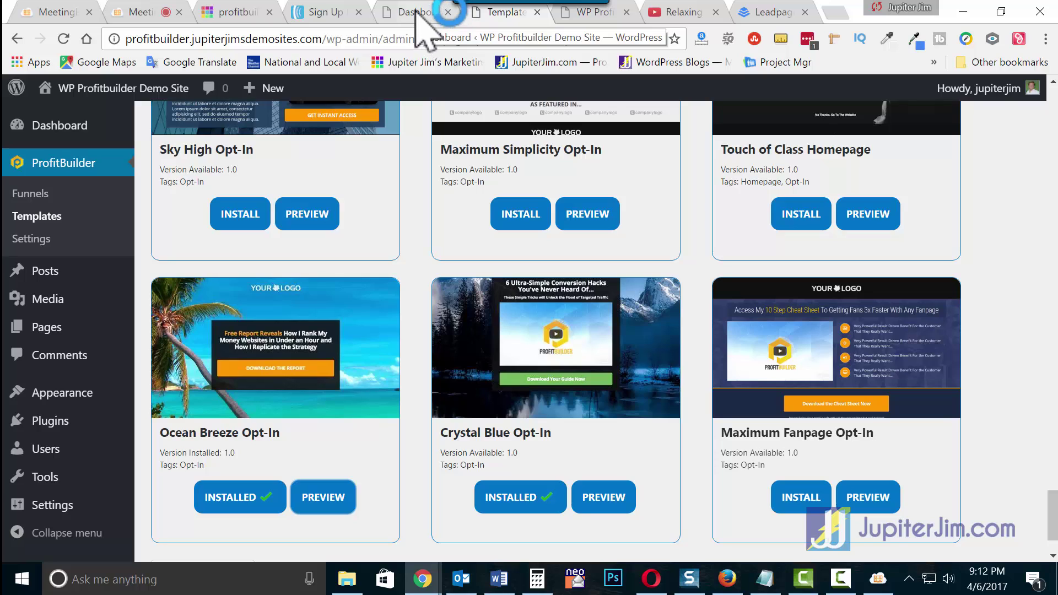
Step: Add a new page titled "Webinar Demo Optin" from the site's page list and save it as a draft
{"action": "left_click", "coordinate": [416, 12]}
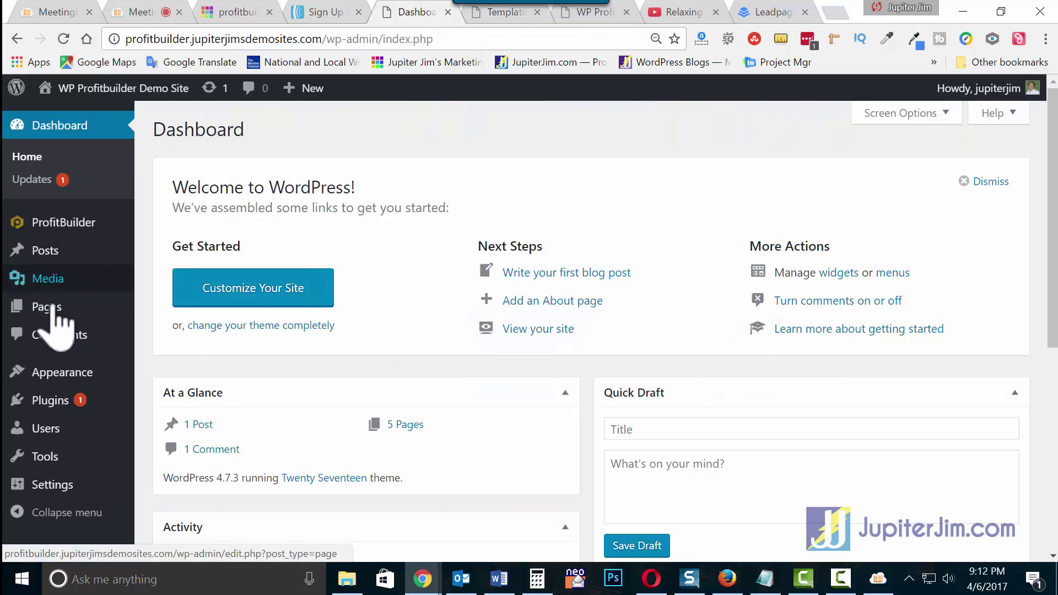
{"action": "mouse_move", "coordinate": [61, 318]}
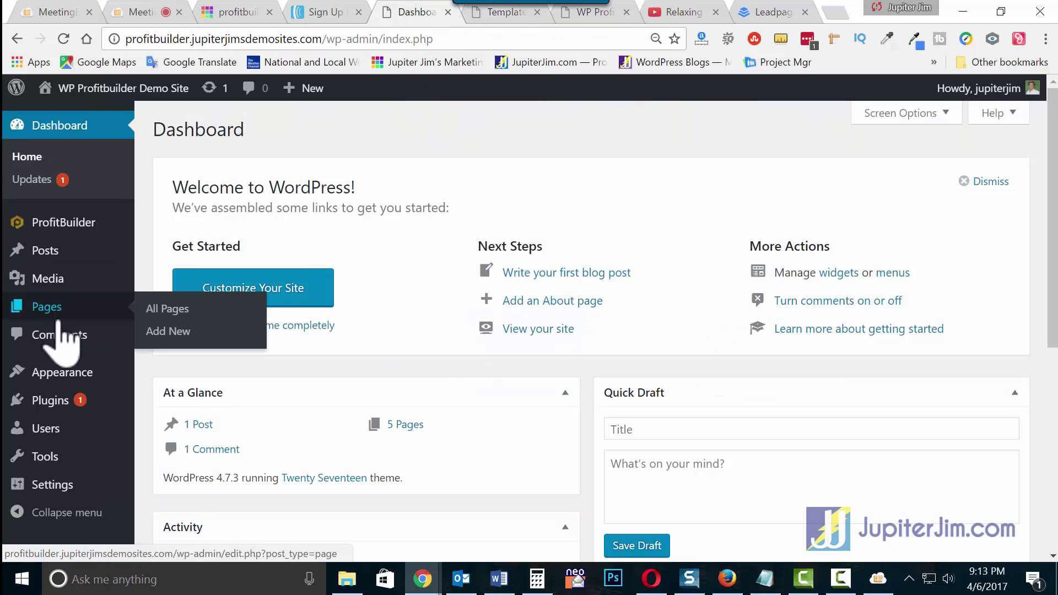
{"action": "left_click", "coordinate": [168, 314]}
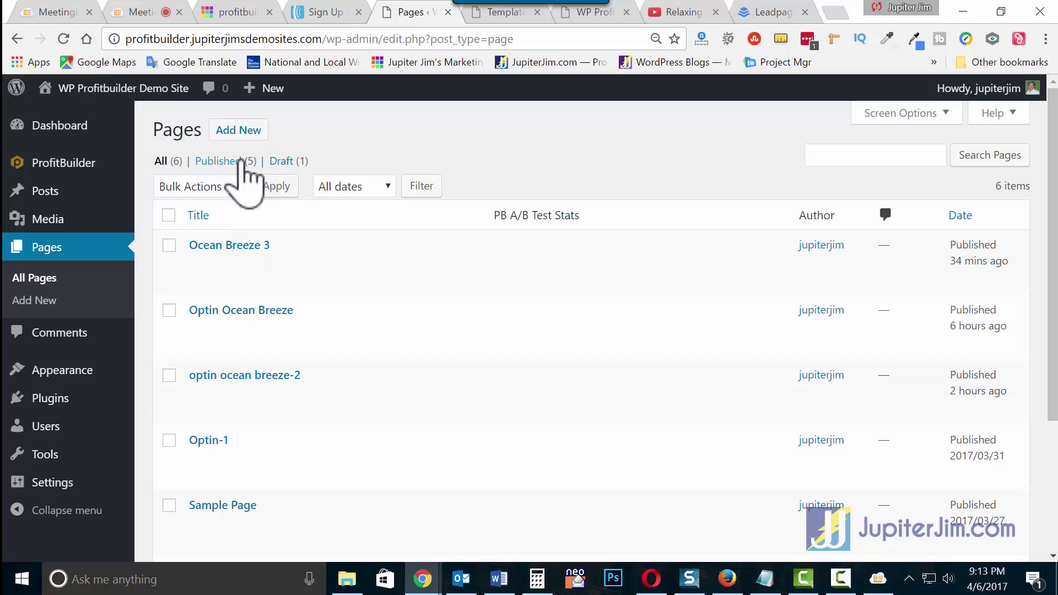
{"action": "left_click", "coordinate": [249, 133]}
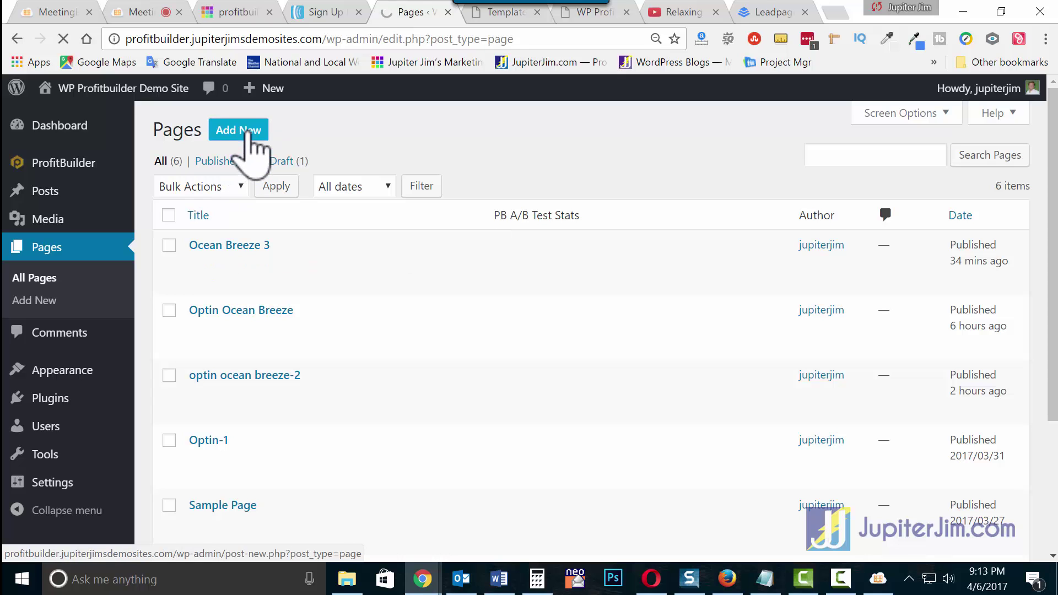
{"action": "left_click", "coordinate": [287, 170]}
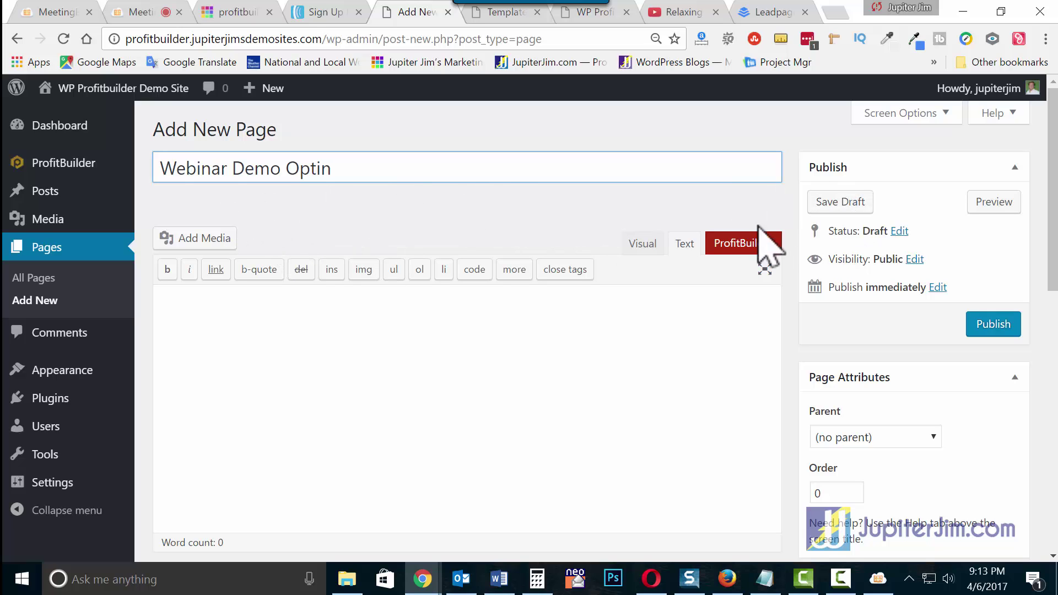
{"action": "left_click", "coordinate": [841, 203]}
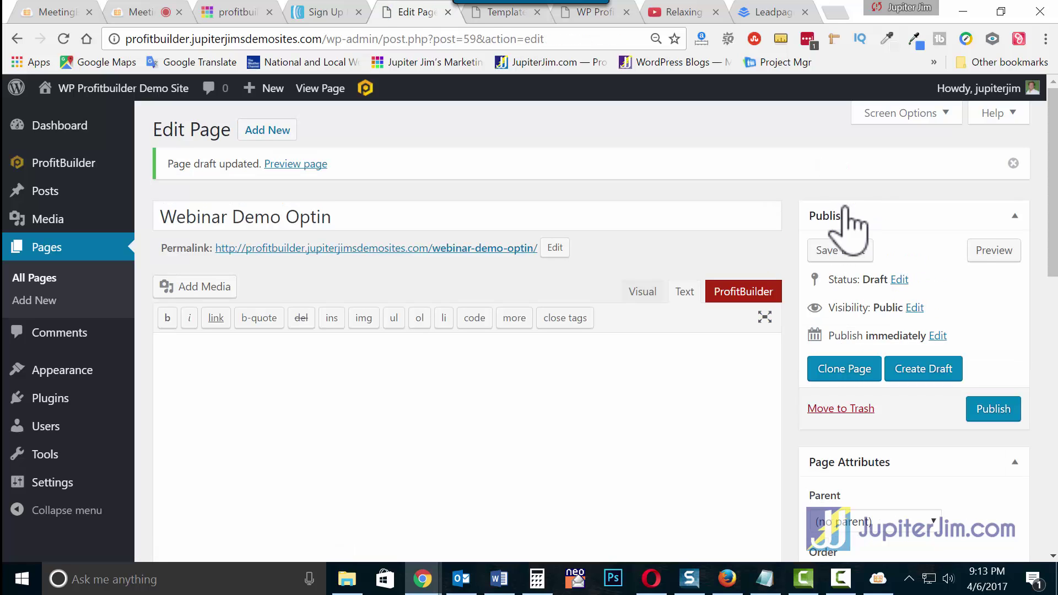
Step: Activate ProfitBuilder for the Webinar Demo Optin page and open the page for editing in it
{"action": "scroll", "coordinate": [816, 243], "scroll_direction": "down", "scroll_amount": 2}
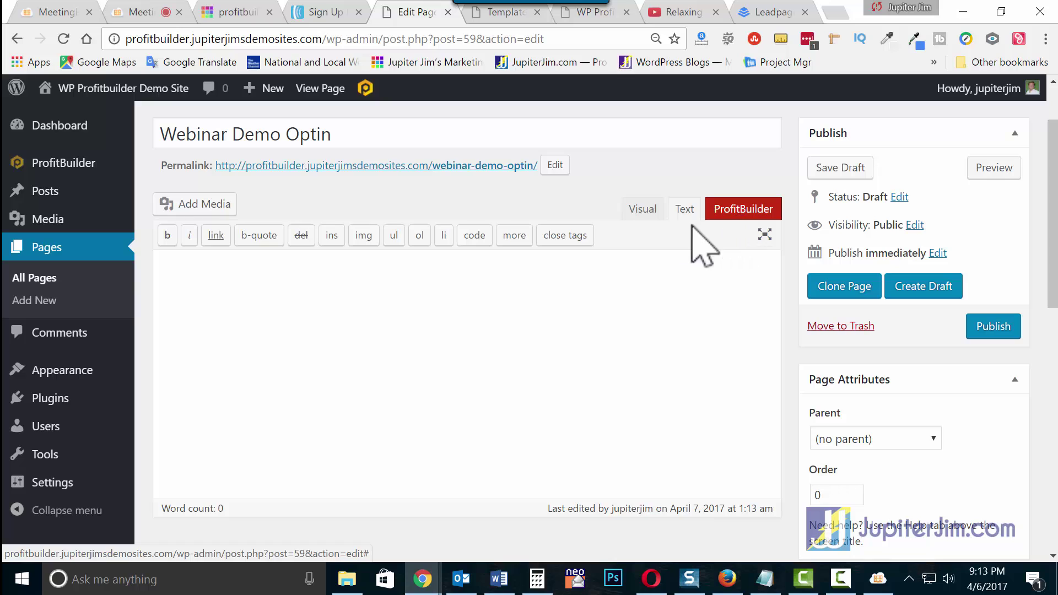
{"action": "left_click", "coordinate": [643, 212]}
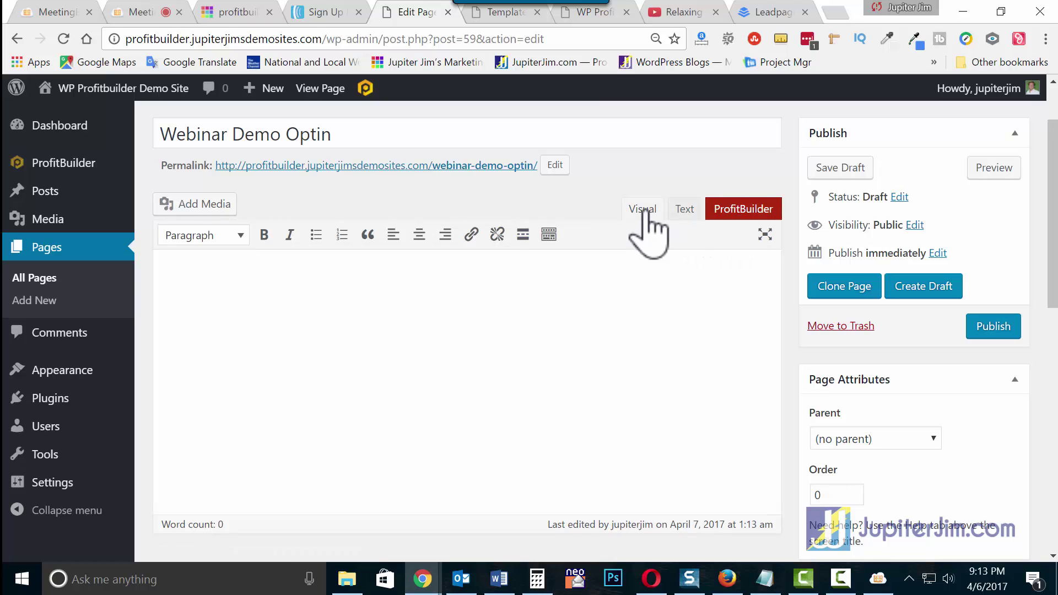
{"action": "left_click", "coordinate": [684, 212]}
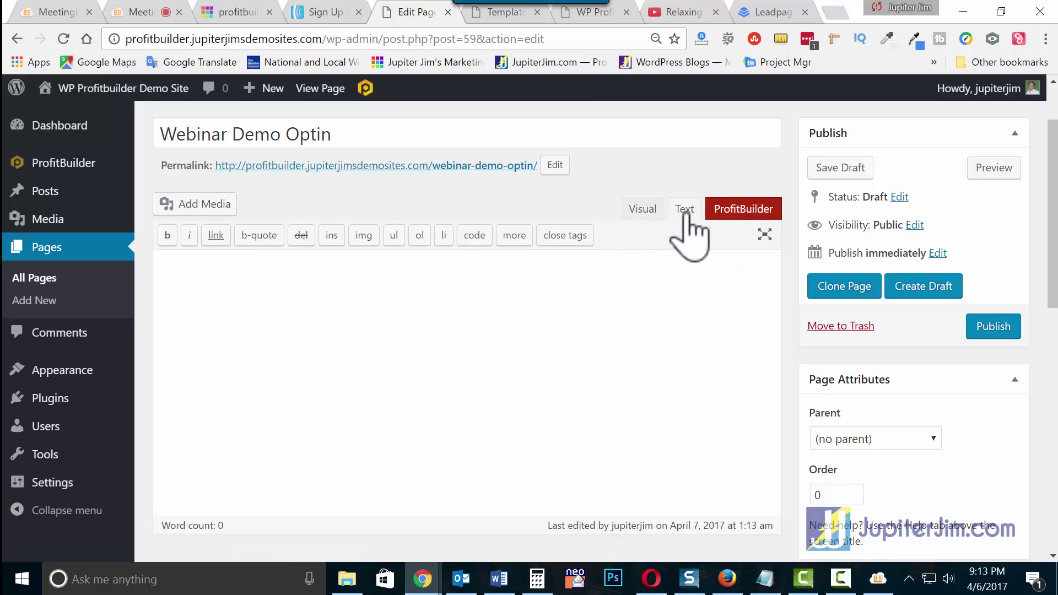
{"action": "left_click", "coordinate": [750, 212]}
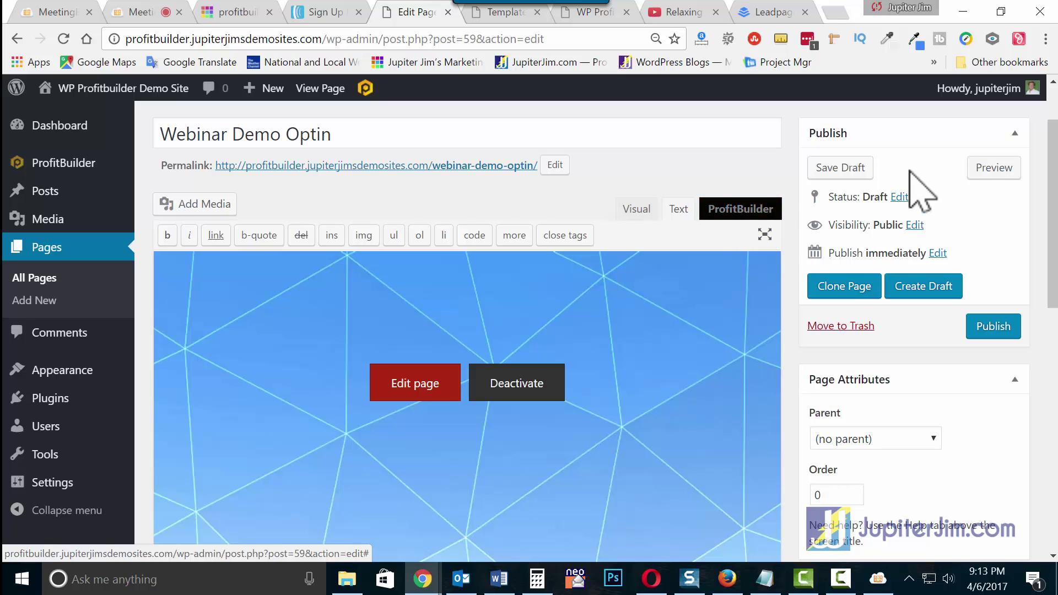
{"action": "scroll", "coordinate": [749, 303], "scroll_direction": "down", "scroll_amount": 1}
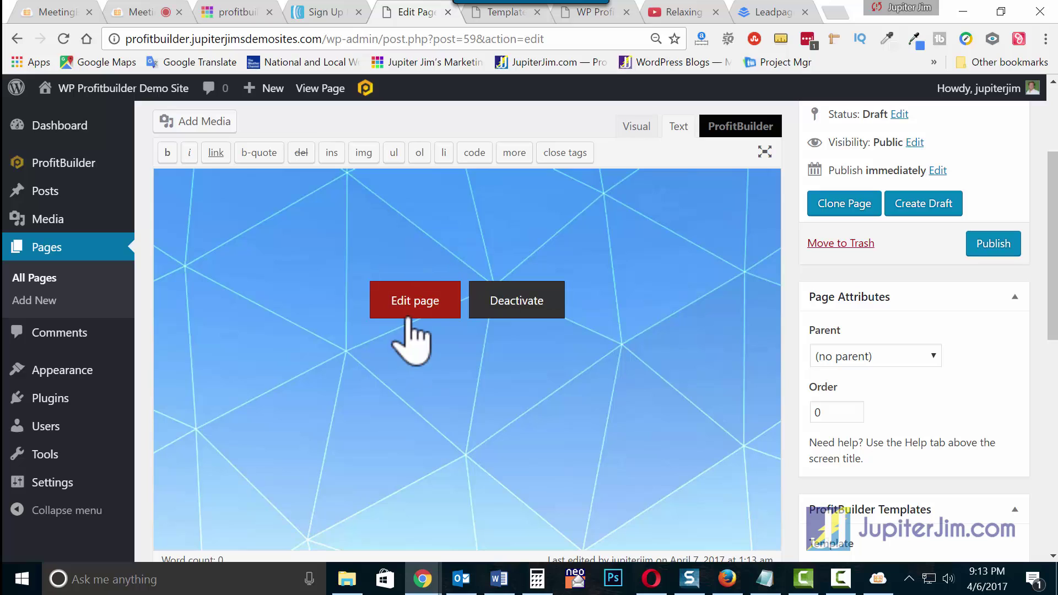
{"action": "left_click", "coordinate": [416, 296]}
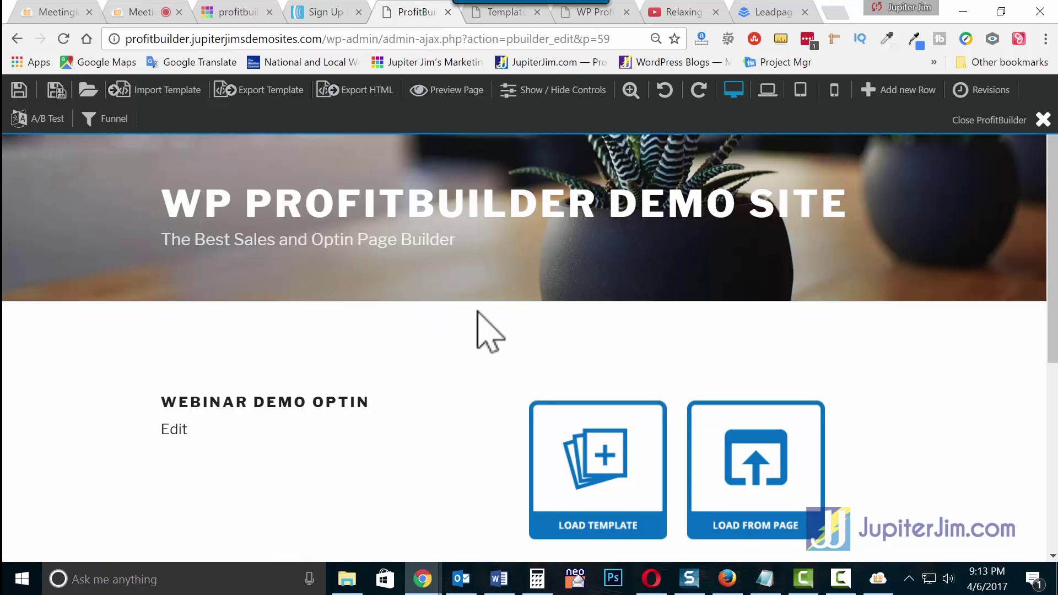
Step: Load the Ocean Breeze Opt-In template into the page and reload the site to apply it
{"action": "scroll", "coordinate": [490, 331], "scroll_direction": "down", "scroll_amount": 3}
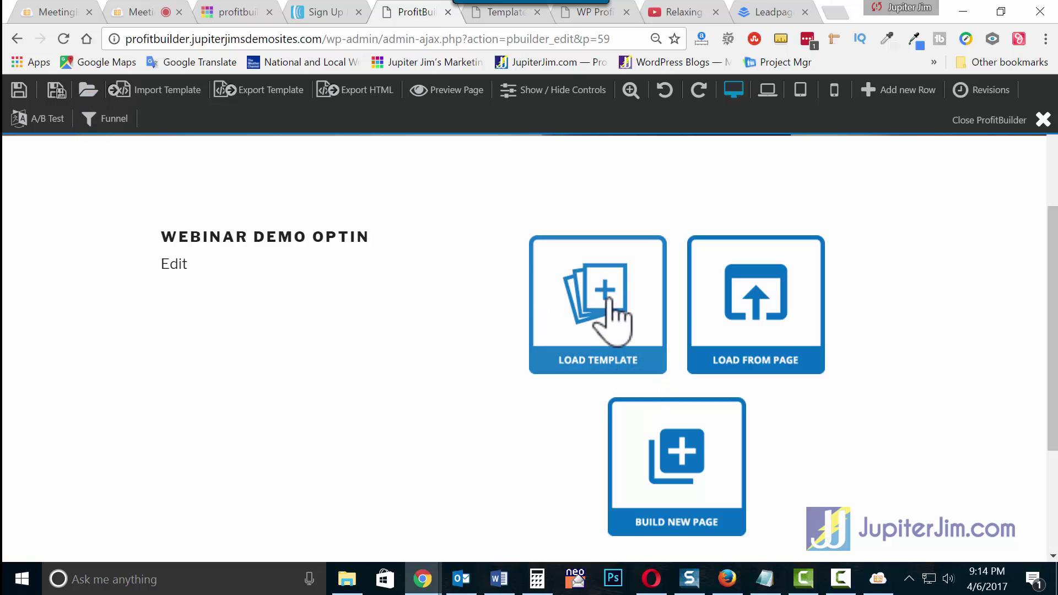
{"action": "left_click", "coordinate": [598, 304]}
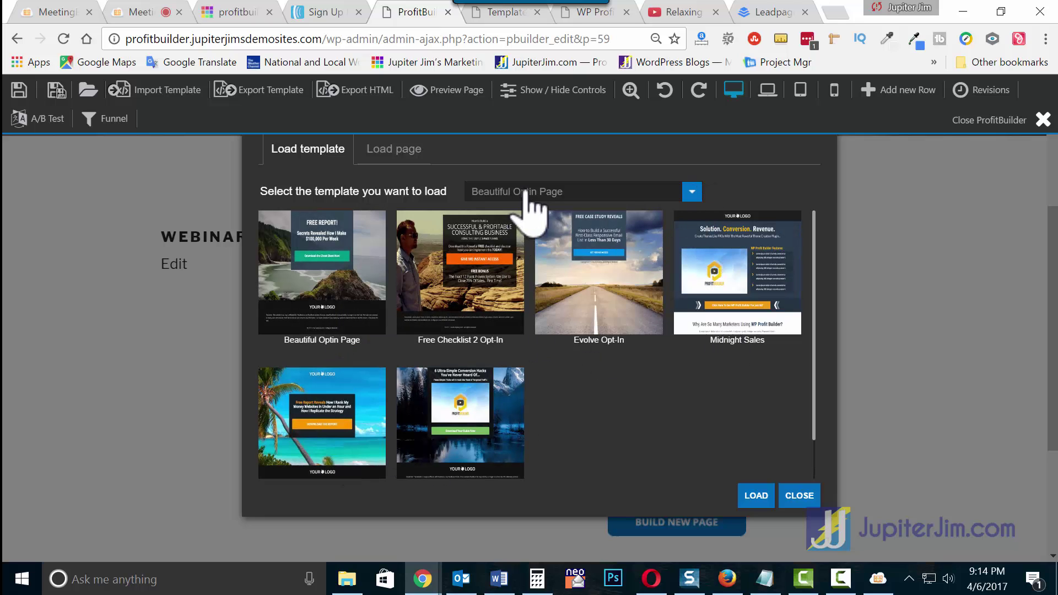
{"action": "left_click", "coordinate": [340, 440]}
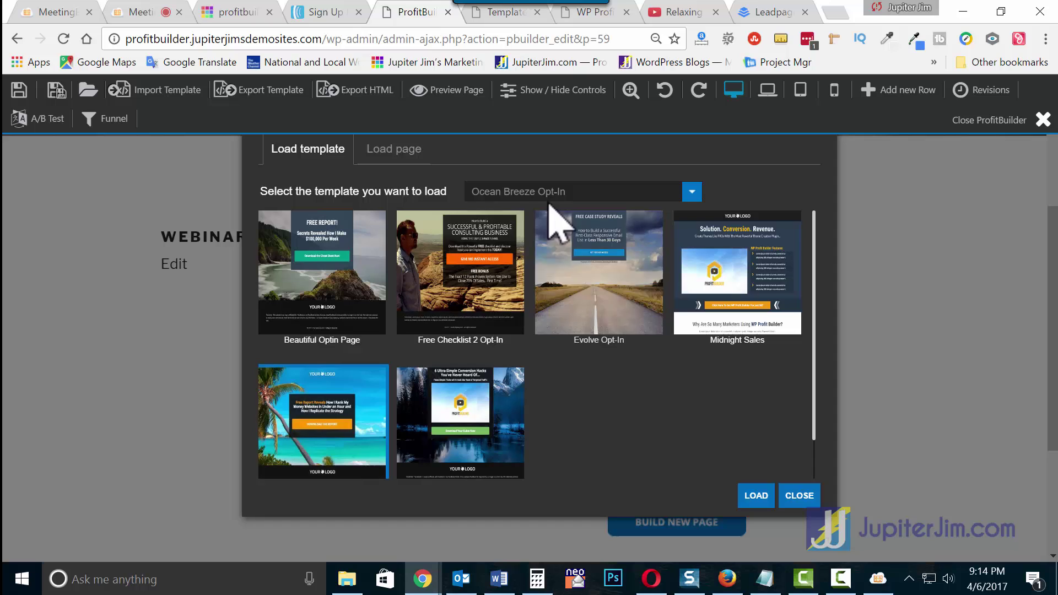
{"action": "left_click", "coordinate": [691, 193]}
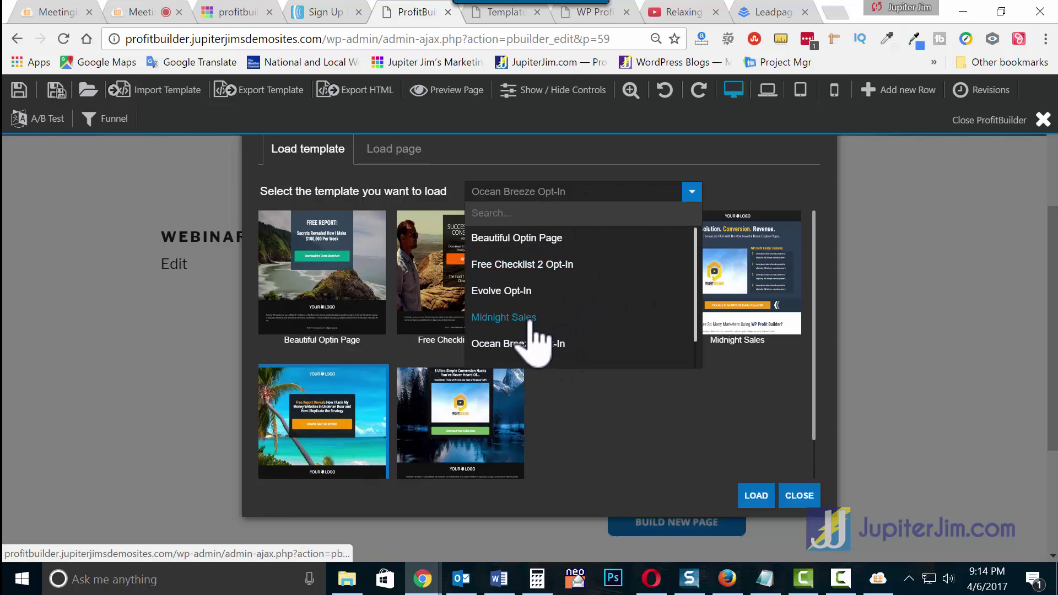
{"action": "left_click", "coordinate": [503, 317]}
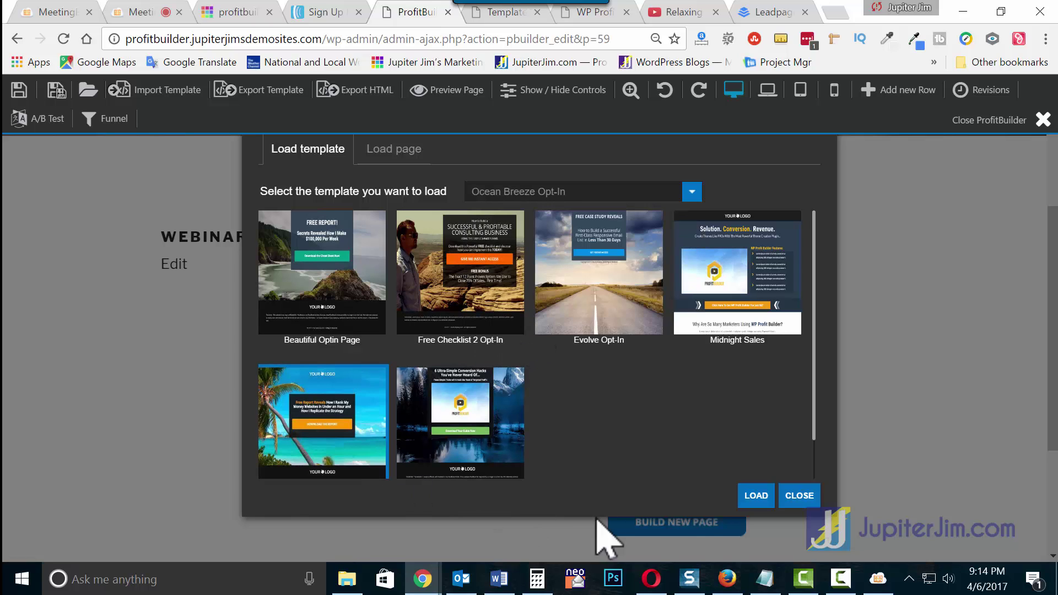
{"action": "left_click", "coordinate": [758, 498]}
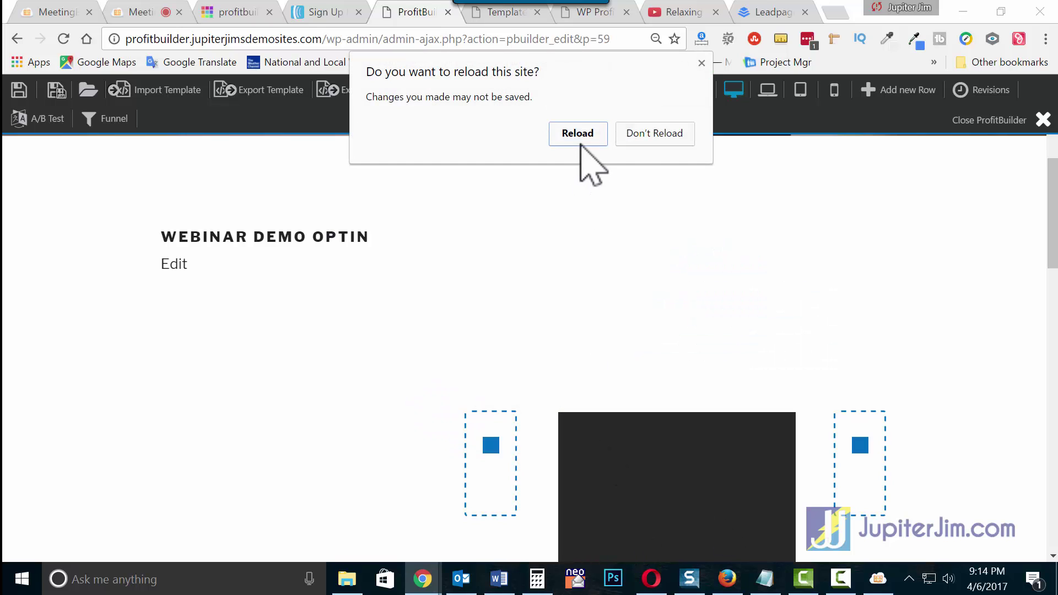
{"action": "left_click", "coordinate": [578, 134]}
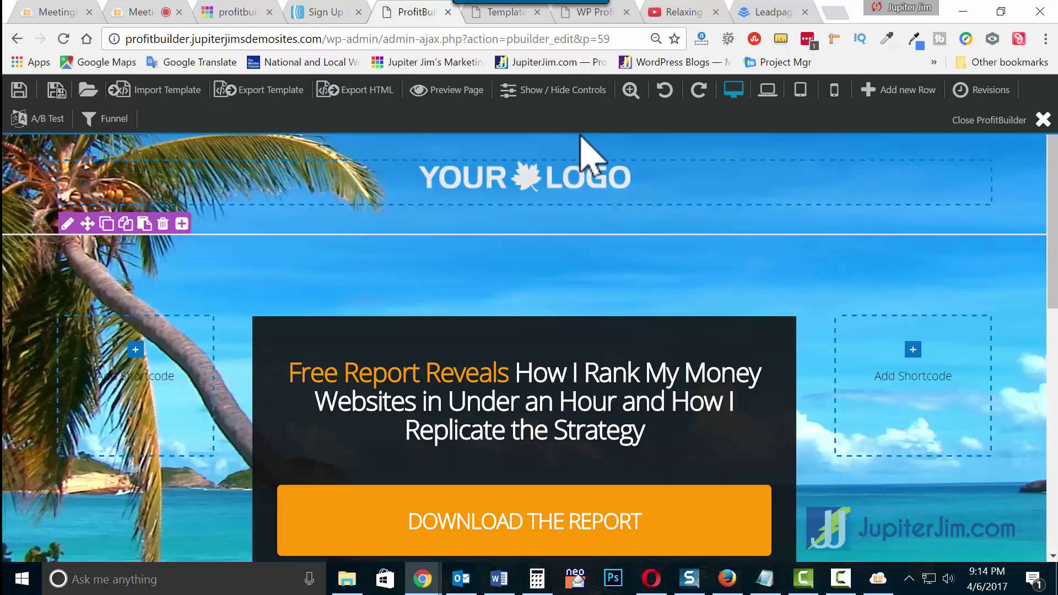
Step: Look through the loaded Ocean Breeze page from the logo header to the footer disclaimer, adjusting the system volume
{"action": "mouse_move", "coordinate": [590, 193]}
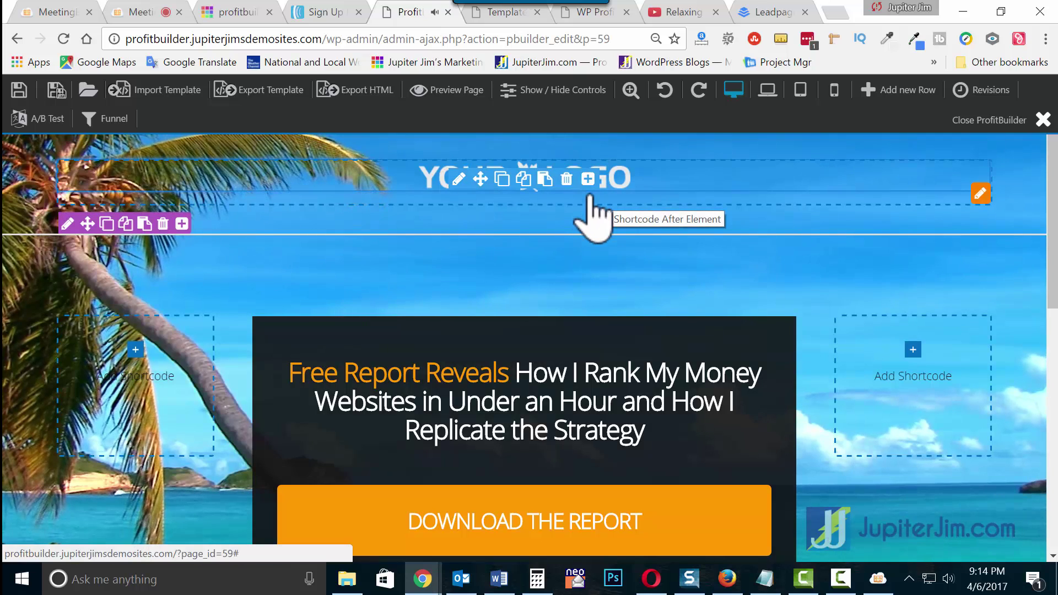
{"action": "key", "text": "XF86AudioRaiseVolume"}
{"action": "key", "text": "XF86AudioRaiseVolume"}
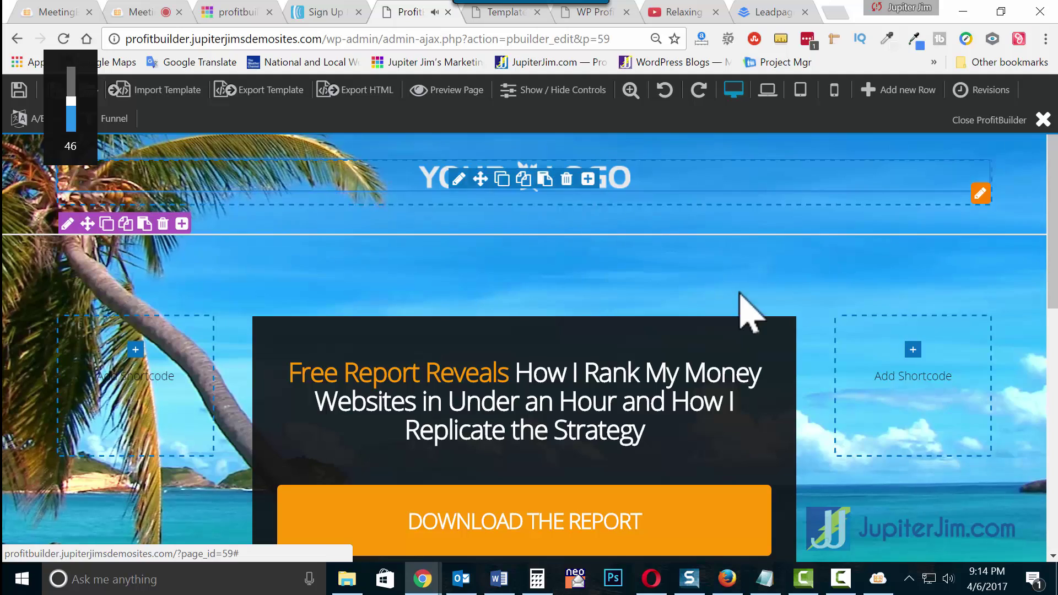
{"action": "scroll", "coordinate": [838, 389], "scroll_direction": "down", "scroll_amount": 1}
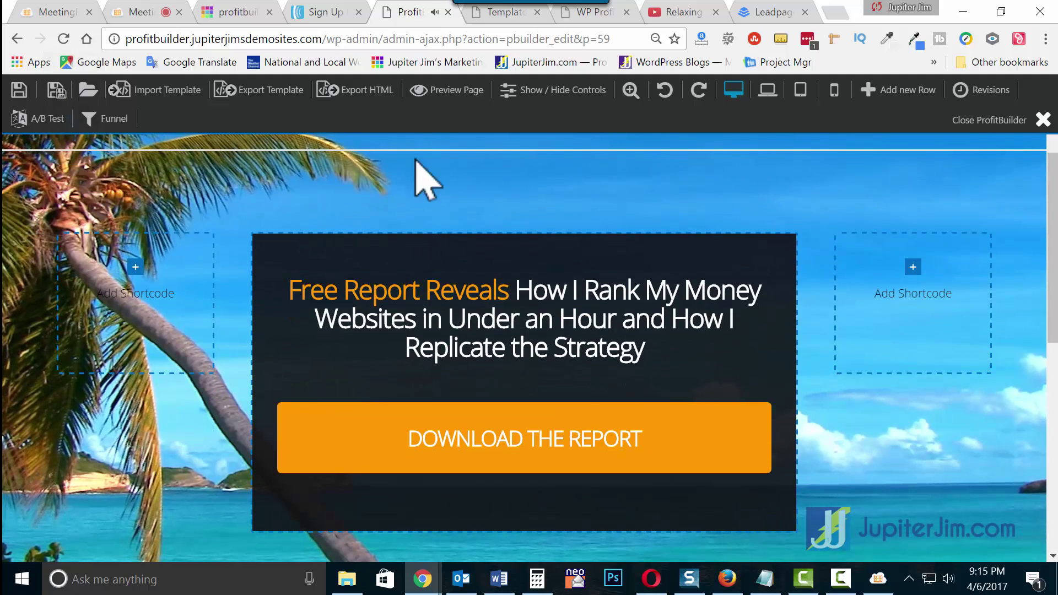
{"action": "scroll", "coordinate": [843, 406], "scroll_direction": "down", "scroll_amount": 5}
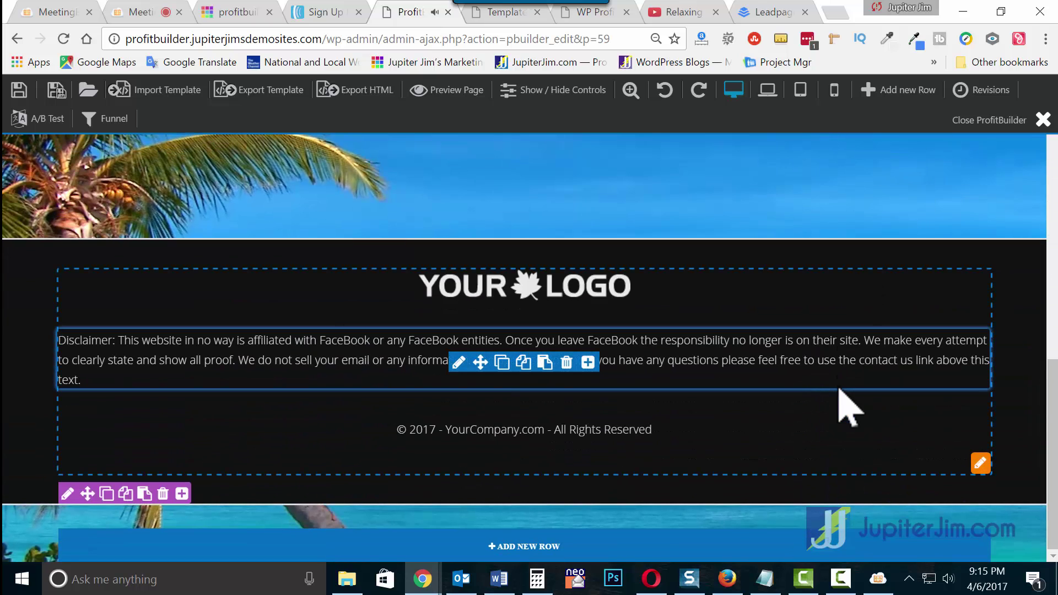
{"action": "key", "text": "XF86AudioLowerVolume"}
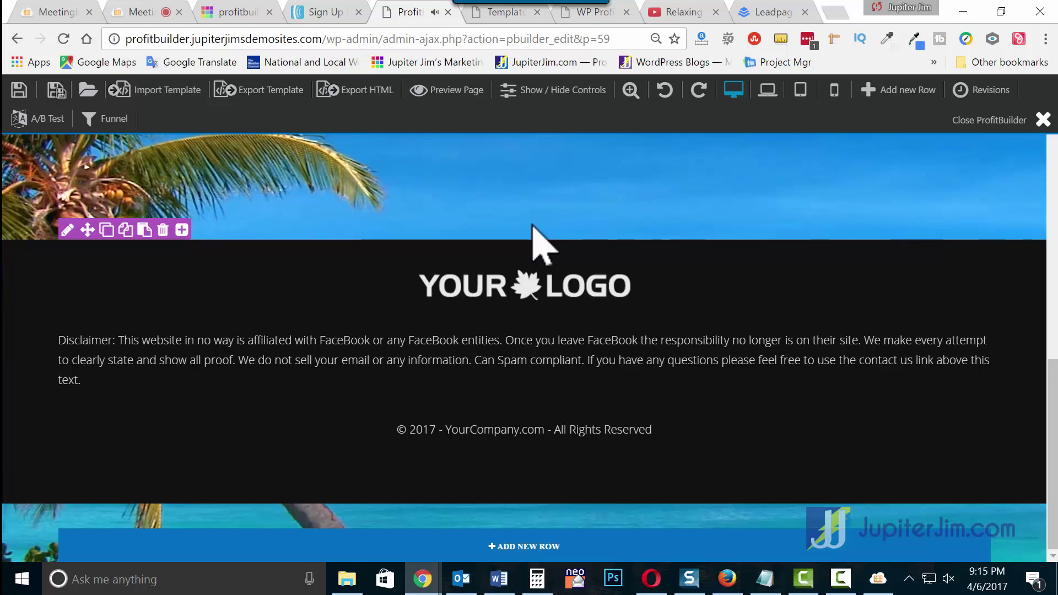
{"action": "scroll", "coordinate": [543, 242], "scroll_direction": "up", "scroll_amount": 10}
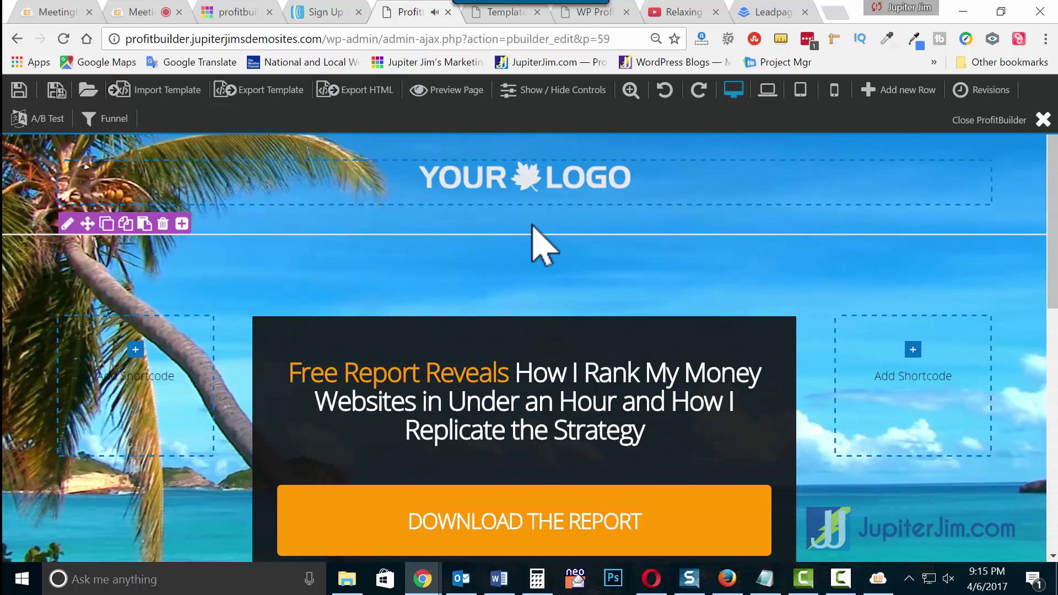
Step: Save the Webinar Demo Optin page and preview it from the header down to the footer
{"action": "left_click", "coordinate": [19, 91]}
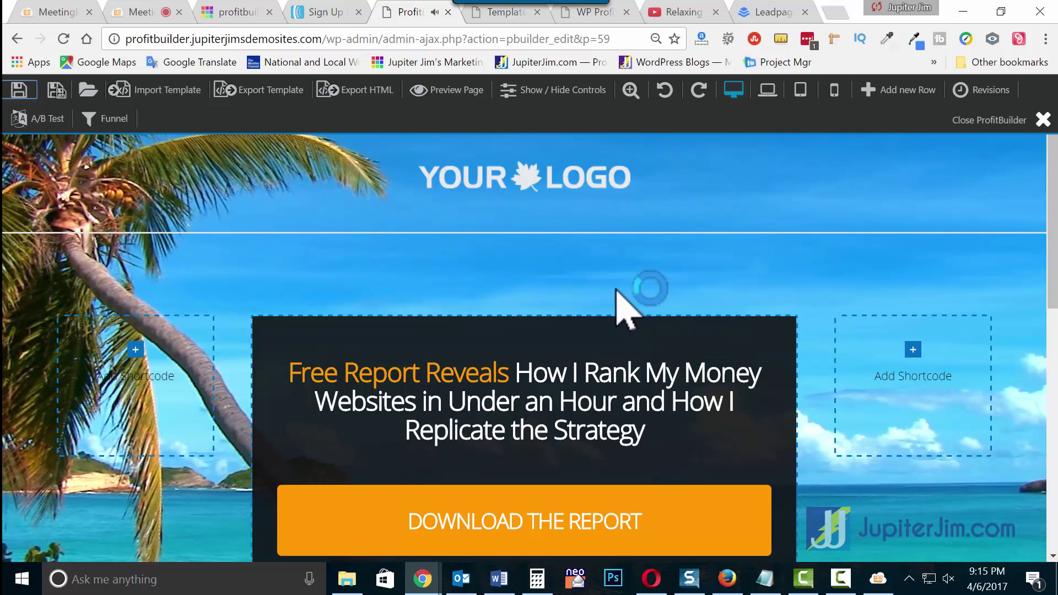
{"action": "scroll", "coordinate": [610, 297], "scroll_direction": "down", "scroll_amount": 8}
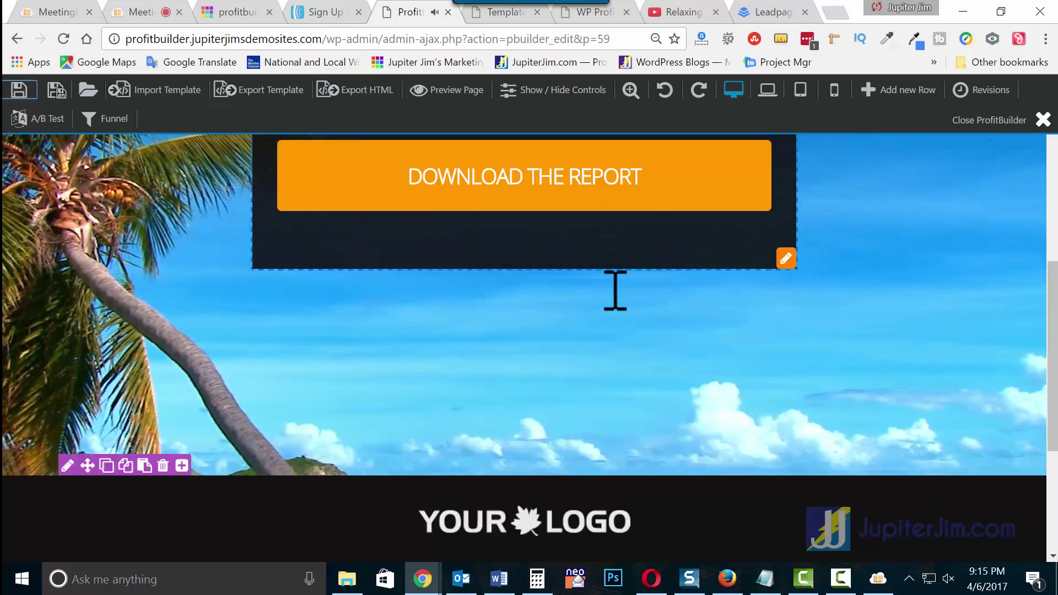
{"action": "scroll", "coordinate": [616, 290], "scroll_direction": "up", "scroll_amount": 5}
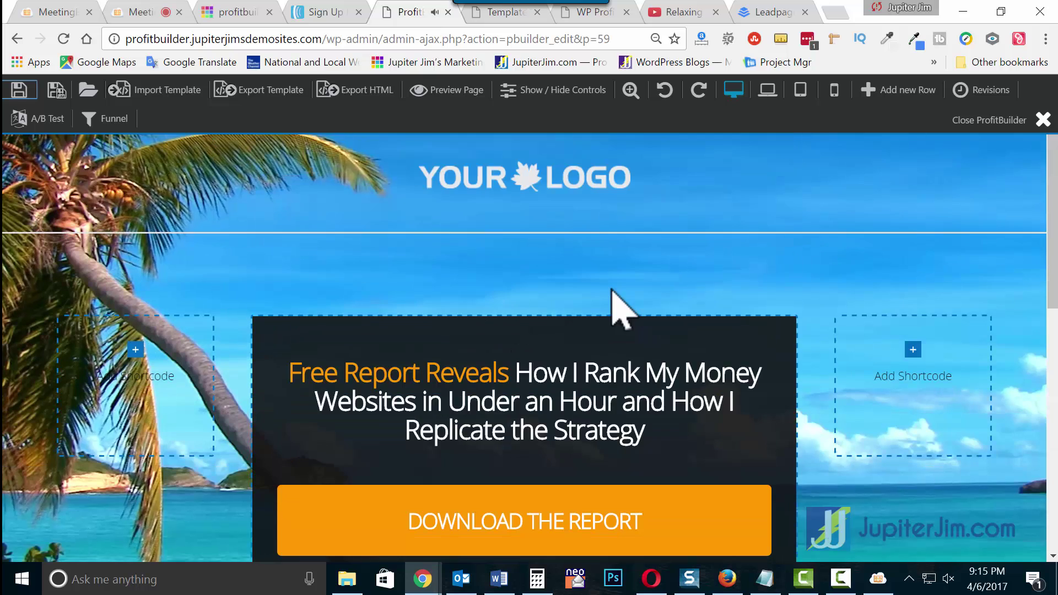
{"action": "left_click", "coordinate": [444, 93]}
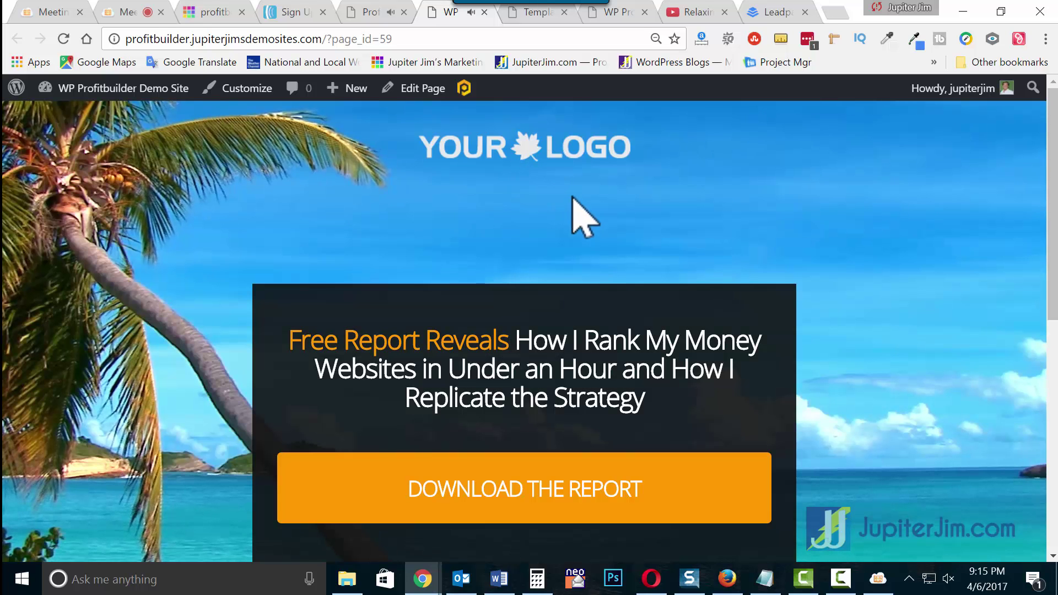
{"action": "scroll", "coordinate": [582, 224], "scroll_direction": "down", "scroll_amount": 6}
{"action": "scroll", "coordinate": [582, 224], "scroll_direction": "down", "scroll_amount": 3}
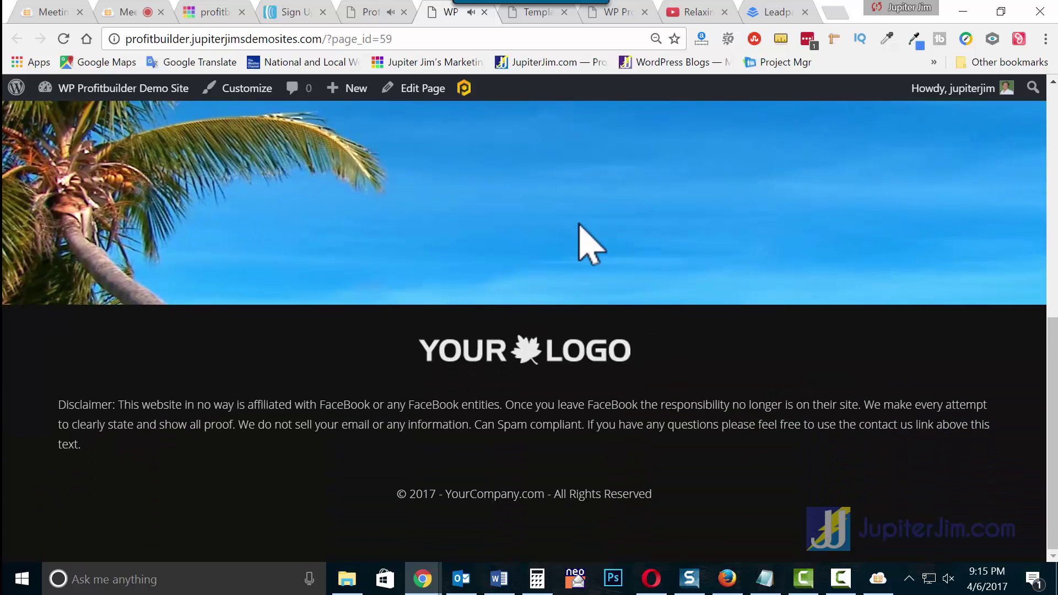
Step: Review the previewed opt-in page from the footer up to the logo header, highlighting the headline text along the way
{"action": "scroll", "coordinate": [584, 243], "scroll_direction": "up", "scroll_amount": 6}
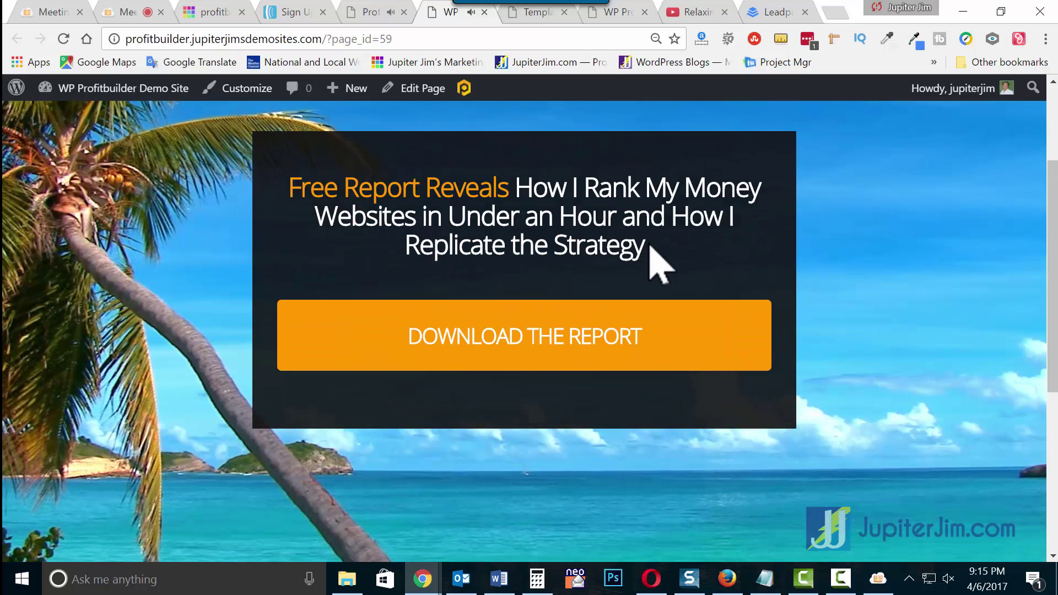
{"action": "scroll", "coordinate": [862, 256], "scroll_direction": "up", "scroll_amount": 1}
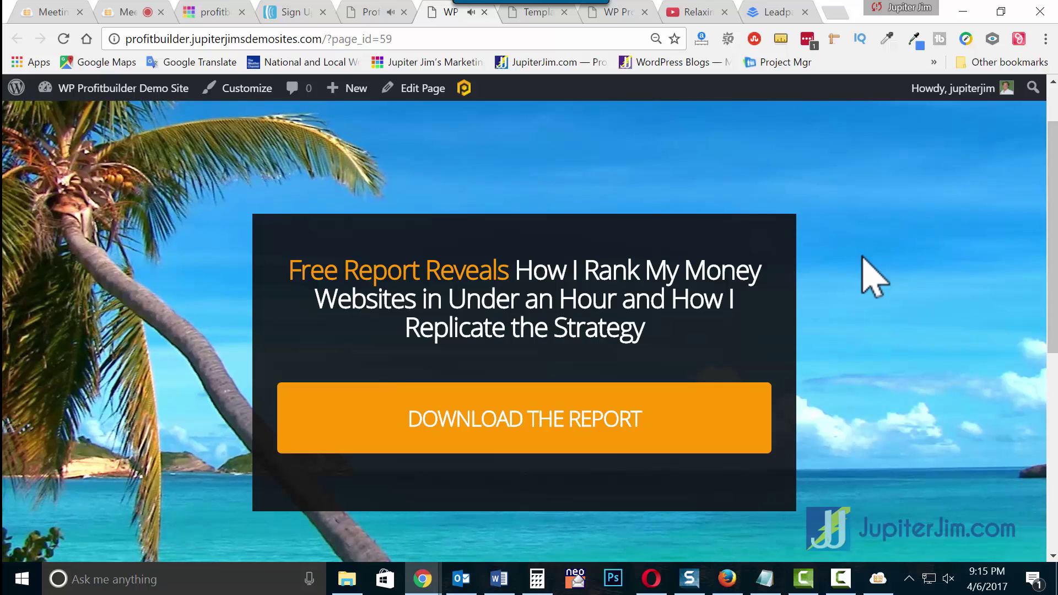
{"action": "left_click_drag", "start_coordinate": [466, 270], "coordinate": [645, 336]}
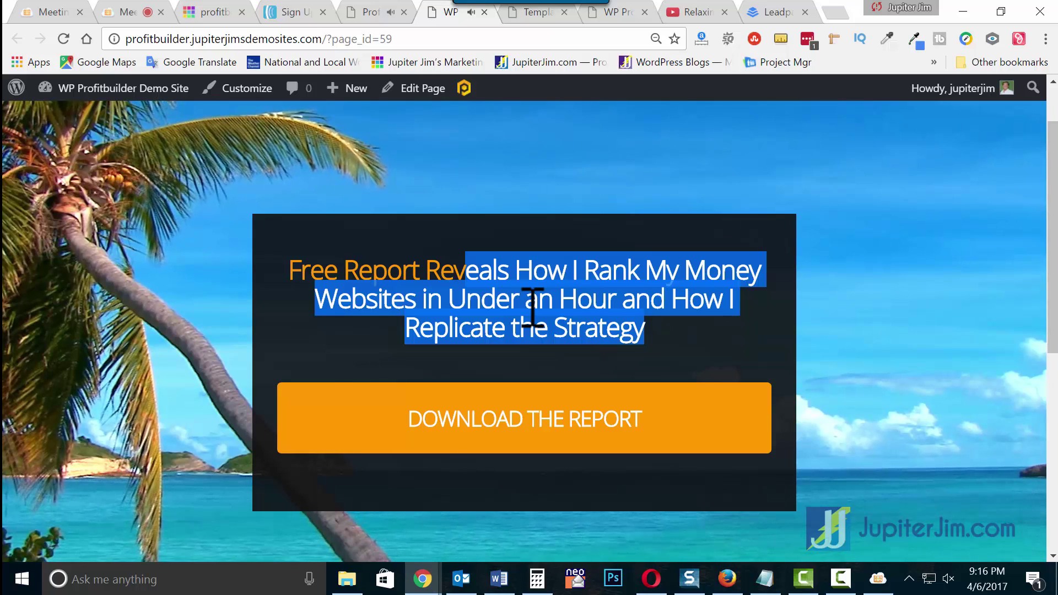
{"action": "left_click", "coordinate": [674, 337]}
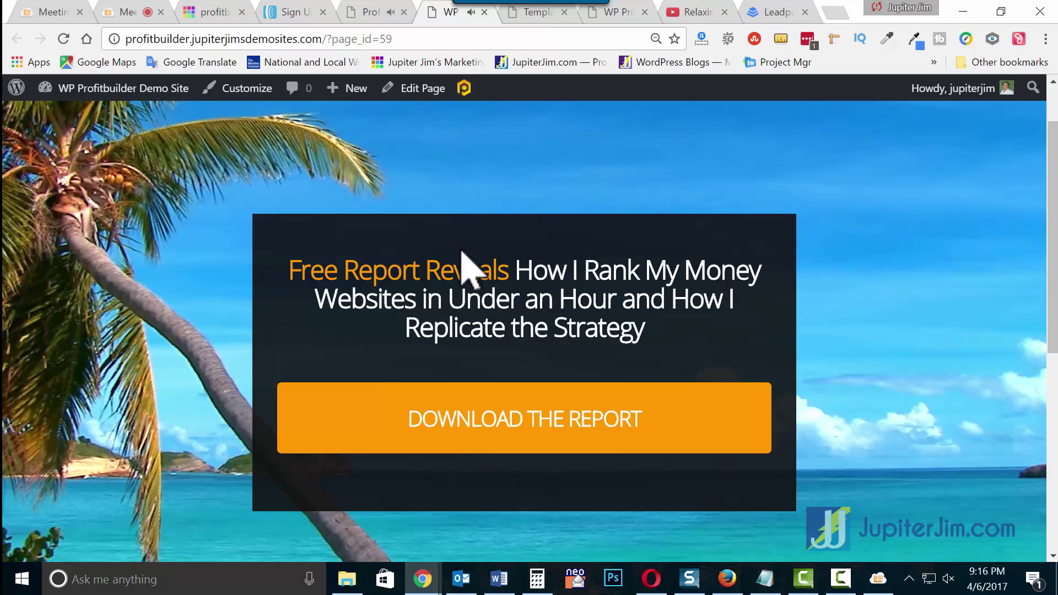
{"action": "scroll", "coordinate": [499, 412], "scroll_direction": "down", "scroll_amount": 4}
{"action": "scroll", "coordinate": [507, 424], "scroll_direction": "down", "scroll_amount": 3}
{"action": "scroll", "coordinate": [507, 424], "scroll_direction": "up", "scroll_amount": 8}
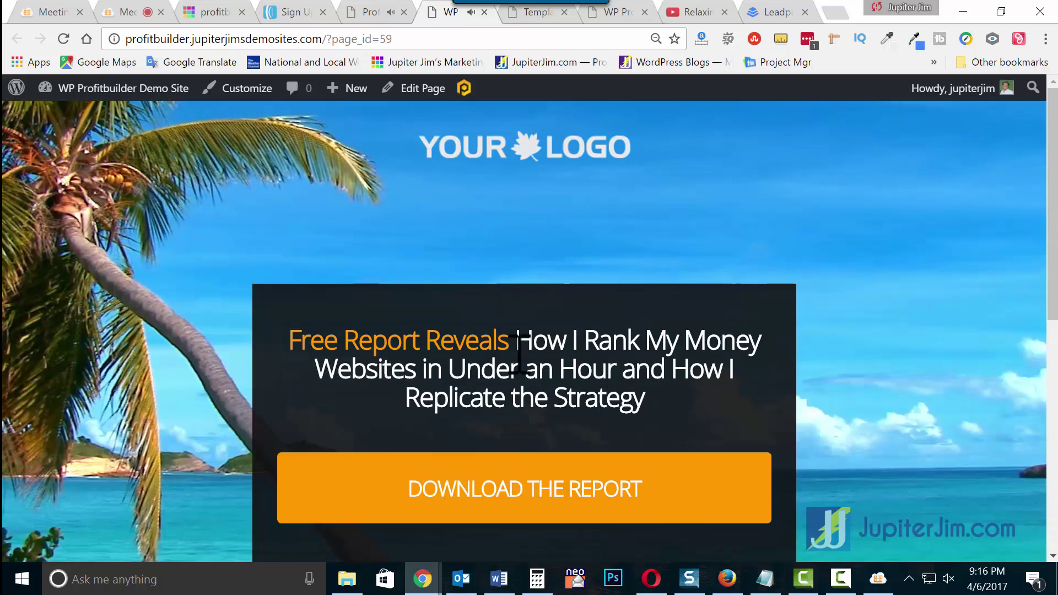
Step: Test the opt-in popup from the page's Download the Report call to action, dismiss it, and close the page preview
{"action": "mouse_move", "coordinate": [487, 22]}
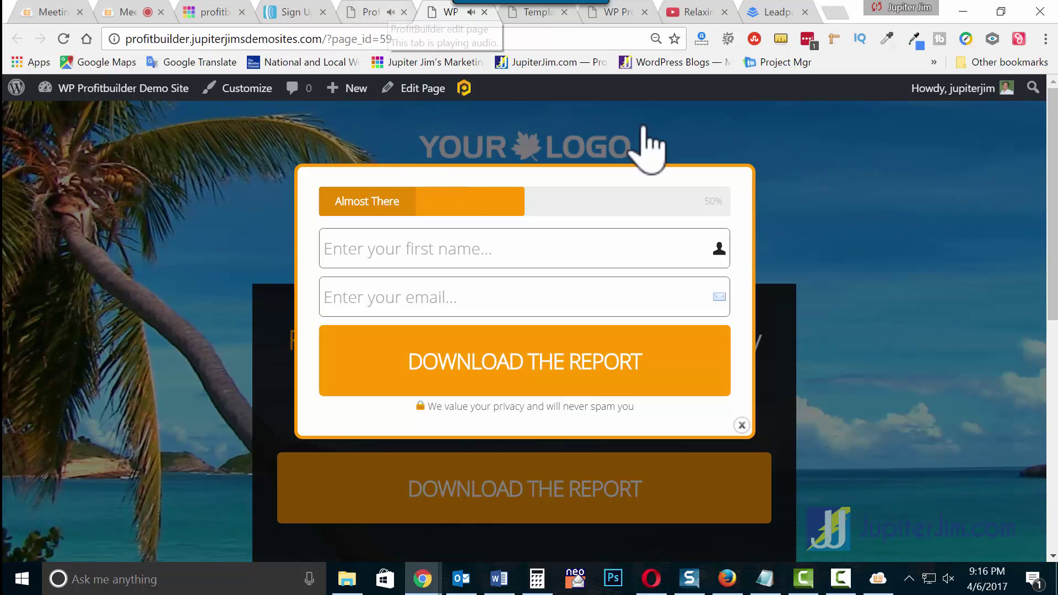
{"action": "left_click", "coordinate": [741, 425]}
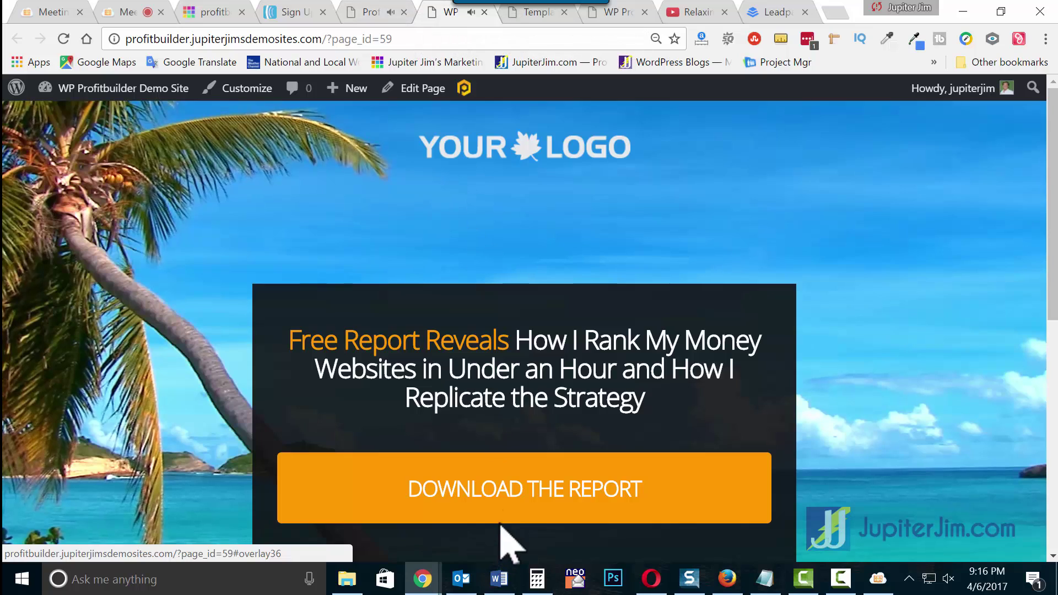
{"action": "left_click", "coordinate": [516, 500]}
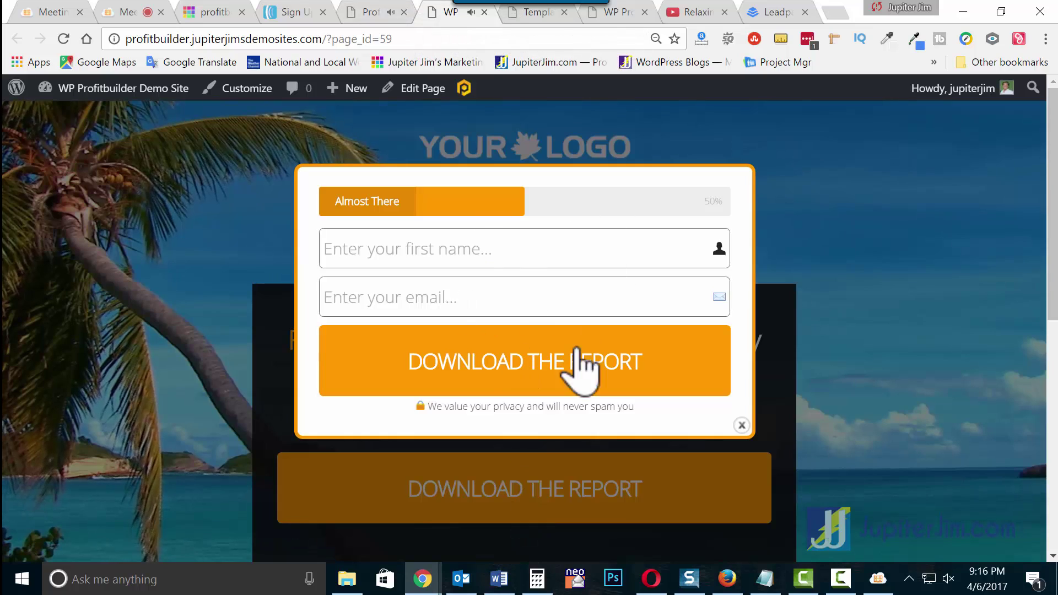
{"action": "left_click", "coordinate": [741, 426]}
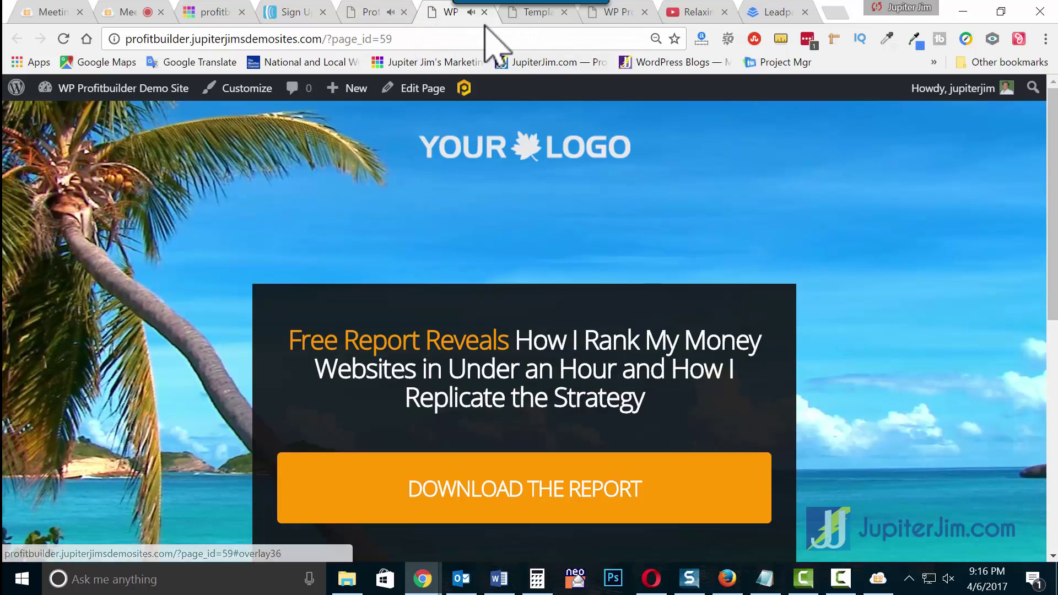
{"action": "left_click", "coordinate": [484, 12]}
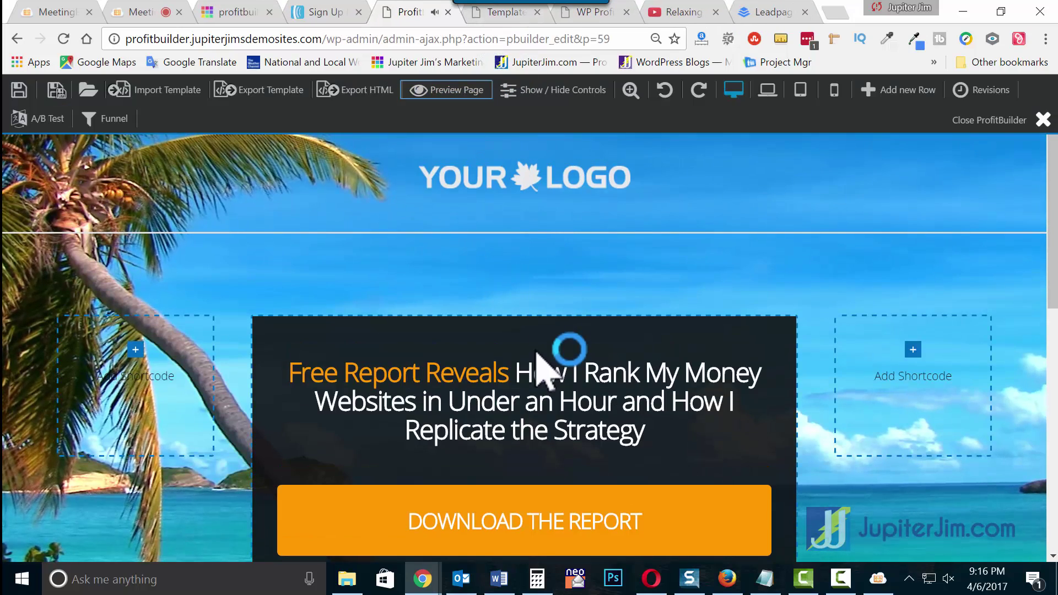
Step: Hide the editing controls to look over the page without them, and show them again
{"action": "scroll", "coordinate": [602, 366], "scroll_direction": "down", "scroll_amount": 1}
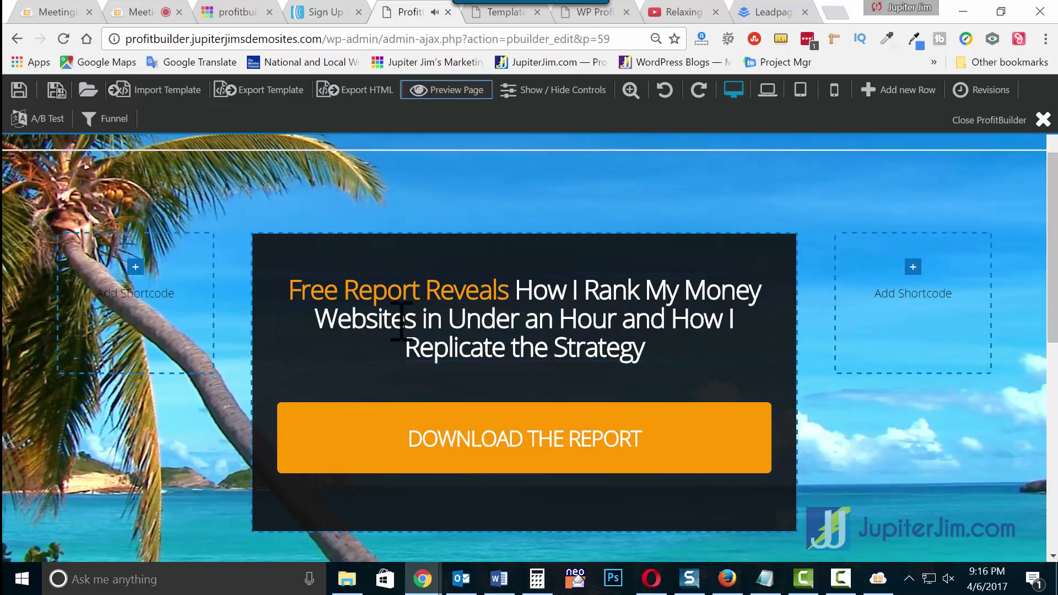
{"action": "left_click", "coordinate": [541, 90]}
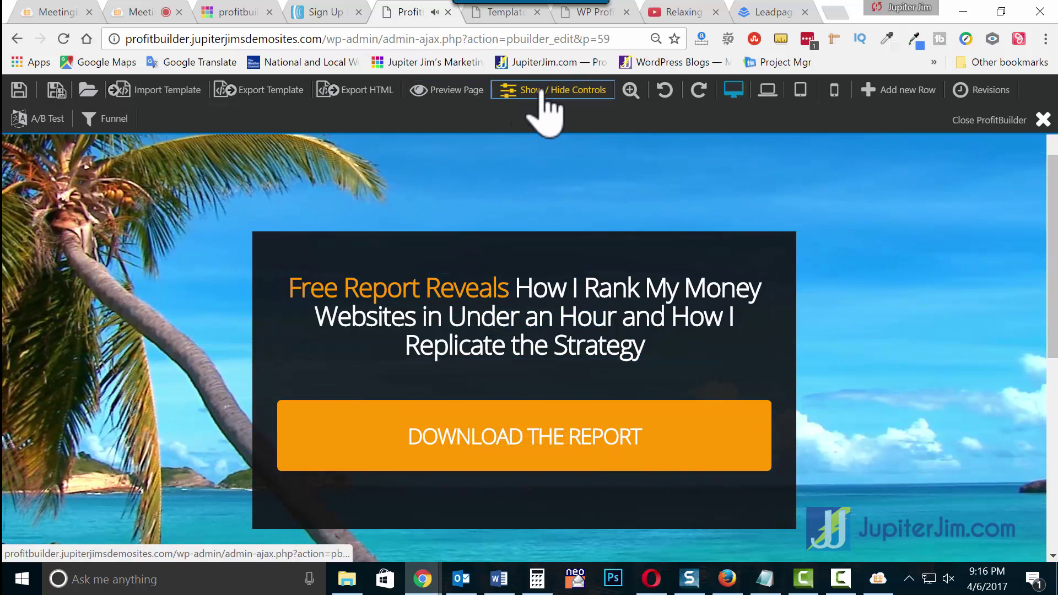
{"action": "scroll", "coordinate": [590, 390], "scroll_direction": "down", "scroll_amount": 6}
{"action": "scroll", "coordinate": [591, 390], "scroll_direction": "up", "scroll_amount": 7}
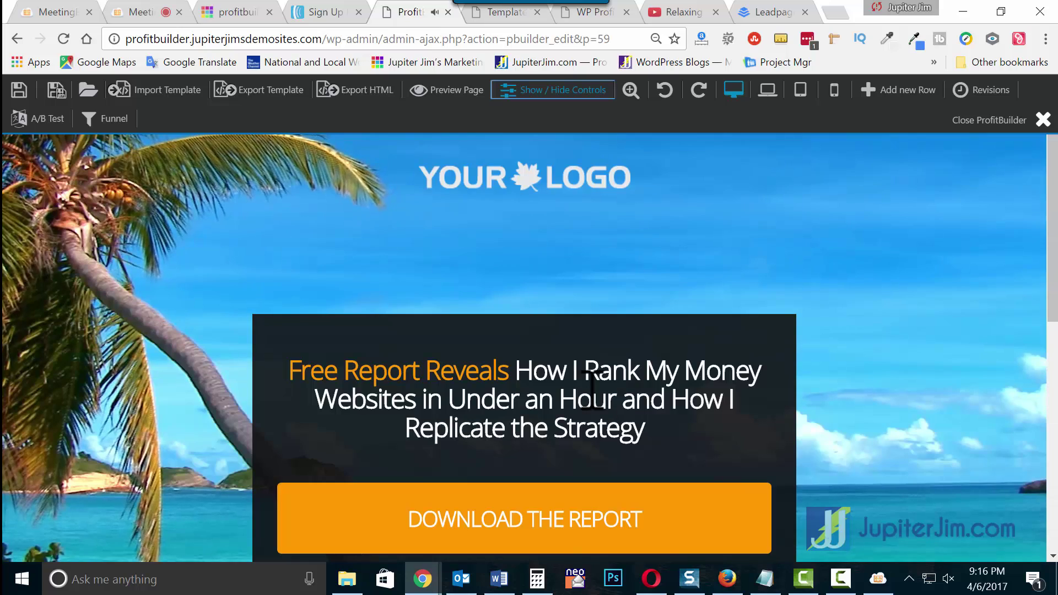
{"action": "scroll", "coordinate": [591, 390], "scroll_direction": "down", "scroll_amount": 3}
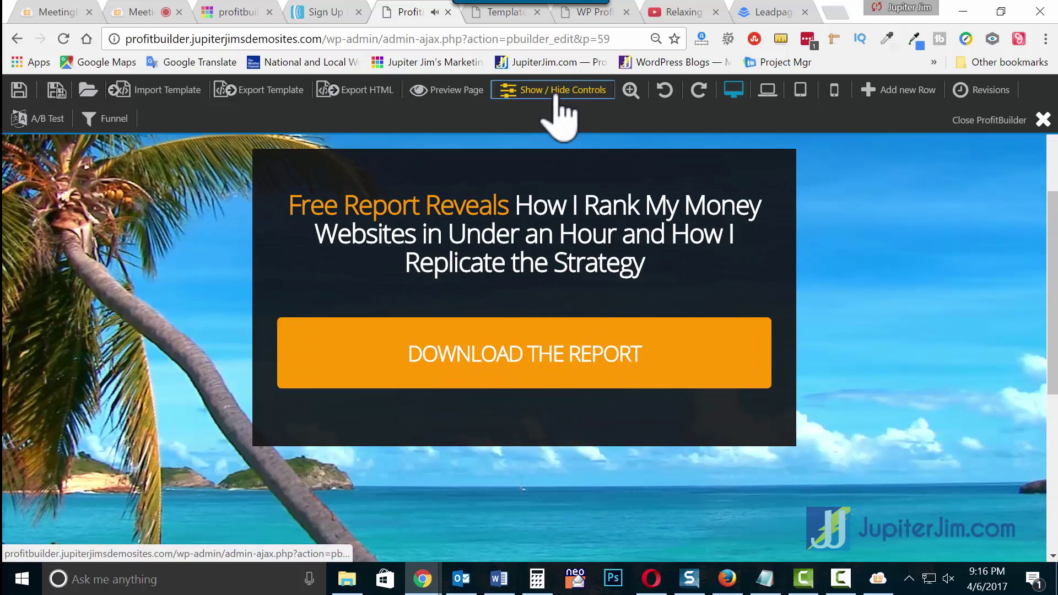
{"action": "left_click", "coordinate": [558, 102]}
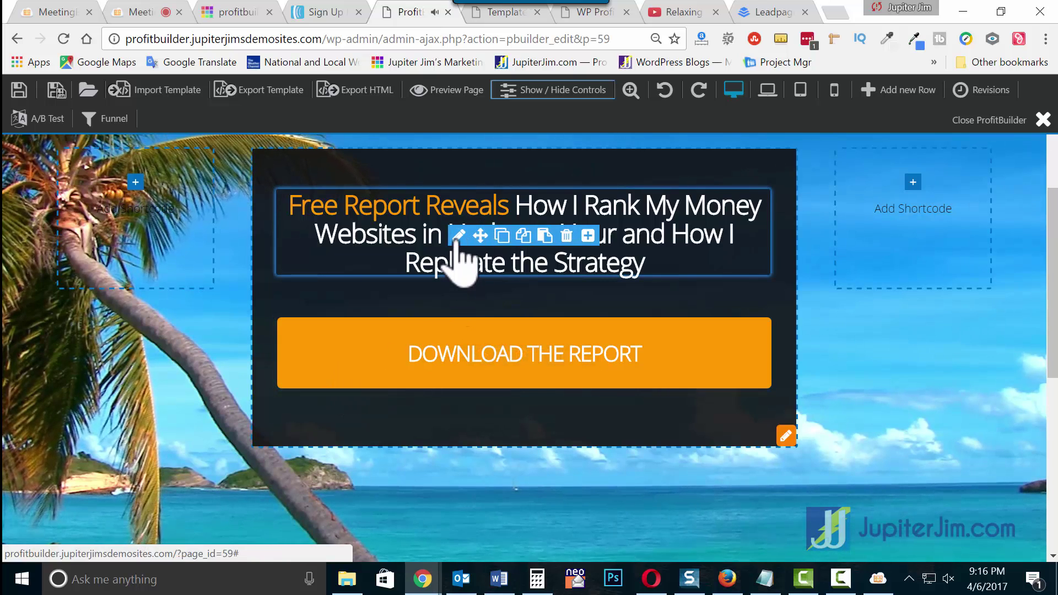
Step: Reword the headline following "Free Report Reveals" as "How I Cured My Lower Back Problem in 5 minutes a Day Strategy"
{"action": "left_click", "coordinate": [458, 236]}
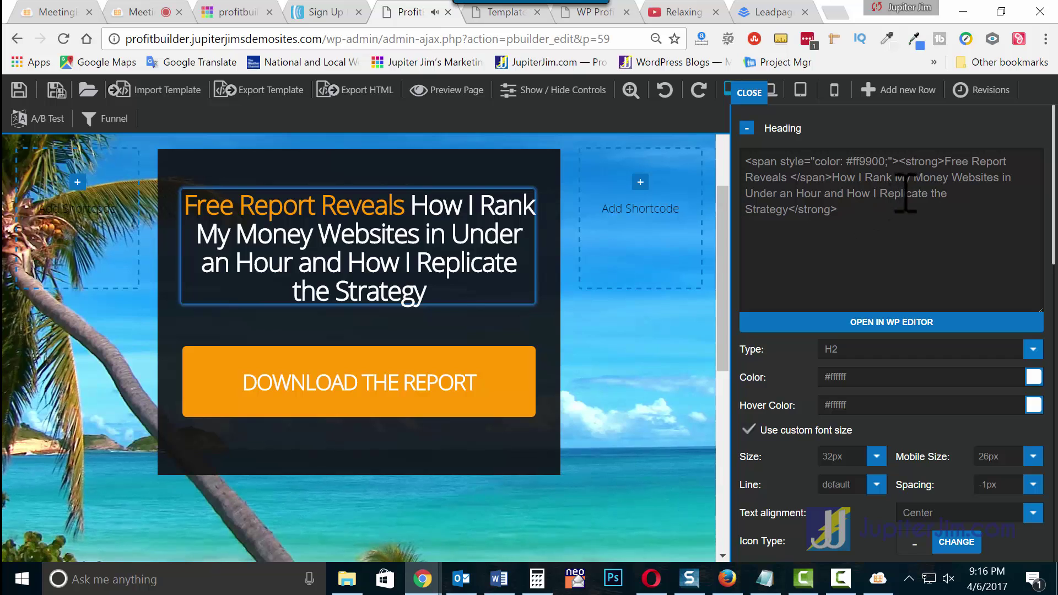
{"action": "left_click_drag", "start_coordinate": [944, 161], "coordinate": [958, 196]}
{"action": "left_click", "coordinate": [954, 169]}
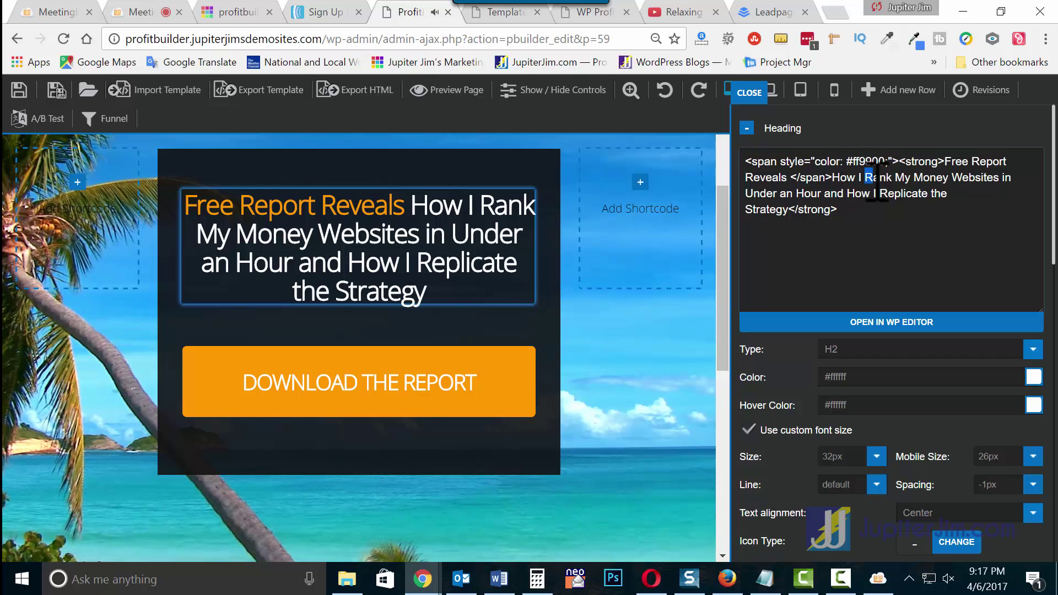
{"action": "left_click_drag", "start_coordinate": [864, 178], "coordinate": [949, 201]}
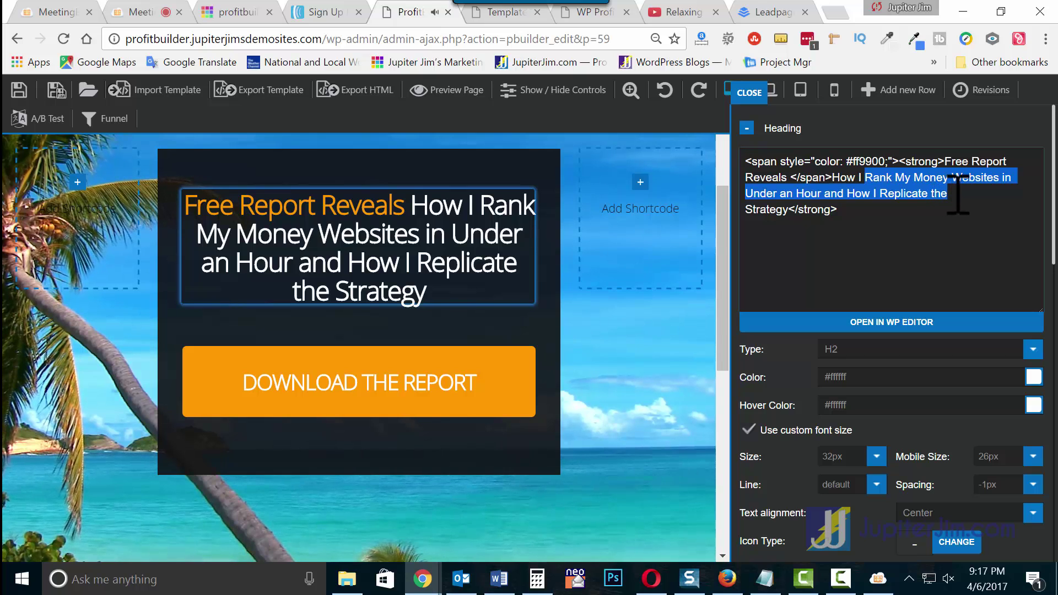
{"action": "type", "text": "Cured M"}
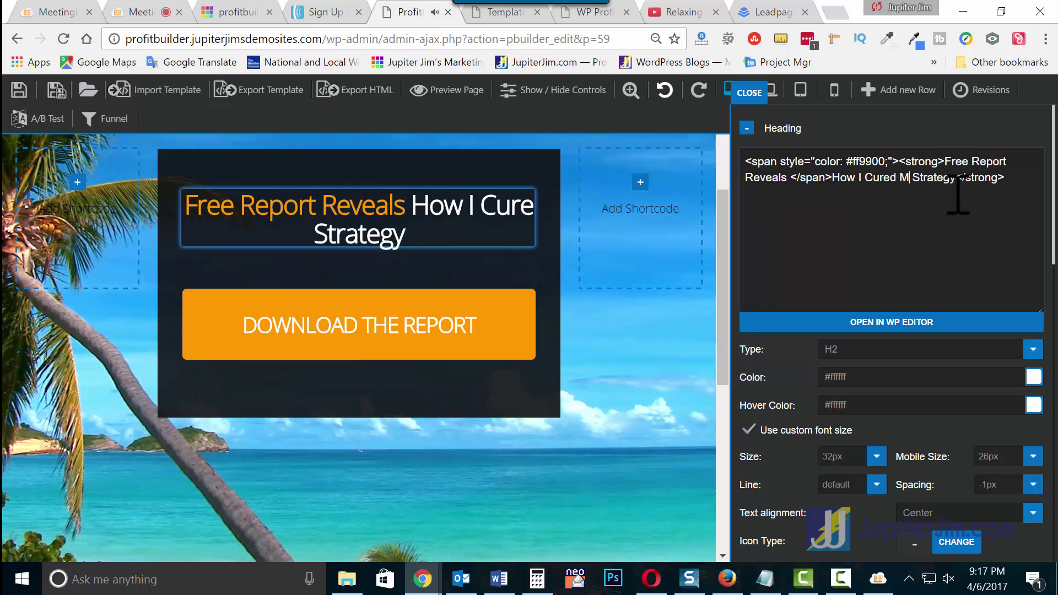
{"action": "type", "text": "y Lower Ba"}
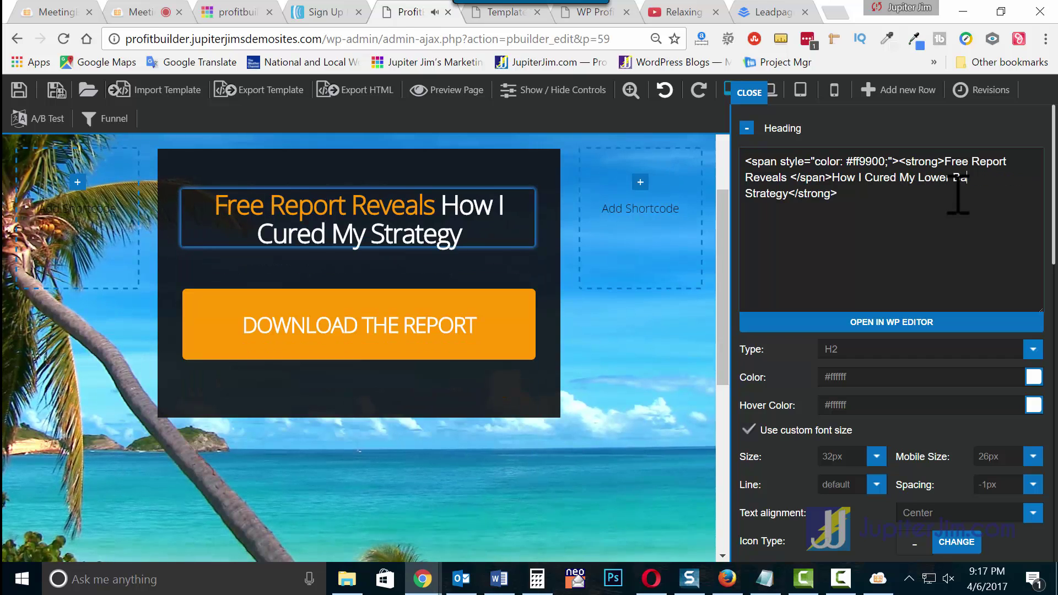
{"action": "type", "text": "ck Problem"}
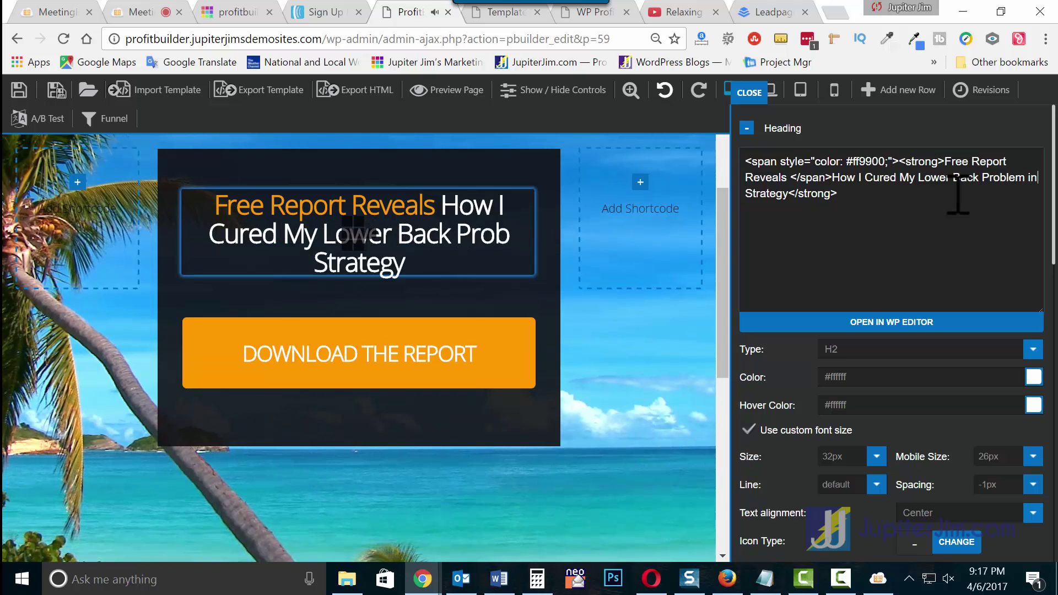
{"action": "type", "text": " in"}
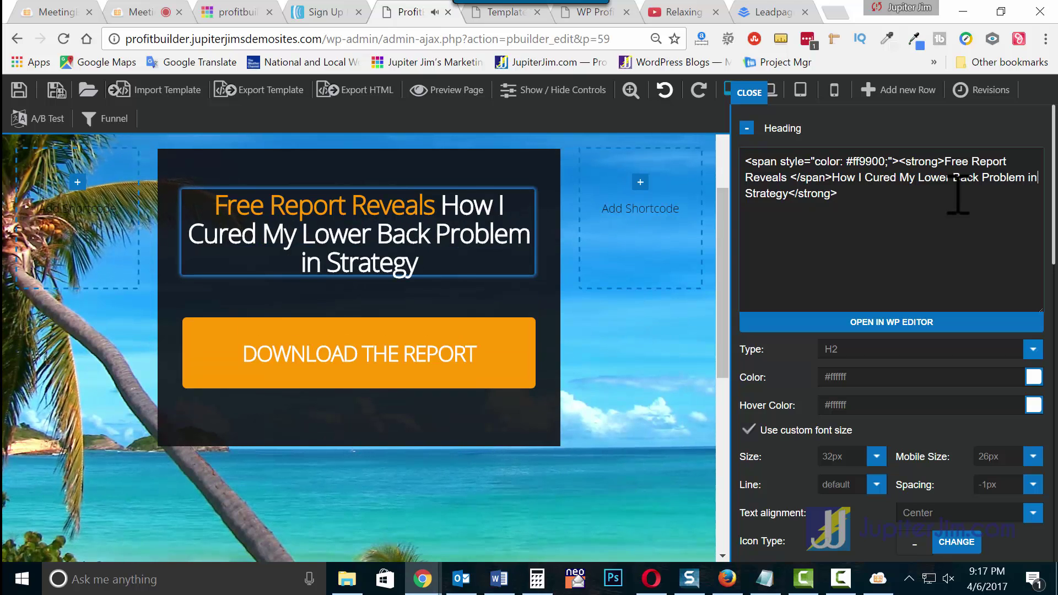
{"action": "type", "text": " 5 minu "}
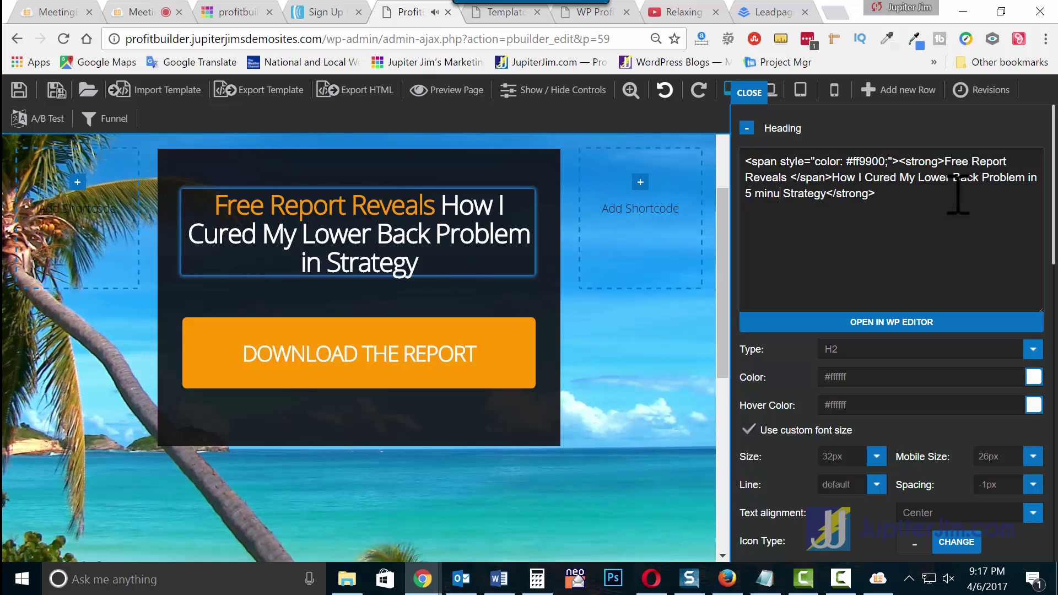
{"action": "type", "text": "tes a da"}
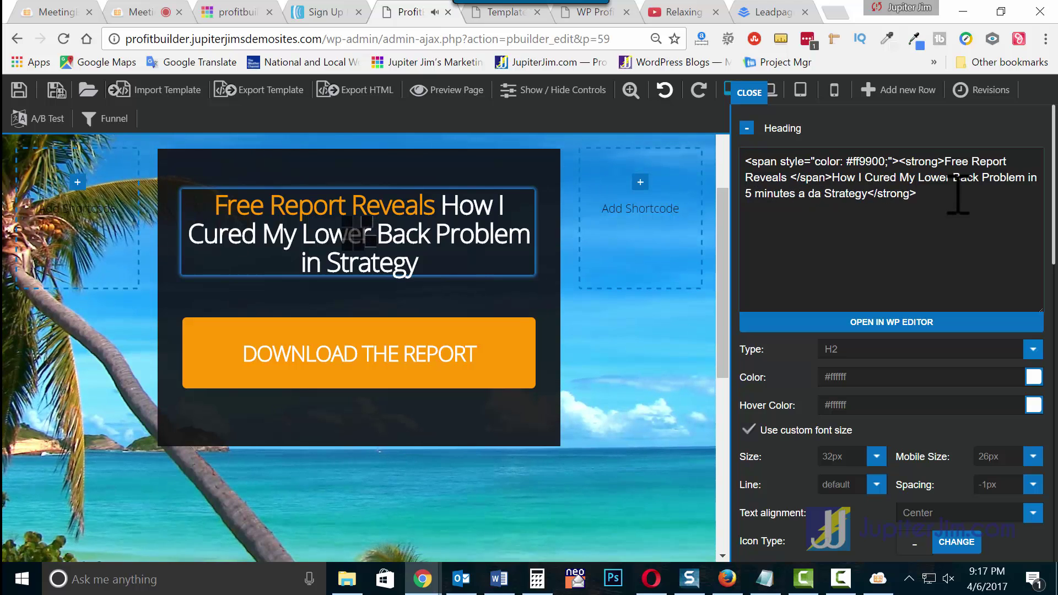
{"action": "key", "text": "BackSpace"}
{"action": "key", "text": "BackSpace"}
{"action": "type", "text": "Da"}
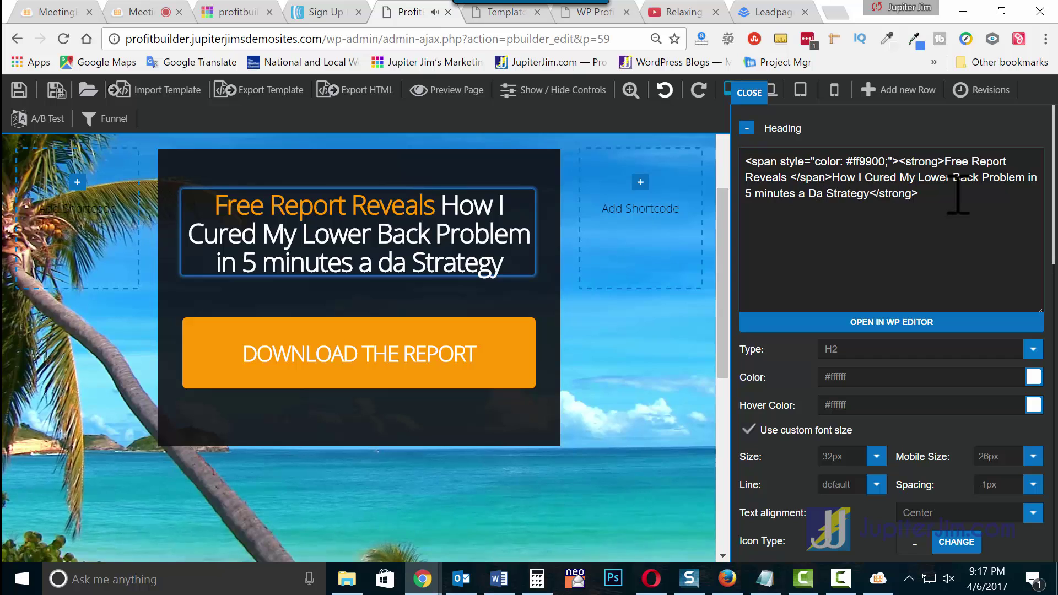
{"action": "type", "text": "y"}
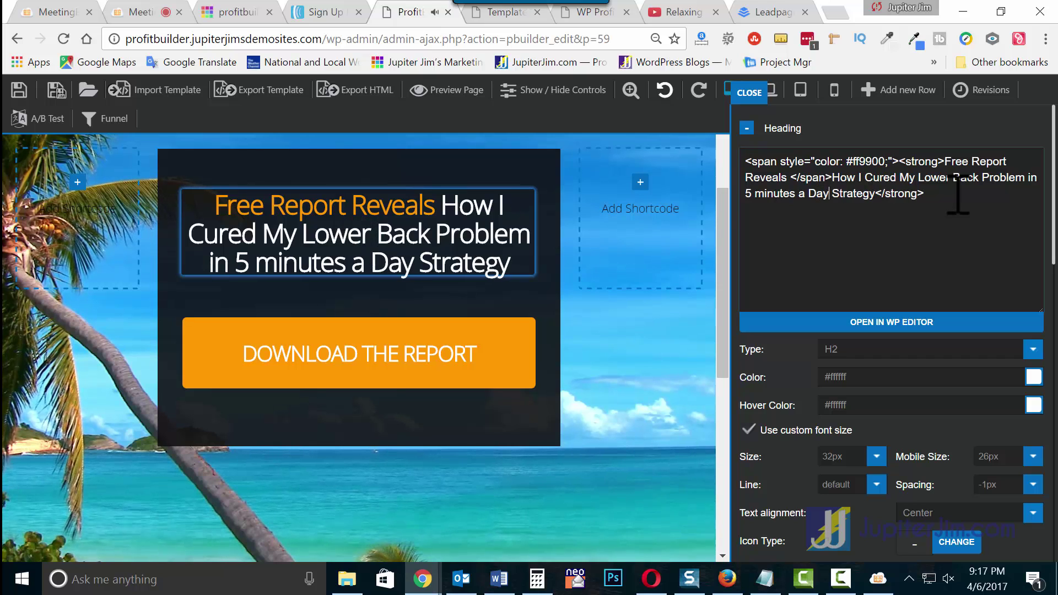
Step: Open the headline in the WP editor and delete the words "Lower" and "Strategy" from it
{"action": "left_click", "coordinate": [902, 325]}
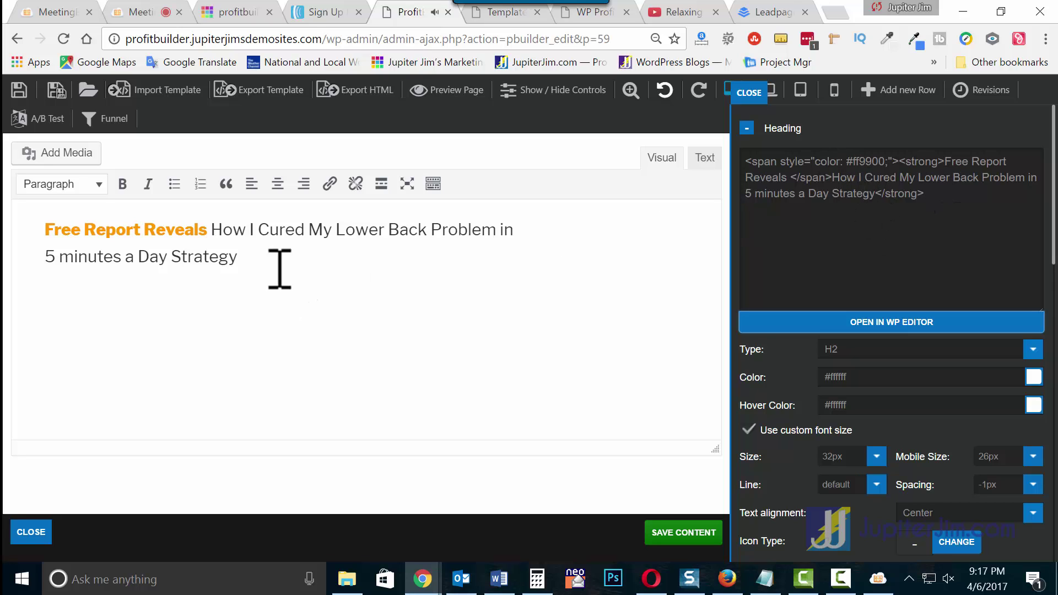
{"action": "double_click", "coordinate": [359, 231]}
{"action": "key", "text": "BackSpace"}
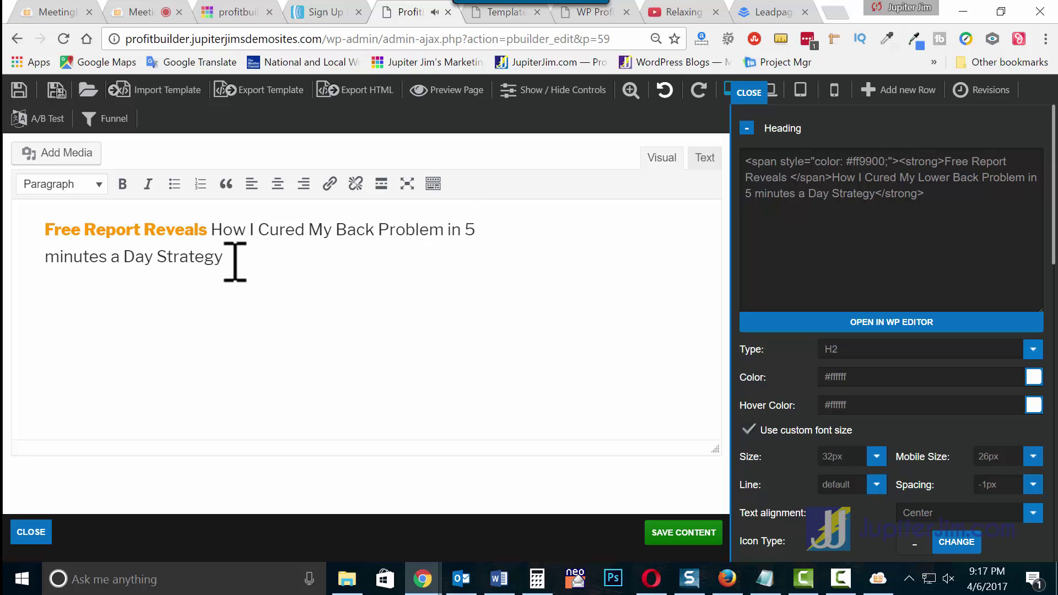
{"action": "left_click_drag", "start_coordinate": [235, 261], "coordinate": [158, 261]}
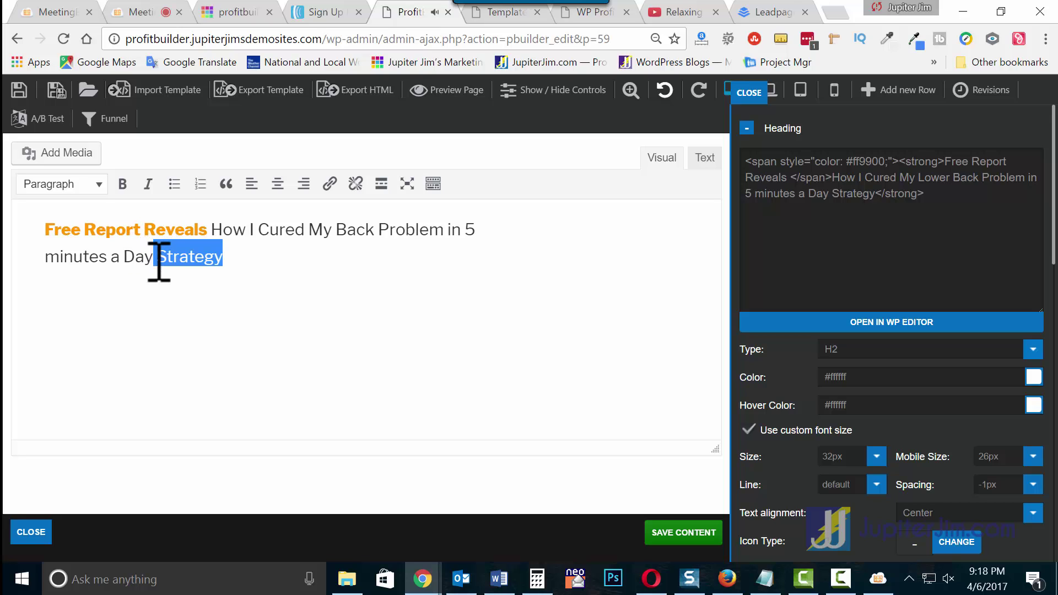
{"action": "key", "text": "BackSpace"}
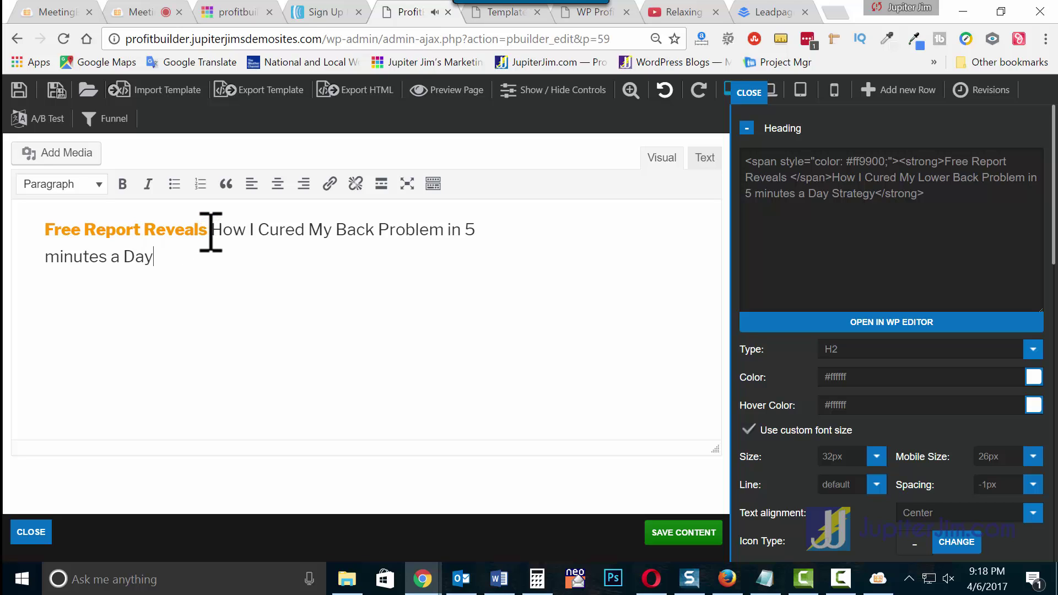
Step: Recolor the words "Free Report Reveals" in the headline with the custom color ff0000
{"action": "left_click_drag", "start_coordinate": [210, 232], "coordinate": [52, 226]}
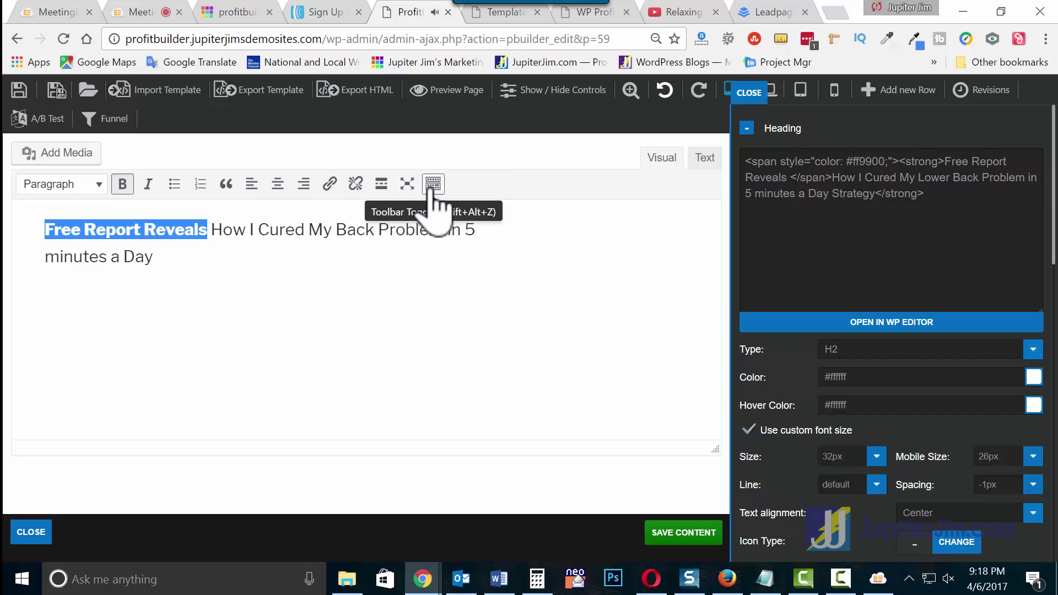
{"action": "left_click", "coordinate": [431, 185]}
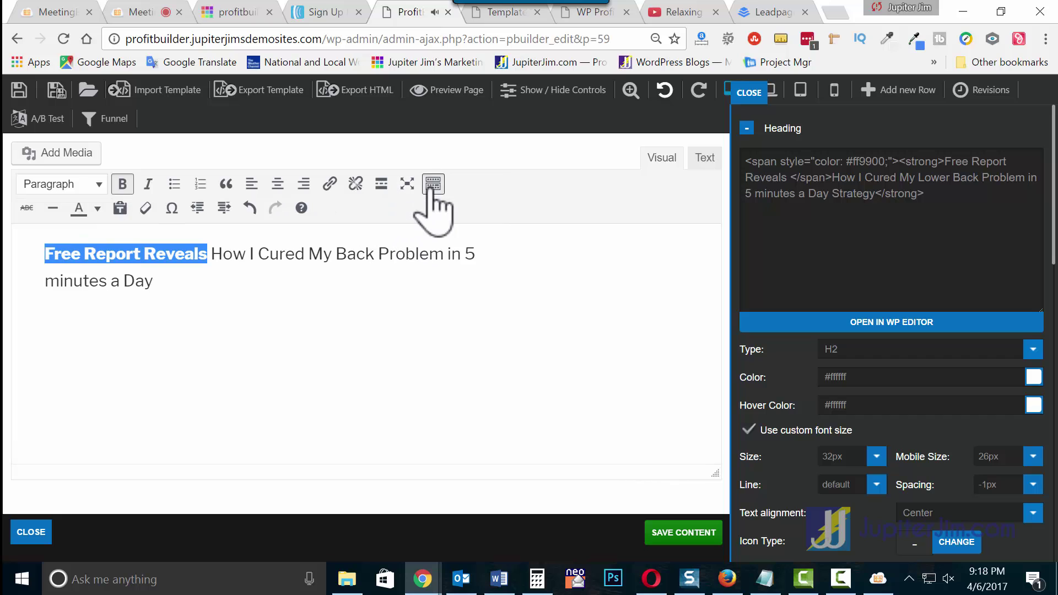
{"action": "left_click", "coordinate": [97, 208]}
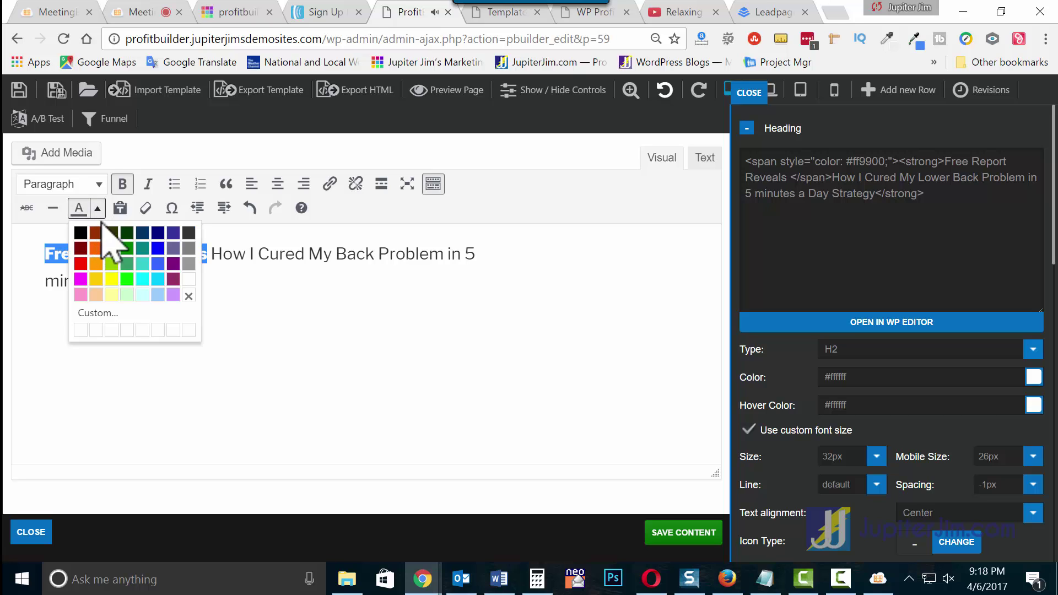
{"action": "left_click", "coordinate": [108, 320]}
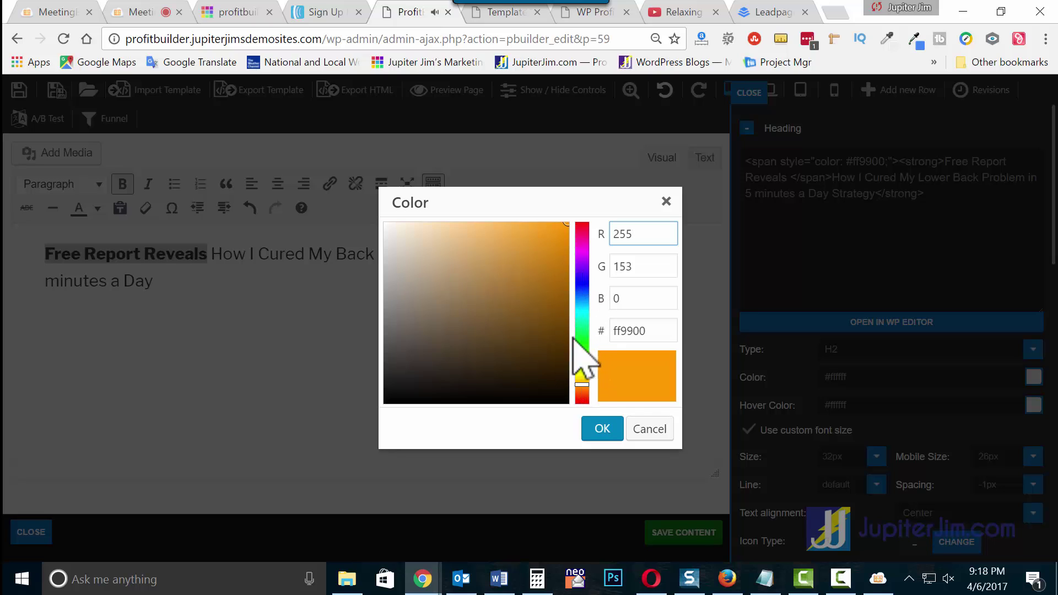
{"action": "left_click", "coordinate": [582, 398]}
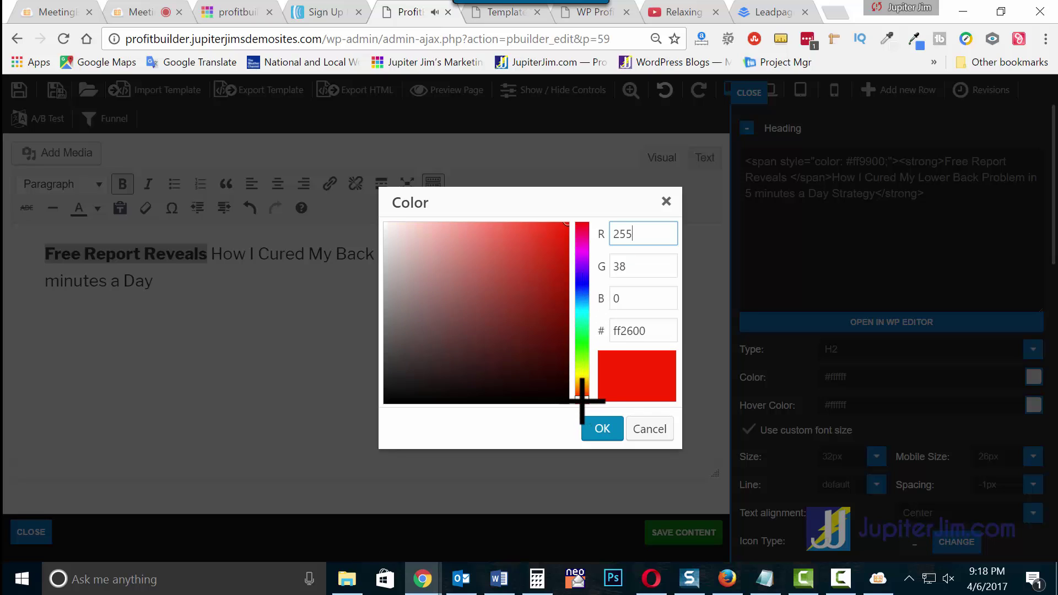
{"action": "left_click", "coordinate": [557, 230]}
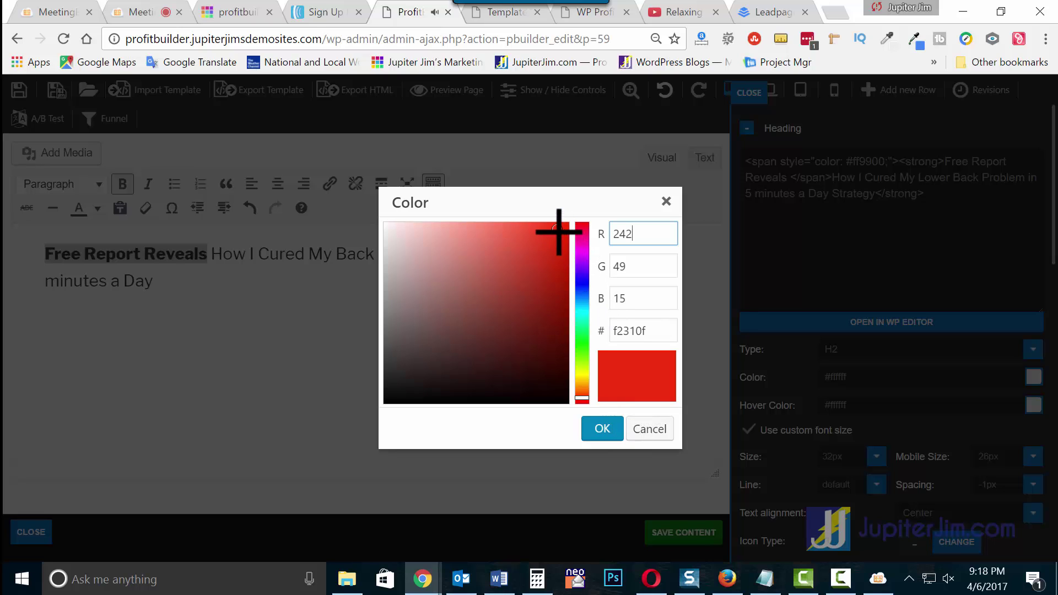
{"action": "double_click", "coordinate": [630, 330]}
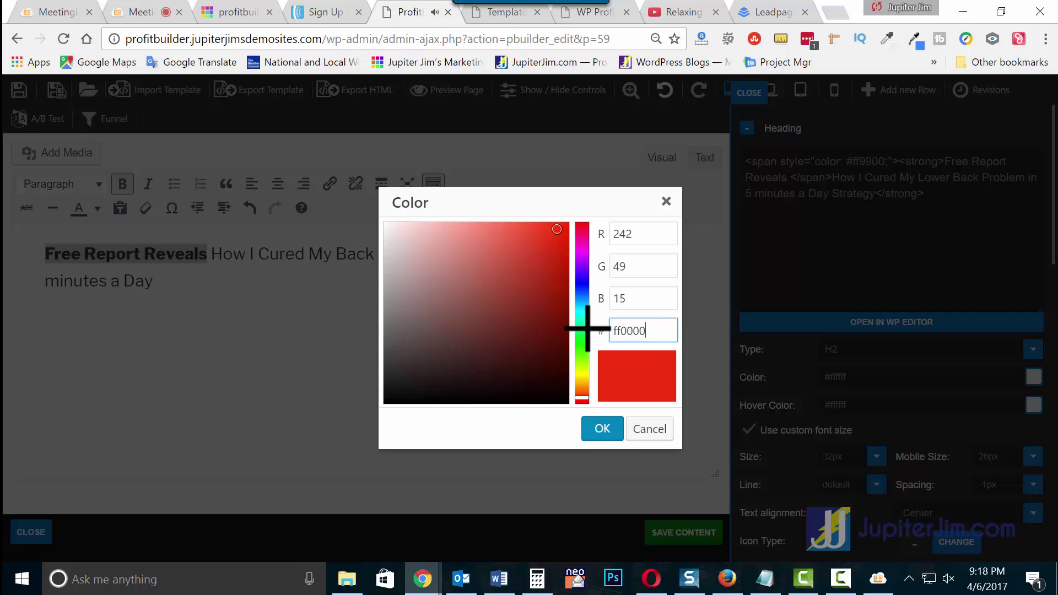
{"action": "left_click", "coordinate": [604, 428]}
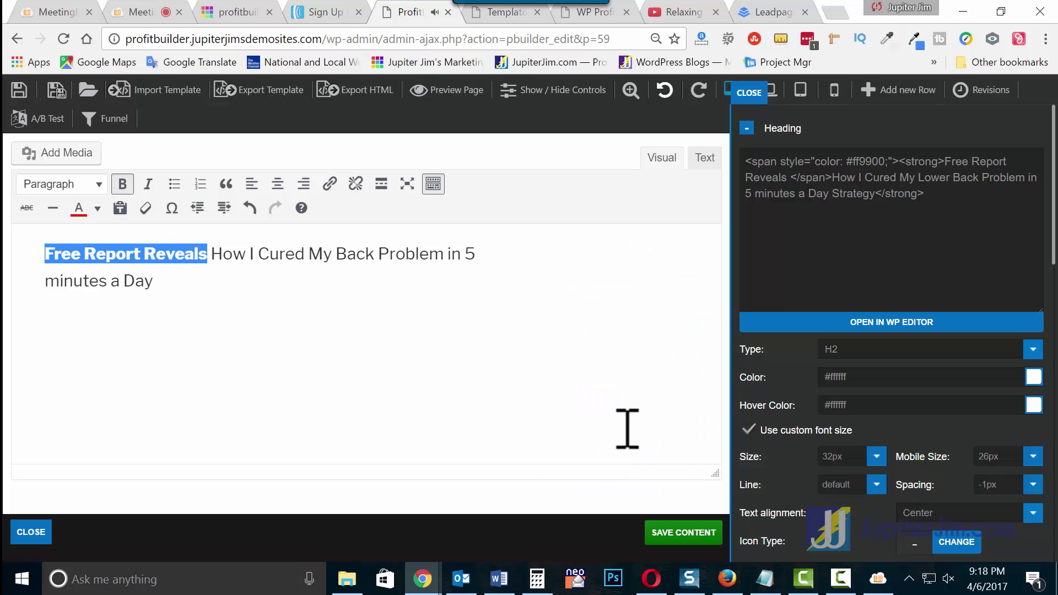
{"action": "left_click", "coordinate": [601, 420]}
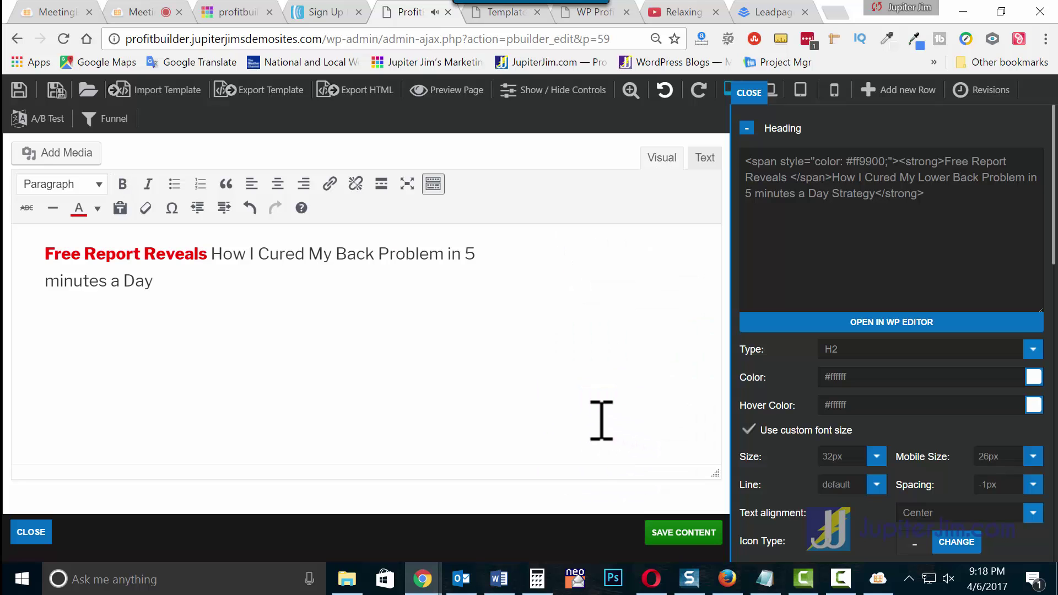
Step: Save the edited headline content, close the heading settings, and save the page
{"action": "left_click", "coordinate": [683, 532]}
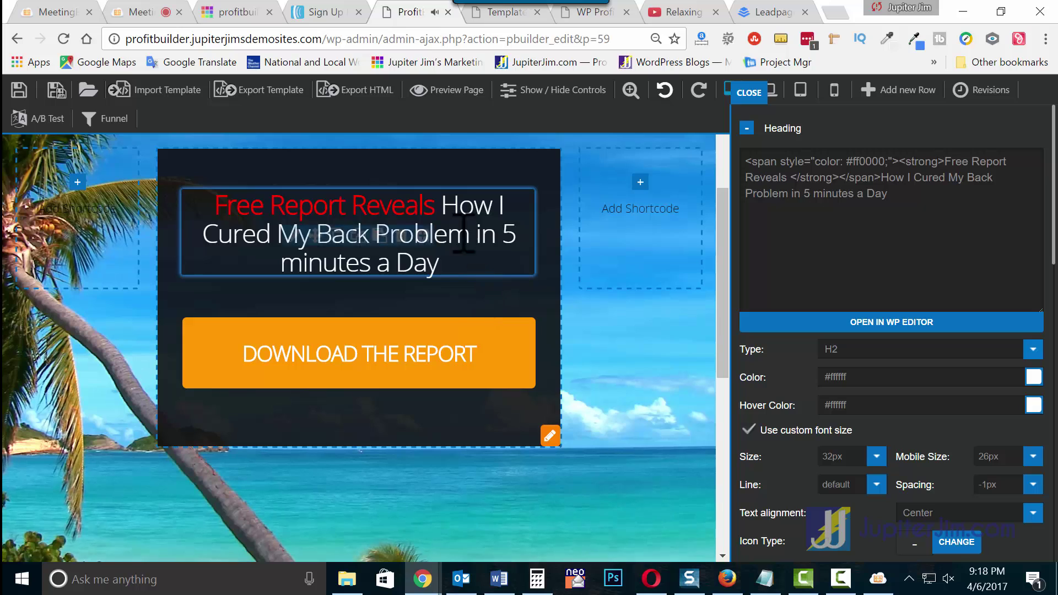
{"action": "left_click", "coordinate": [750, 105]}
{"action": "left_click", "coordinate": [16, 90]}
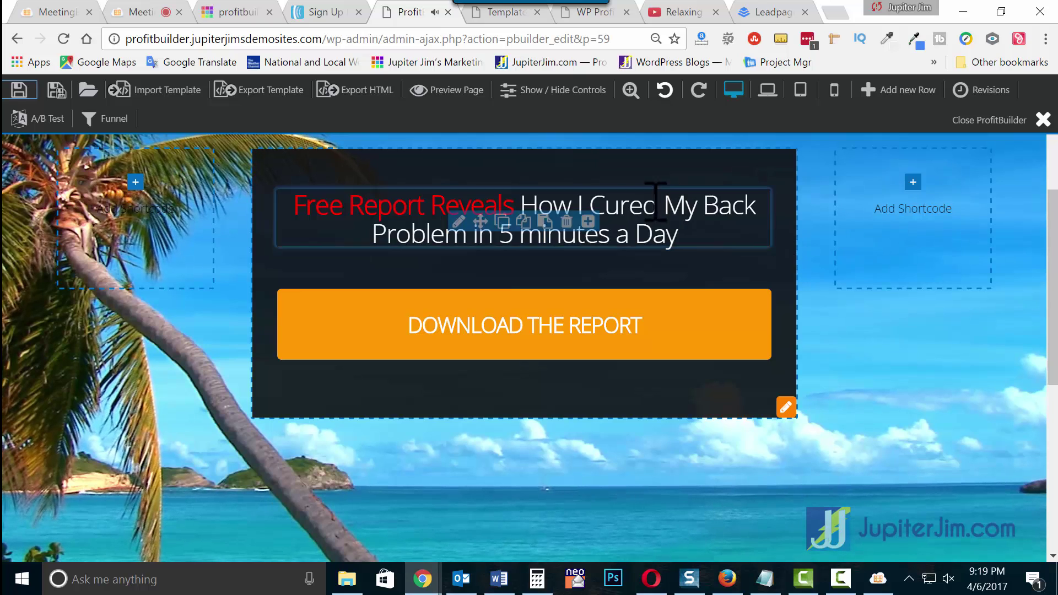
Step: Open the Download the Report element's settings, look over its form options, and begin editing the empty Form Code
{"action": "mouse_move", "coordinate": [659, 221]}
{"action": "mouse_move", "coordinate": [510, 345]}
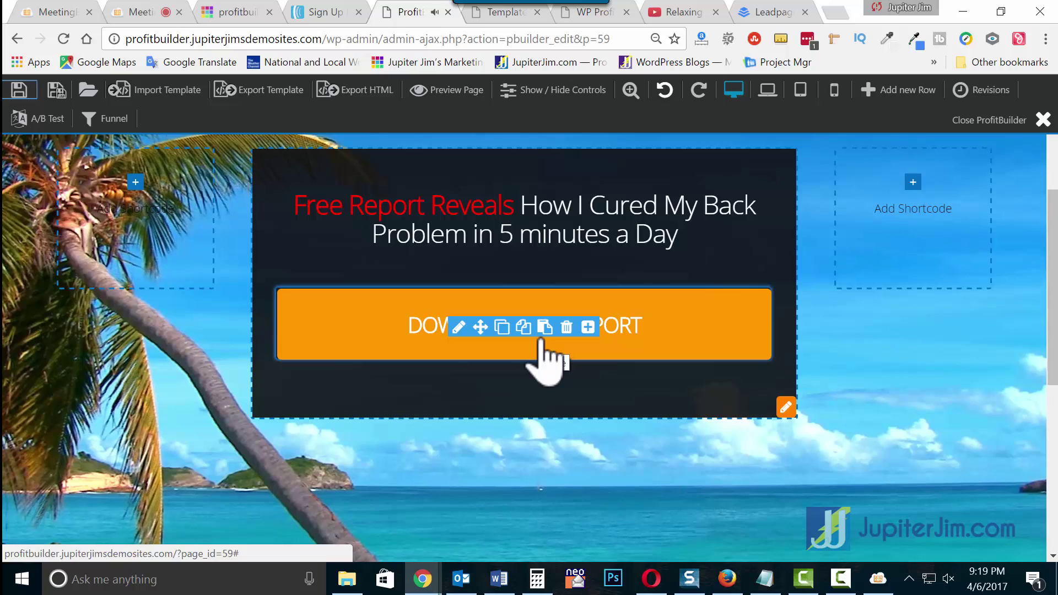
{"action": "left_click", "coordinate": [459, 327]}
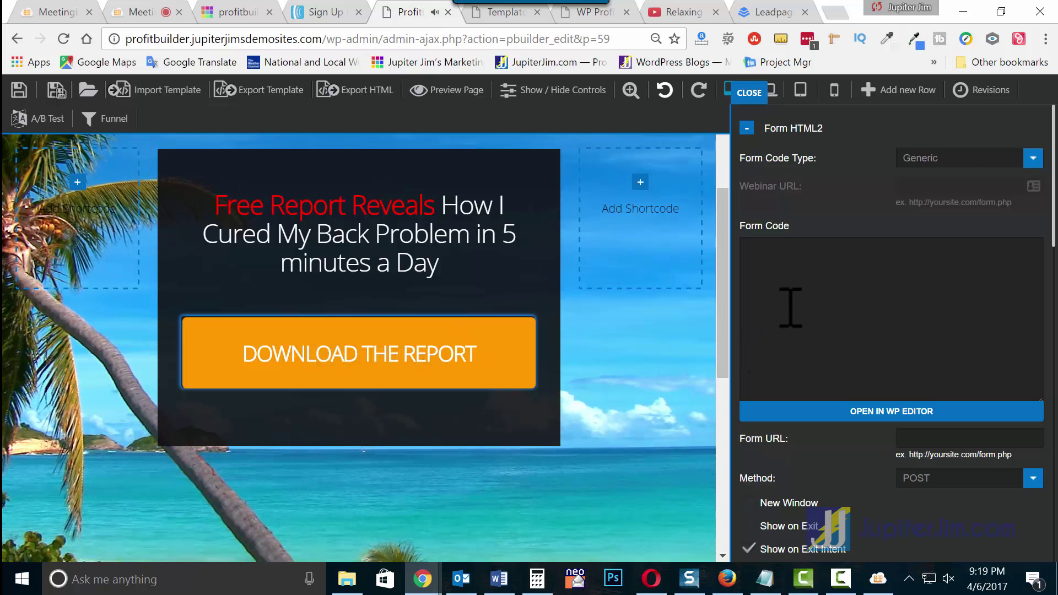
{"action": "scroll", "coordinate": [809, 295], "scroll_direction": "down", "scroll_amount": 4}
{"action": "scroll", "coordinate": [876, 325], "scroll_direction": "down", "scroll_amount": 7}
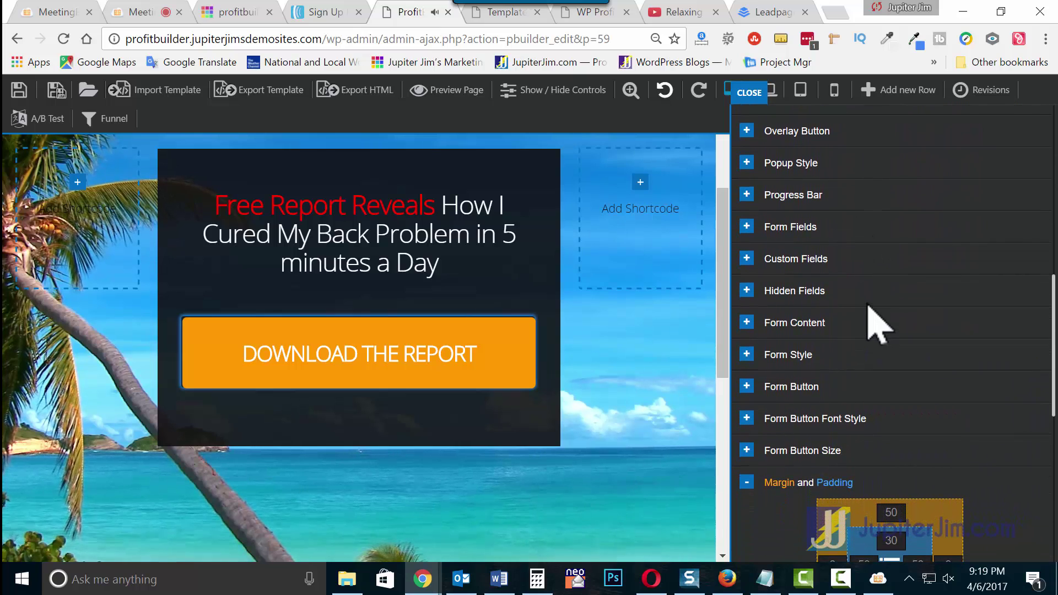
{"action": "scroll", "coordinate": [783, 302], "scroll_direction": "up", "scroll_amount": 2}
{"action": "scroll", "coordinate": [798, 287], "scroll_direction": "up", "scroll_amount": 2}
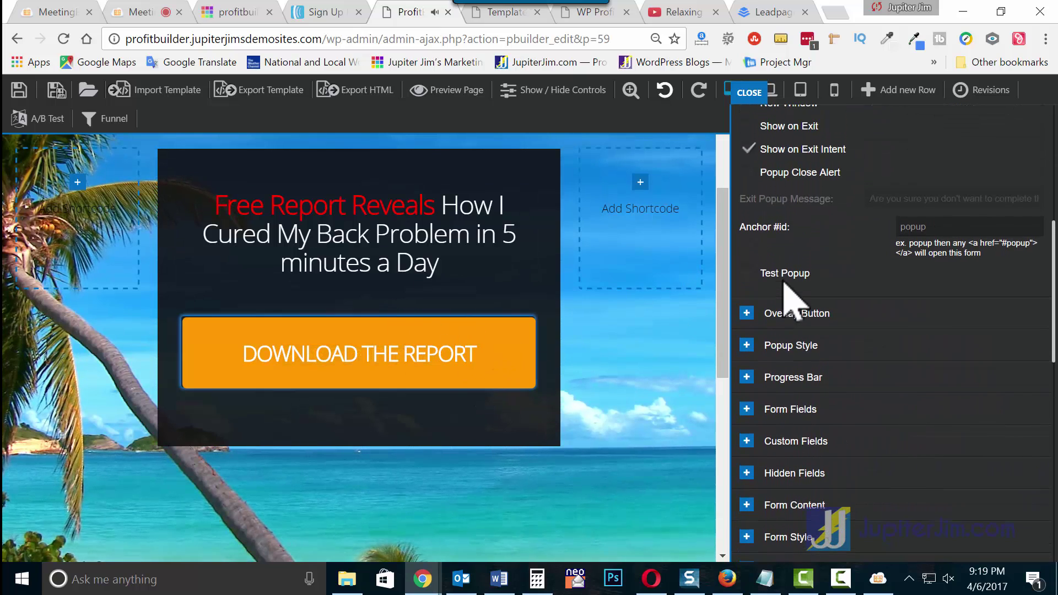
{"action": "scroll", "coordinate": [817, 256], "scroll_direction": "up", "scroll_amount": 2}
{"action": "scroll", "coordinate": [815, 256], "scroll_direction": "up", "scroll_amount": 6}
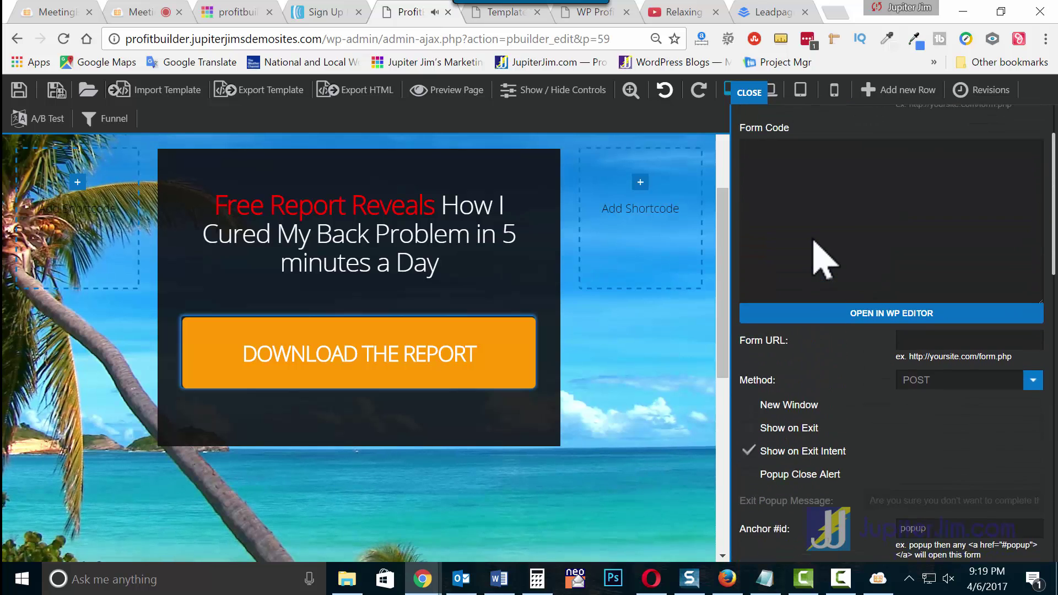
{"action": "left_click", "coordinate": [798, 241]}
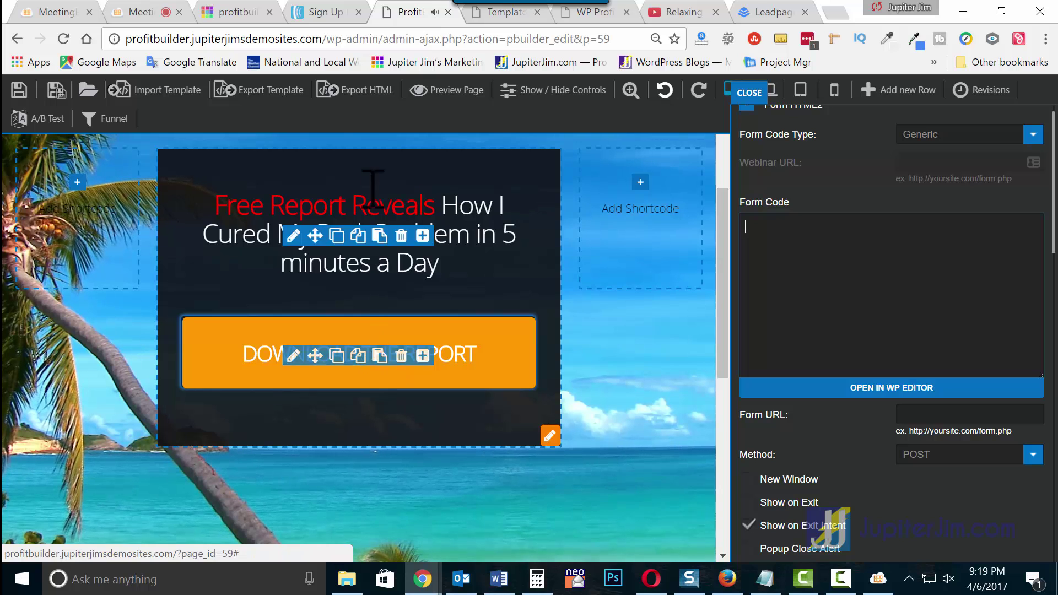
Step: Switch to AWeber, open the Blog Secret Sidebar Widget form, and choose "I Will Install My Form" for publishing
{"action": "left_click", "coordinate": [338, 12]}
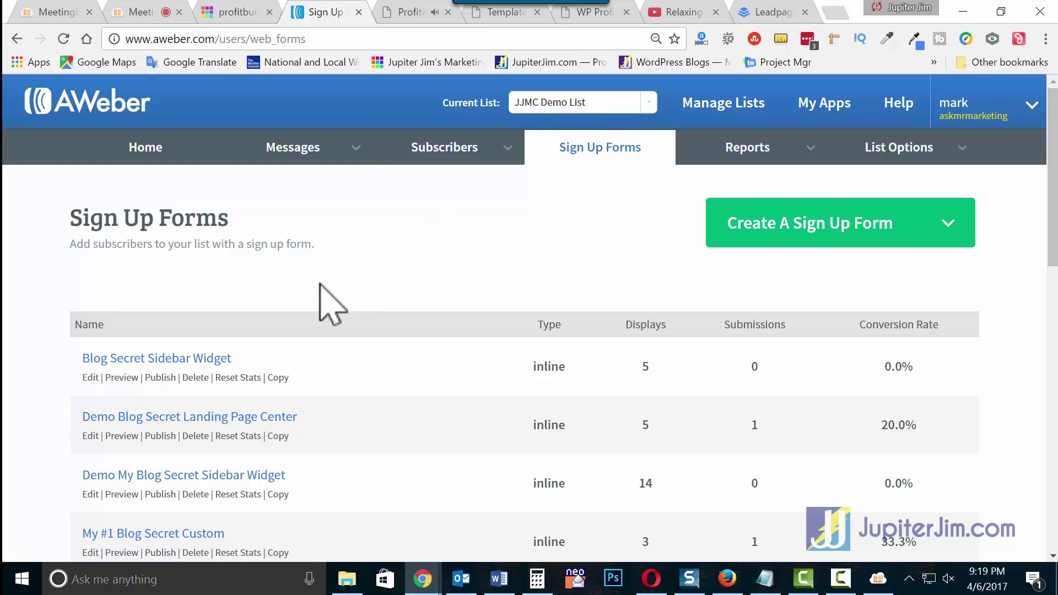
{"action": "left_click", "coordinate": [176, 361]}
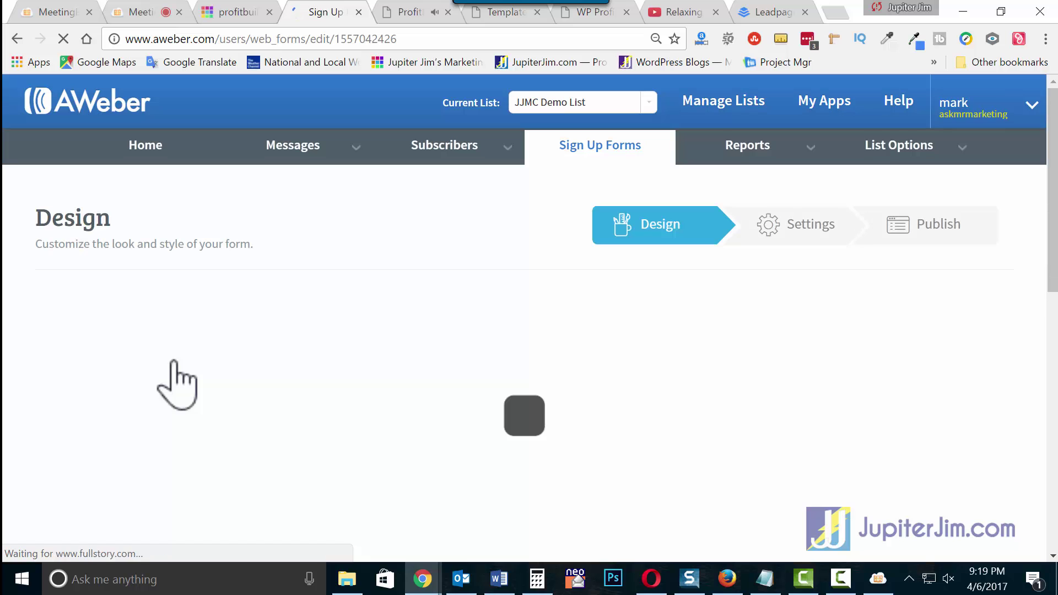
{"action": "scroll", "coordinate": [380, 451], "scroll_direction": "down", "scroll_amount": 3}
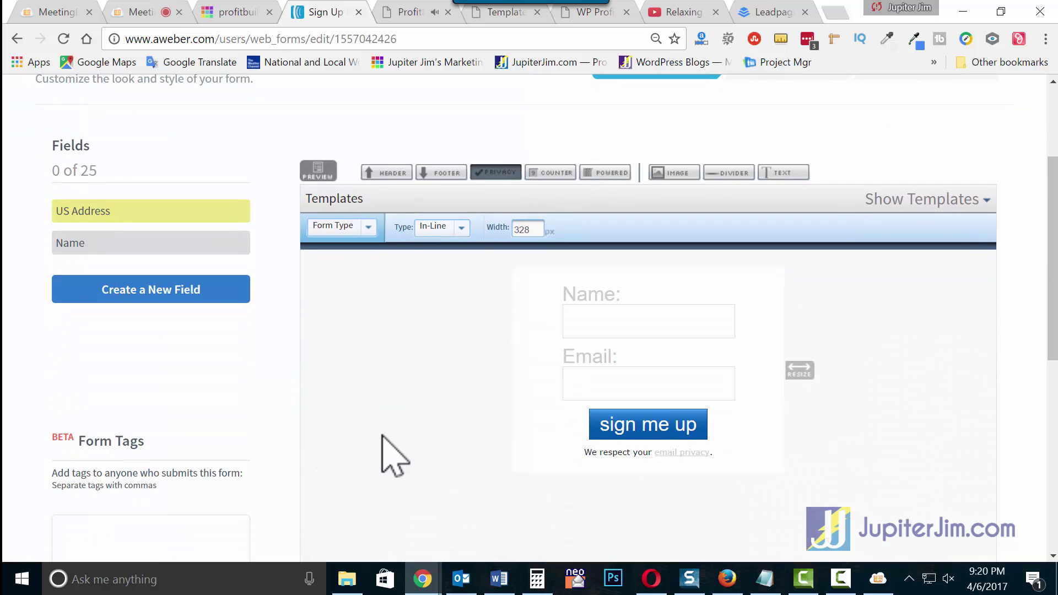
{"action": "scroll", "coordinate": [931, 330], "scroll_direction": "up", "scroll_amount": 3}
{"action": "left_click", "coordinate": [936, 234]}
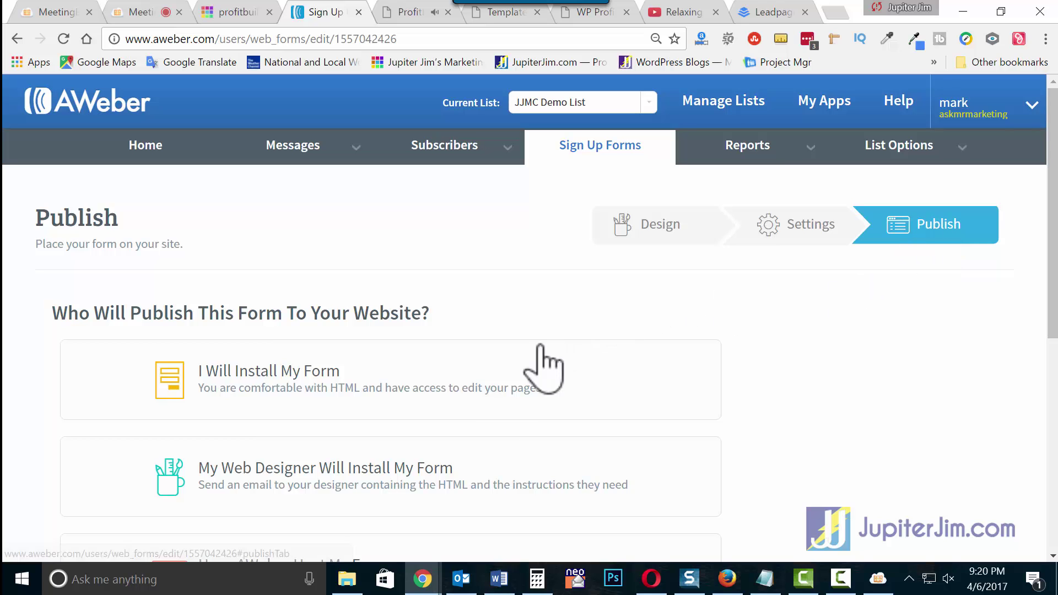
{"action": "left_click", "coordinate": [495, 384]}
Step: Show the form's Raw HTML Version without the beautiful form styles and copy all of its code
{"action": "scroll", "coordinate": [495, 399], "scroll_direction": "down", "scroll_amount": 2}
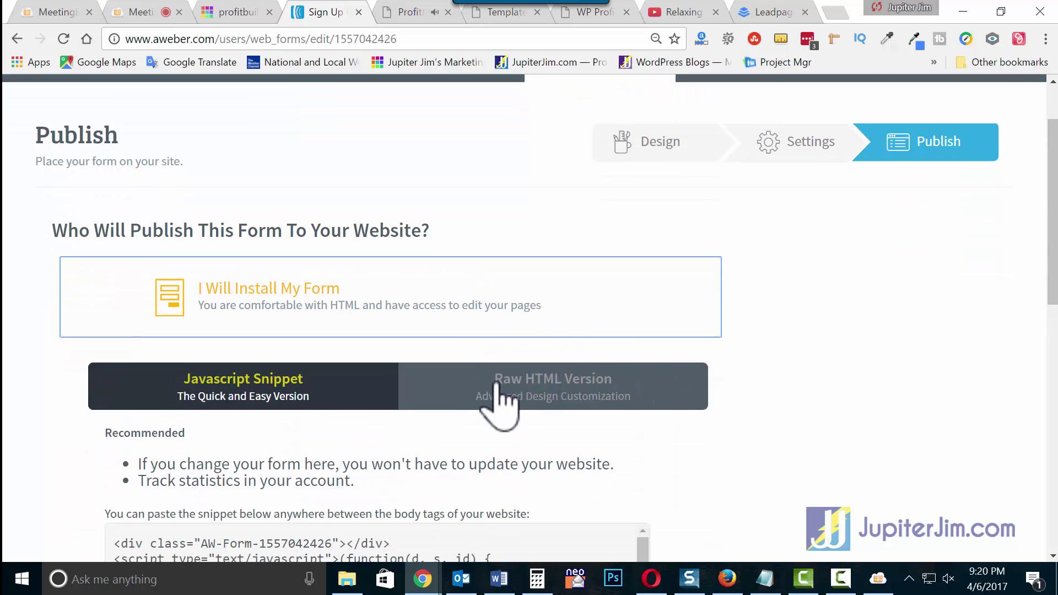
{"action": "left_click", "coordinate": [553, 393]}
{"action": "scroll", "coordinate": [689, 346], "scroll_direction": "down", "scroll_amount": 6}
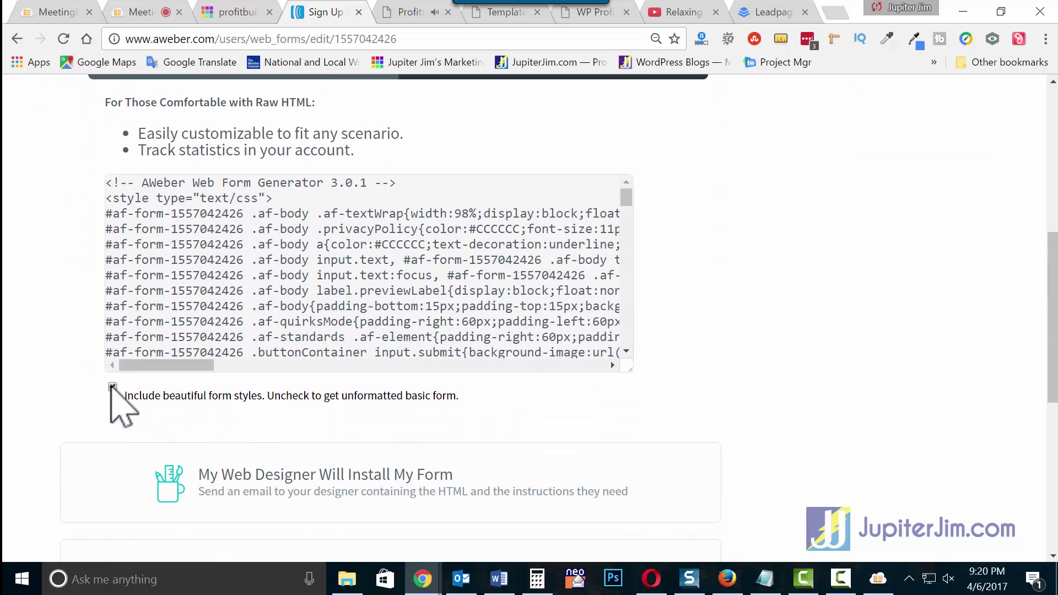
{"action": "left_click", "coordinate": [112, 387]}
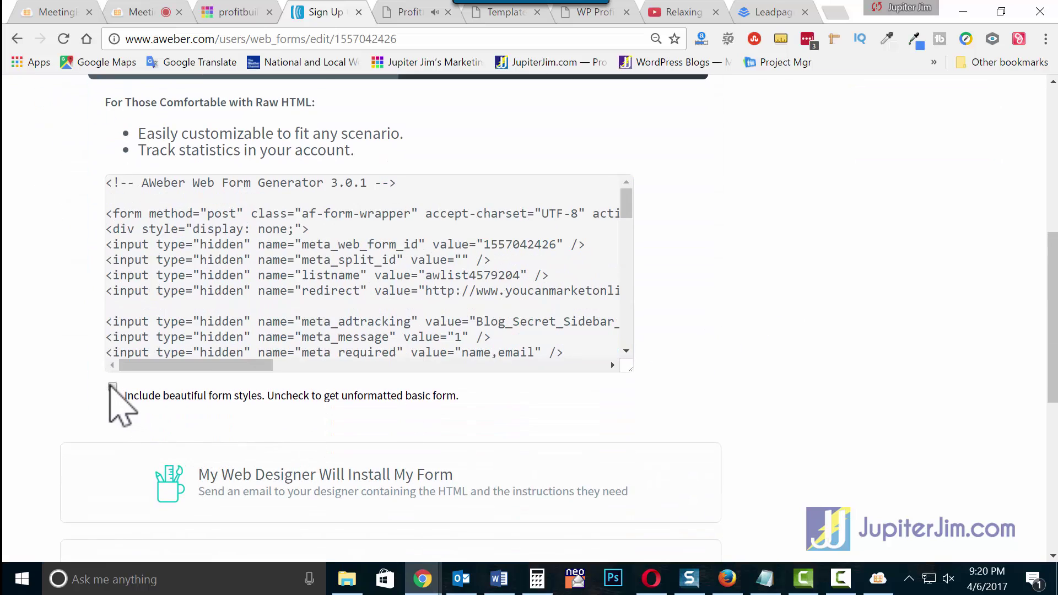
{"action": "left_click", "coordinate": [297, 283]}
{"action": "key", "text": "ctrl+a"}
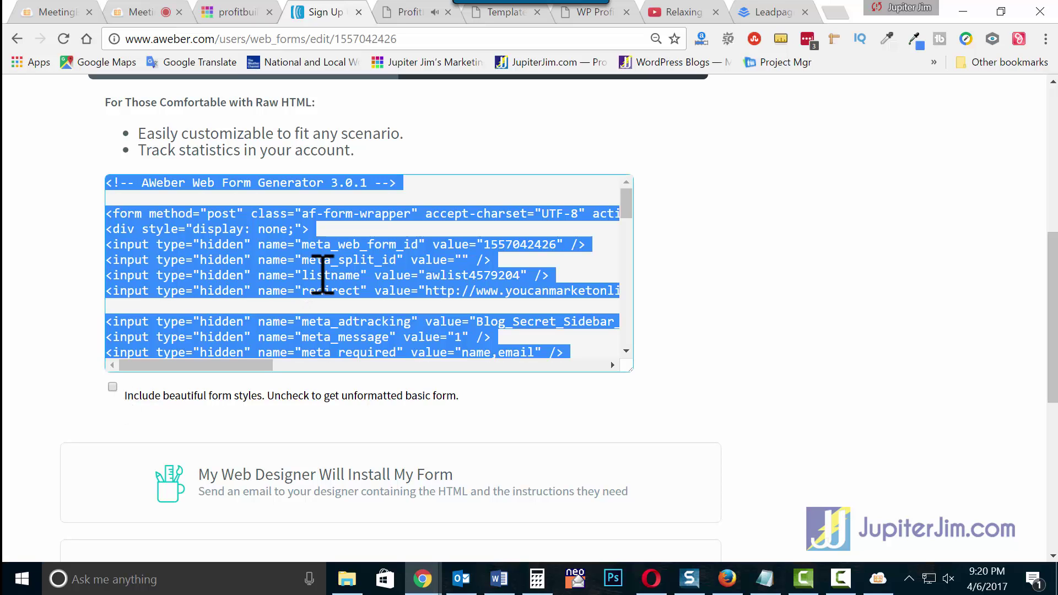
{"action": "left_click", "coordinate": [712, 223]}
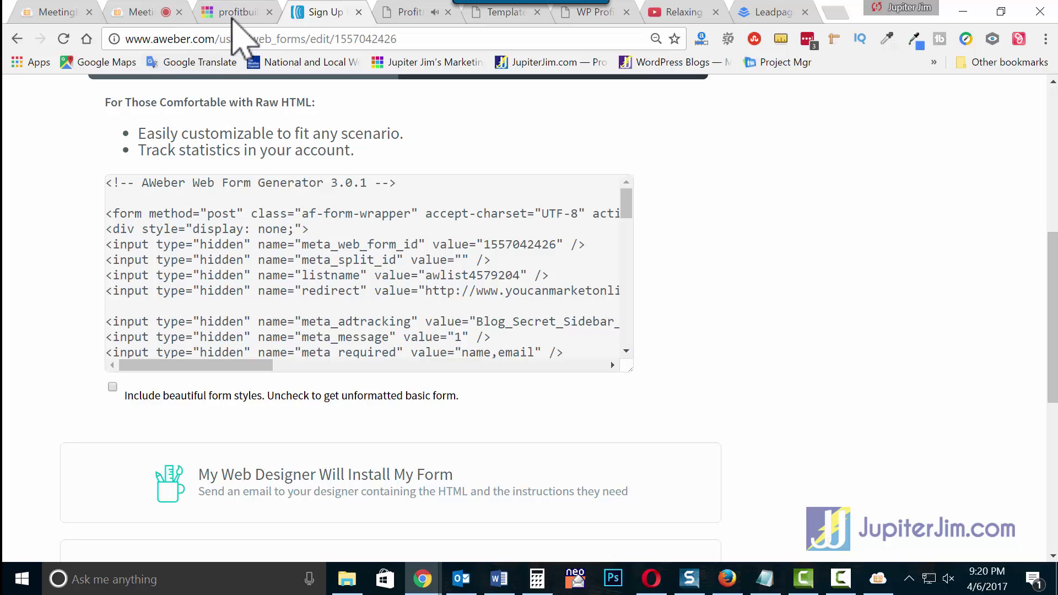
Step: Switch back to ProfitBuilder, paste the copied AWeber code as the Form Code, and check the Show on Exit Intent explanation
{"action": "left_click", "coordinate": [412, 13]}
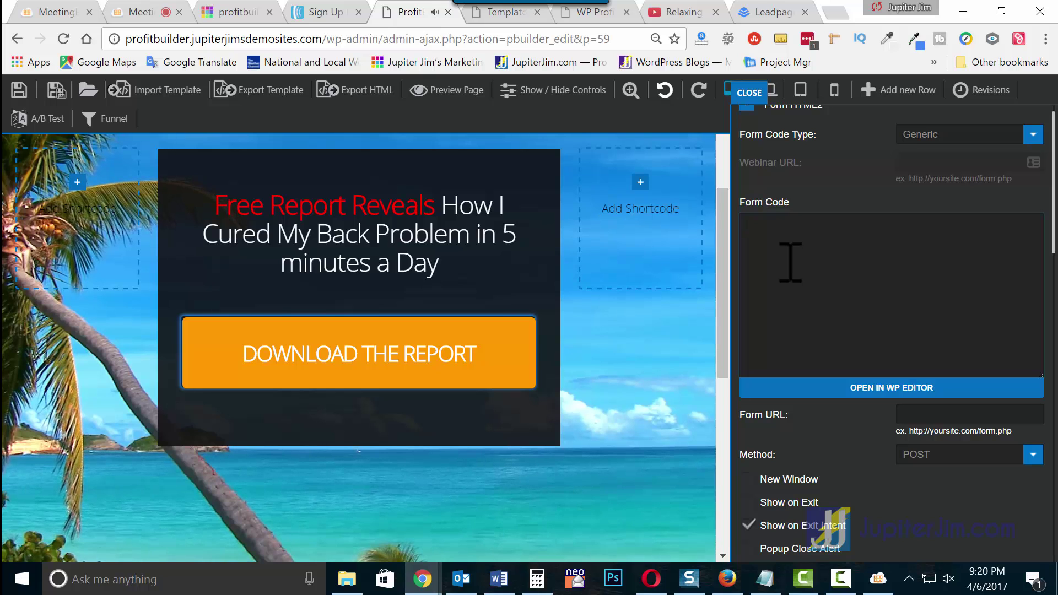
{"action": "key", "text": "ctrl+v"}
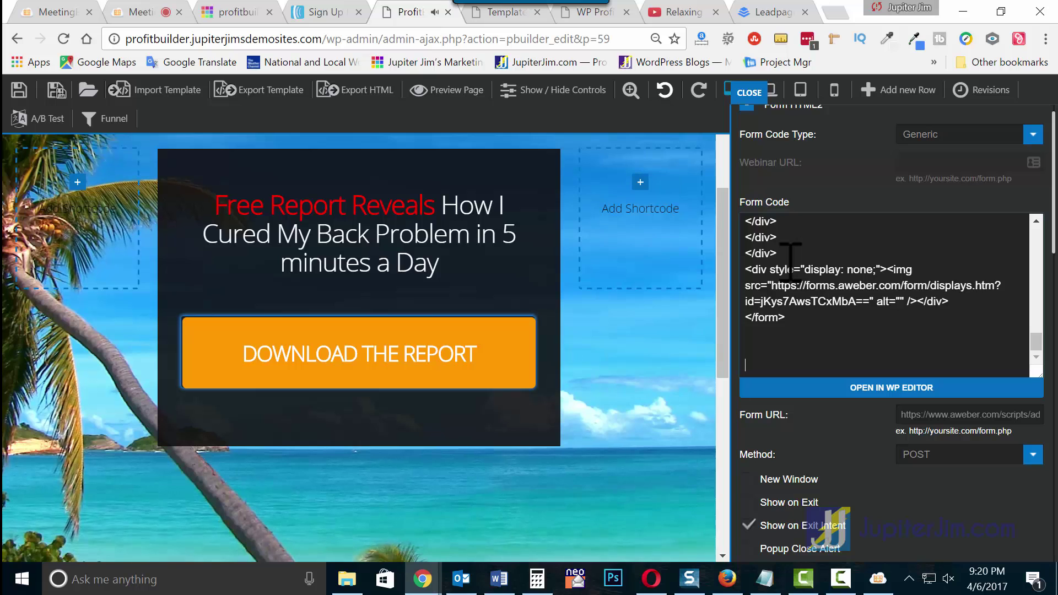
{"action": "scroll", "coordinate": [859, 435], "scroll_direction": "down", "scroll_amount": 3}
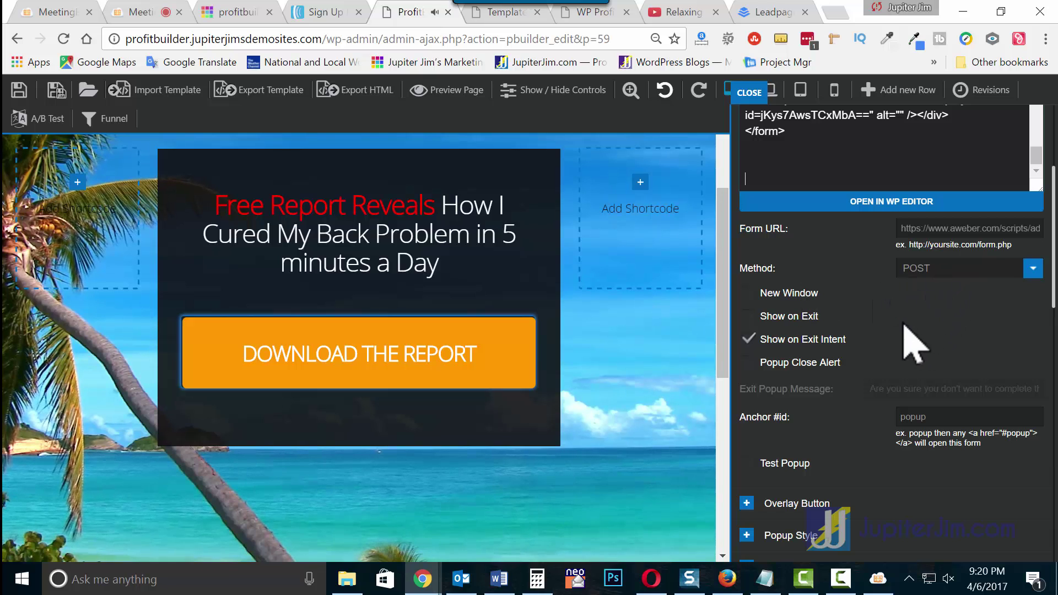
{"action": "scroll", "coordinate": [893, 342], "scroll_direction": "down", "scroll_amount": 3}
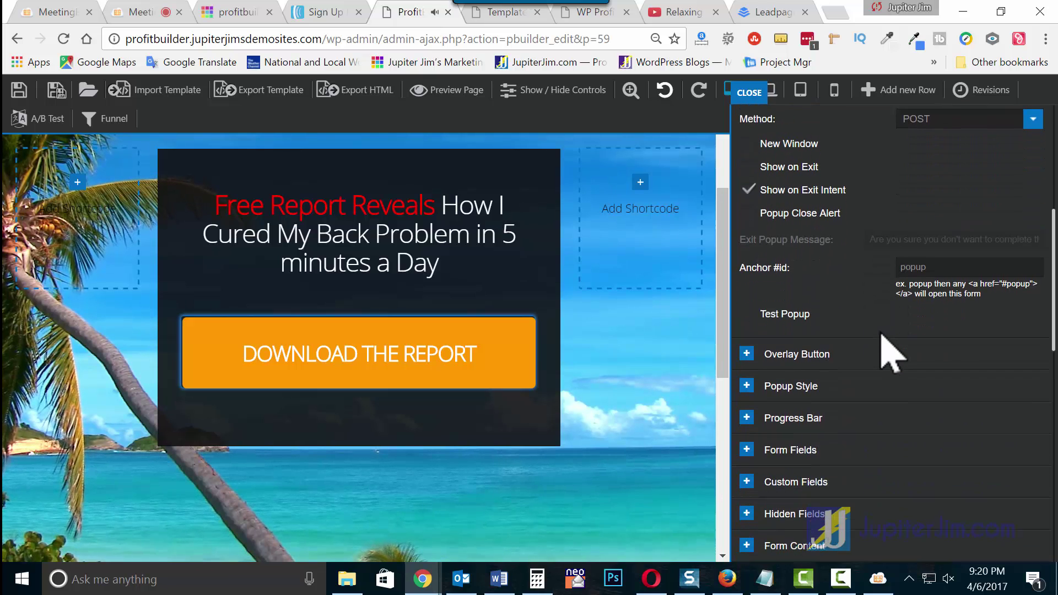
{"action": "scroll", "coordinate": [877, 333], "scroll_direction": "up", "scroll_amount": 3}
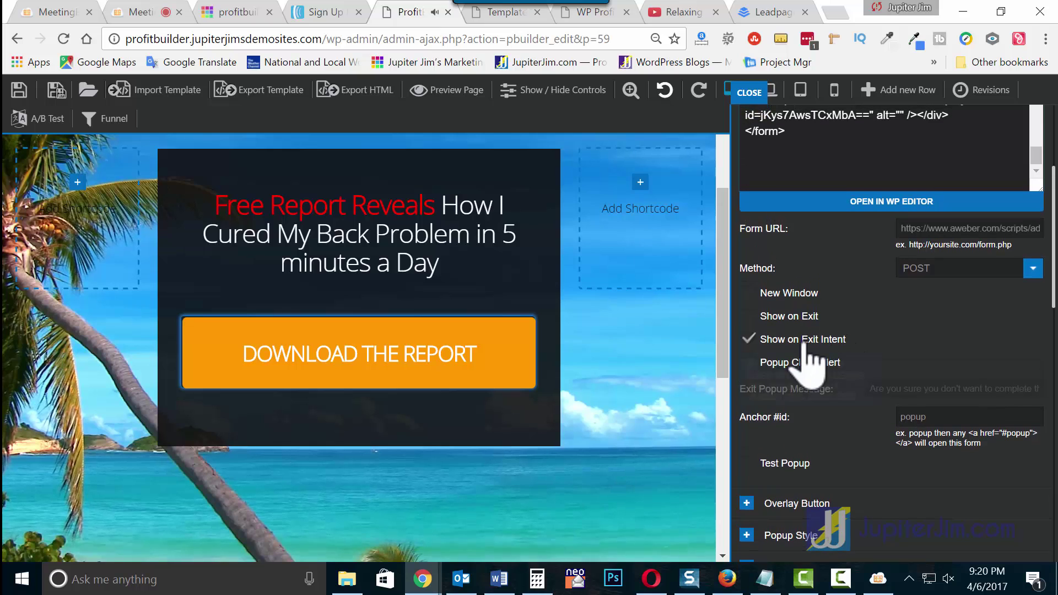
{"action": "mouse_move", "coordinate": [864, 344]}
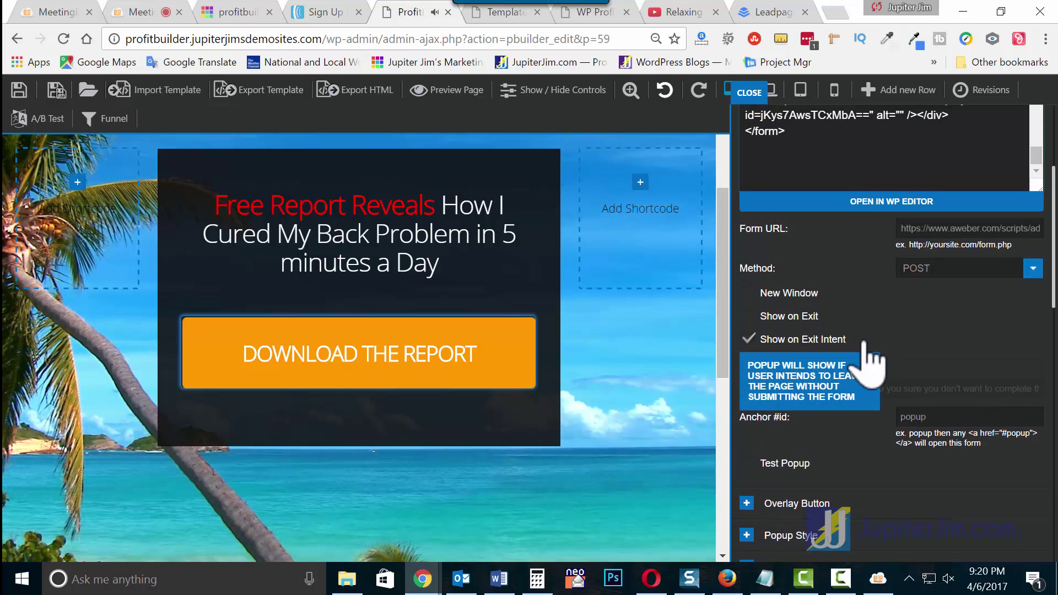
Step: Open the Overlay Button settings and set the Button Type to CSS3
{"action": "scroll", "coordinate": [865, 361], "scroll_direction": "down", "scroll_amount": 3}
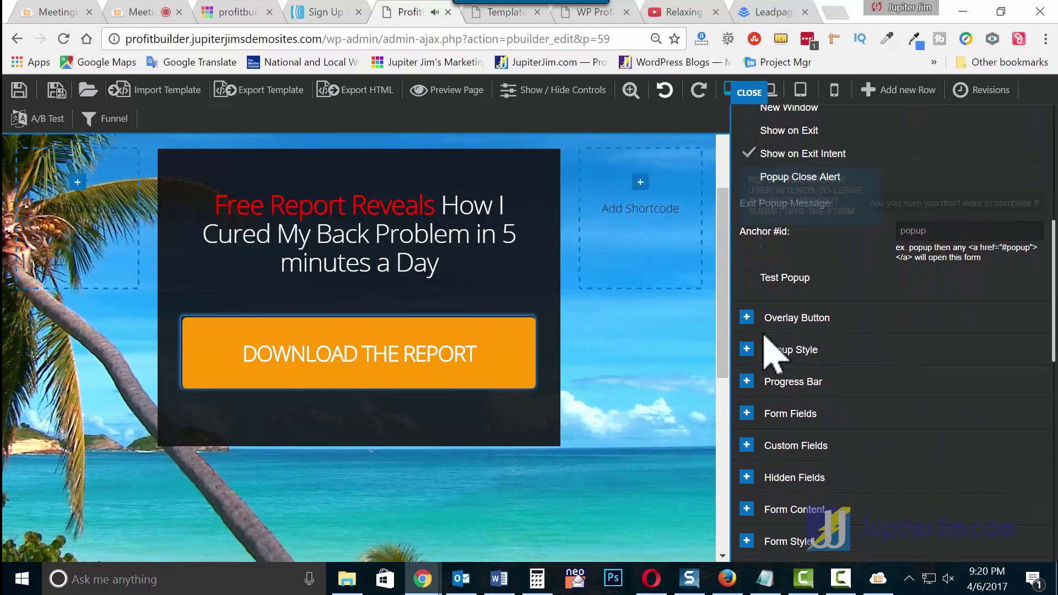
{"action": "mouse_move", "coordinate": [485, 374]}
{"action": "left_click", "coordinate": [747, 319]}
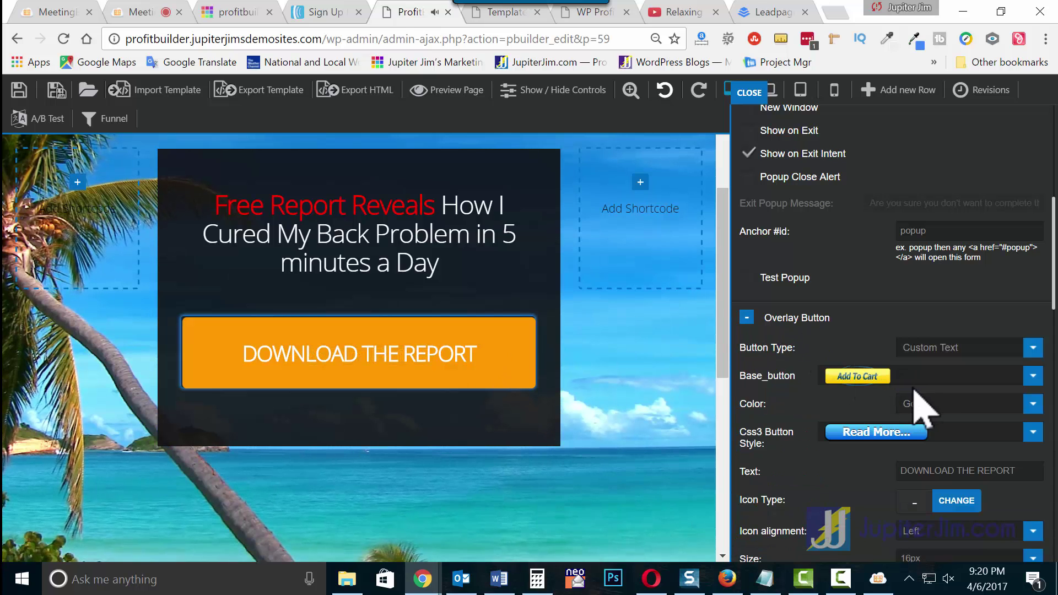
{"action": "left_click", "coordinate": [1031, 348]}
{"action": "scroll", "coordinate": [968, 420], "scroll_direction": "down", "scroll_amount": 3}
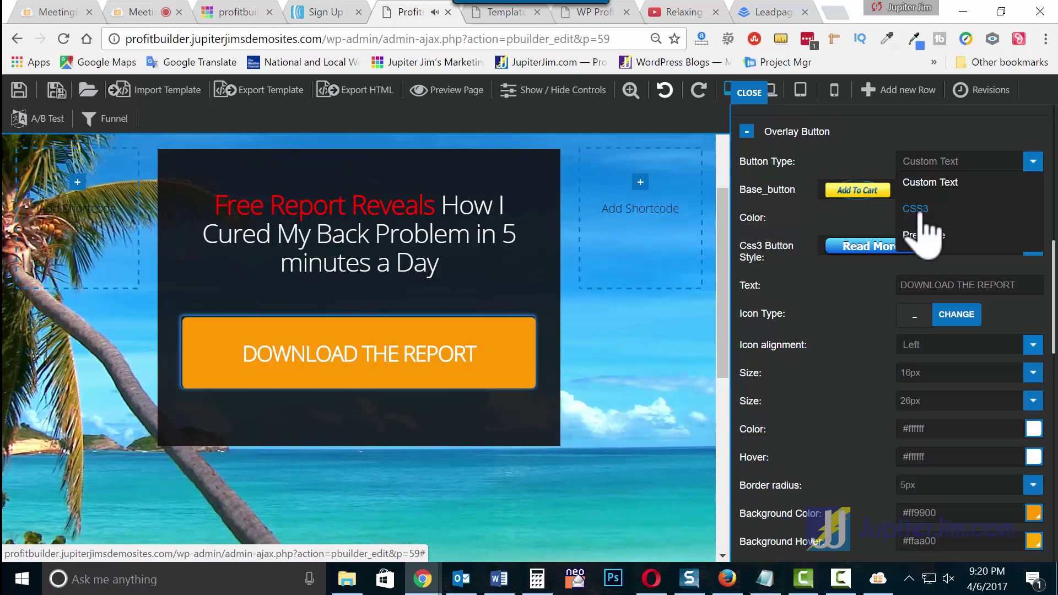
{"action": "left_click", "coordinate": [915, 208]}
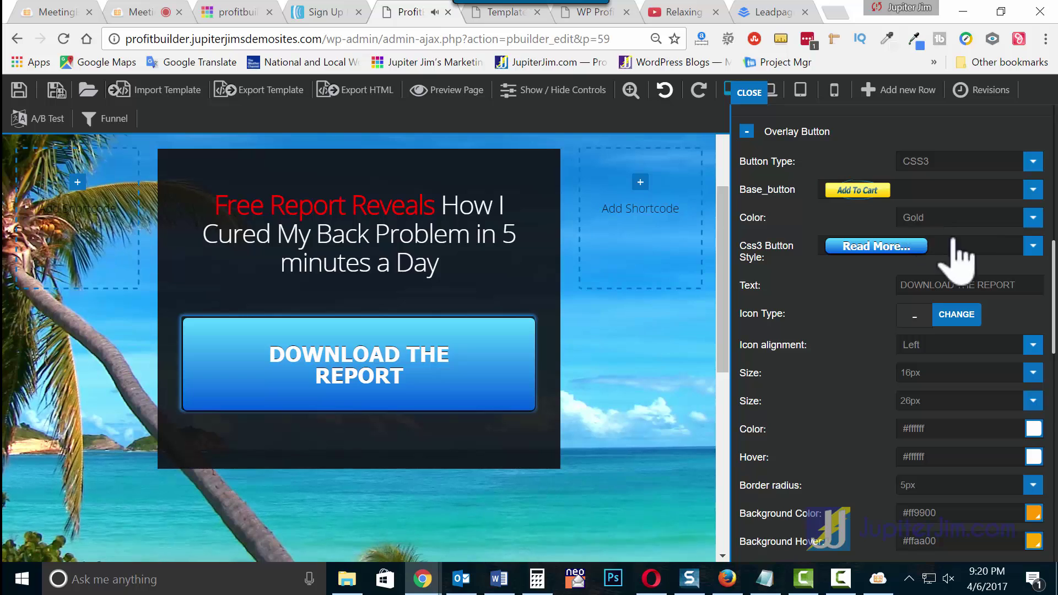
Step: Choose the plain yellow style with dark text as the overlay button's CSS3 Button Style
{"action": "left_click", "coordinate": [1033, 246]}
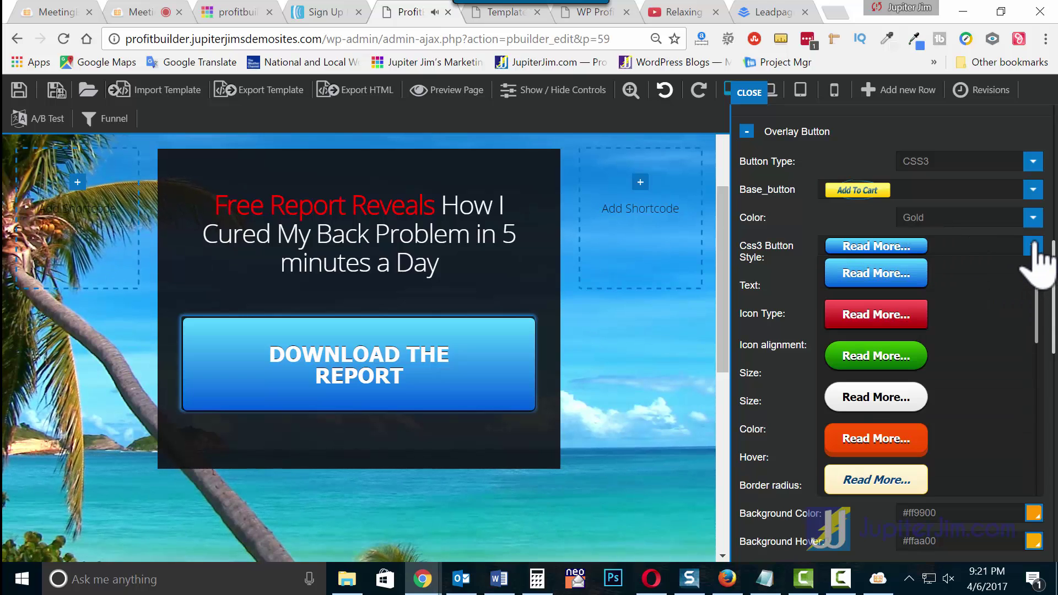
{"action": "scroll", "coordinate": [975, 358], "scroll_direction": "down", "scroll_amount": 3}
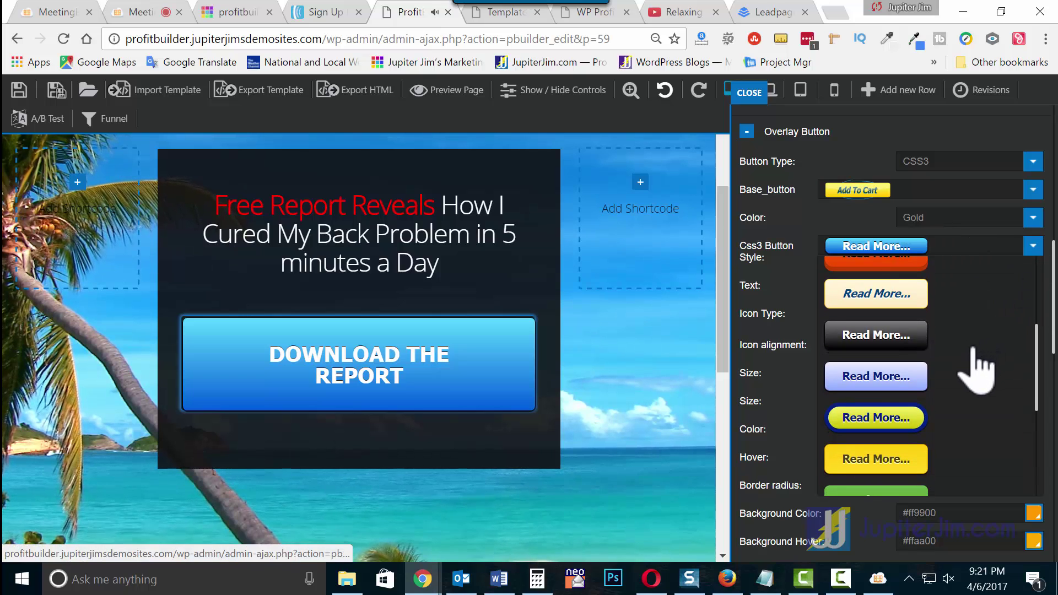
{"action": "scroll", "coordinate": [978, 370], "scroll_direction": "down", "scroll_amount": 3}
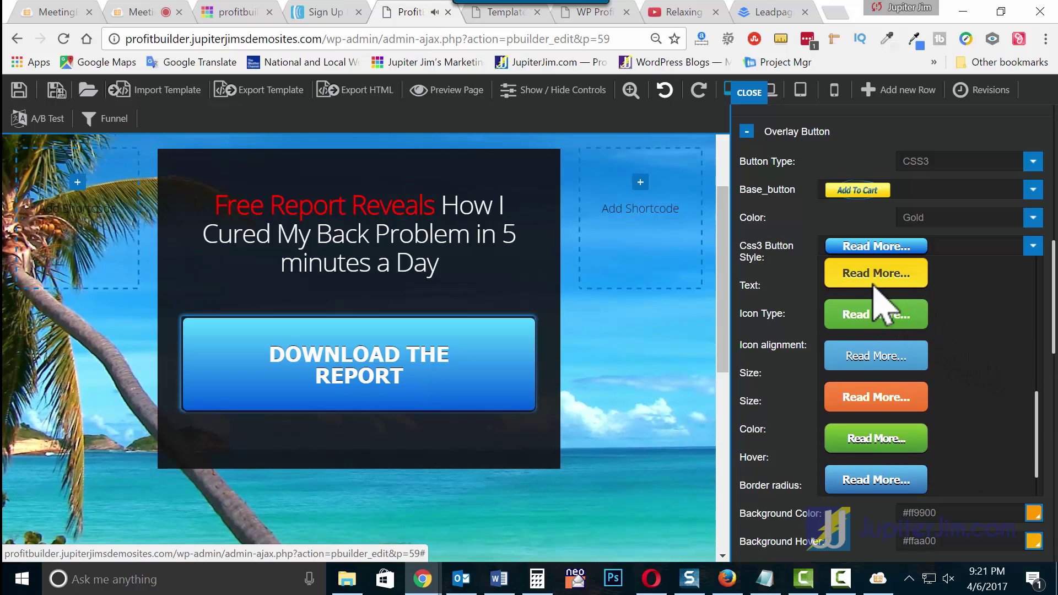
{"action": "left_click", "coordinate": [874, 276]}
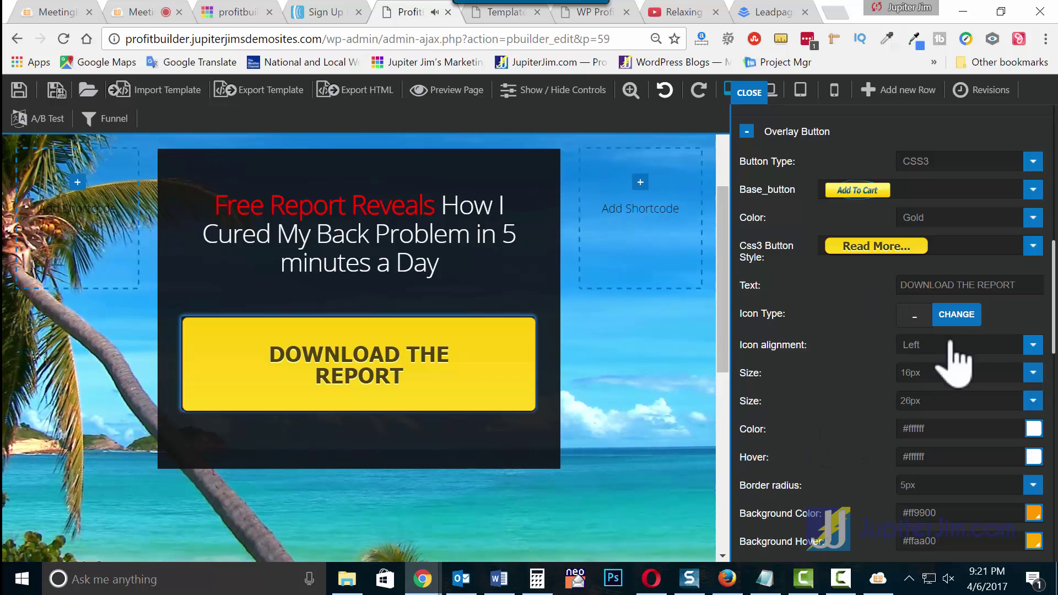
Step: Replace the overlay button's text with "Tell Me More!"
{"action": "left_click_drag", "start_coordinate": [1025, 281], "coordinate": [898, 284]}
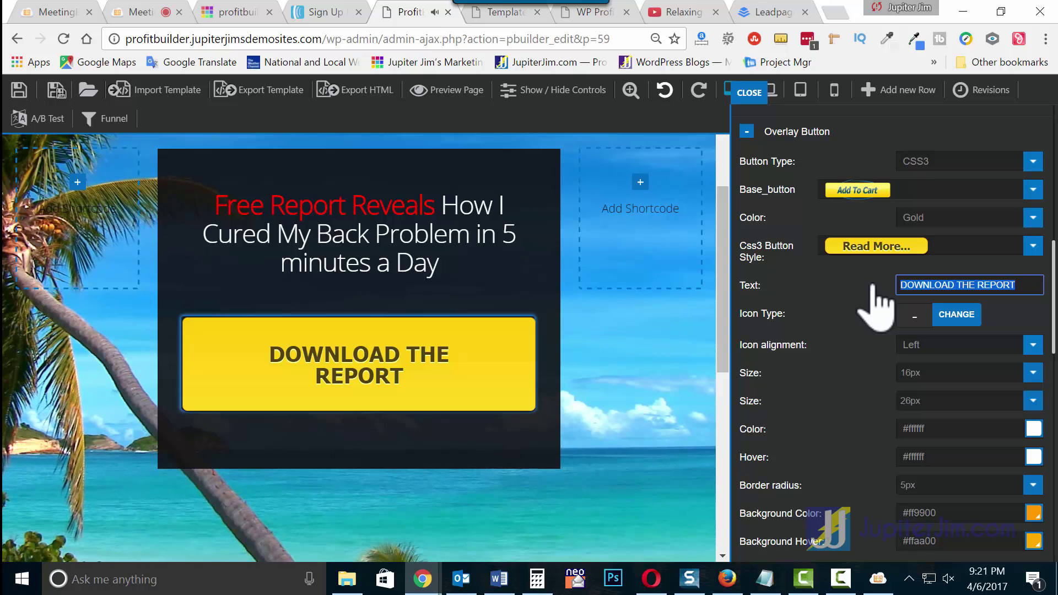
{"action": "type", "text": "Tell Me "}
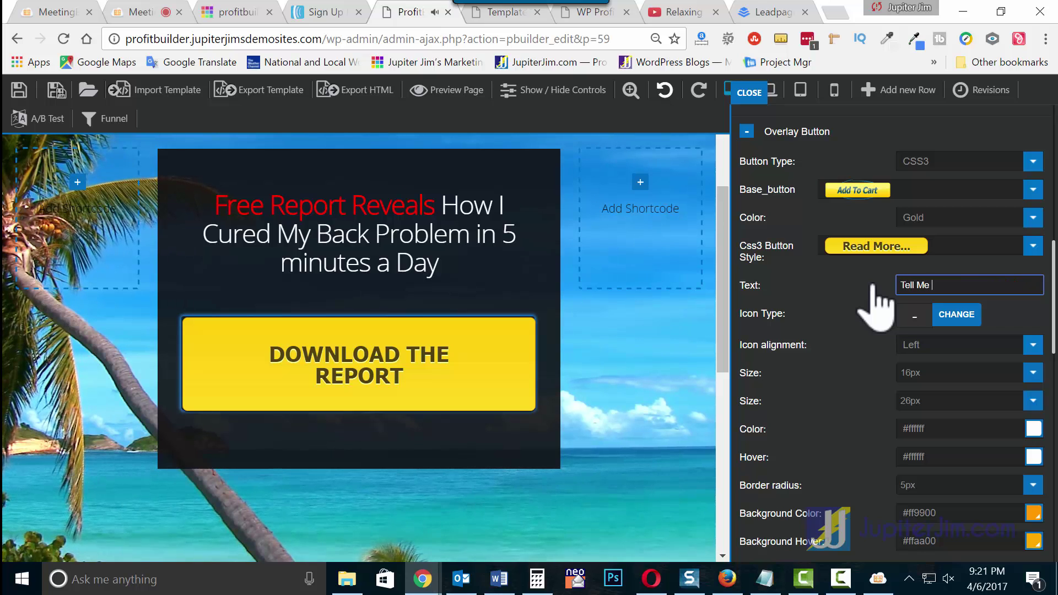
{"action": "type", "text": "More!"}
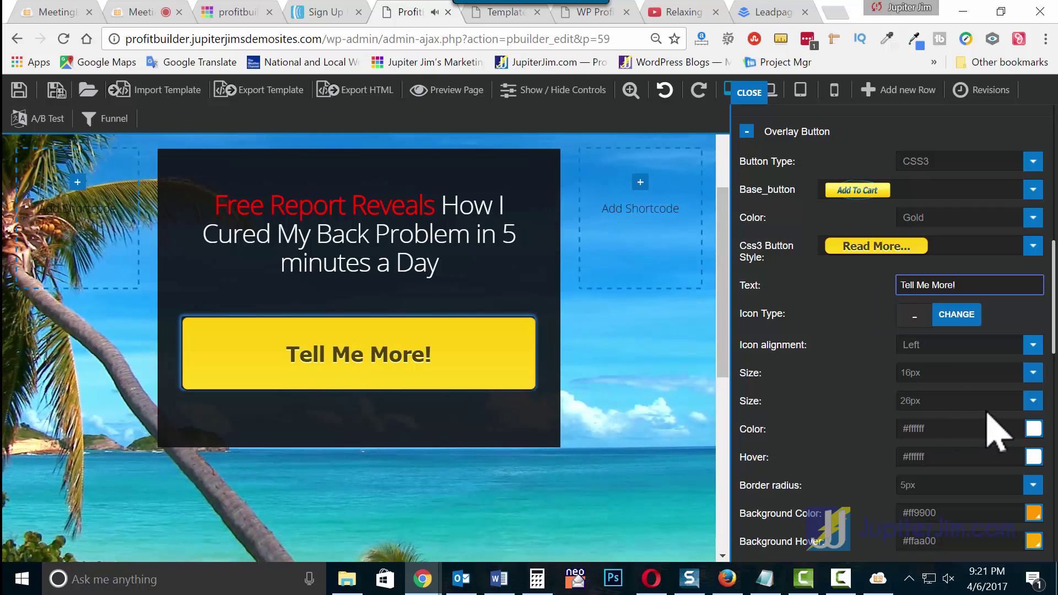
Step: Set the overlay button's text size to 33px and save the page
{"action": "left_click", "coordinate": [1038, 403]}
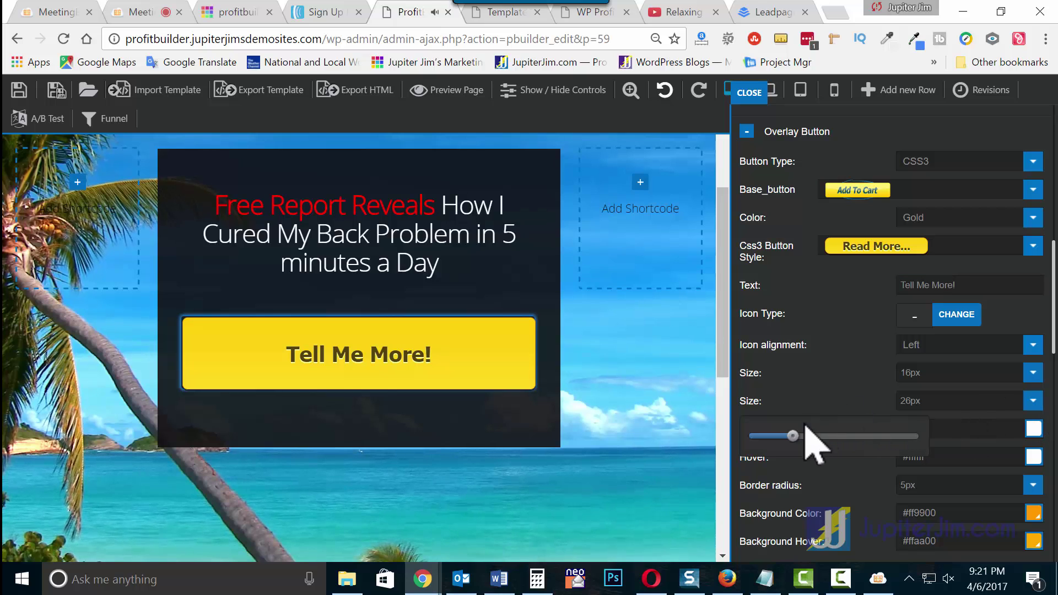
{"action": "left_click_drag", "start_coordinate": [791, 435], "coordinate": [811, 436]}
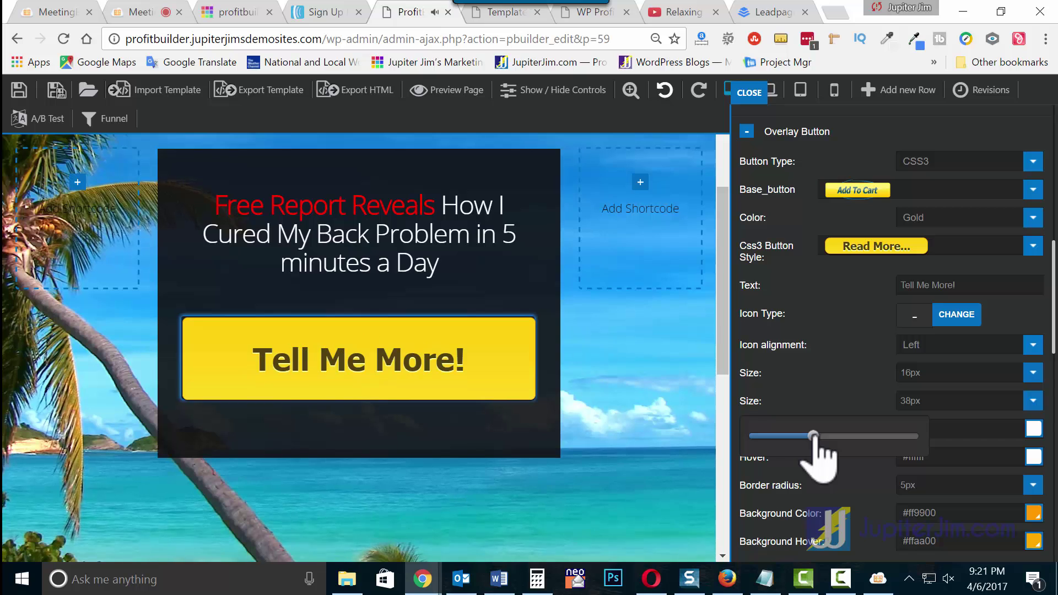
{"action": "left_click_drag", "start_coordinate": [813, 437], "coordinate": [804, 436]}
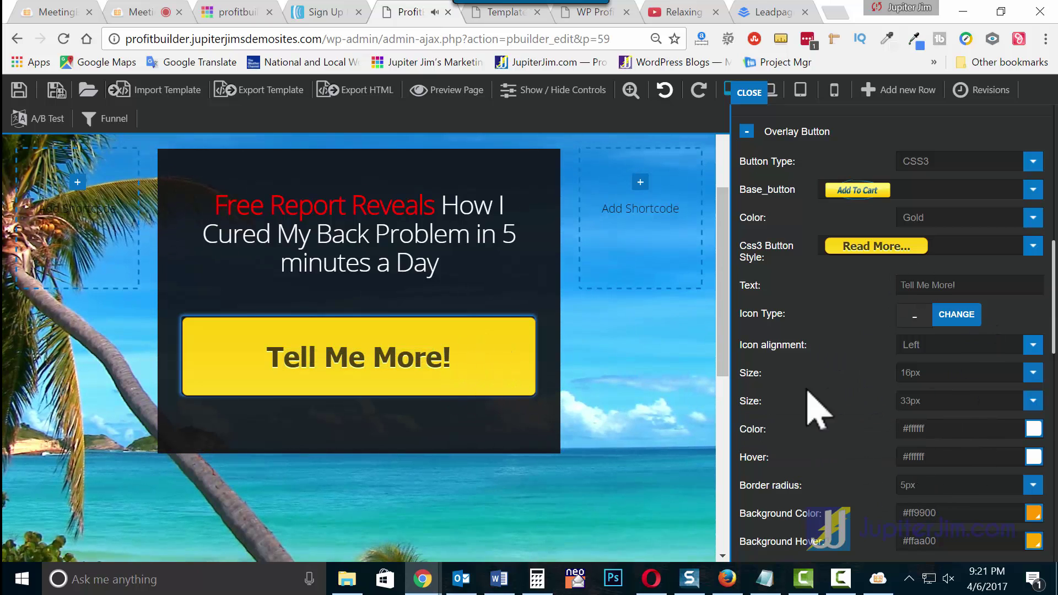
{"action": "left_click", "coordinate": [19, 91]}
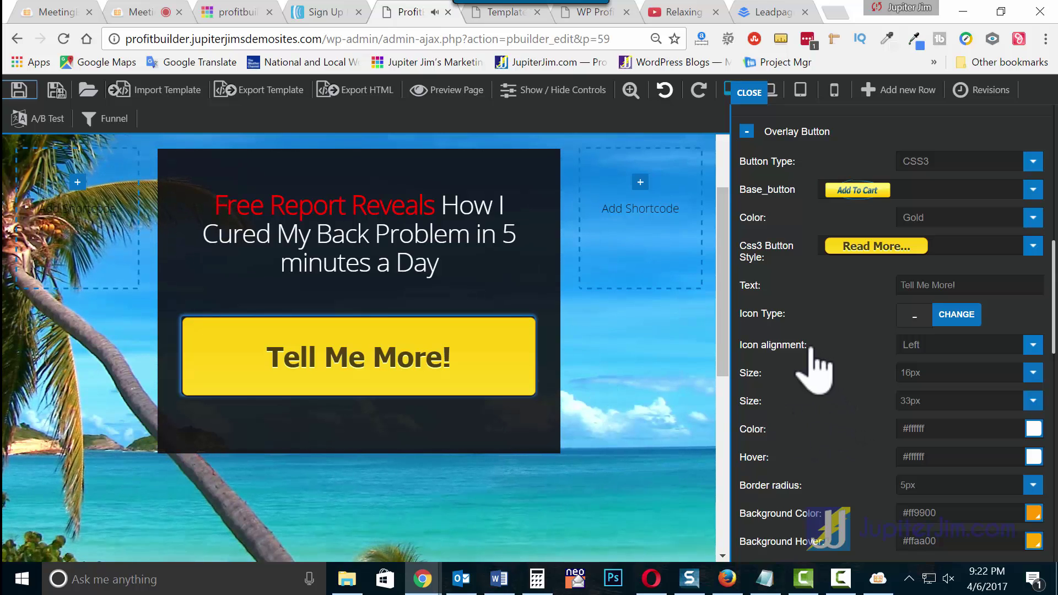
Step: Enable Test Popup to display the opt-in popup while editing, and collapse the Overlay Button settings
{"action": "scroll", "coordinate": [815, 368], "scroll_direction": "up", "scroll_amount": 3}
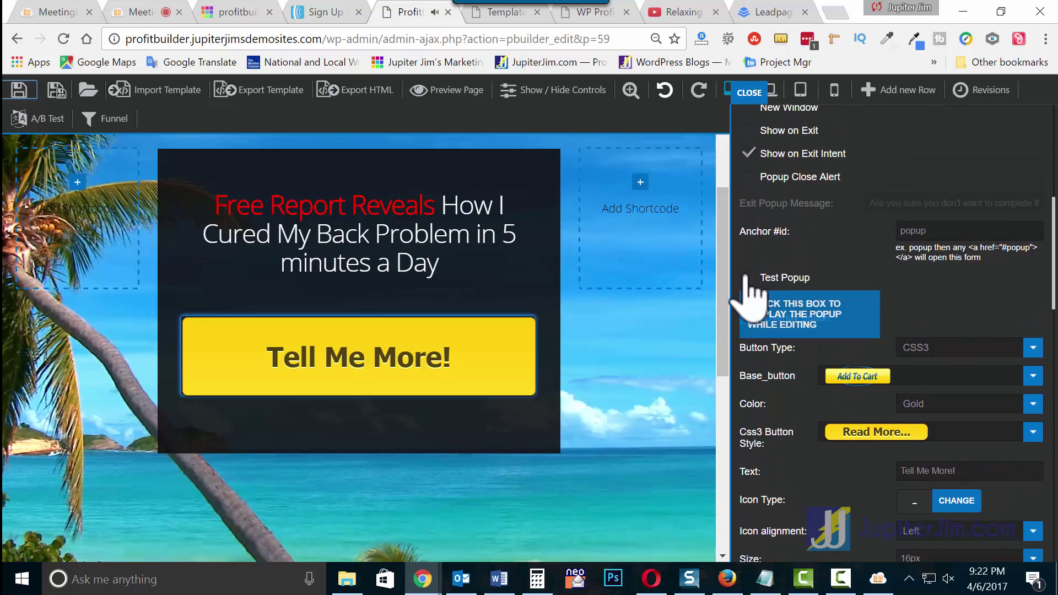
{"action": "left_click", "coordinate": [748, 278]}
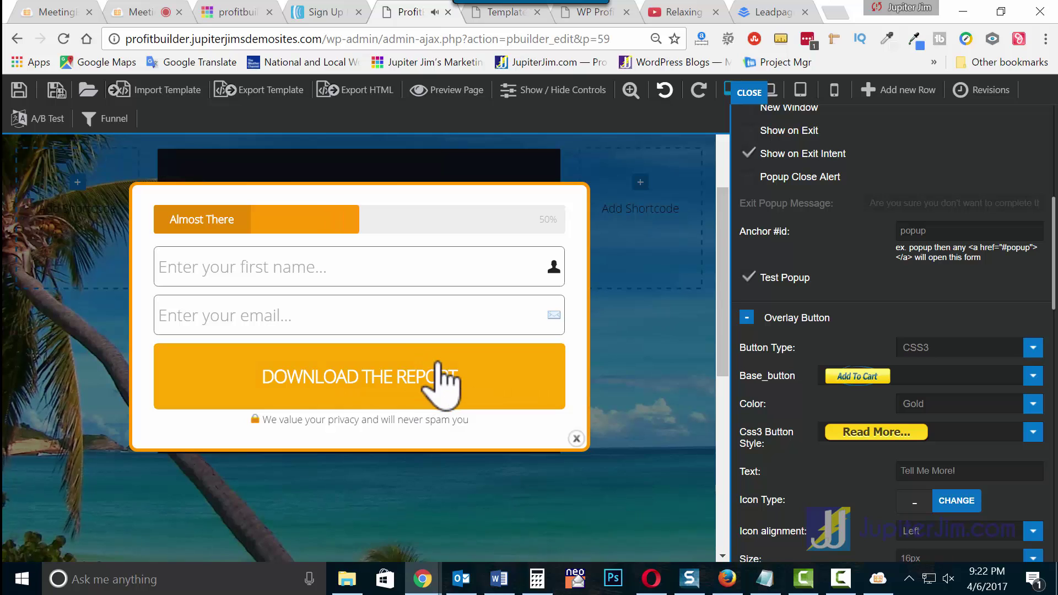
{"action": "left_click", "coordinate": [746, 318]}
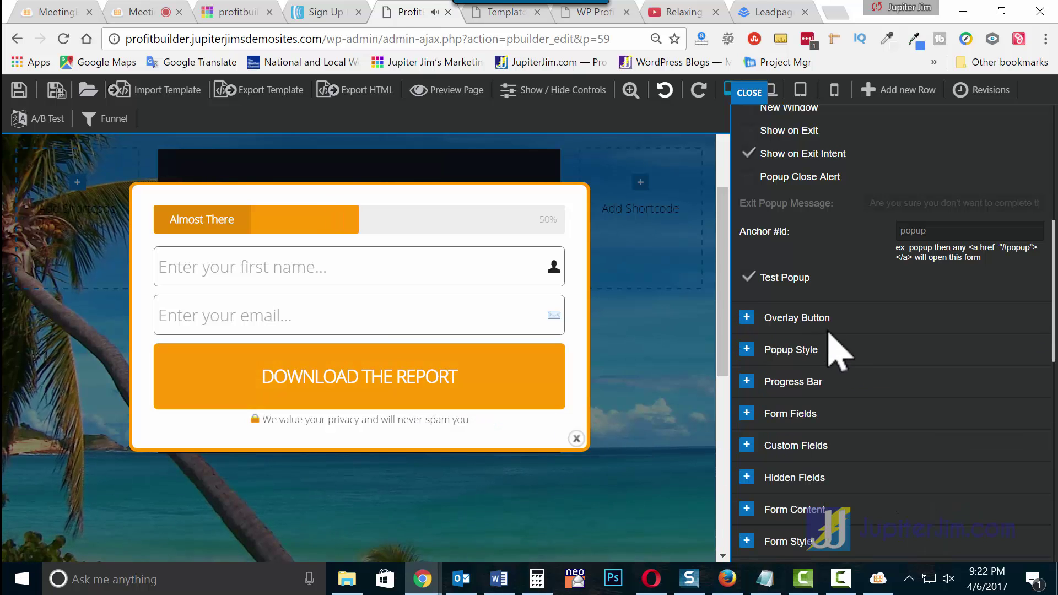
Step: Open the popup's Form Button settings and set the Form Button Type to CSS3
{"action": "scroll", "coordinate": [880, 364], "scroll_direction": "down", "scroll_amount": 3}
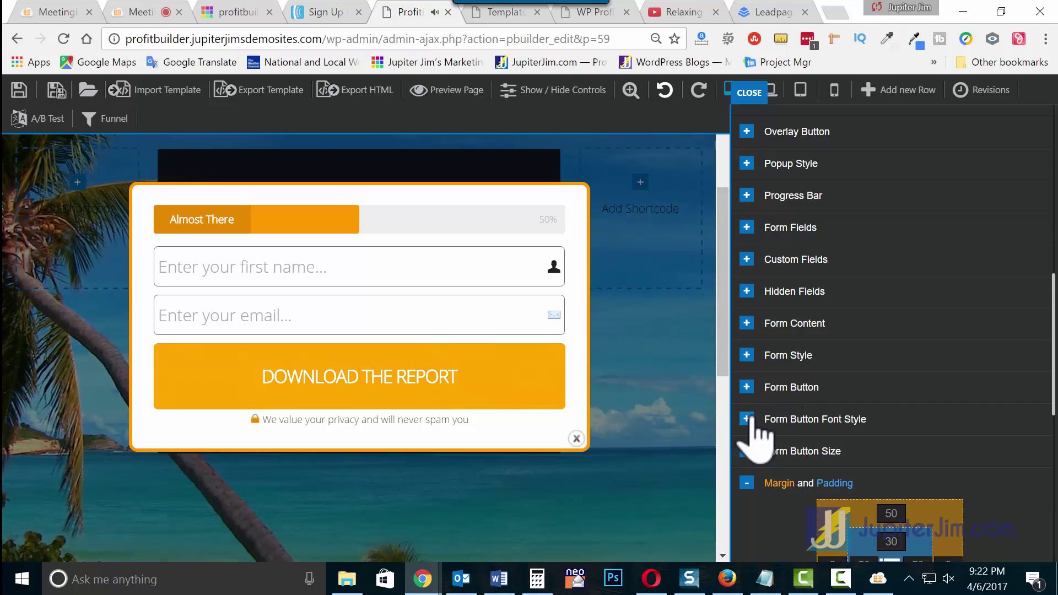
{"action": "left_click", "coordinate": [746, 388]}
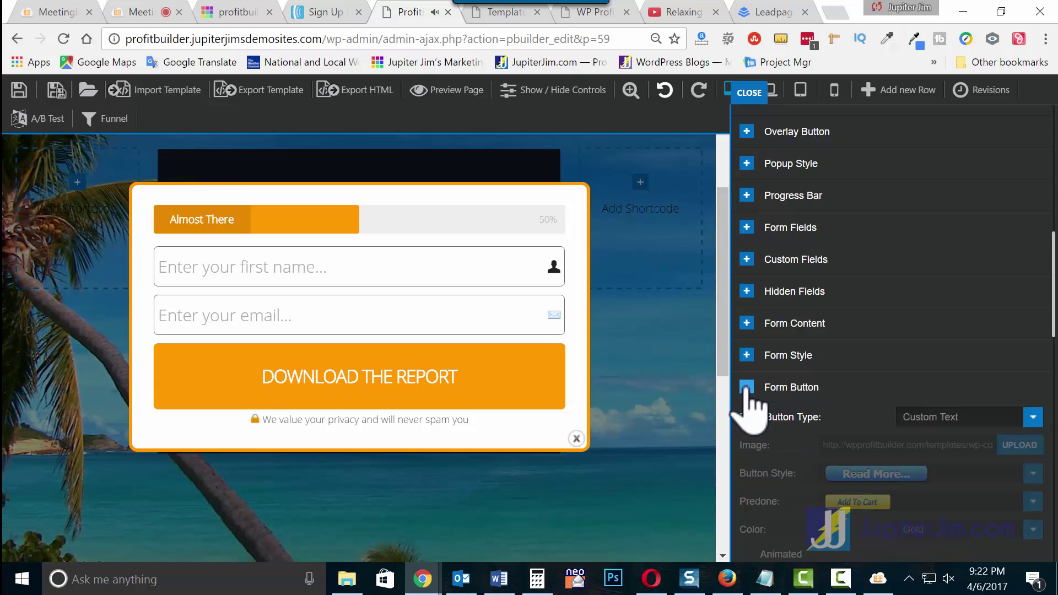
{"action": "scroll", "coordinate": [749, 402], "scroll_direction": "down", "scroll_amount": 4}
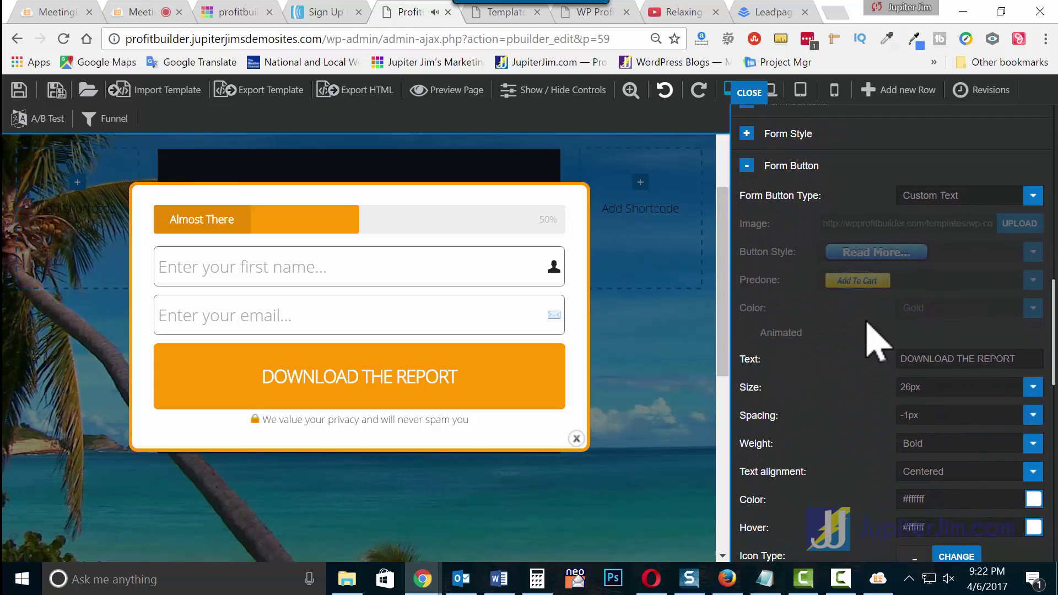
{"action": "left_click", "coordinate": [1033, 196]}
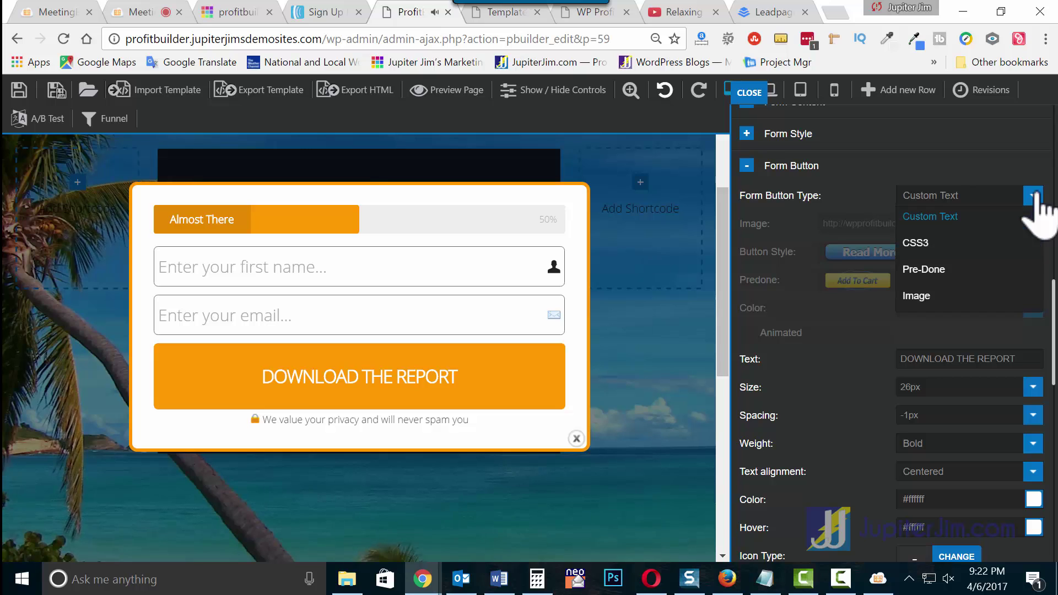
{"action": "left_click", "coordinate": [932, 244]}
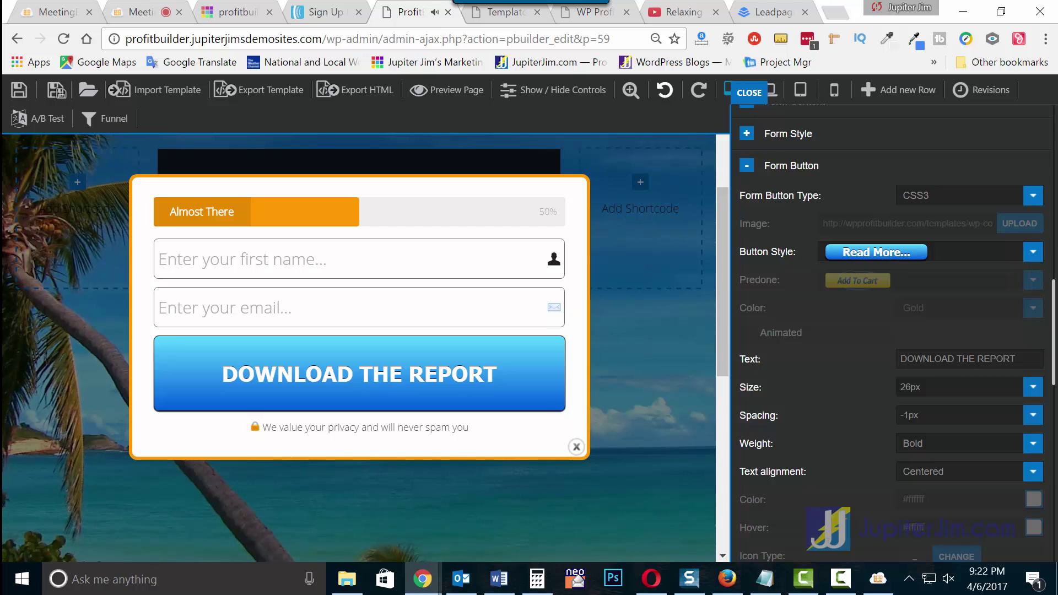
Step: Try the plain yellow style with dark text as the popup form button's Button Style
{"action": "left_click", "coordinate": [1033, 251]}
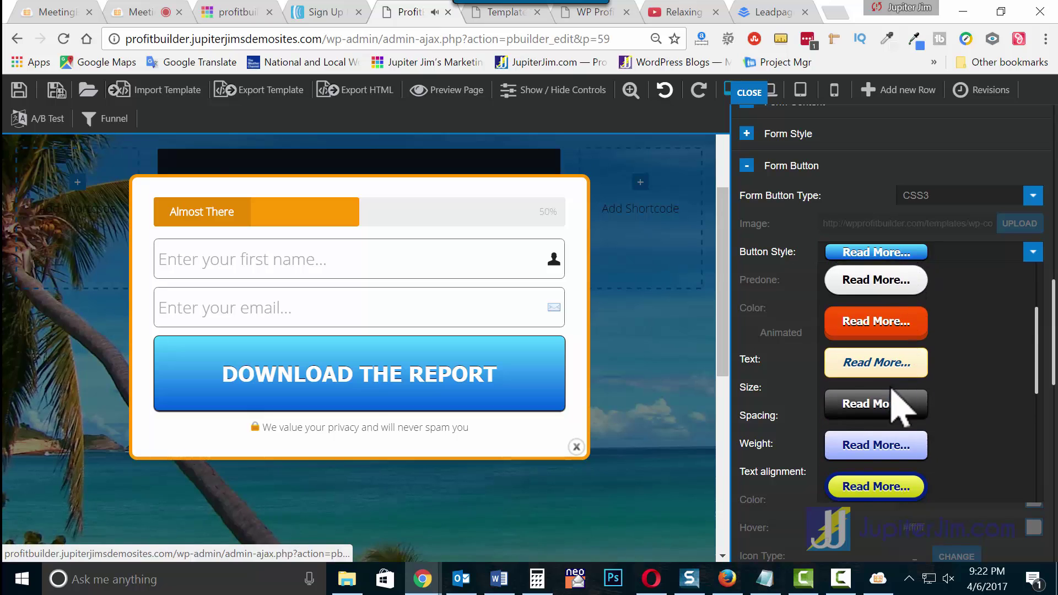
{"action": "scroll", "coordinate": [892, 402], "scroll_direction": "down", "scroll_amount": 1}
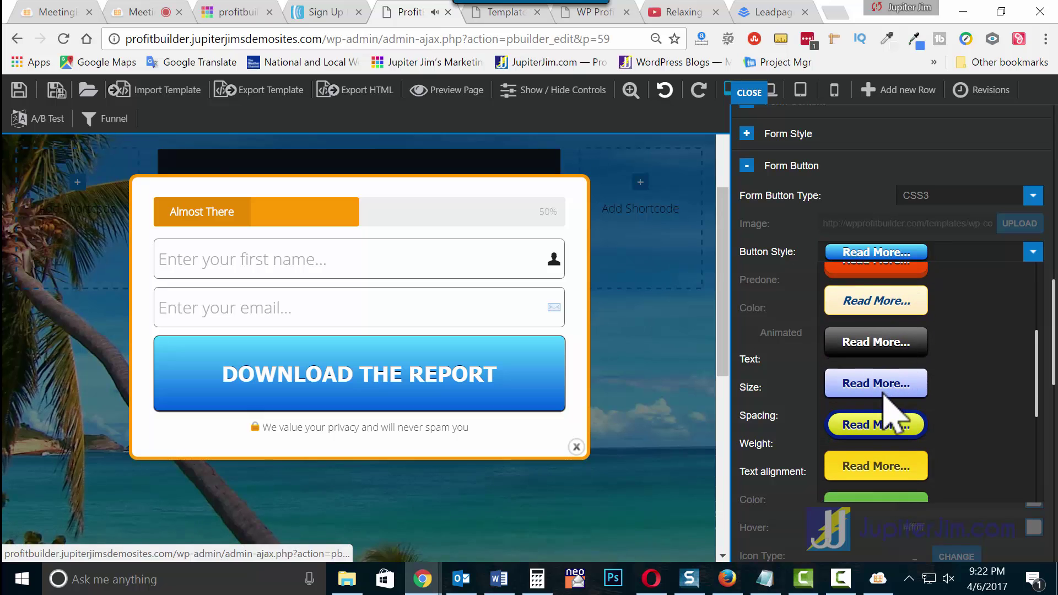
{"action": "left_click", "coordinate": [883, 464]}
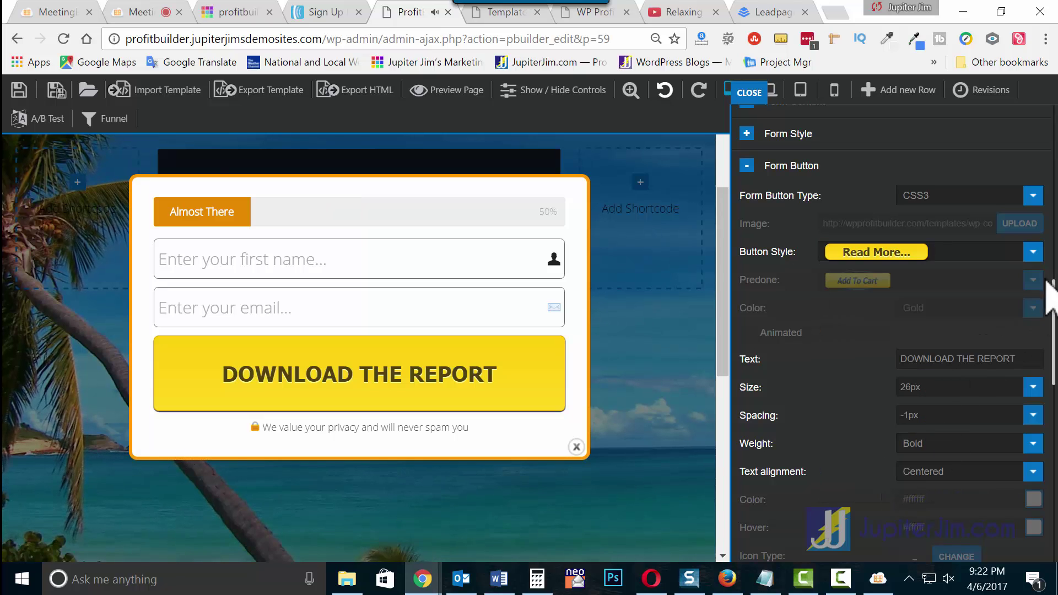
Step: Look through the form button styles and choose the cream one with blue italic text
{"action": "left_click", "coordinate": [1033, 252]}
{"action": "scroll", "coordinate": [890, 465], "scroll_direction": "down", "scroll_amount": 3}
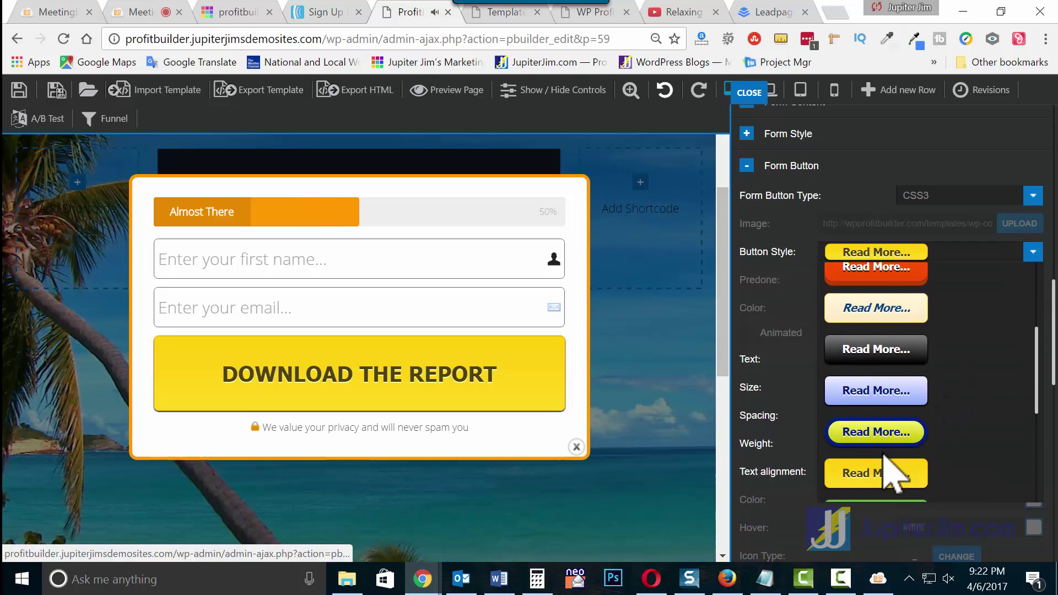
{"action": "scroll", "coordinate": [884, 456], "scroll_direction": "down", "scroll_amount": 5}
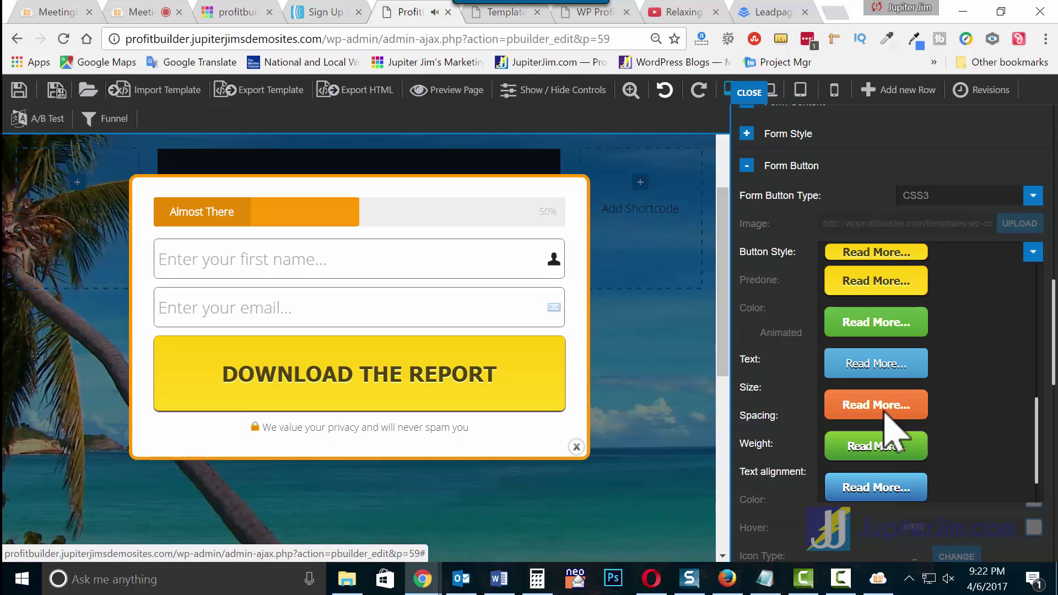
{"action": "scroll", "coordinate": [880, 442], "scroll_direction": "up", "scroll_amount": 5}
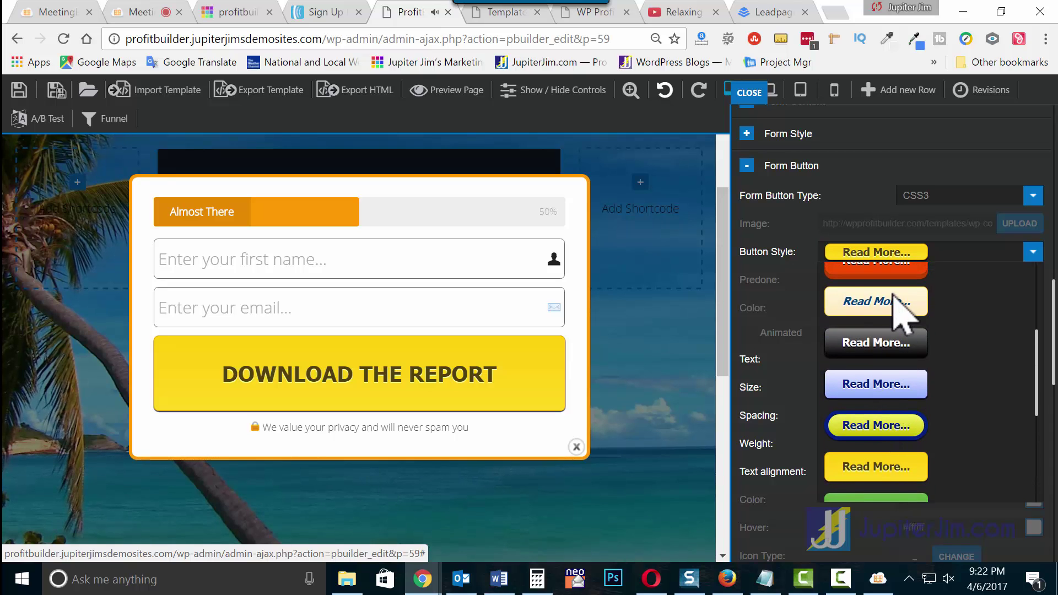
{"action": "left_click", "coordinate": [892, 298]}
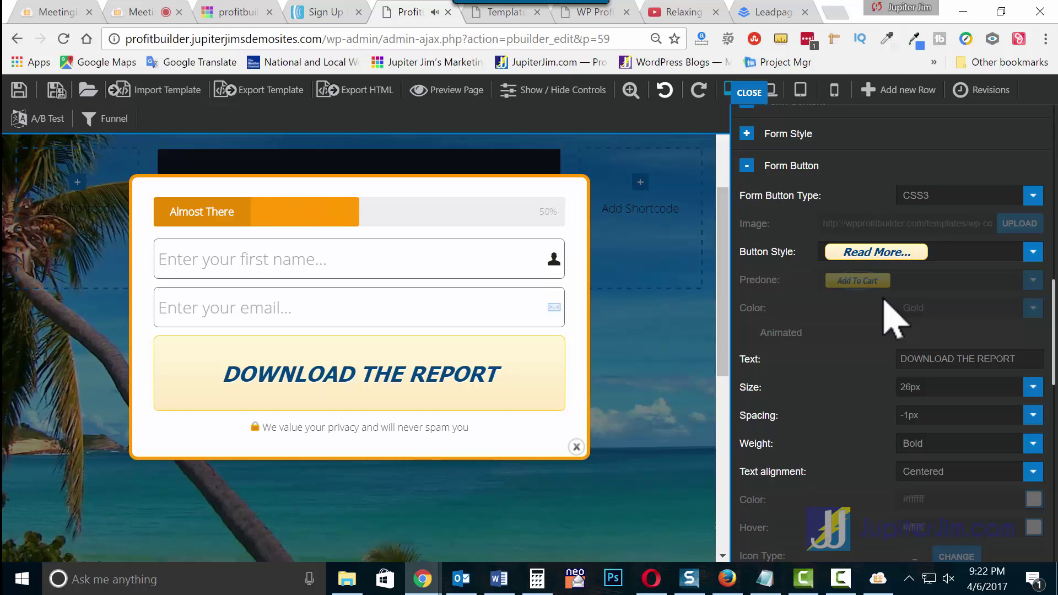
Step: Replace the popup form button's text with "OK, Show Me How!"
{"action": "left_click_drag", "start_coordinate": [1022, 354], "coordinate": [869, 386]}
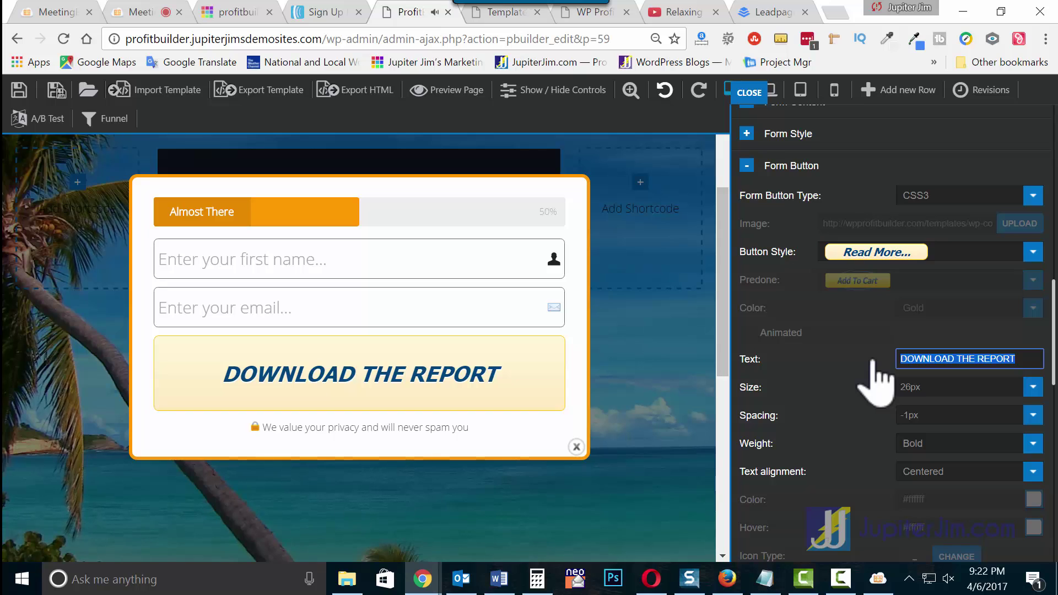
{"action": "type", "text": "O"}
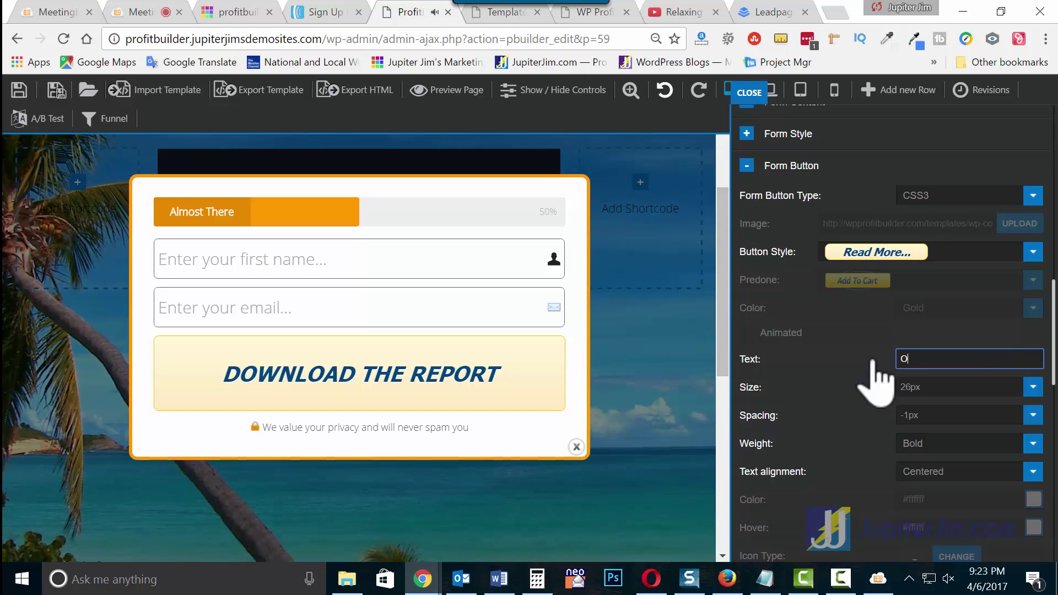
{"action": "type", "text": "K, "}
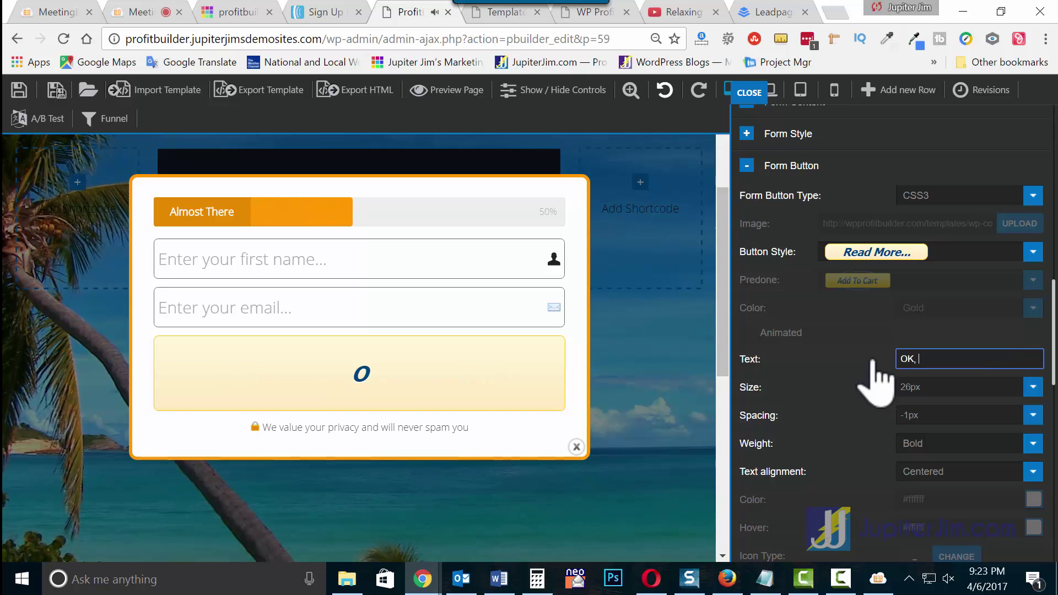
{"action": "type", "text": "Show "}
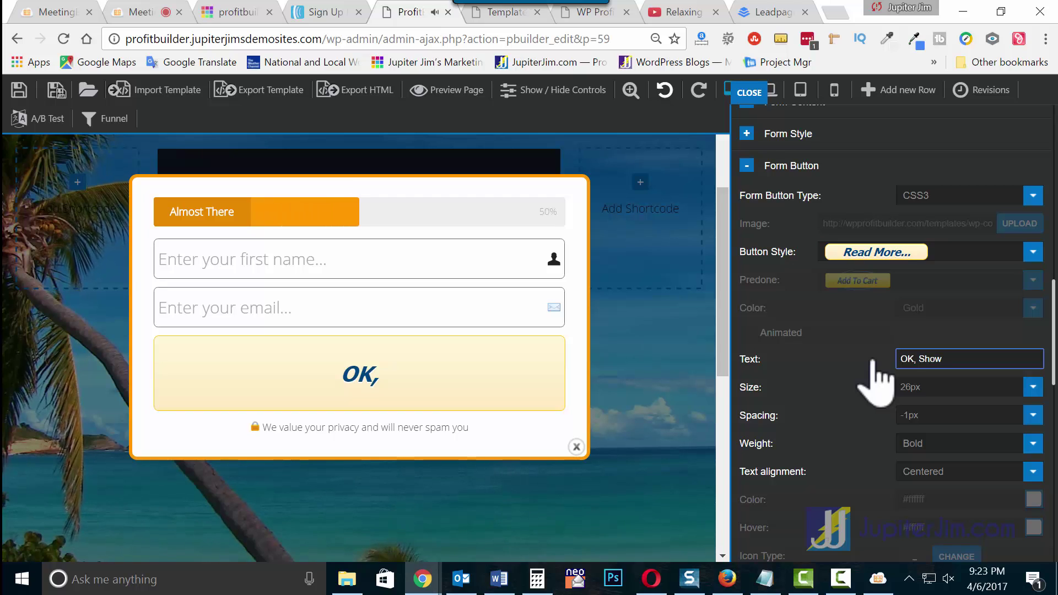
{"action": "type", "text": "Me How"}
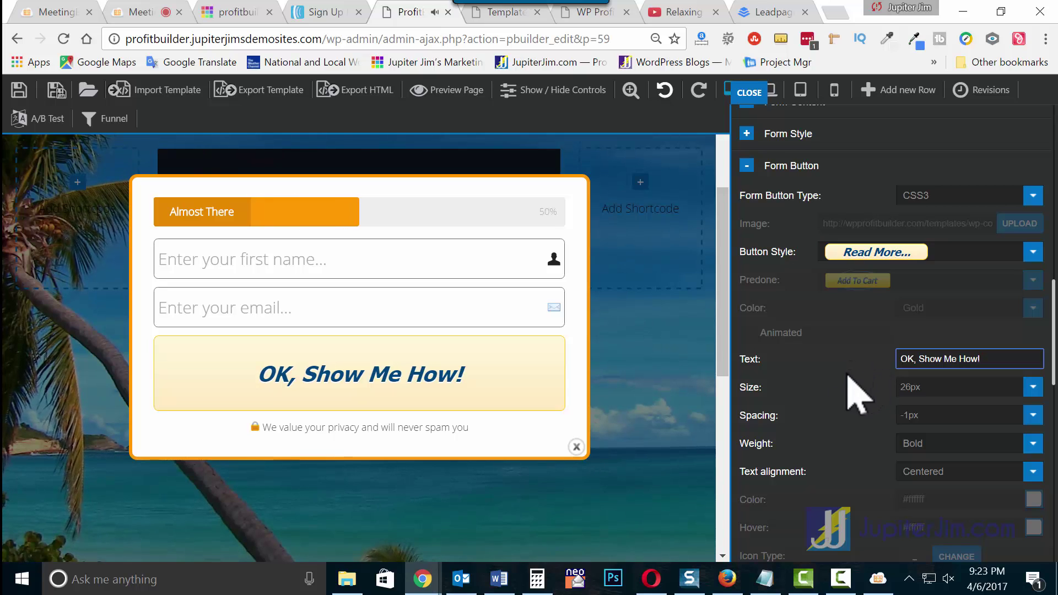
Step: Save the page and close the opt-in form popup together with its form settings
{"action": "scroll", "coordinate": [798, 437], "scroll_direction": "down", "scroll_amount": 3}
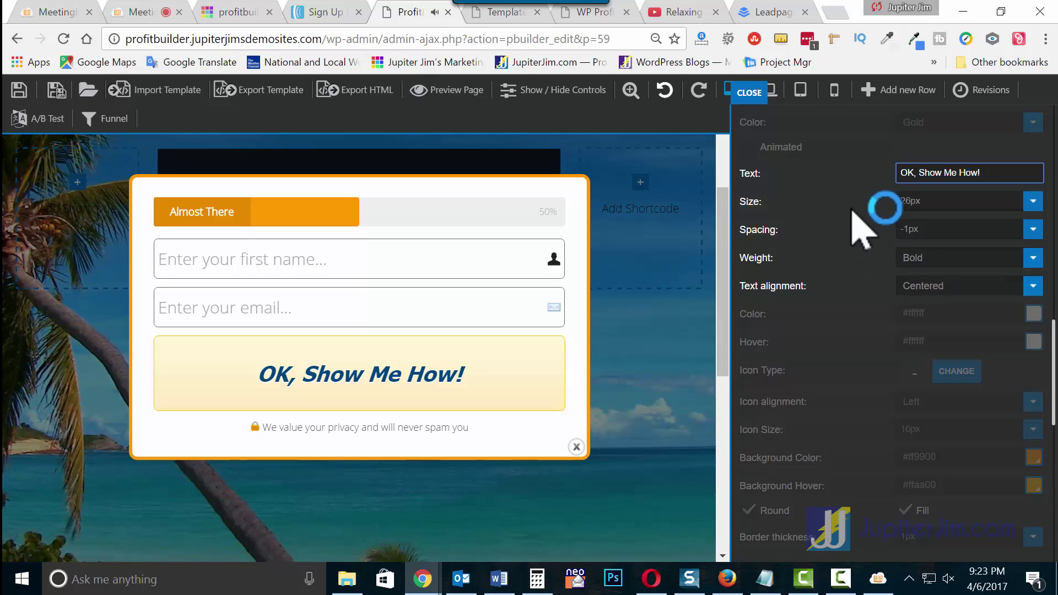
{"action": "scroll", "coordinate": [848, 344], "scroll_direction": "down", "scroll_amount": 5}
{"action": "scroll", "coordinate": [851, 352], "scroll_direction": "down", "scroll_amount": 2}
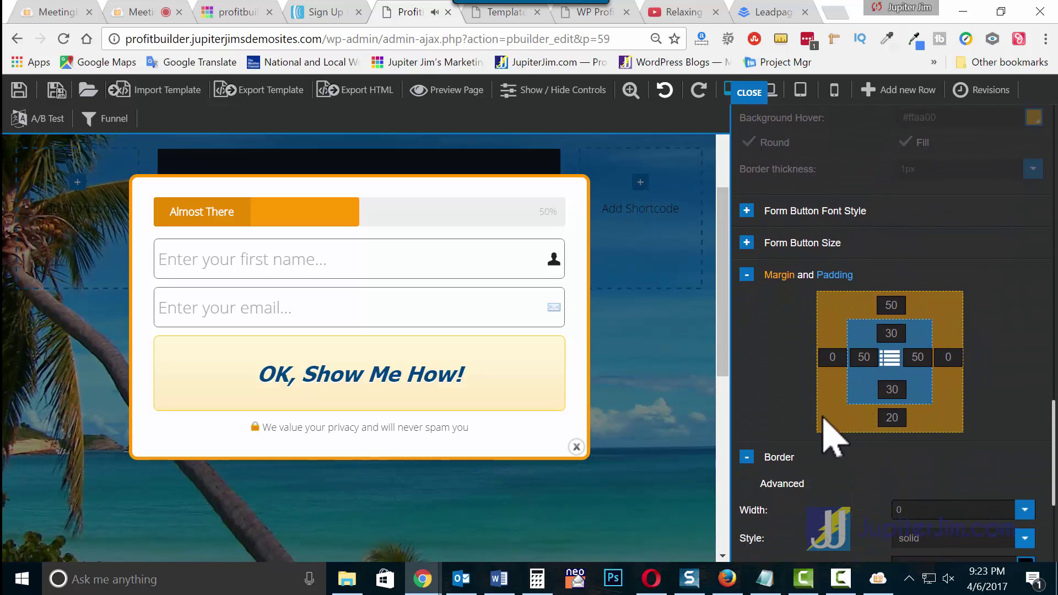
{"action": "scroll", "coordinate": [821, 429], "scroll_direction": "down", "scroll_amount": 7}
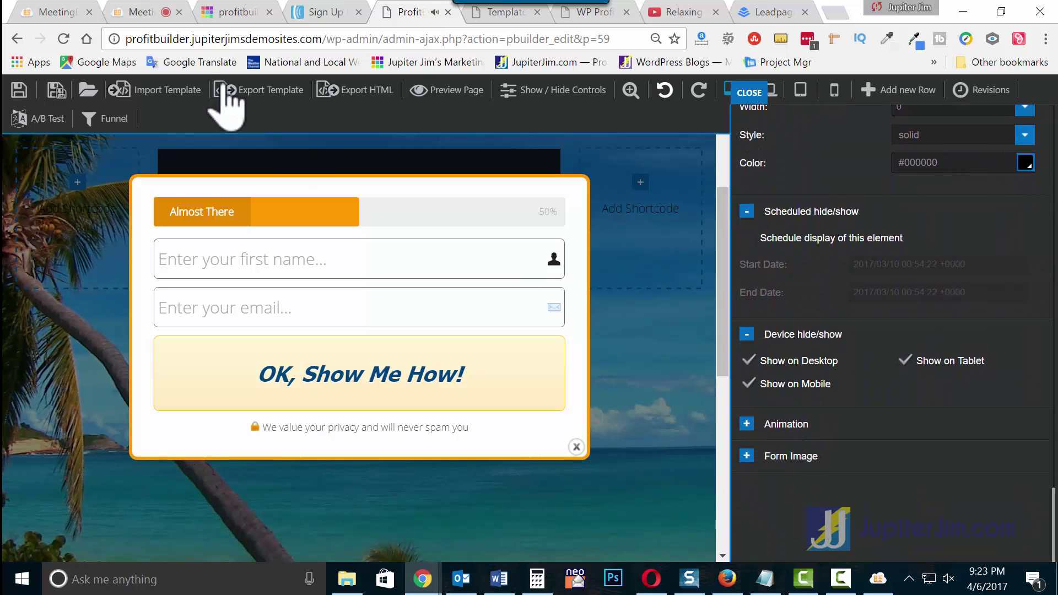
{"action": "left_click", "coordinate": [21, 93]}
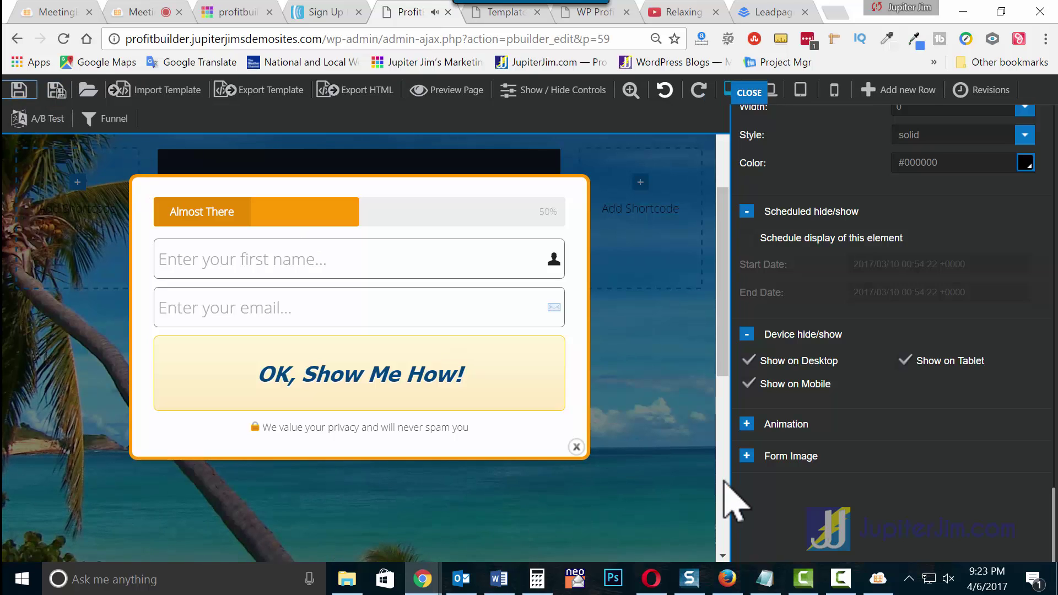
{"action": "left_click", "coordinate": [576, 446]}
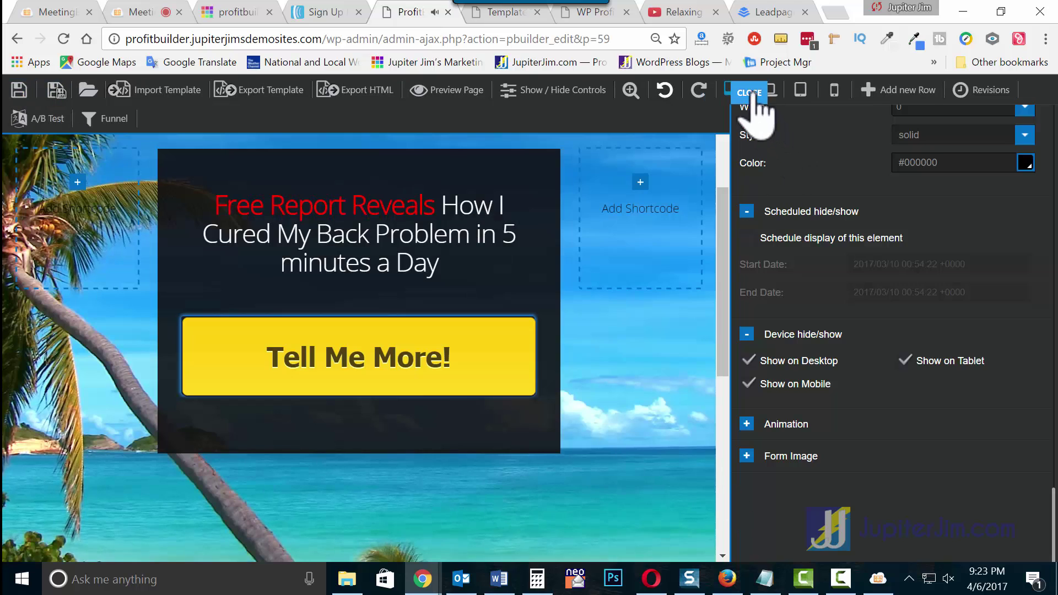
{"action": "left_click", "coordinate": [753, 99]}
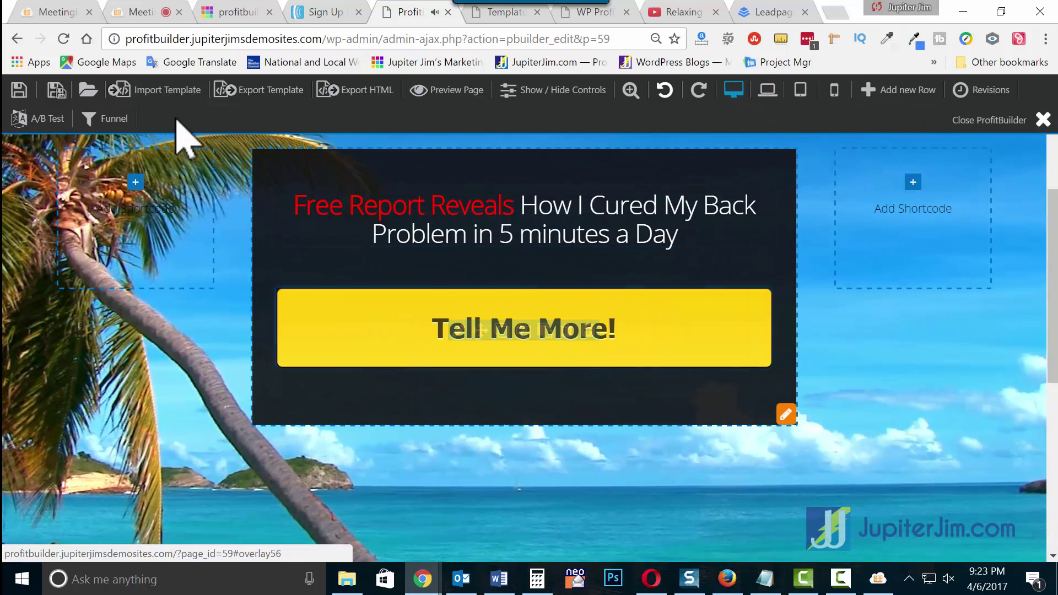
{"action": "left_click", "coordinate": [25, 88]}
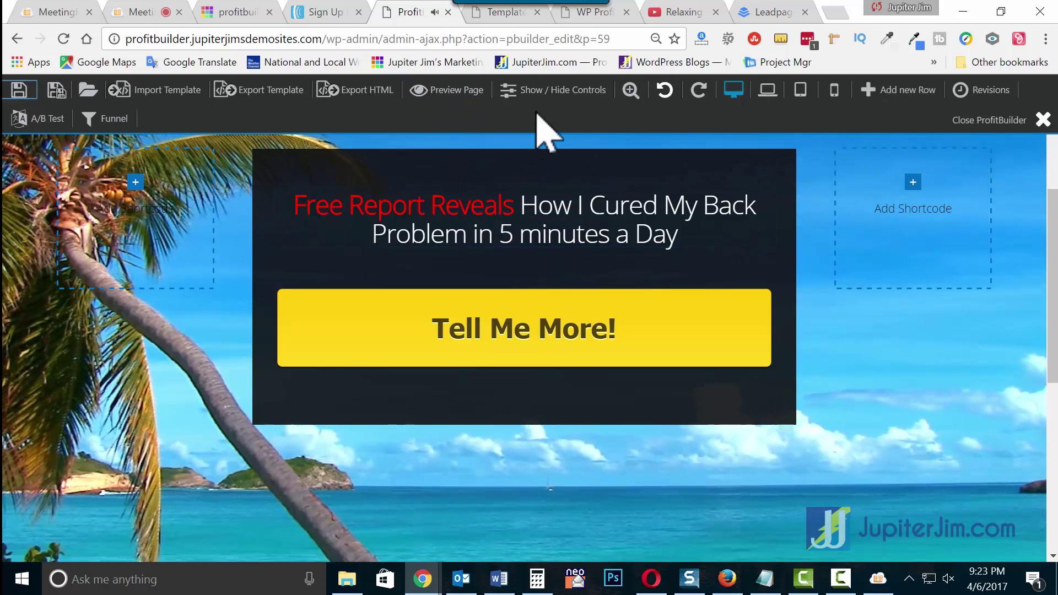
Step: Hide the editing controls to review the page from the headline box up to the logo, and show them again
{"action": "left_click", "coordinate": [558, 91]}
{"action": "scroll", "coordinate": [664, 347], "scroll_direction": "up", "scroll_amount": 3}
{"action": "scroll", "coordinate": [672, 359], "scroll_direction": "down", "scroll_amount": 8}
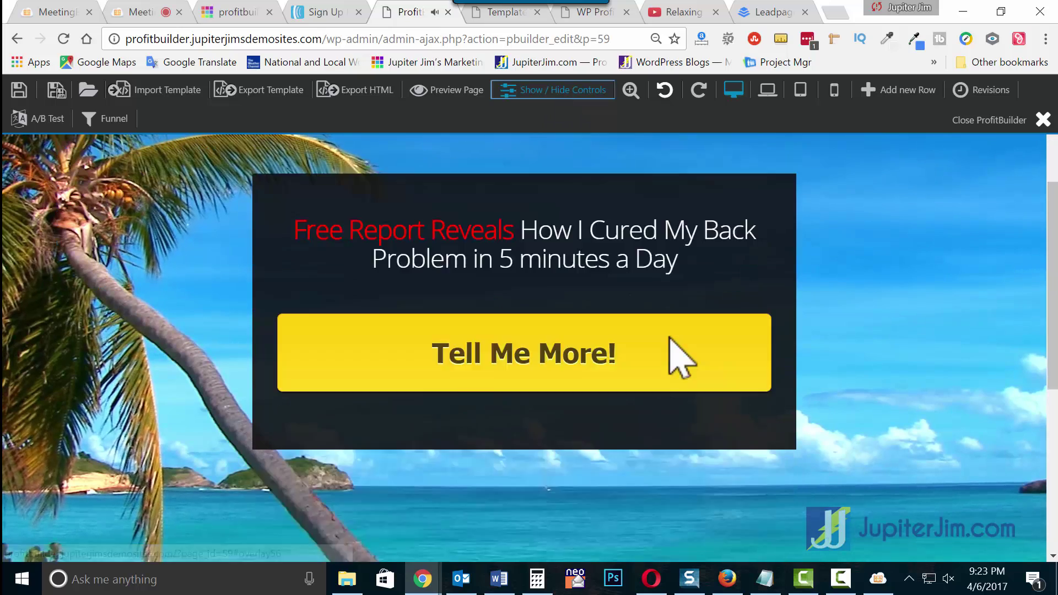
{"action": "scroll", "coordinate": [681, 354], "scroll_direction": "up", "scroll_amount": 10}
{"action": "mouse_move", "coordinate": [500, 179]}
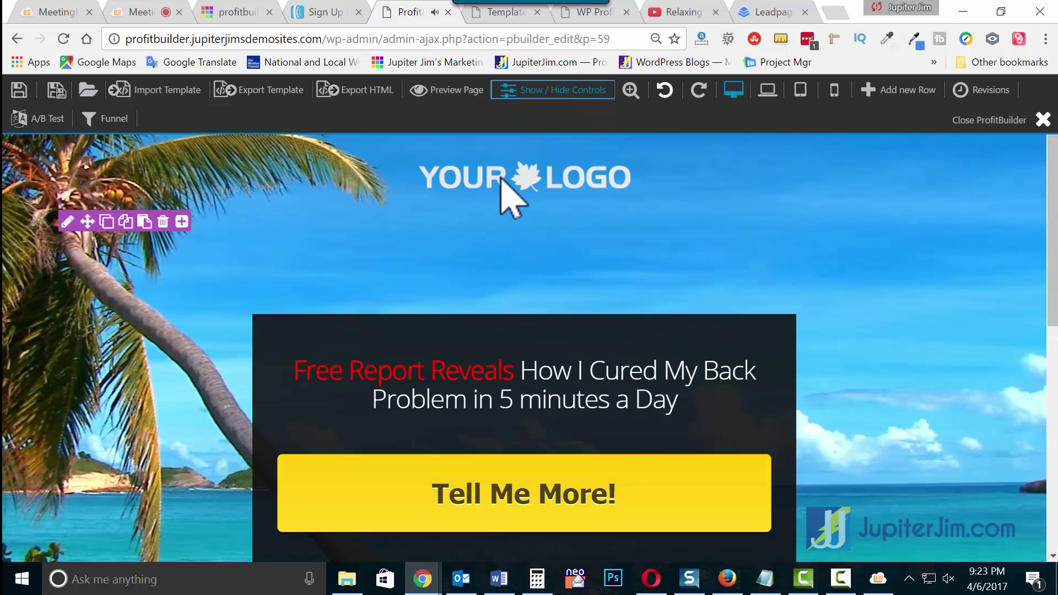
{"action": "left_click", "coordinate": [540, 95]}
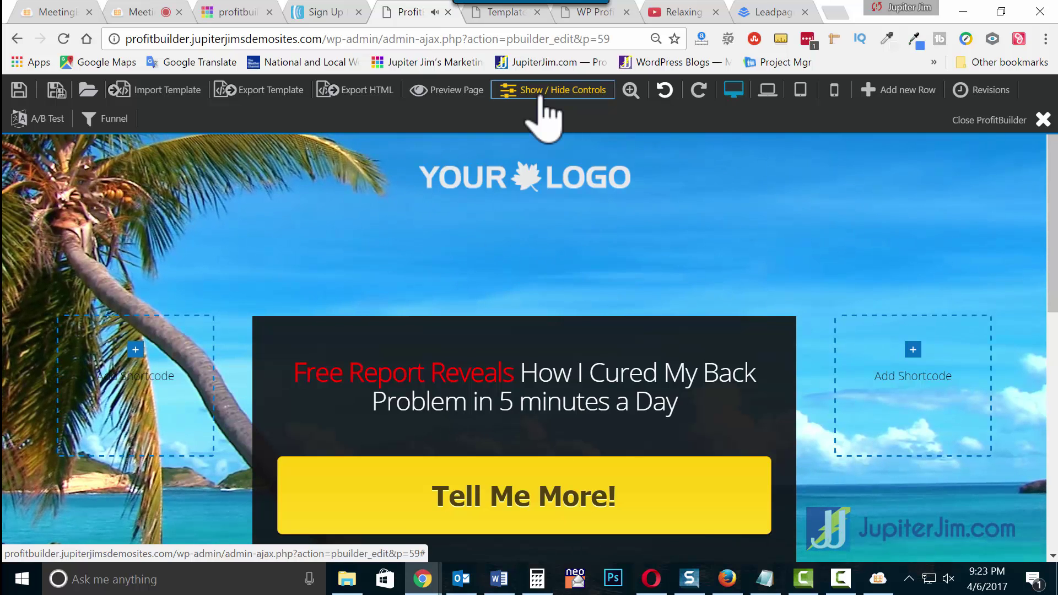
Step: Replace the placeholder logo in the page header with 2014-JJ_LOGO_RGB-350x75.png from the Media Library
{"action": "mouse_move", "coordinate": [548, 208]}
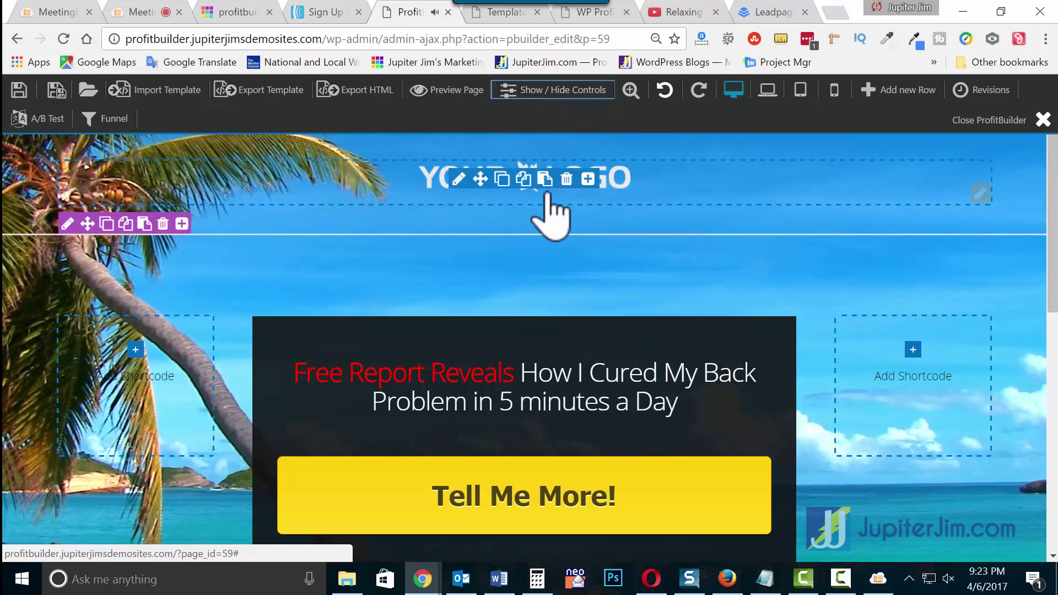
{"action": "left_click", "coordinate": [458, 180]}
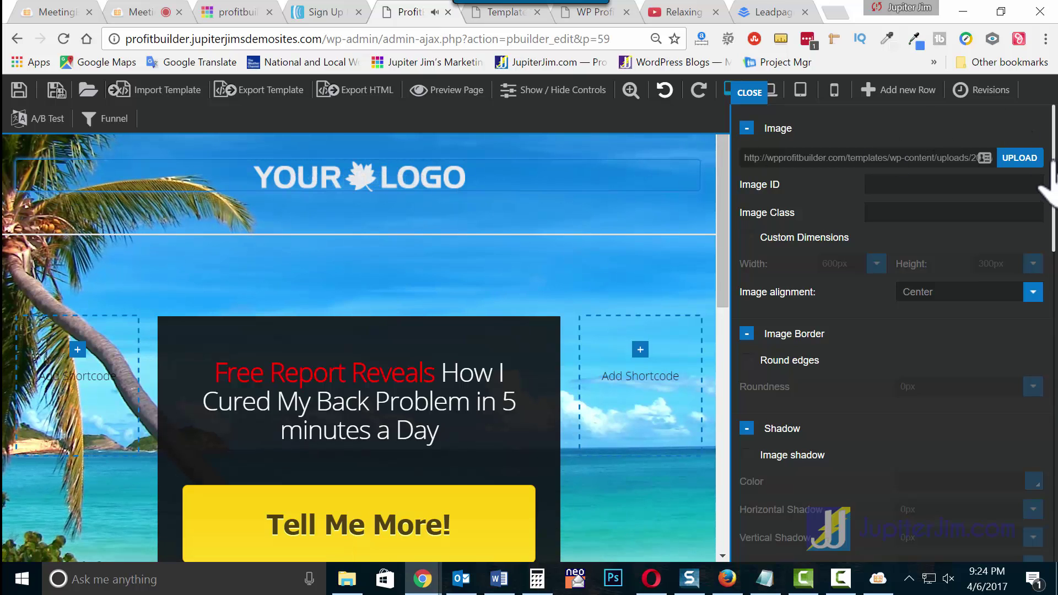
{"action": "left_click", "coordinate": [1020, 159]}
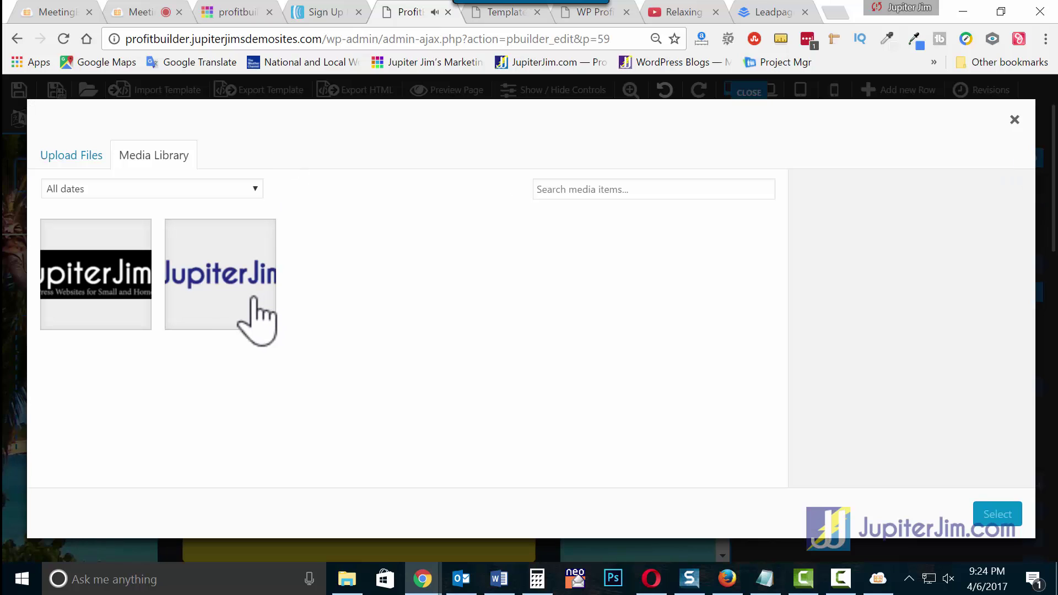
{"action": "left_click", "coordinate": [74, 165]}
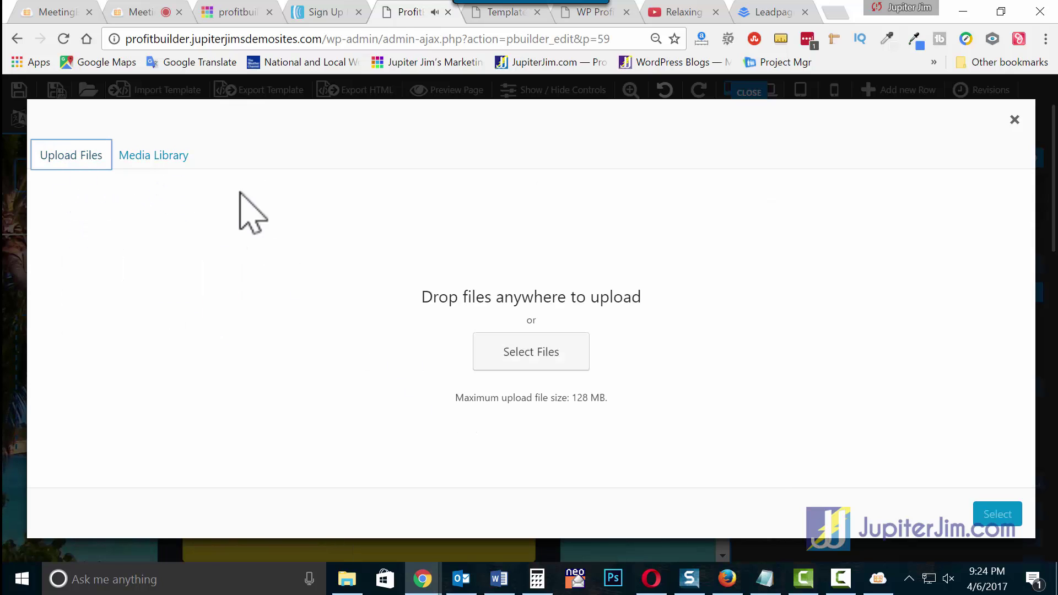
{"action": "left_click", "coordinate": [166, 160]}
{"action": "left_click", "coordinate": [223, 306]}
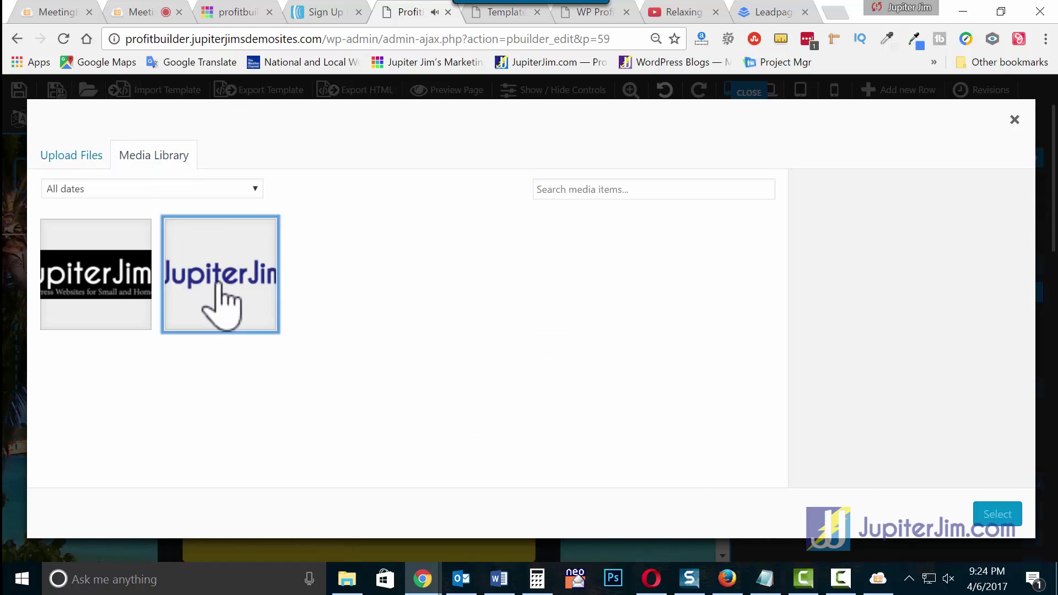
{"action": "scroll", "coordinate": [936, 452], "scroll_direction": "down", "scroll_amount": 2}
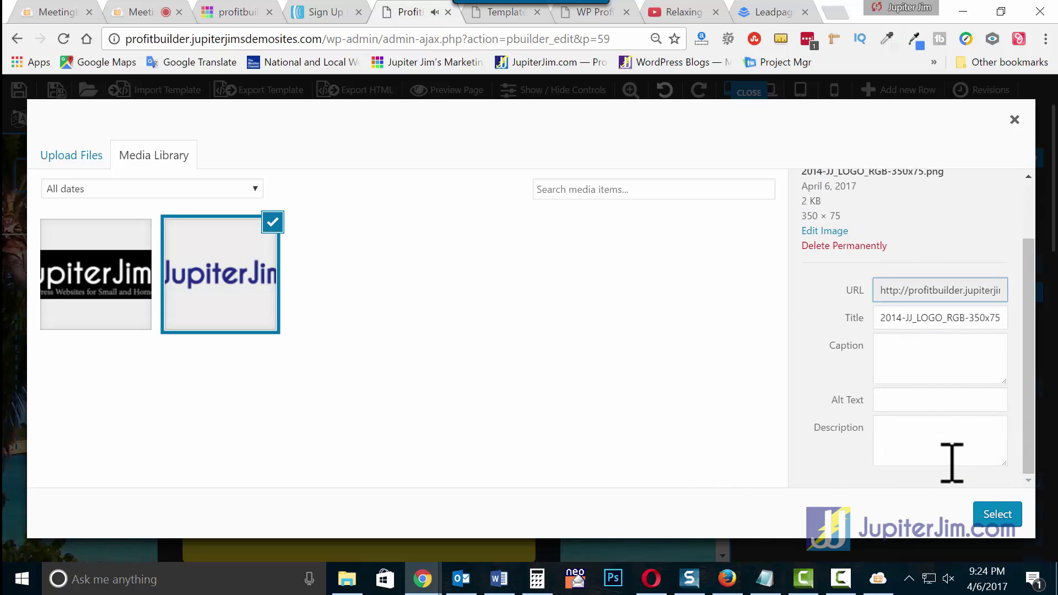
{"action": "left_click", "coordinate": [998, 514]}
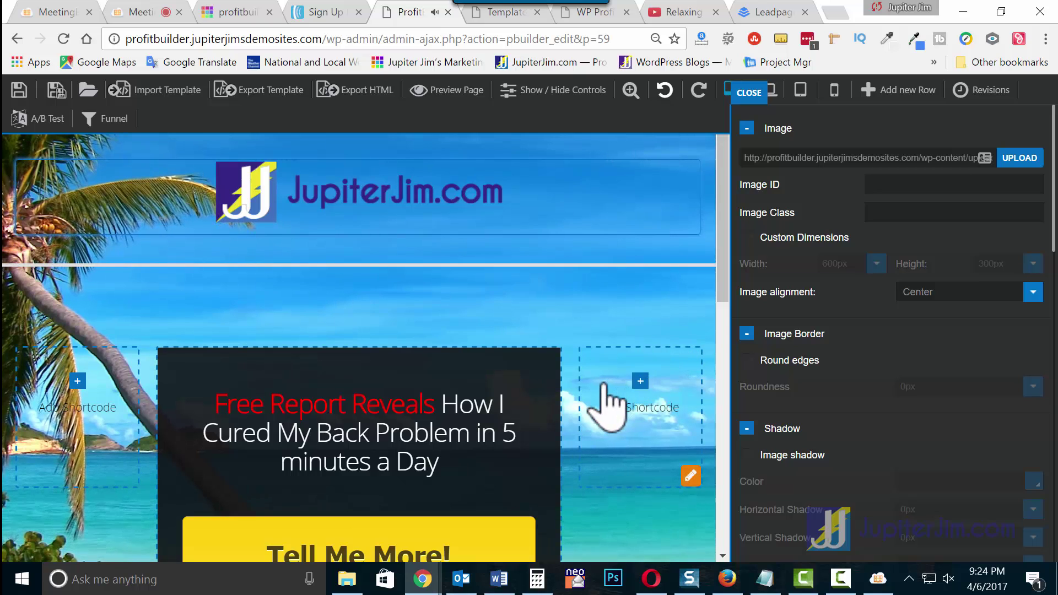
Step: Replace the placeholder logo in the footer with black_narrow-350.png from the Media Library
{"action": "scroll", "coordinate": [609, 406], "scroll_direction": "down", "scroll_amount": 8}
{"action": "scroll", "coordinate": [614, 405], "scroll_direction": "down", "scroll_amount": 2}
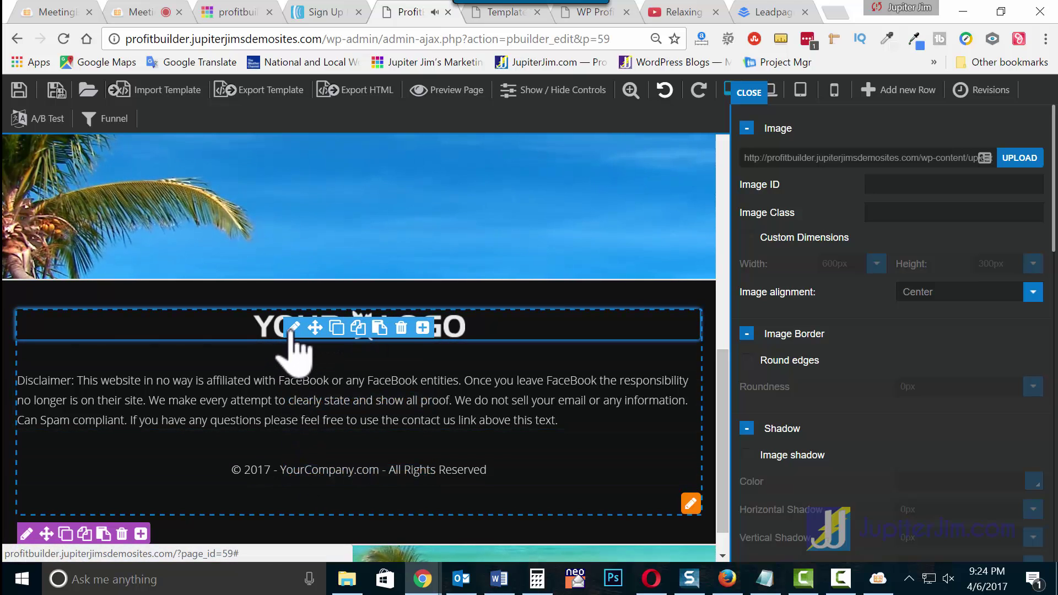
{"action": "left_click", "coordinate": [296, 333]}
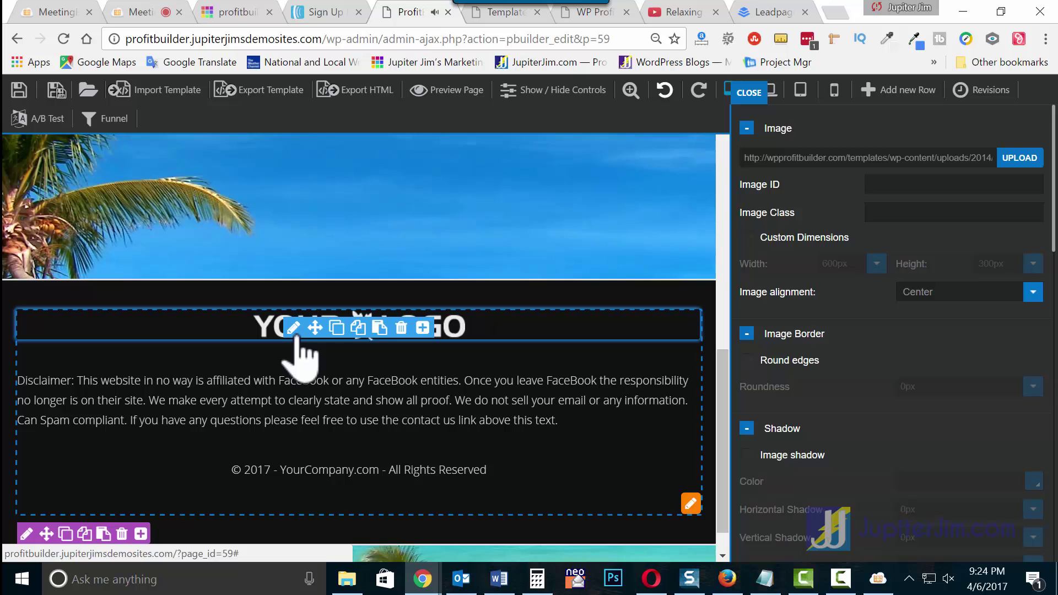
{"action": "left_click", "coordinate": [1023, 160]}
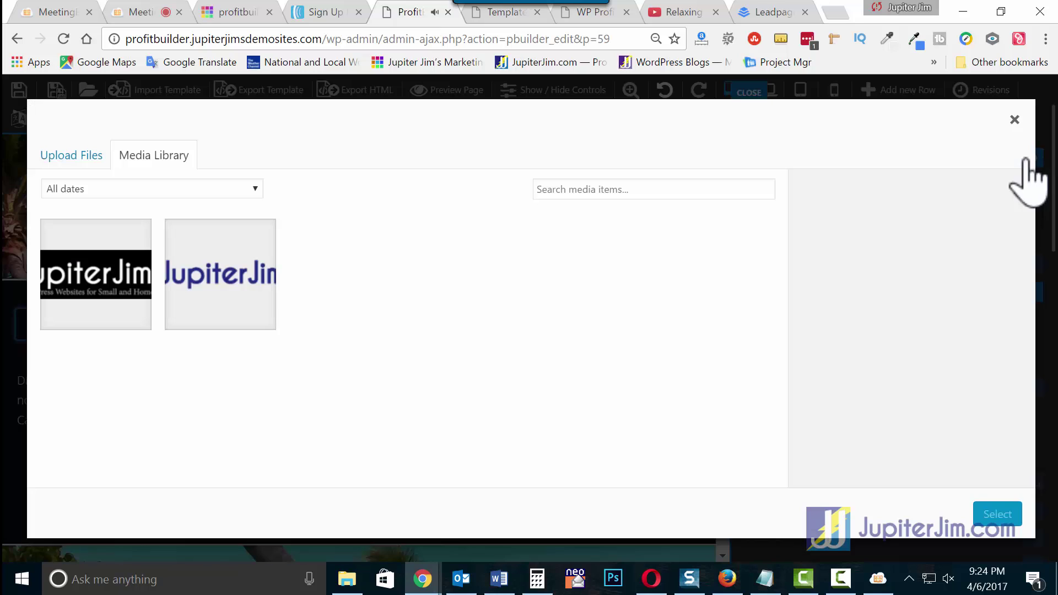
{"action": "left_click", "coordinate": [112, 285]}
{"action": "scroll", "coordinate": [815, 446], "scroll_direction": "down", "scroll_amount": 2}
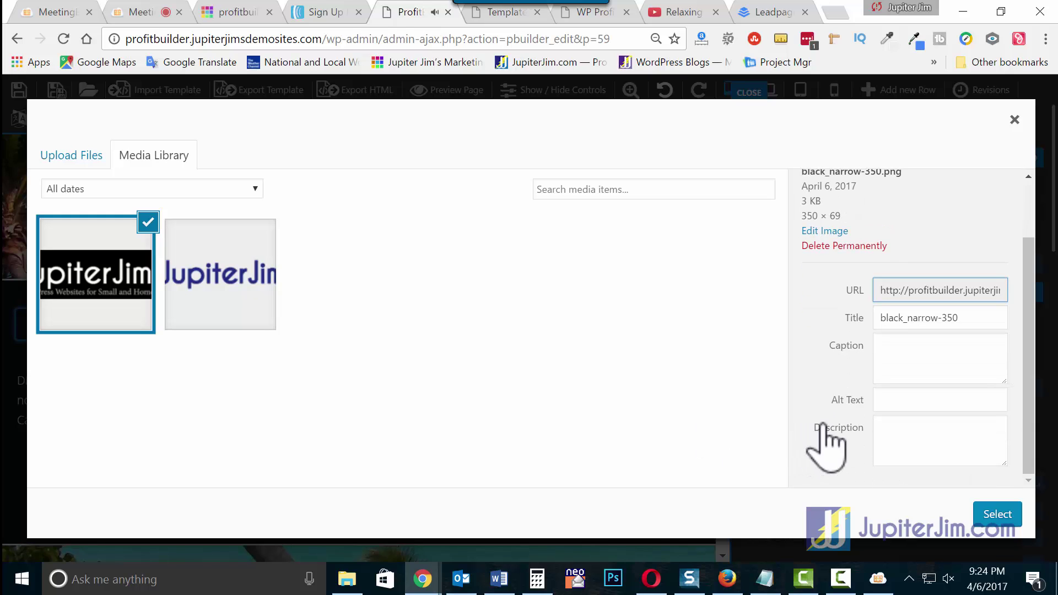
{"action": "left_click", "coordinate": [1001, 519]}
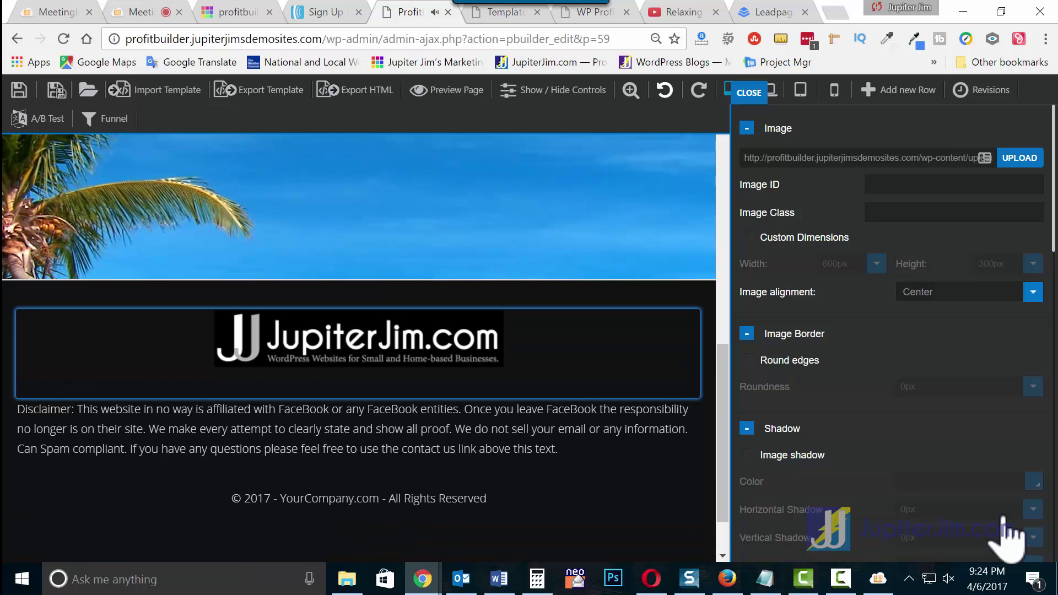
Step: Set the footer logo's bottom margin to 12 and close the image settings
{"action": "mouse_move", "coordinate": [419, 367]}
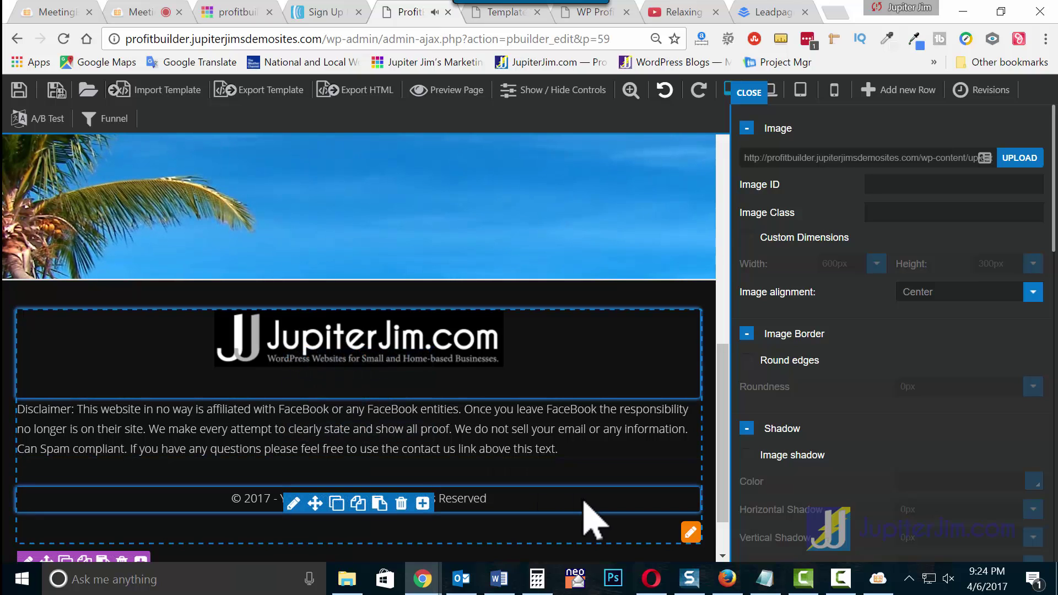
{"action": "scroll", "coordinate": [612, 512], "scroll_direction": "down", "scroll_amount": 1}
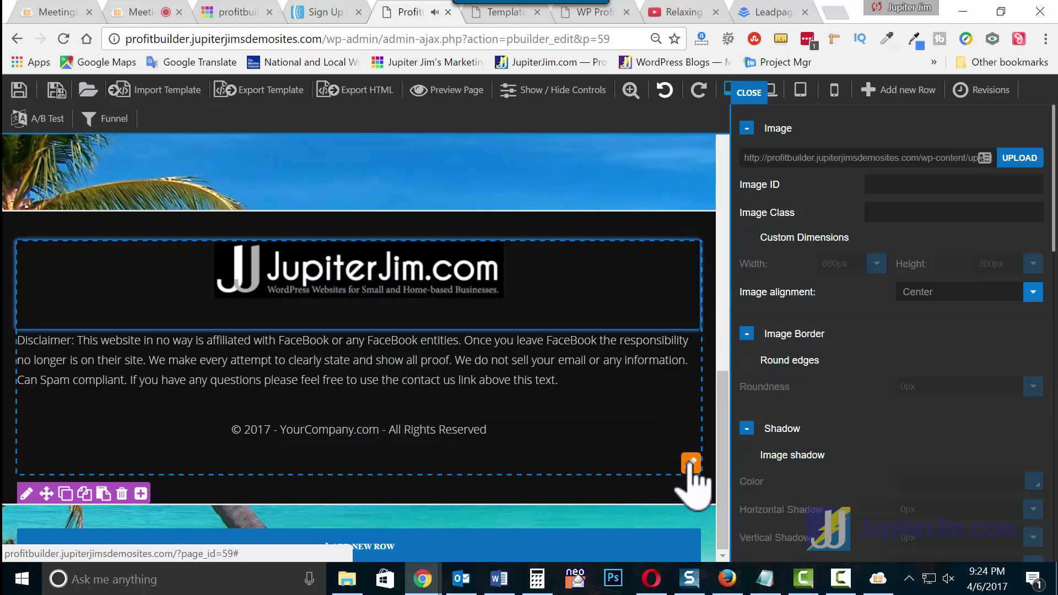
{"action": "mouse_move", "coordinate": [309, 300]}
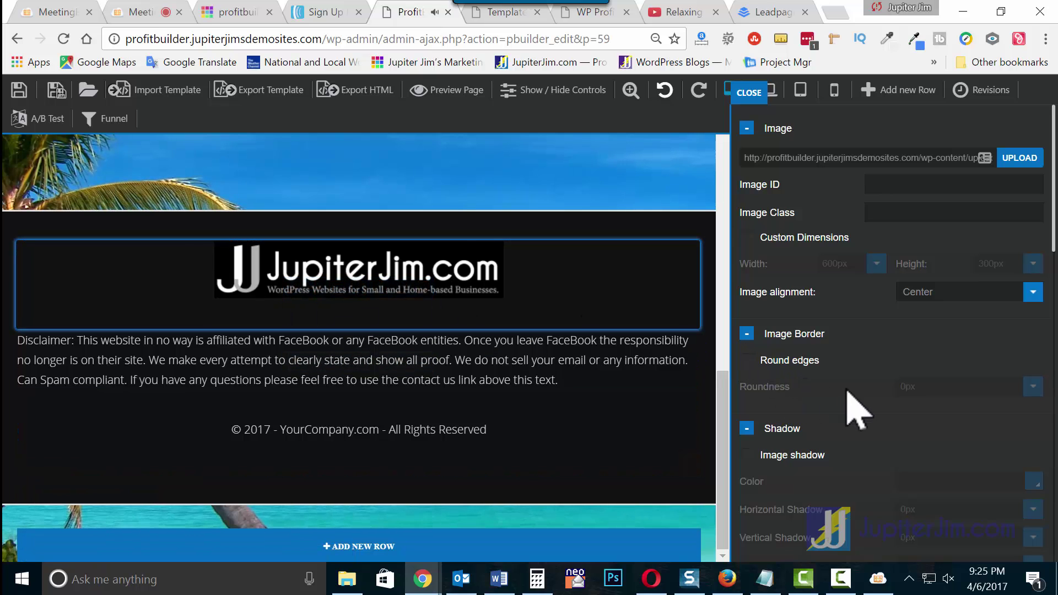
{"action": "scroll", "coordinate": [859, 407], "scroll_direction": "down", "scroll_amount": 10}
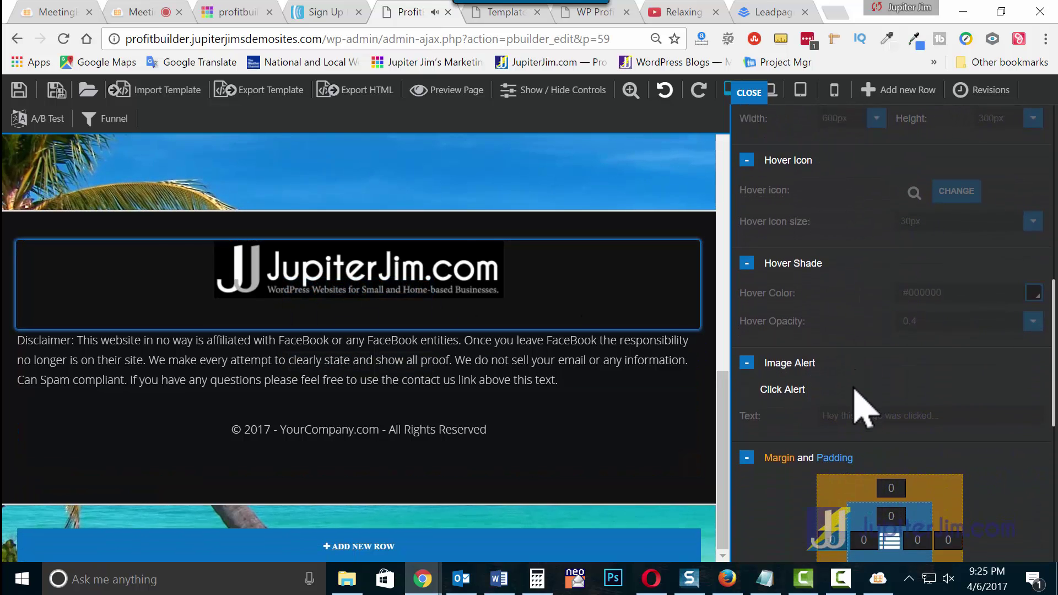
{"action": "scroll", "coordinate": [860, 407], "scroll_direction": "down", "scroll_amount": 5}
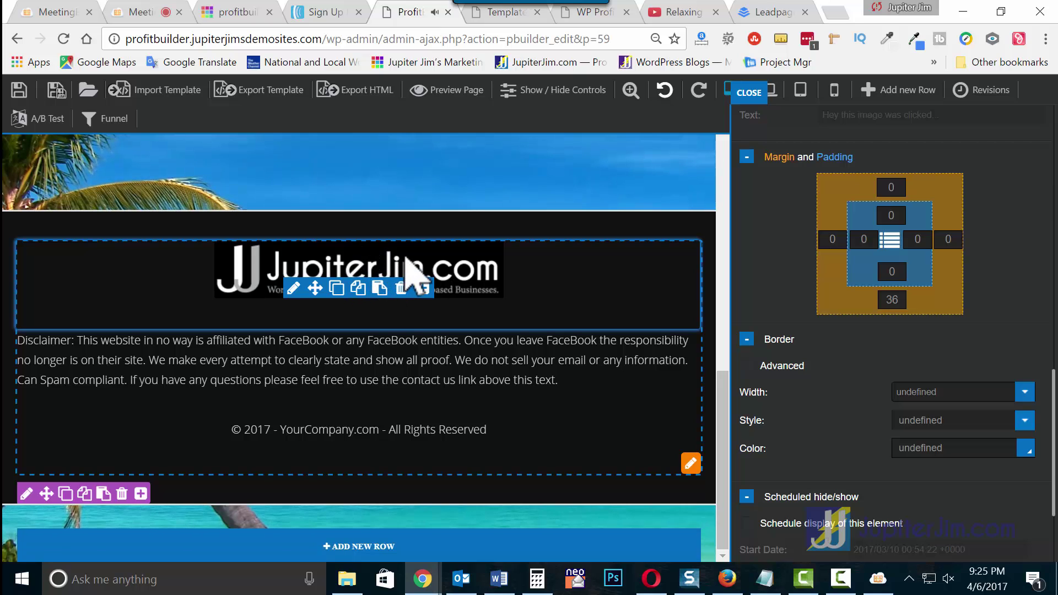
{"action": "double_click", "coordinate": [895, 299]}
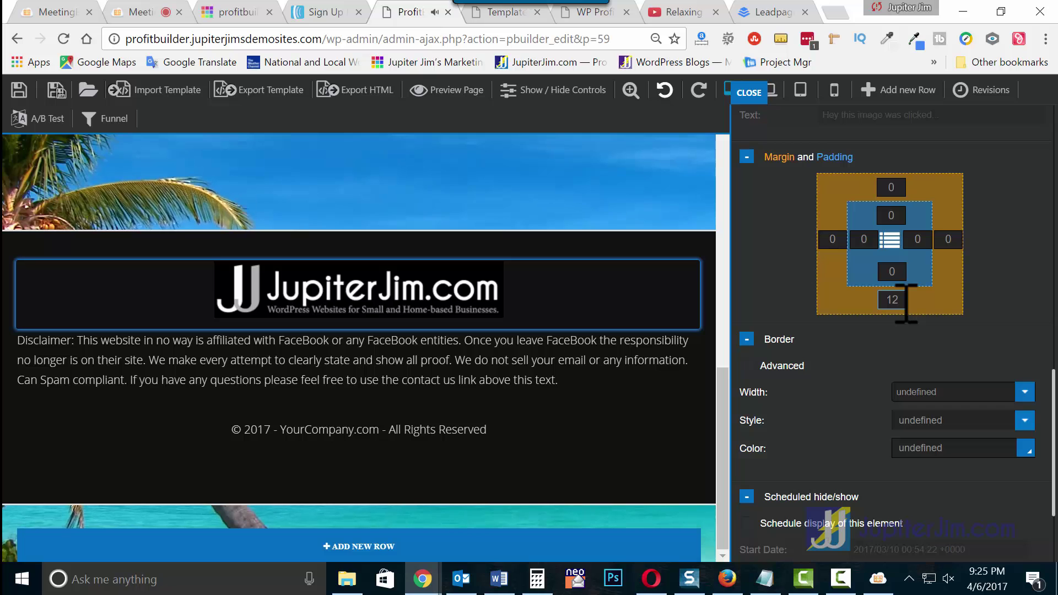
{"action": "left_click", "coordinate": [748, 94]}
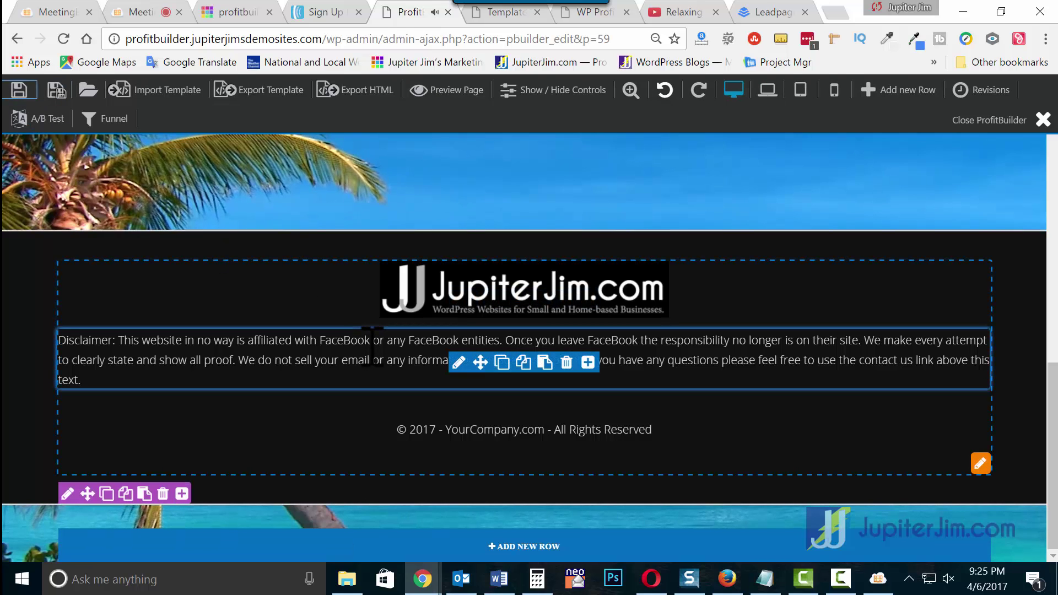
Step: Replace YourCompany with JupiterJim in the footer's copyright line and close the text settings
{"action": "left_click", "coordinate": [459, 435]}
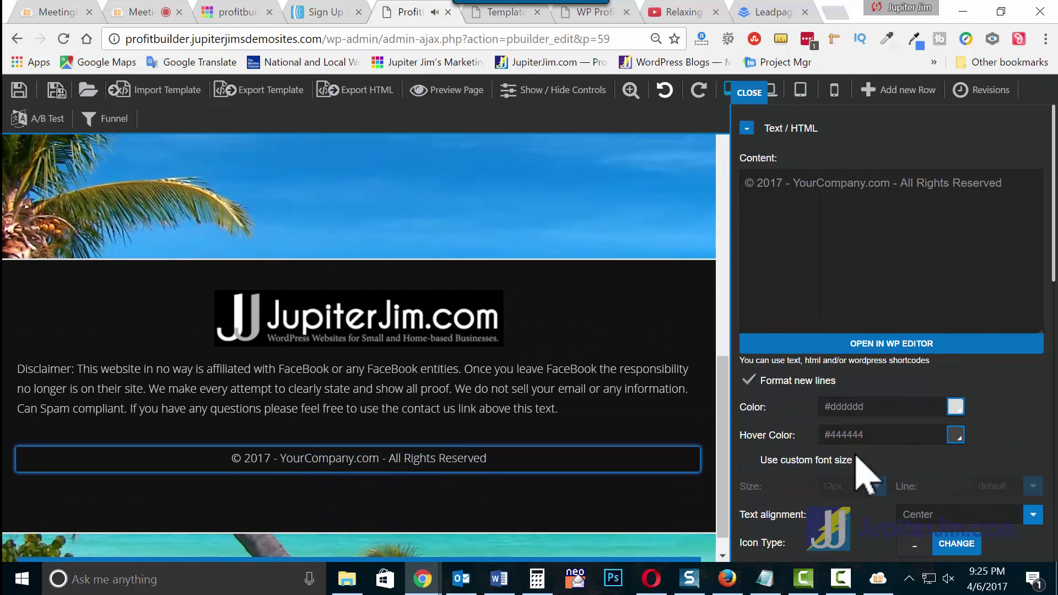
{"action": "scroll", "coordinate": [830, 472], "scroll_direction": "down", "scroll_amount": 4}
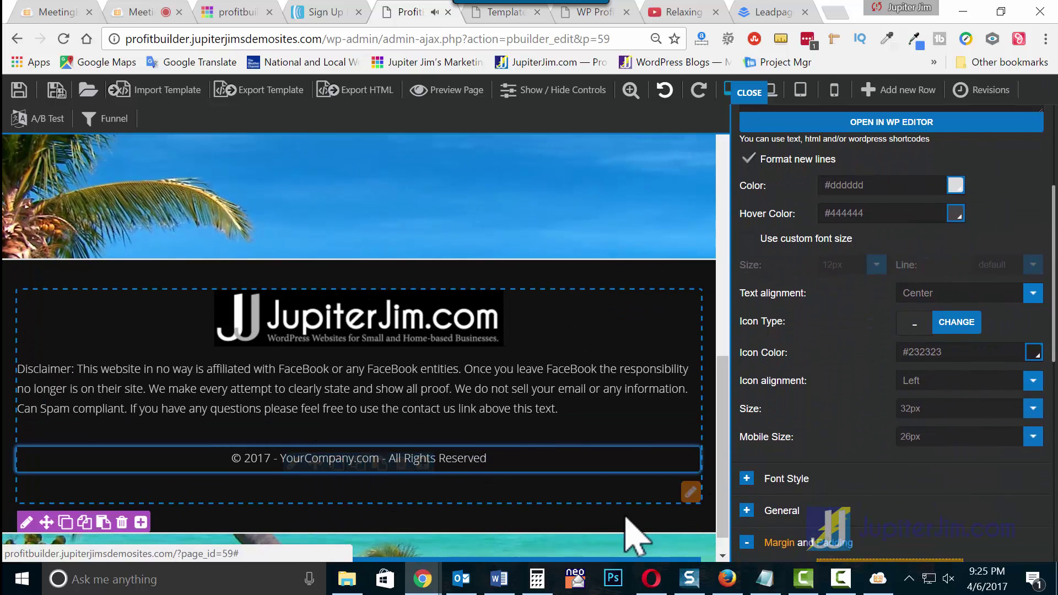
{"action": "scroll", "coordinate": [788, 453], "scroll_direction": "down", "scroll_amount": 4}
{"action": "scroll", "coordinate": [798, 460], "scroll_direction": "down", "scroll_amount": 2}
{"action": "scroll", "coordinate": [791, 472], "scroll_direction": "up", "scroll_amount": 5}
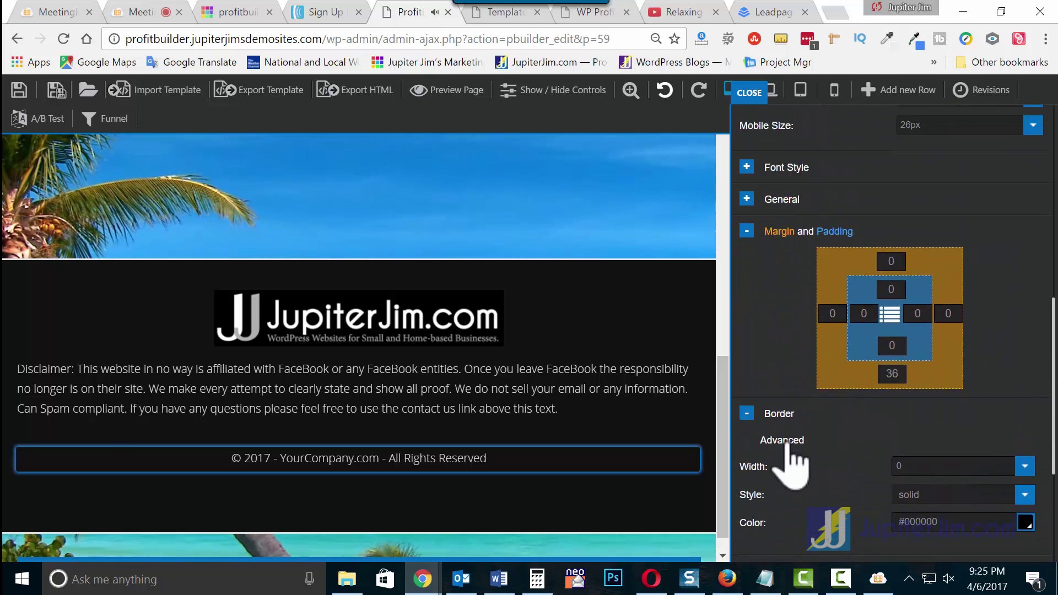
{"action": "scroll", "coordinate": [796, 460], "scroll_direction": "up", "scroll_amount": 4}
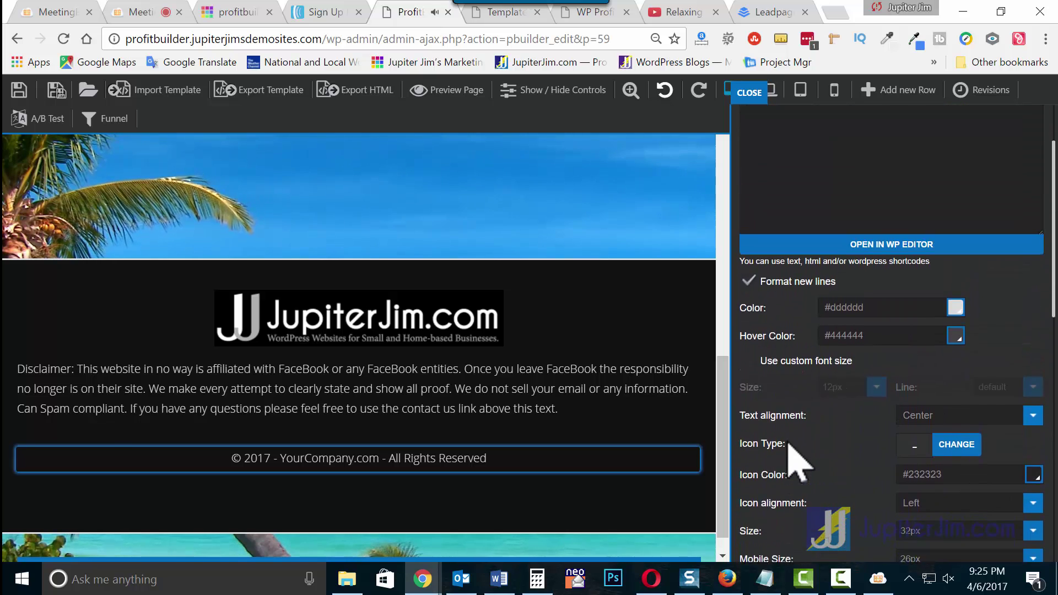
{"action": "scroll", "coordinate": [793, 460], "scroll_direction": "up", "scroll_amount": 1}
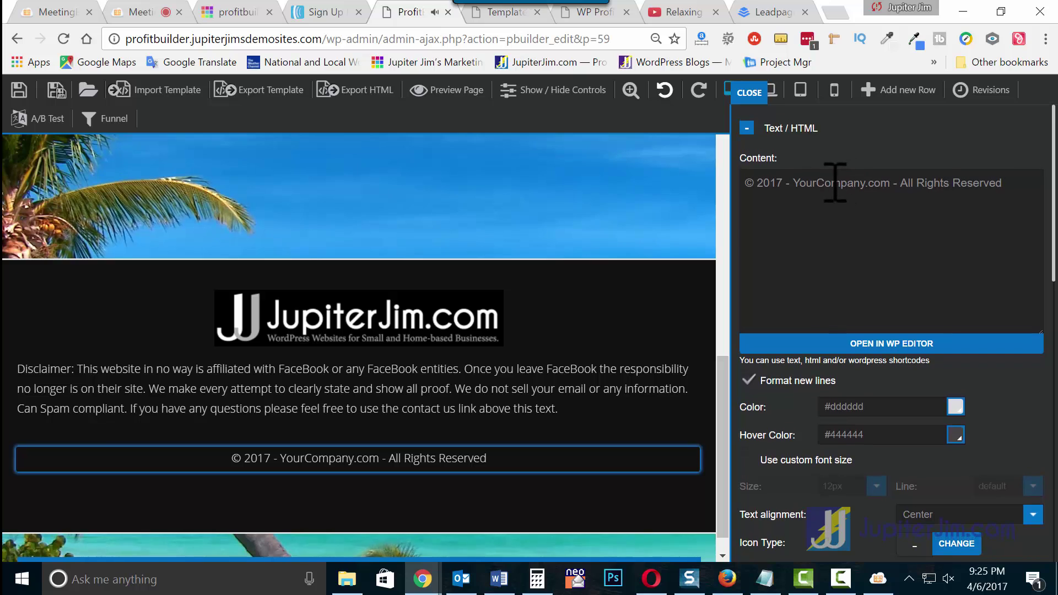
{"action": "double_click", "coordinate": [834, 183]}
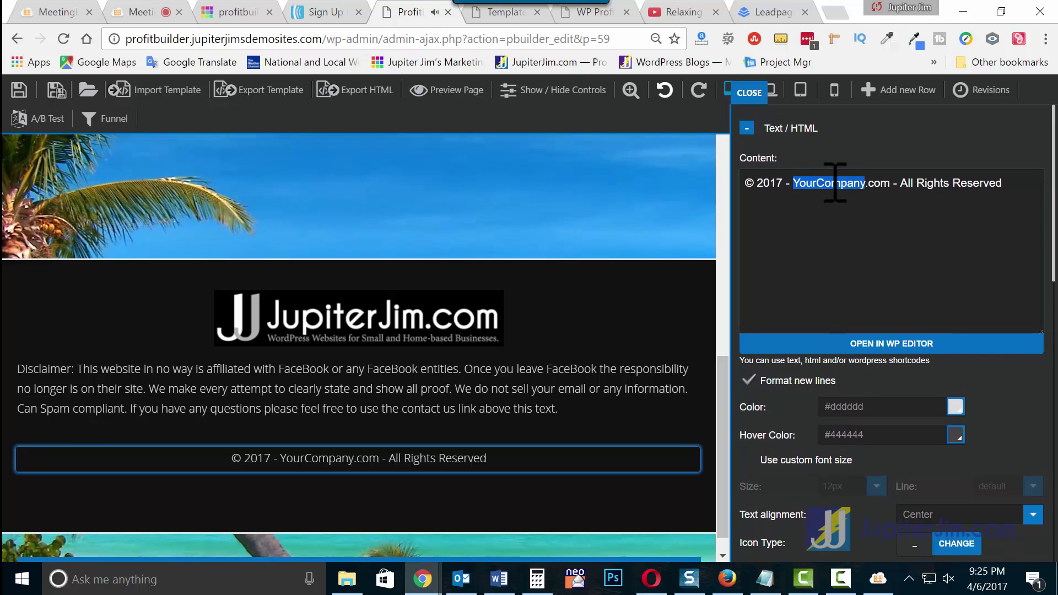
{"action": "type", "text": "JupiterJi"}
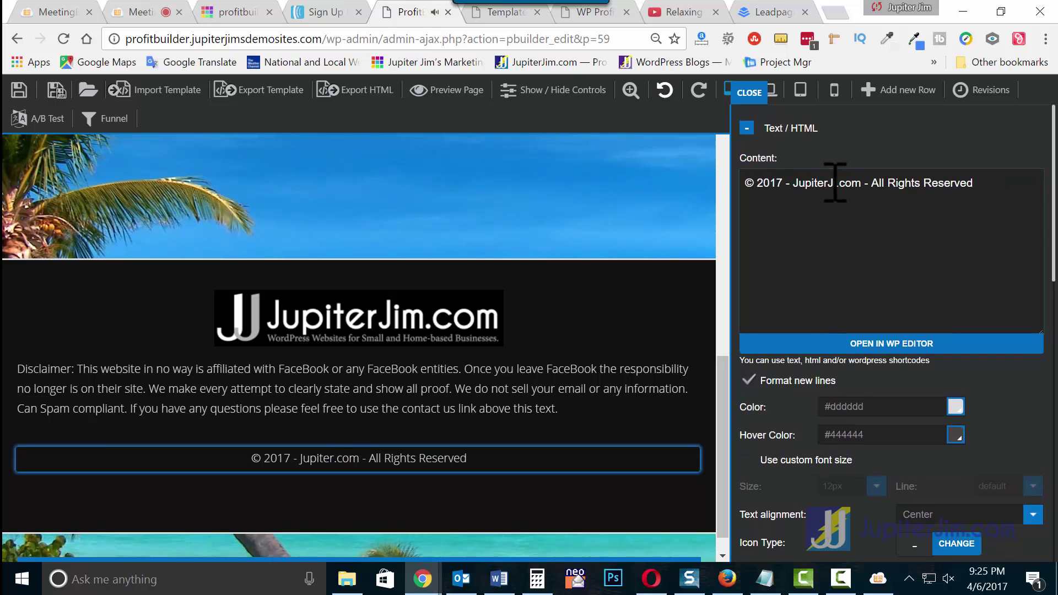
{"action": "type", "text": "m"}
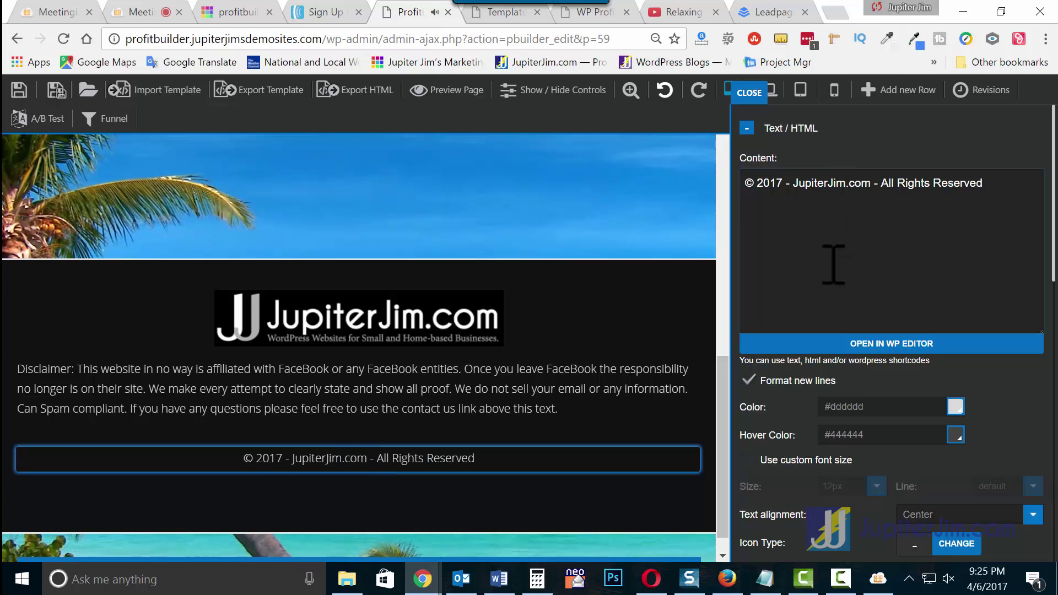
{"action": "left_click", "coordinate": [752, 95]}
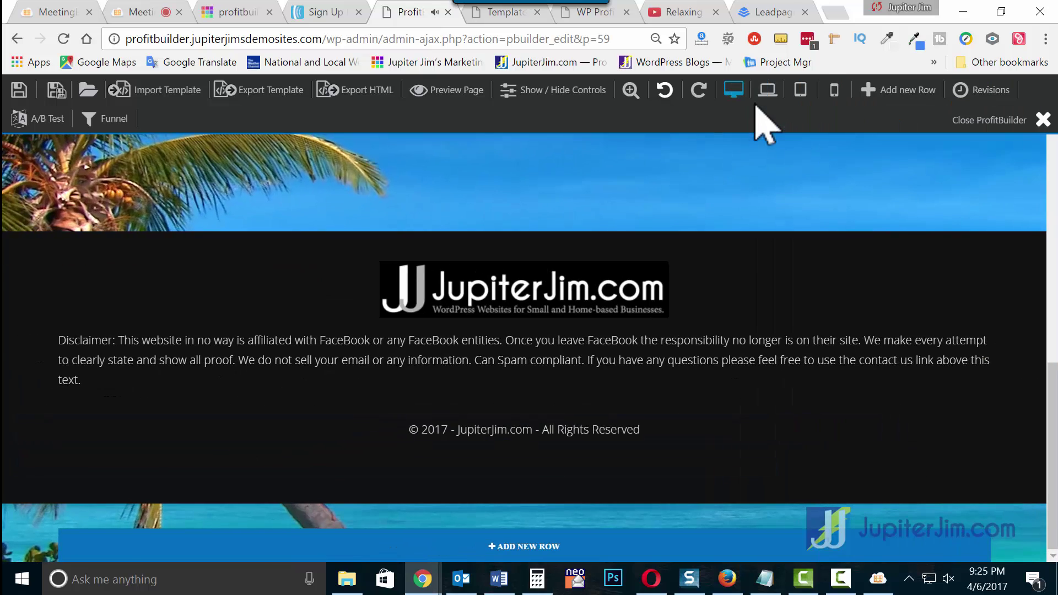
Step: Save the landing page and leave ProfitBuilder for the WordPress page editor
{"action": "left_click", "coordinate": [20, 91]}
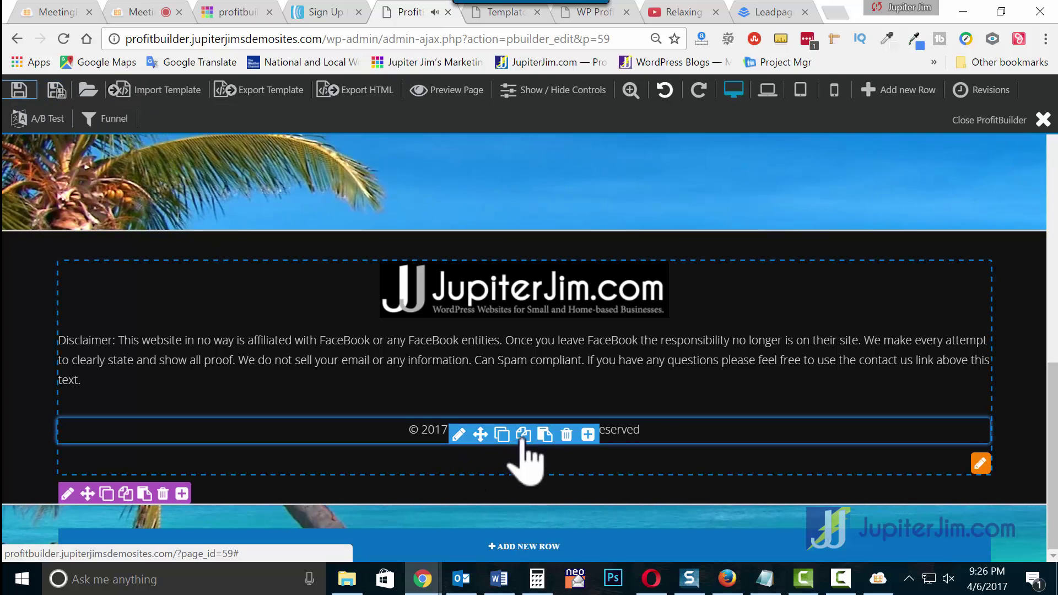
{"action": "scroll", "coordinate": [590, 449], "scroll_direction": "up", "scroll_amount": 10}
{"action": "scroll", "coordinate": [588, 448], "scroll_direction": "up", "scroll_amount": 1}
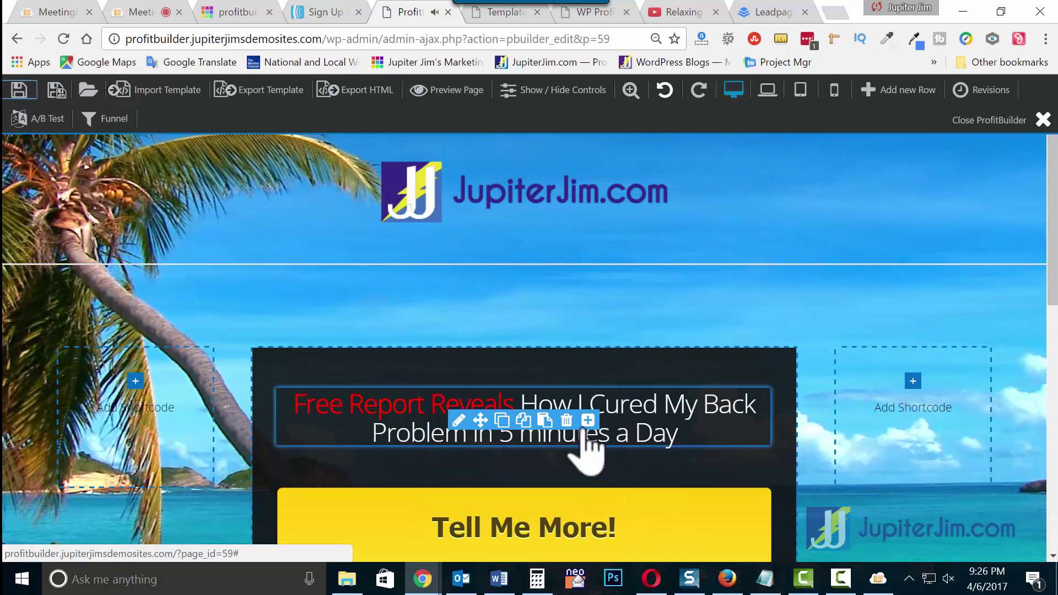
{"action": "left_click", "coordinate": [1000, 120]}
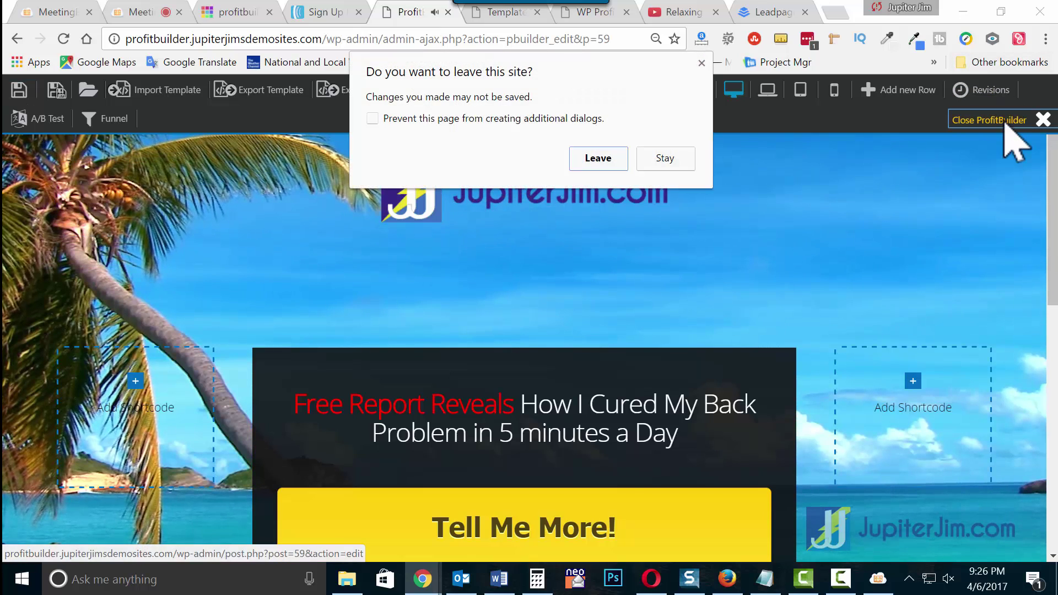
{"action": "left_click", "coordinate": [597, 159]}
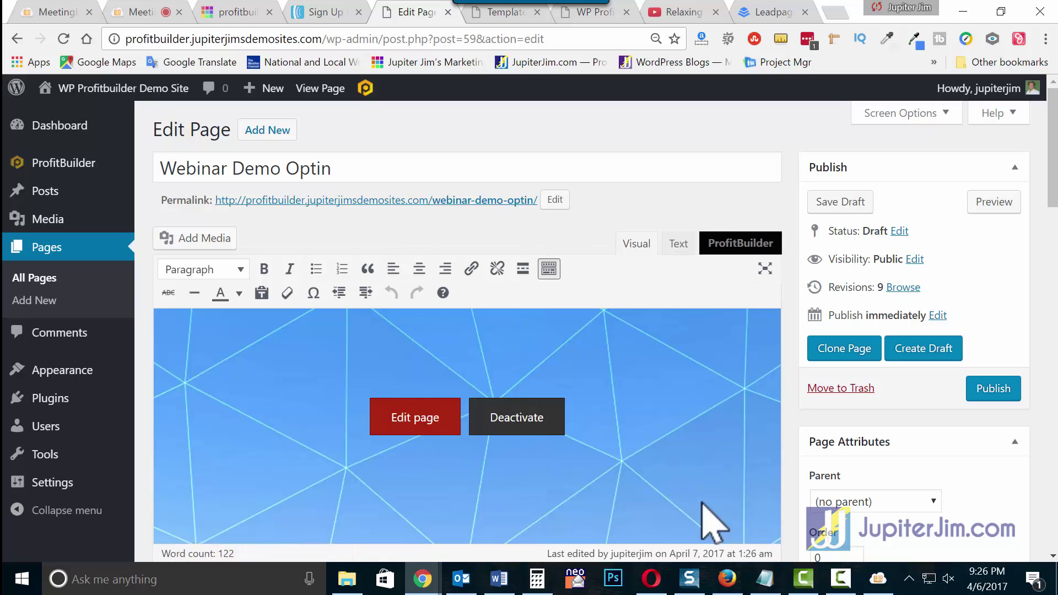
Step: Publish the Webinar Demo Optin page and open its permalink in a new tab
{"action": "left_click", "coordinate": [1001, 393]}
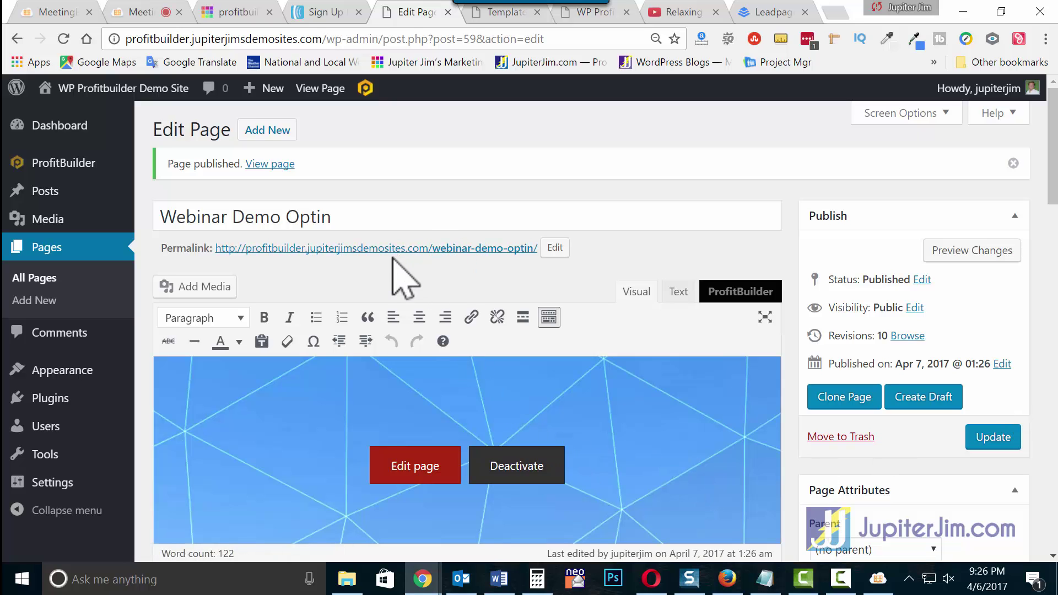
{"action": "right_click", "coordinate": [376, 249]}
{"action": "left_click", "coordinate": [405, 260]}
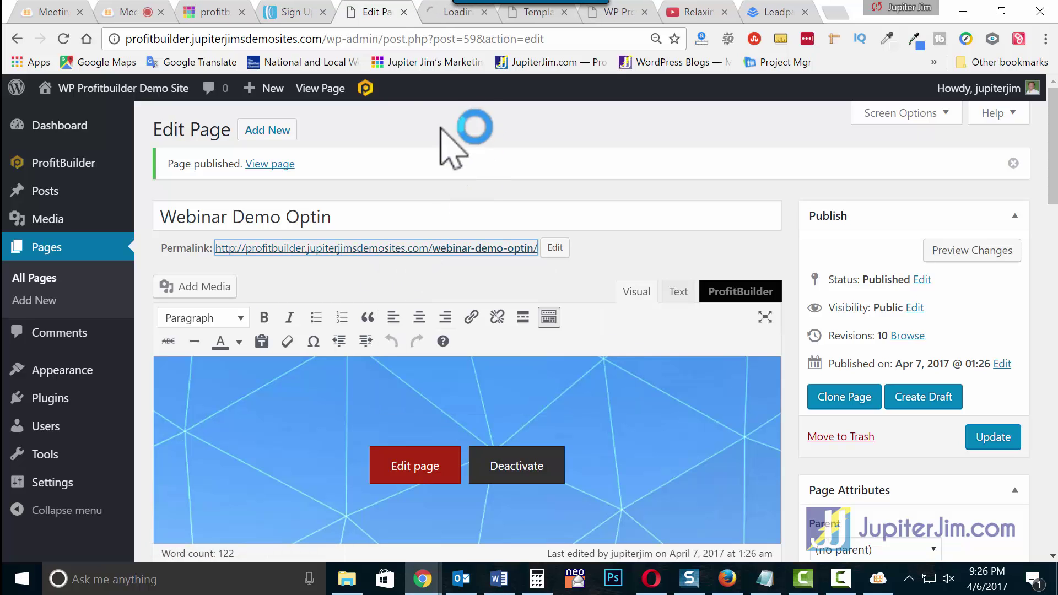
{"action": "left_click", "coordinate": [458, 11]}
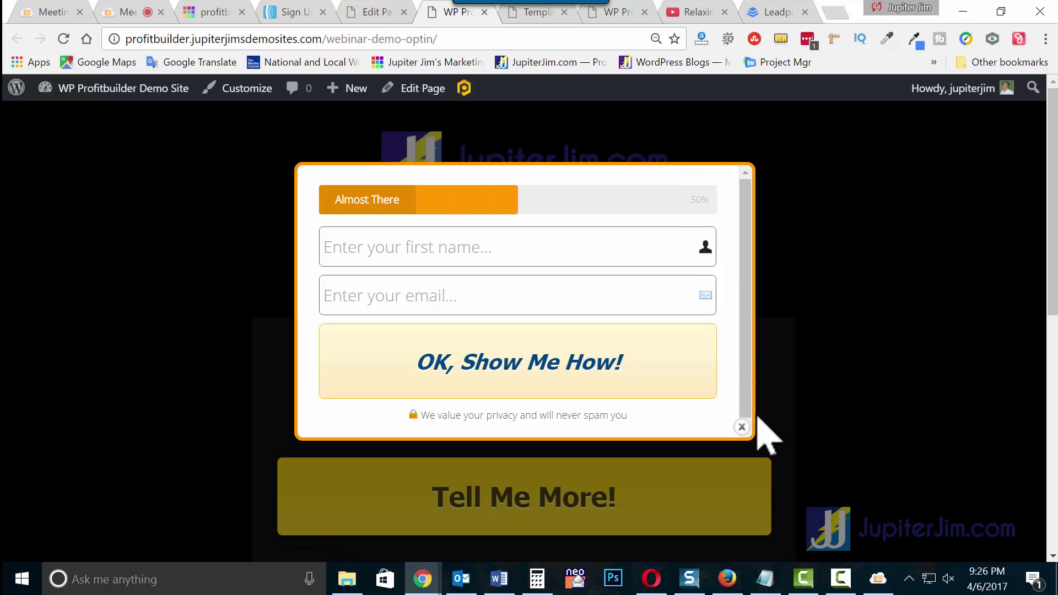
Step: Dismiss the opt-in popup on the published page and look over the headline box
{"action": "left_click", "coordinate": [741, 426]}
{"action": "mouse_move", "coordinate": [580, 67]}
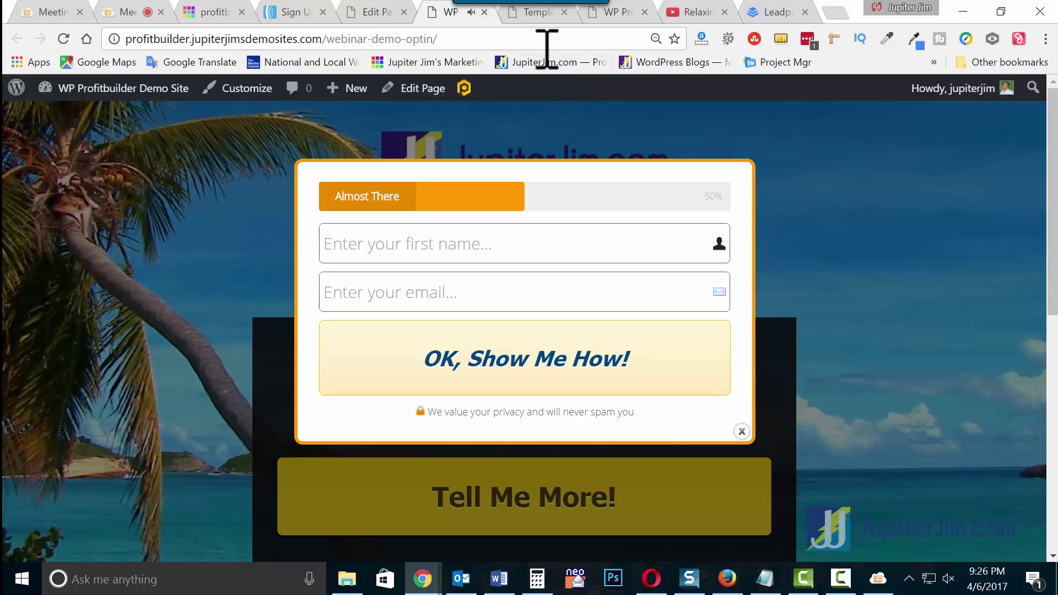
{"action": "left_click", "coordinate": [741, 431]}
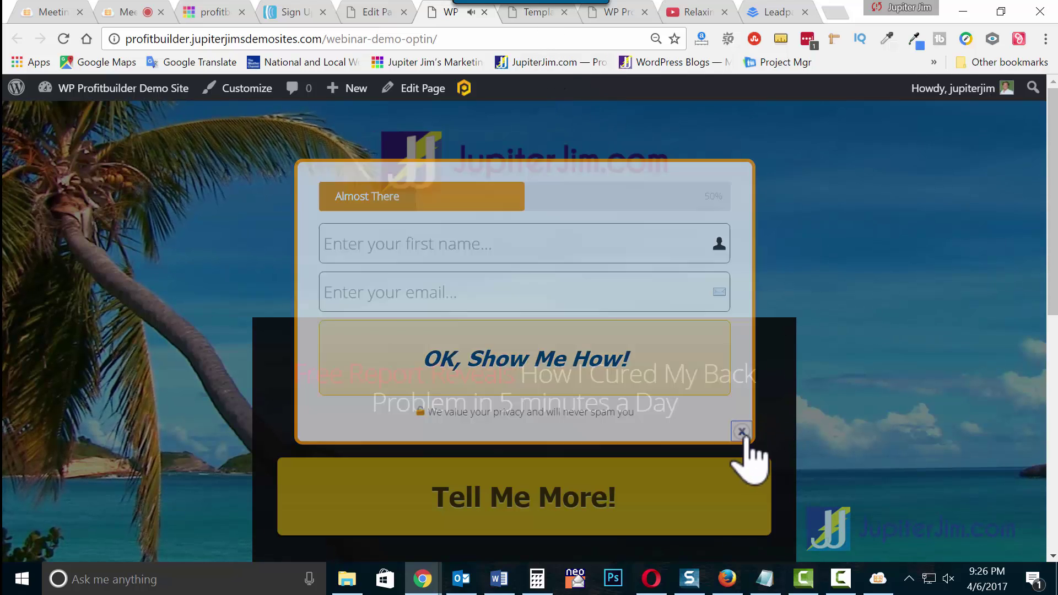
{"action": "scroll", "coordinate": [810, 387], "scroll_direction": "down", "scroll_amount": 2}
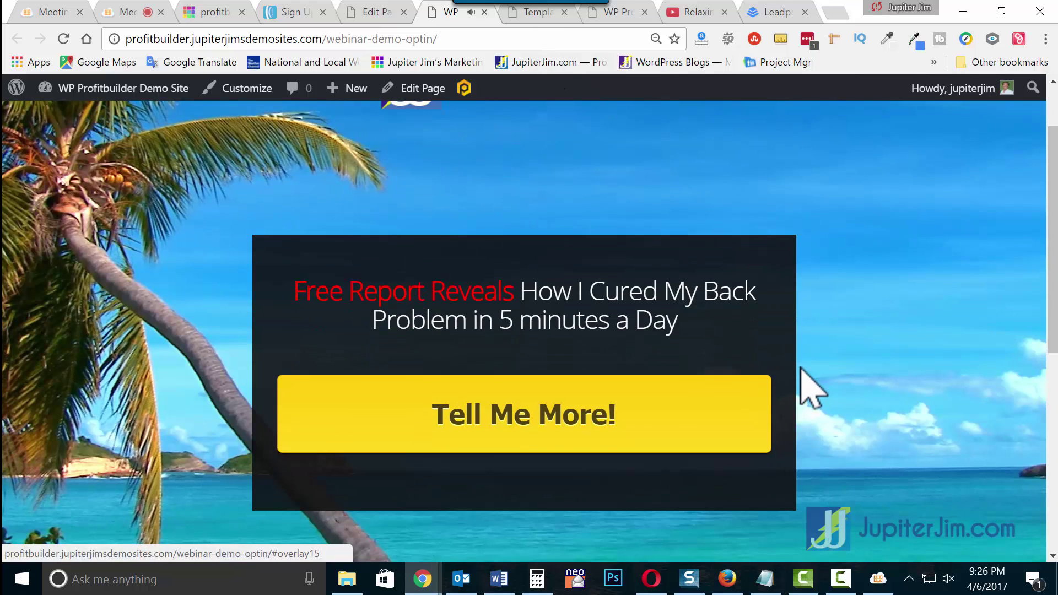
Step: Open the Tell Me More! opt-in form, submit it with a first name and e-mail address, and complete the human check
{"action": "left_click", "coordinate": [523, 426]}
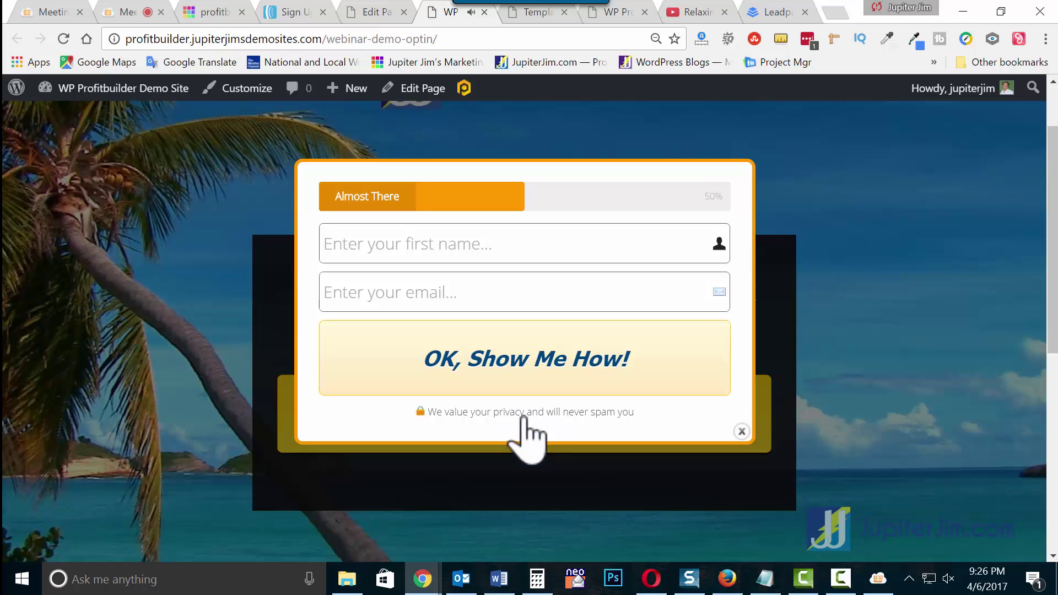
{"action": "left_click", "coordinate": [435, 258]}
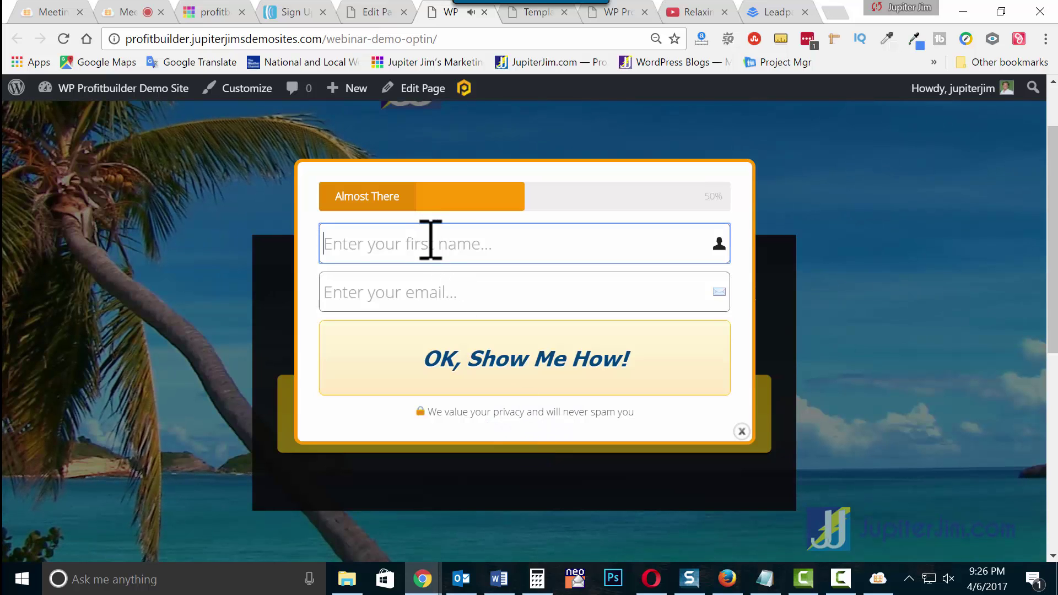
{"action": "type", "text": "Re"}
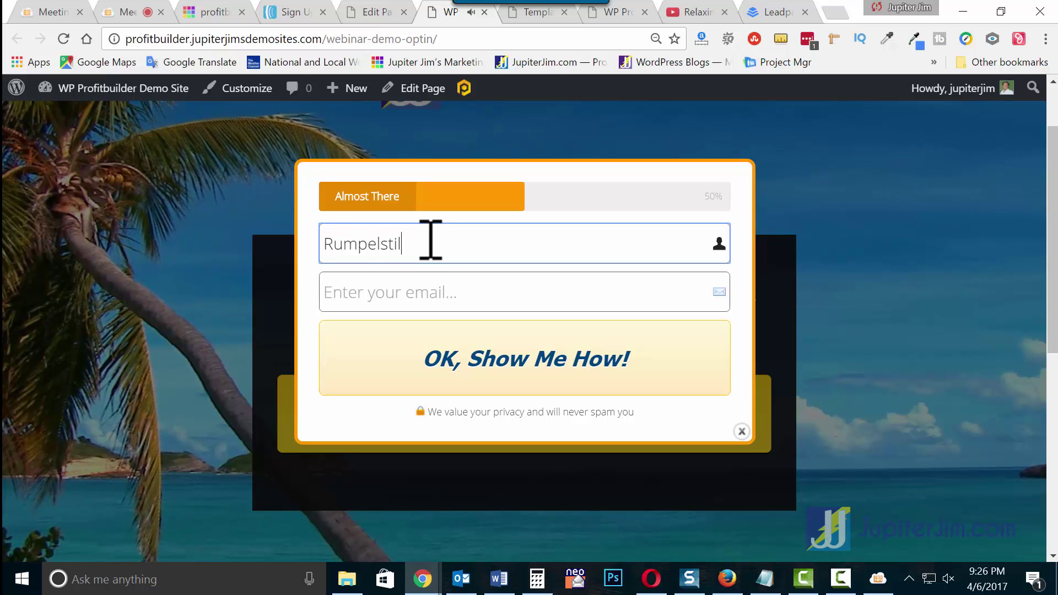
{"action": "type", "text": "mpelstiltskin"}
{"action": "key", "text": "Tab"}
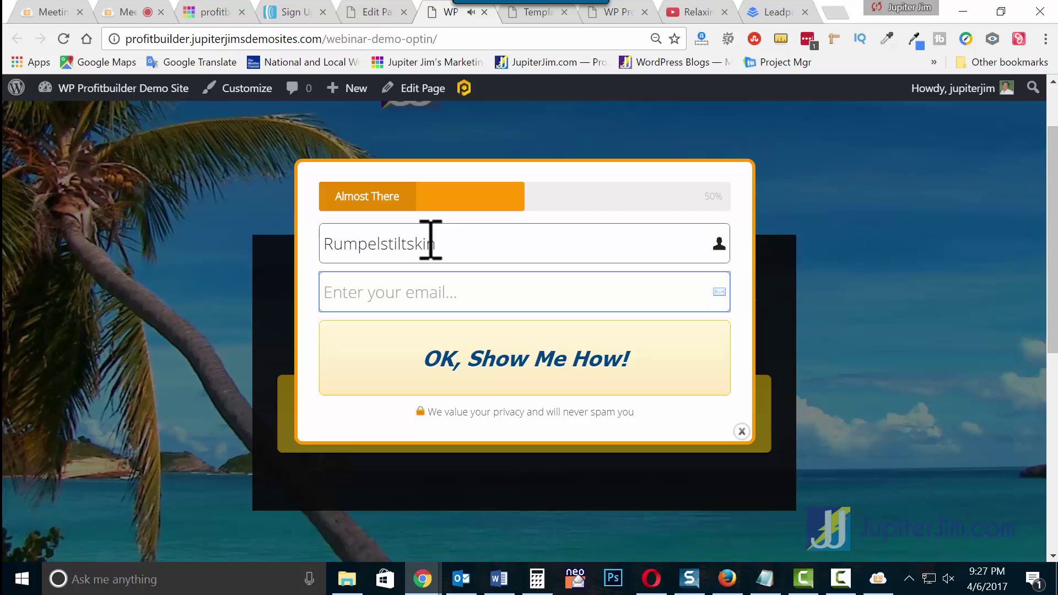
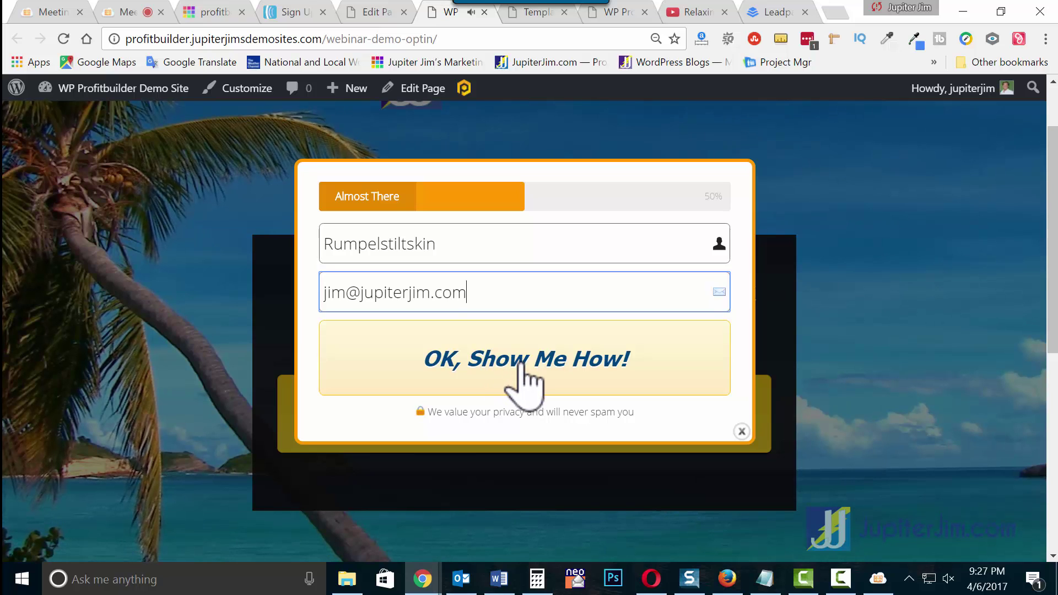
{"action": "left_click", "coordinate": [521, 365]}
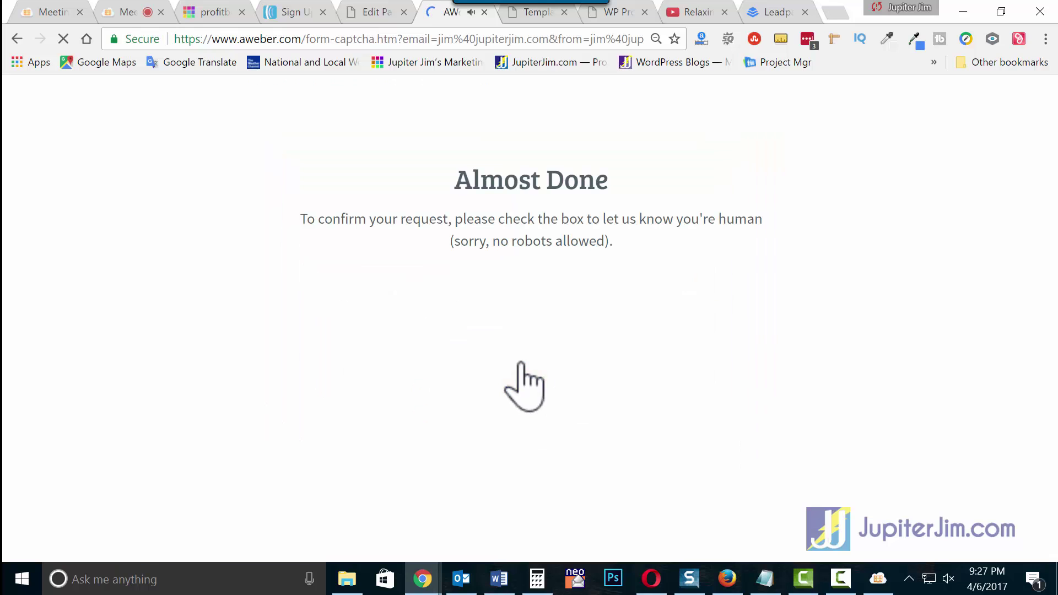
{"action": "left_click", "coordinate": [429, 298]}
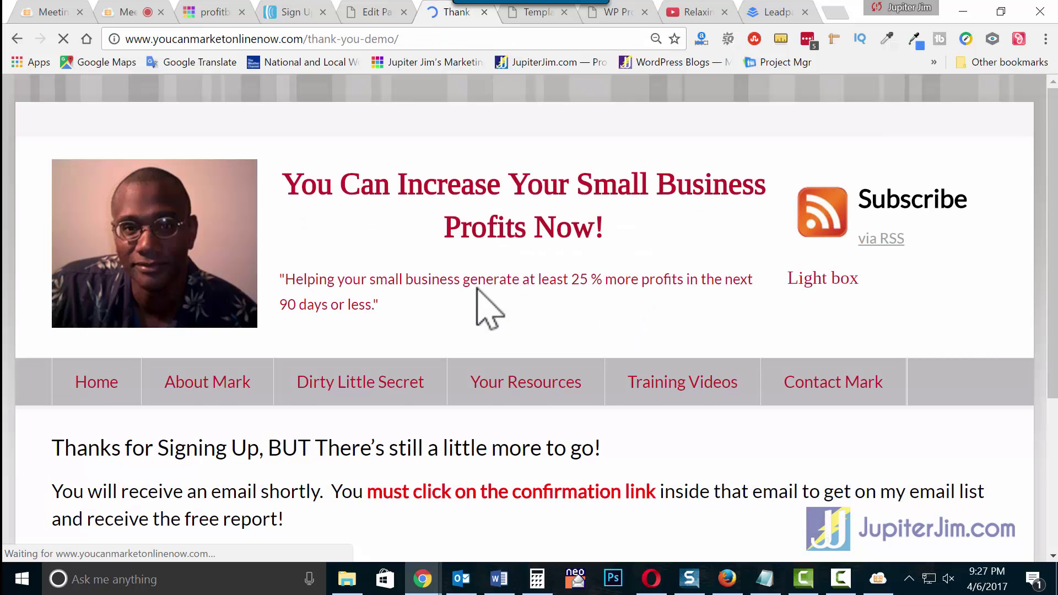
Step: Review the thank-you page's sign-up message, highlighting its confirmation-link text and dismissing the popup
{"action": "scroll", "coordinate": [439, 393], "scroll_direction": "down", "scroll_amount": 1}
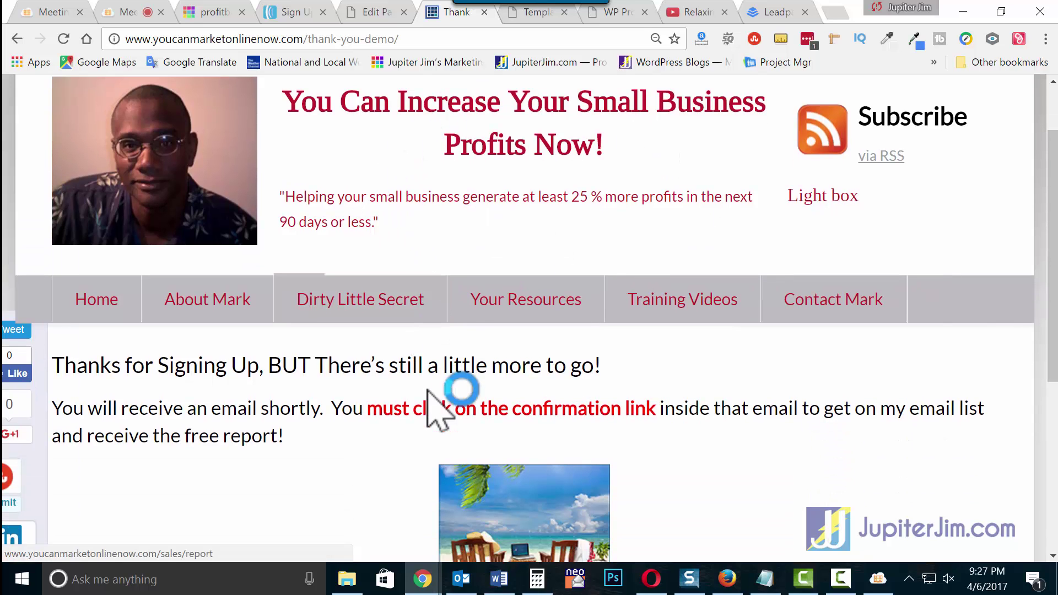
{"action": "left_click_drag", "start_coordinate": [78, 358], "coordinate": [682, 410]}
{"action": "scroll", "coordinate": [302, 319], "scroll_direction": "down", "scroll_amount": 1}
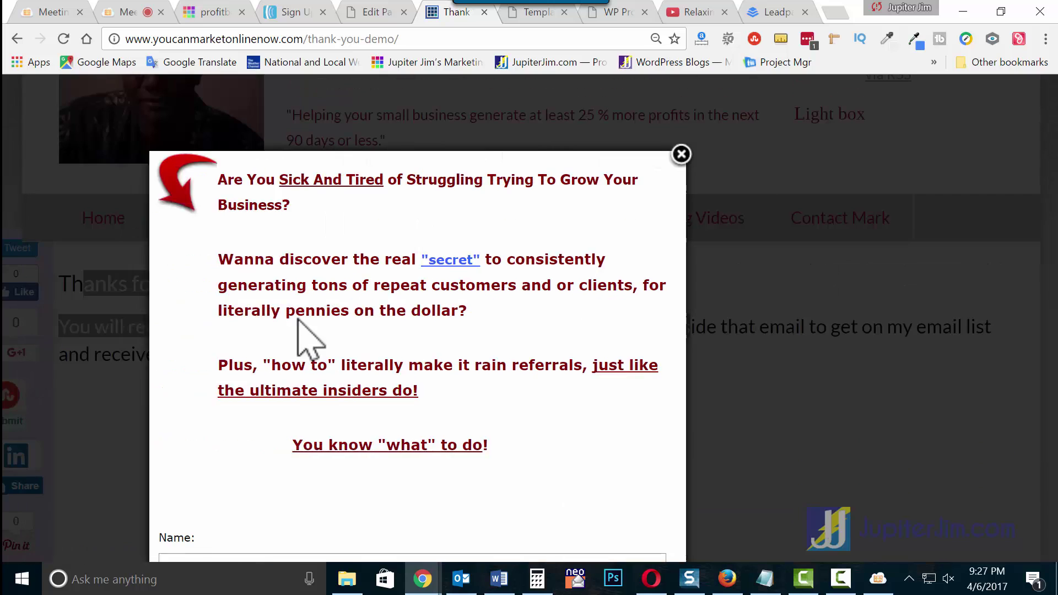
{"action": "left_click", "coordinate": [785, 156]}
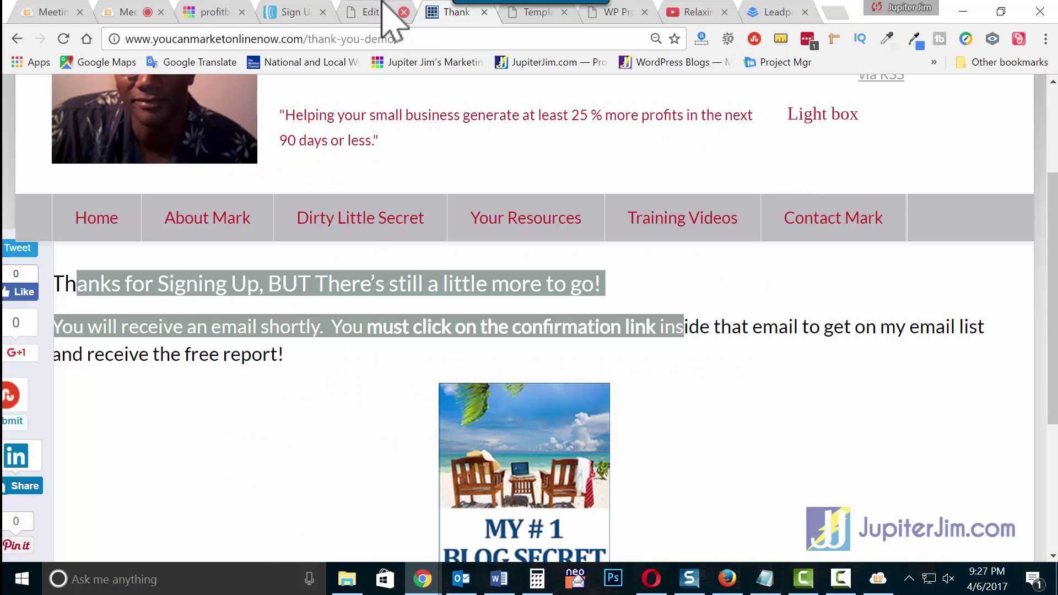
{"action": "scroll", "coordinate": [100, 286], "scroll_direction": "up", "scroll_amount": 3}
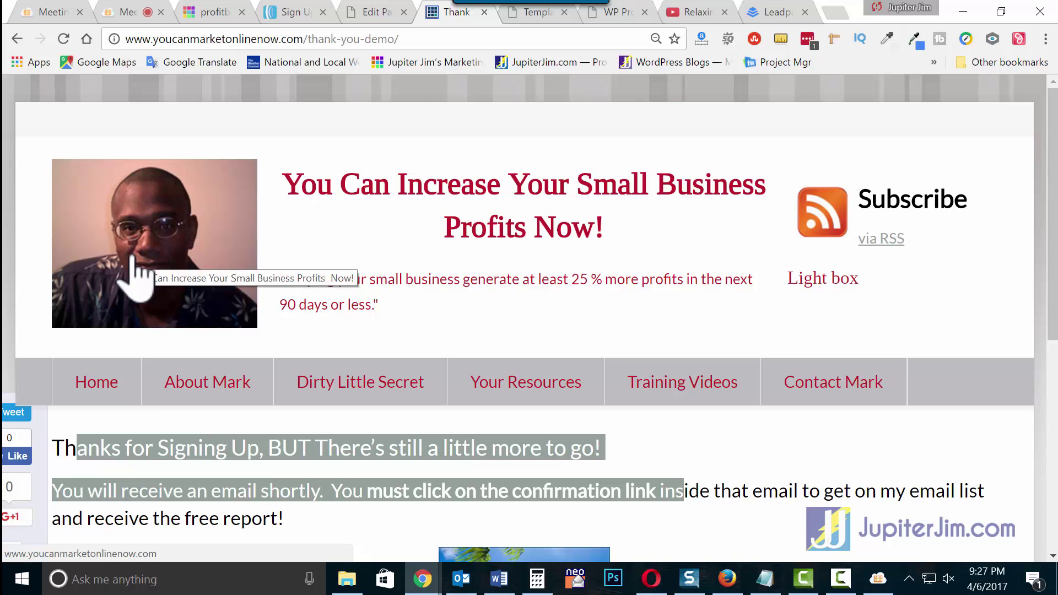
Step: Check the current list and the form's raw HTML code in AWeber, and return to the thank-you page
{"action": "left_click", "coordinate": [306, 12]}
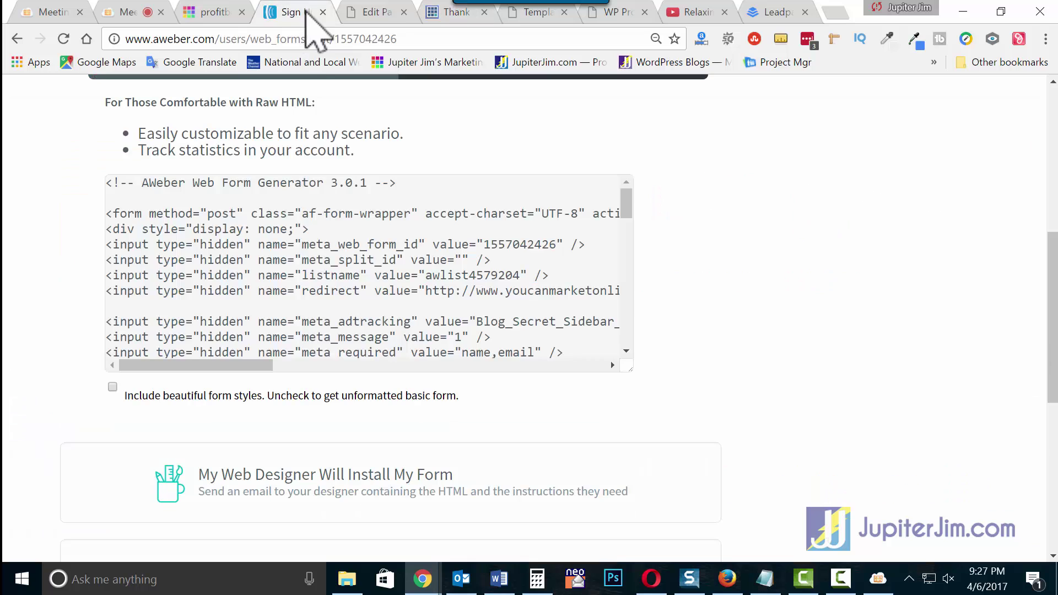
{"action": "scroll", "coordinate": [832, 265], "scroll_direction": "up", "scroll_amount": 8}
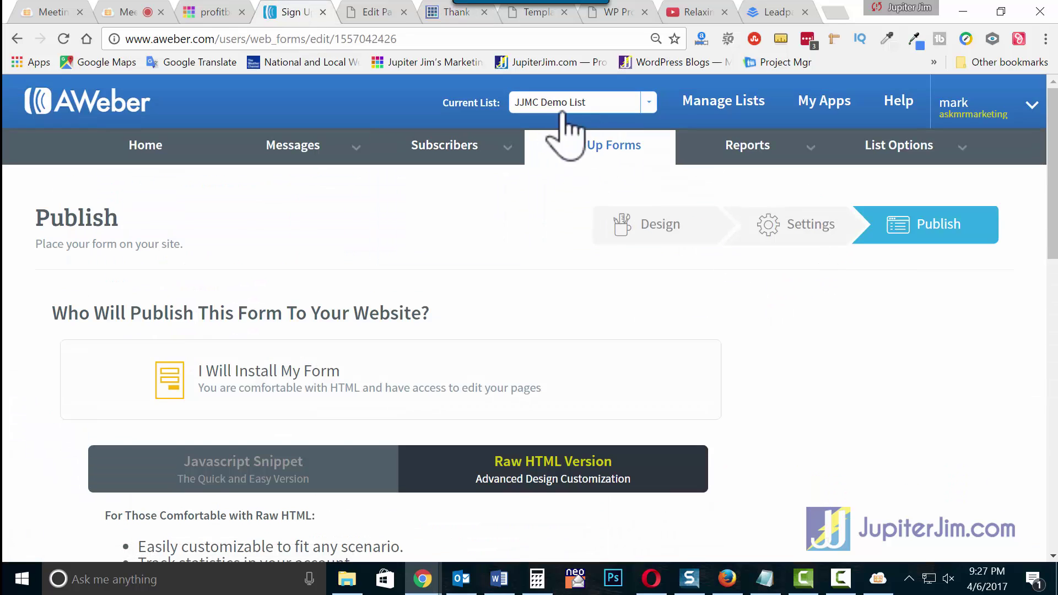
{"action": "scroll", "coordinate": [705, 356], "scroll_direction": "down", "scroll_amount": 3}
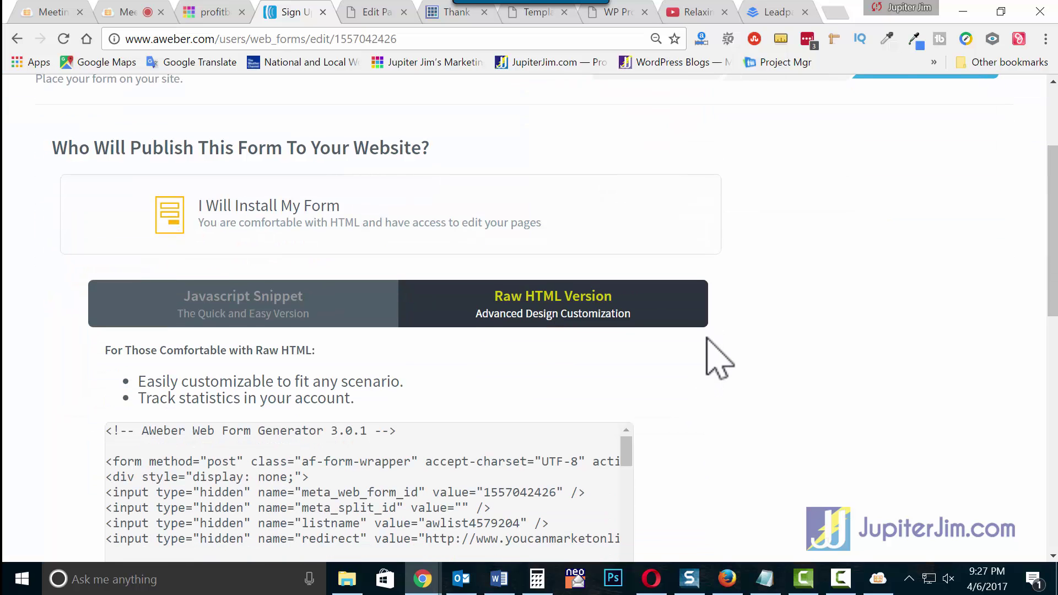
{"action": "scroll", "coordinate": [707, 338], "scroll_direction": "down", "scroll_amount": 3}
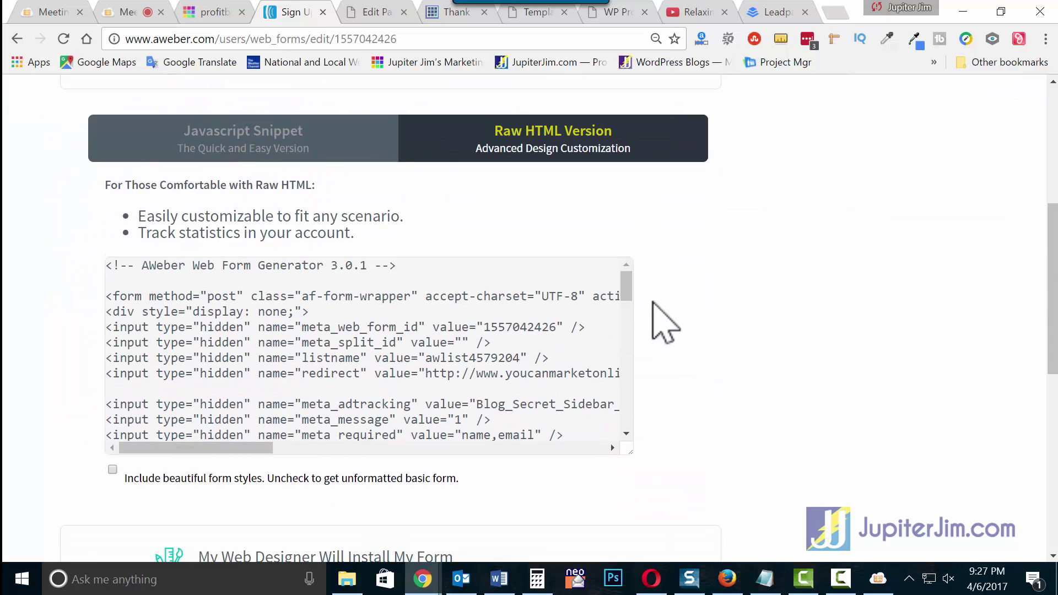
{"action": "left_click", "coordinate": [377, 12]}
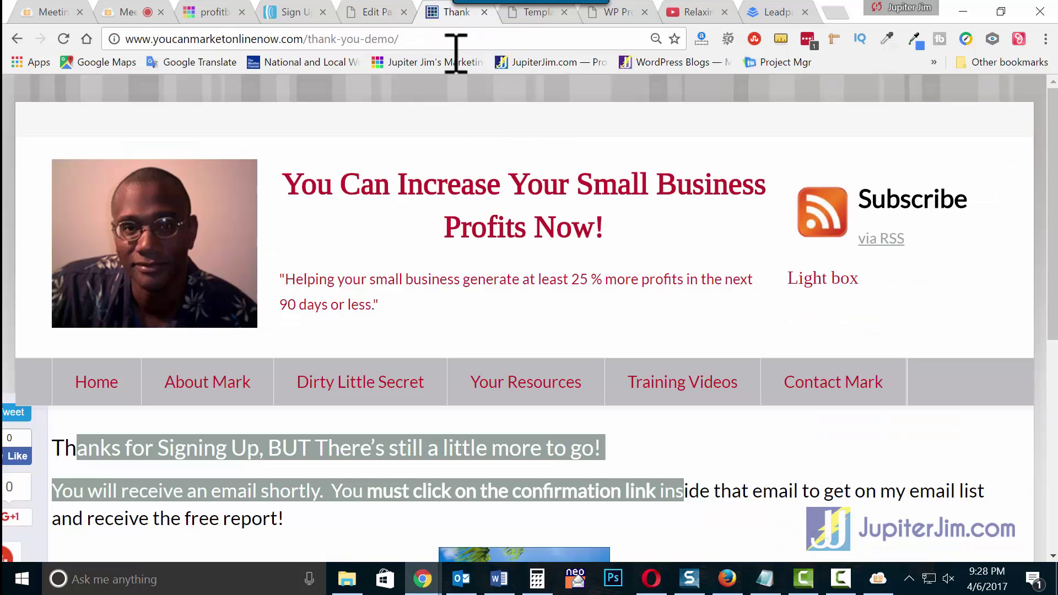
Step: Highlight the thank-you-demo part of the thank-you page's address and close that page
{"action": "left_click", "coordinate": [443, 12]}
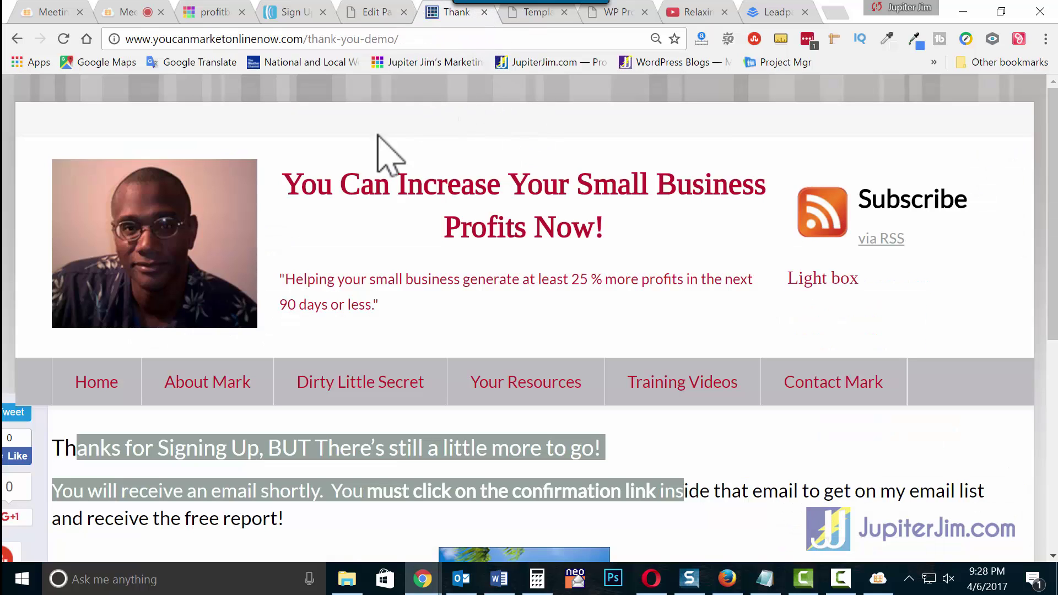
{"action": "left_click_drag", "start_coordinate": [309, 39], "coordinate": [402, 39]}
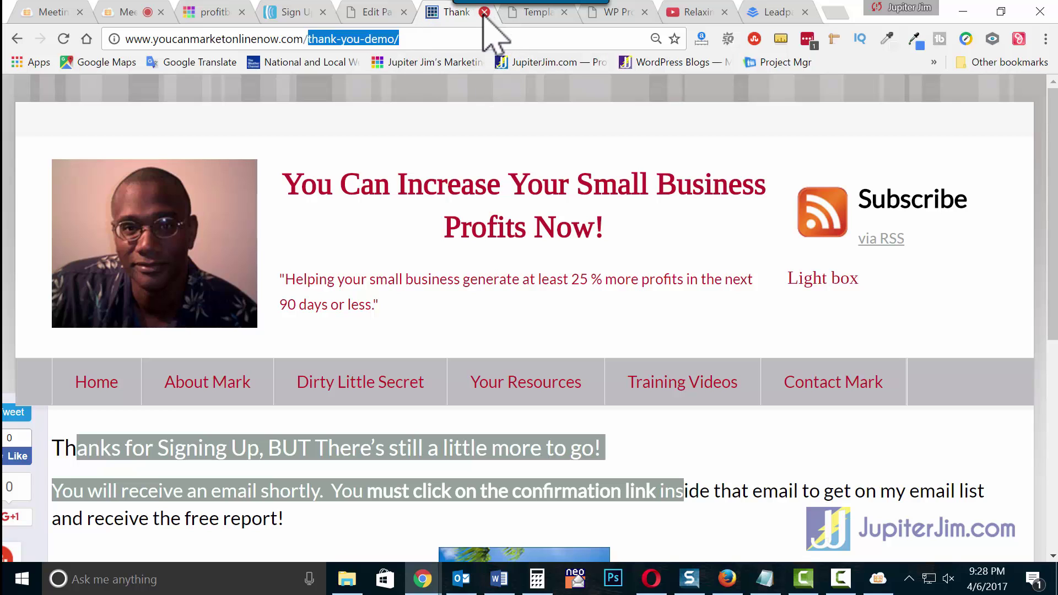
{"action": "left_click", "coordinate": [484, 12]}
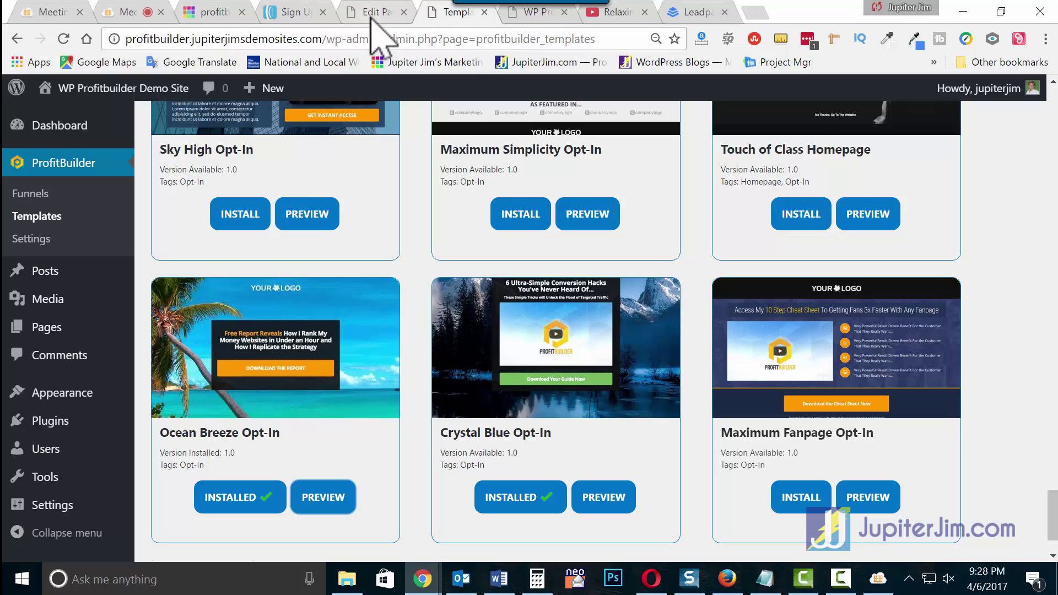
Step: Open the published Webinar Demo Optin page in a new tab from its permalink and dismiss the opt-in popup
{"action": "left_click", "coordinate": [372, 10]}
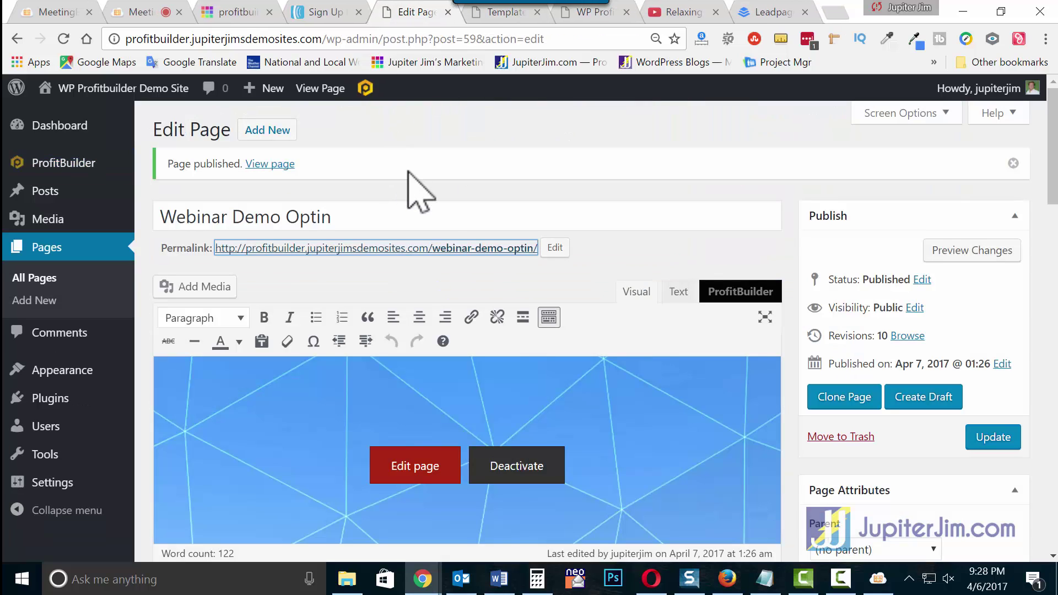
{"action": "right_click", "coordinate": [427, 249]}
{"action": "left_click", "coordinate": [462, 260]}
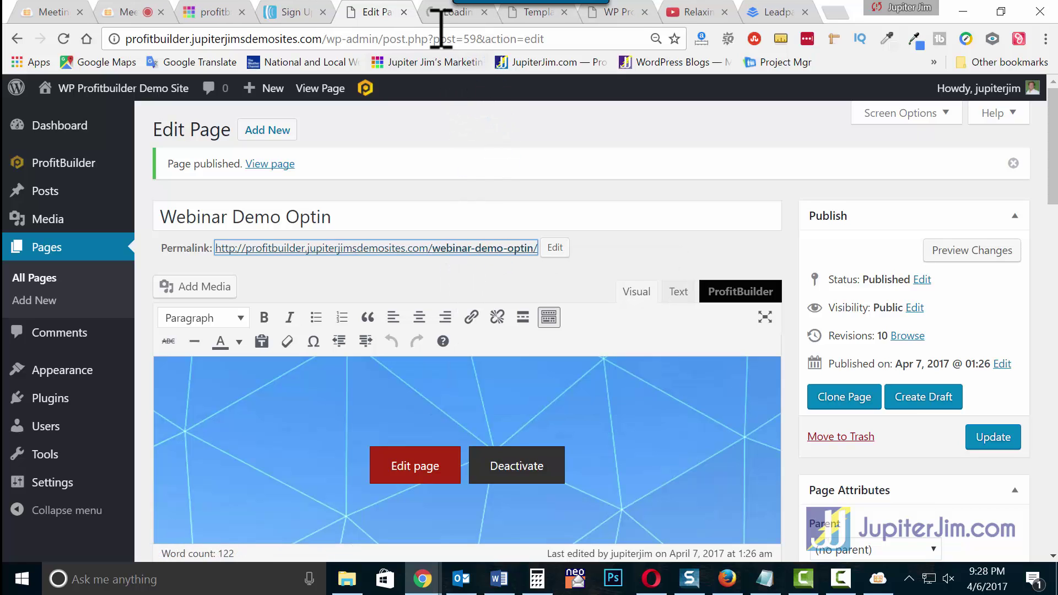
{"action": "left_click", "coordinate": [439, 12]}
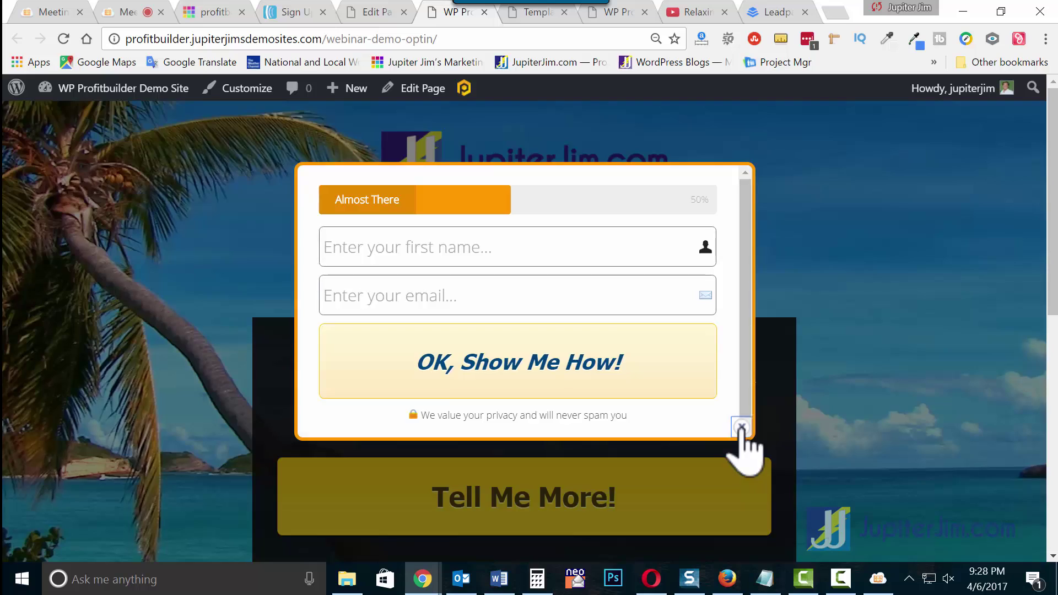
{"action": "left_click", "coordinate": [741, 427]}
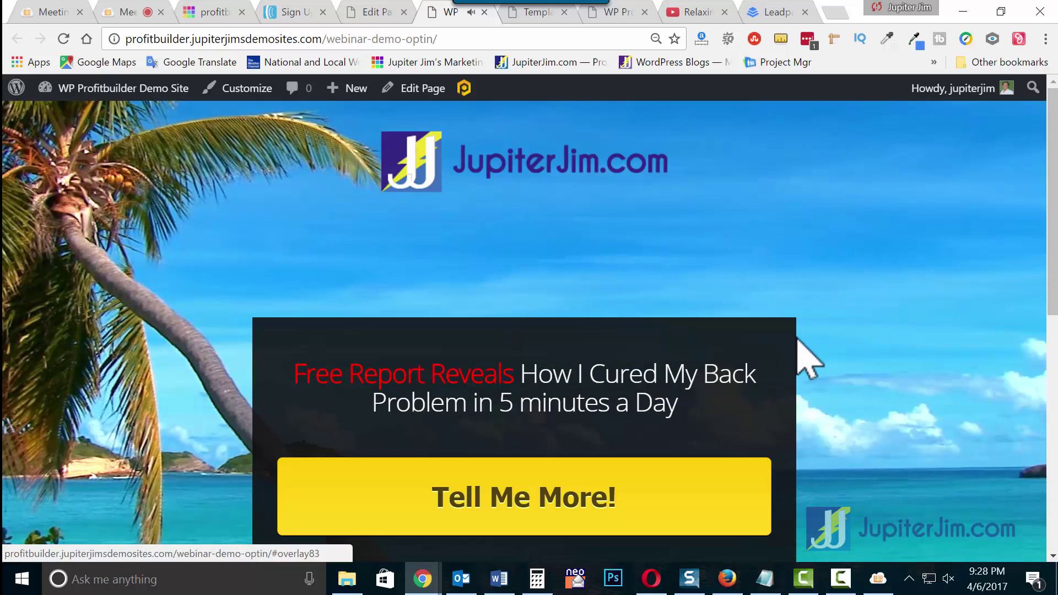
Step: Unmute the computer sound, raise the volume to 28 to hear the page's ocean background video, and mute it again
{"action": "key", "text": "XF86AudioMute"}
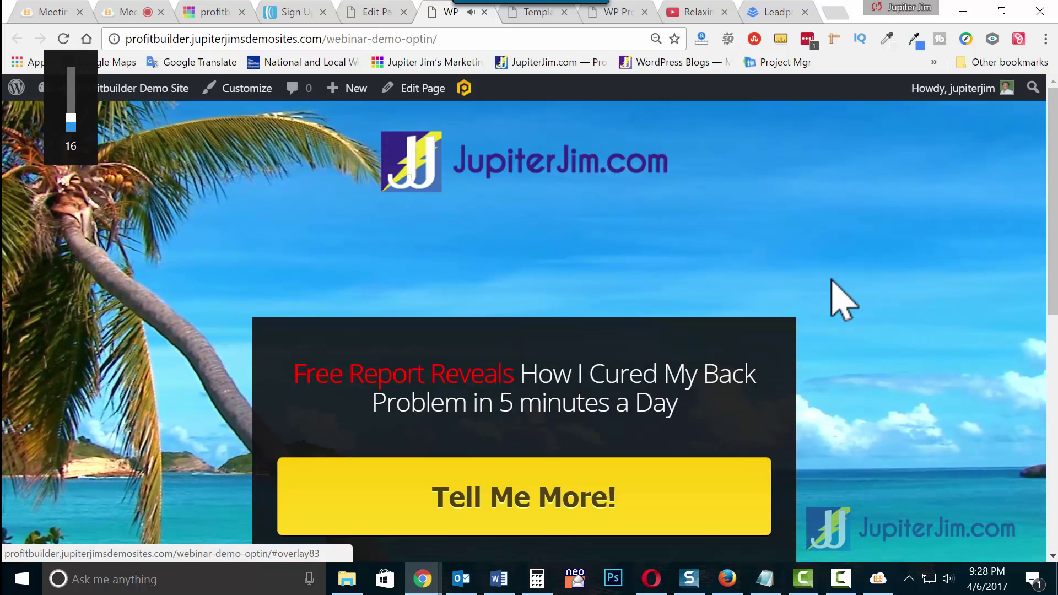
{"action": "key", "text": "XF86AudioRaiseVolume"}
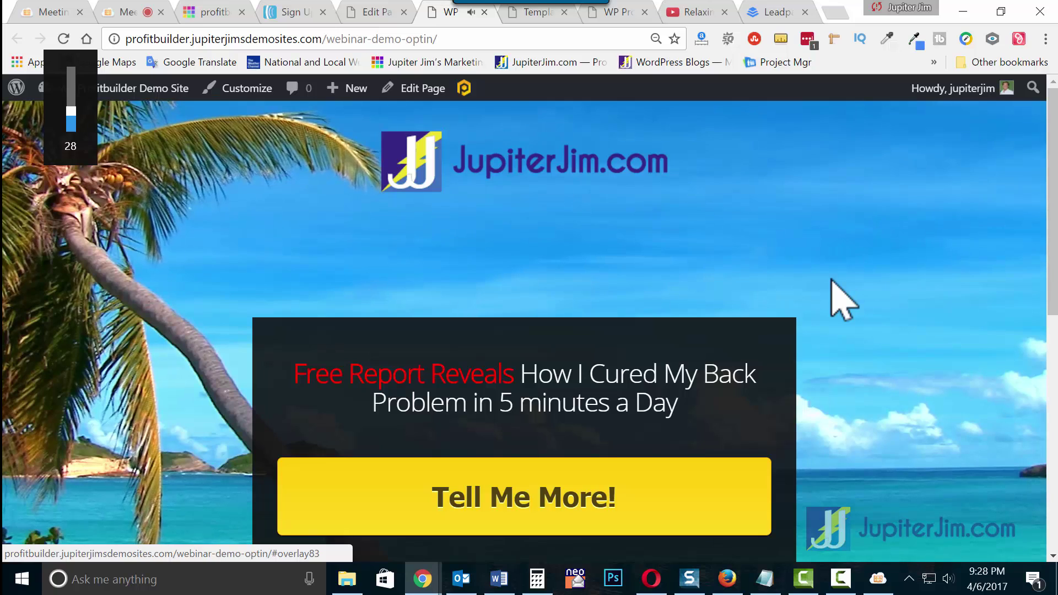
{"action": "key", "text": "XF86AudioMute"}
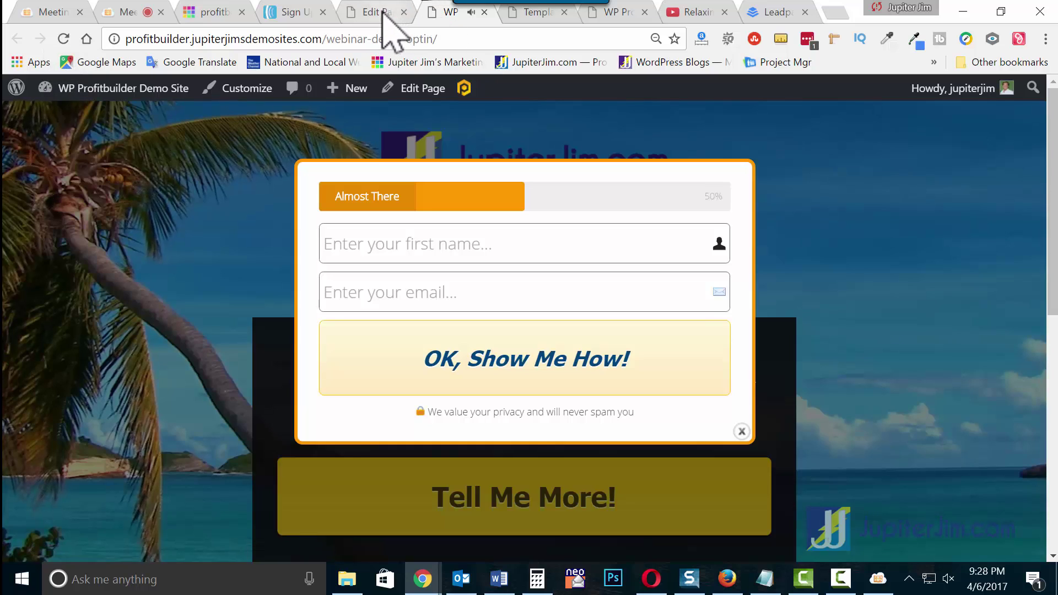
Step: Copy the video ID lE6RYpe9IT0 from the address of YouTube's "Relaxing Music with Nature Sounds - Waterfall HD" and look over its description
{"action": "left_click", "coordinate": [394, 12]}
{"action": "scroll", "coordinate": [845, 353], "scroll_direction": "down", "scroll_amount": 10}
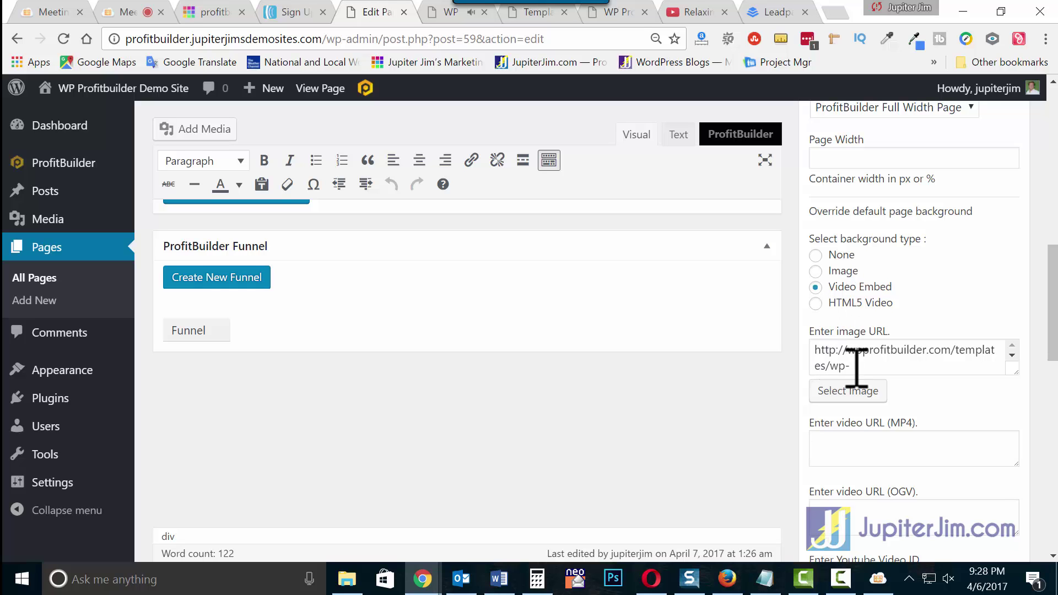
{"action": "left_click", "coordinate": [705, 14]}
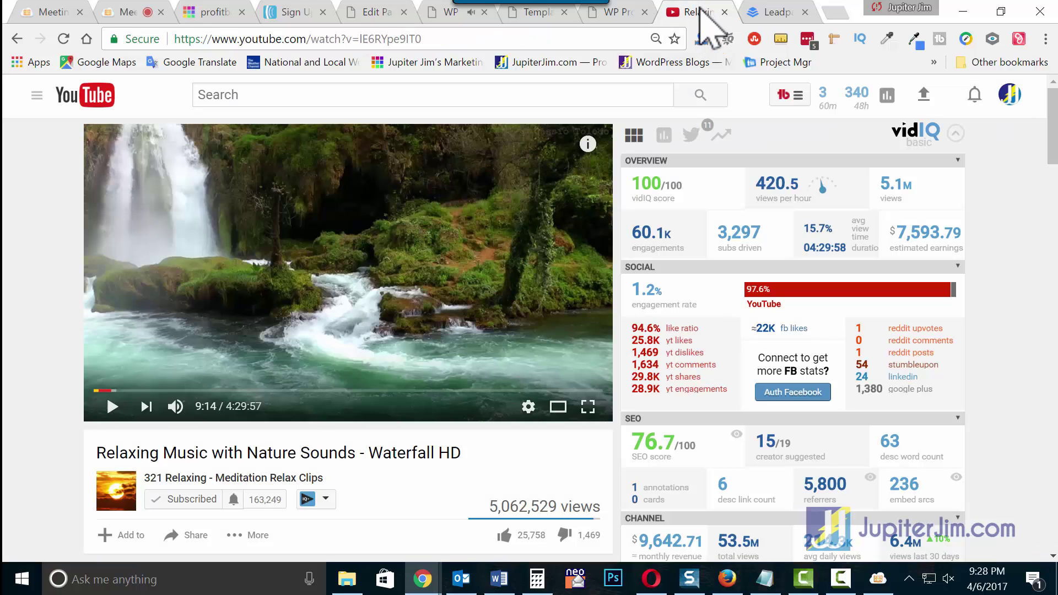
{"action": "left_click", "coordinate": [456, 47]}
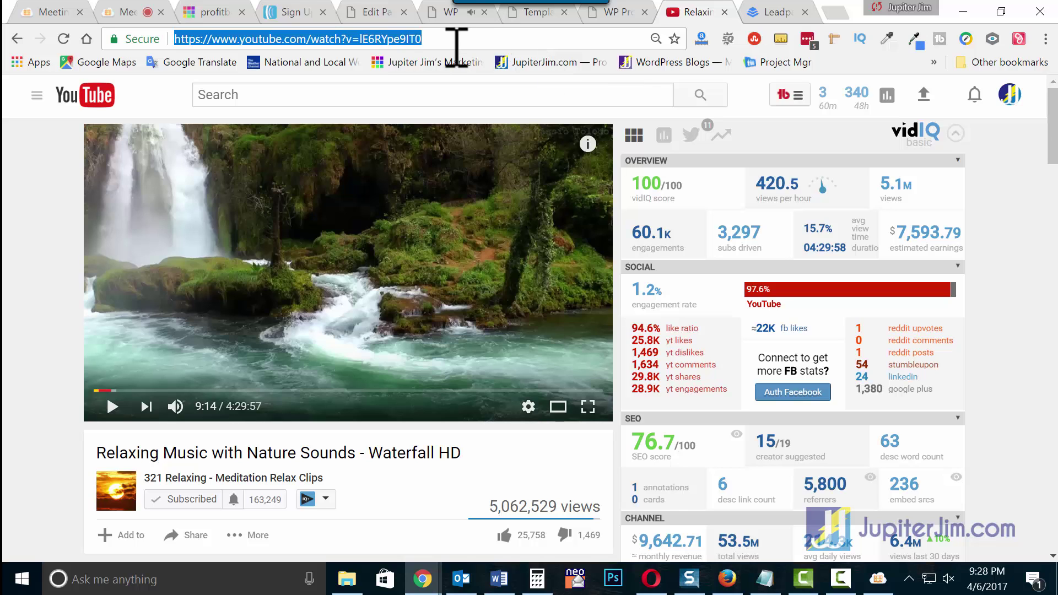
{"action": "left_click", "coordinate": [393, 39]}
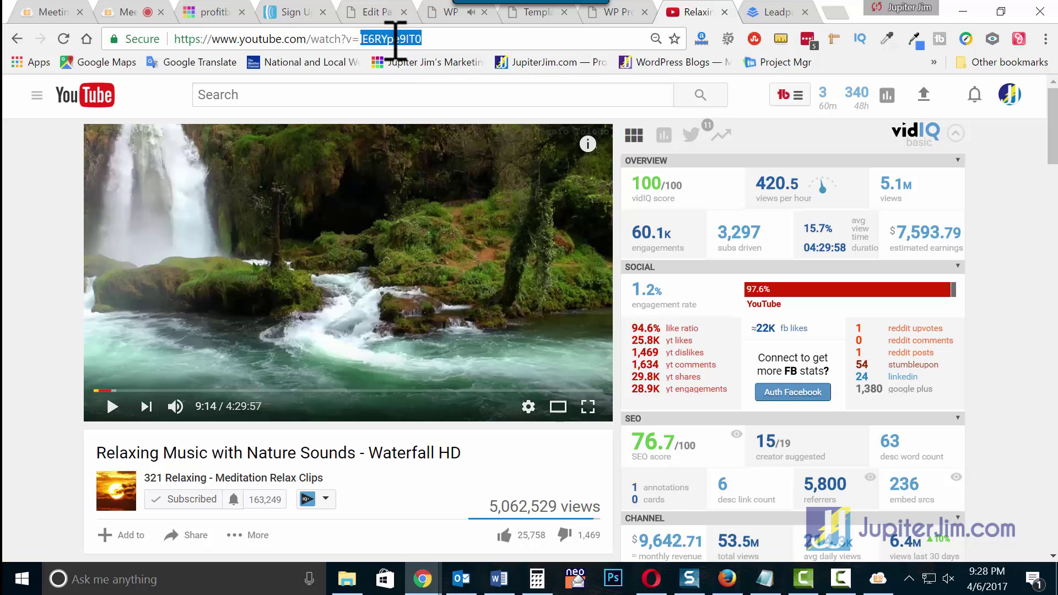
{"action": "right_click", "coordinate": [395, 38]}
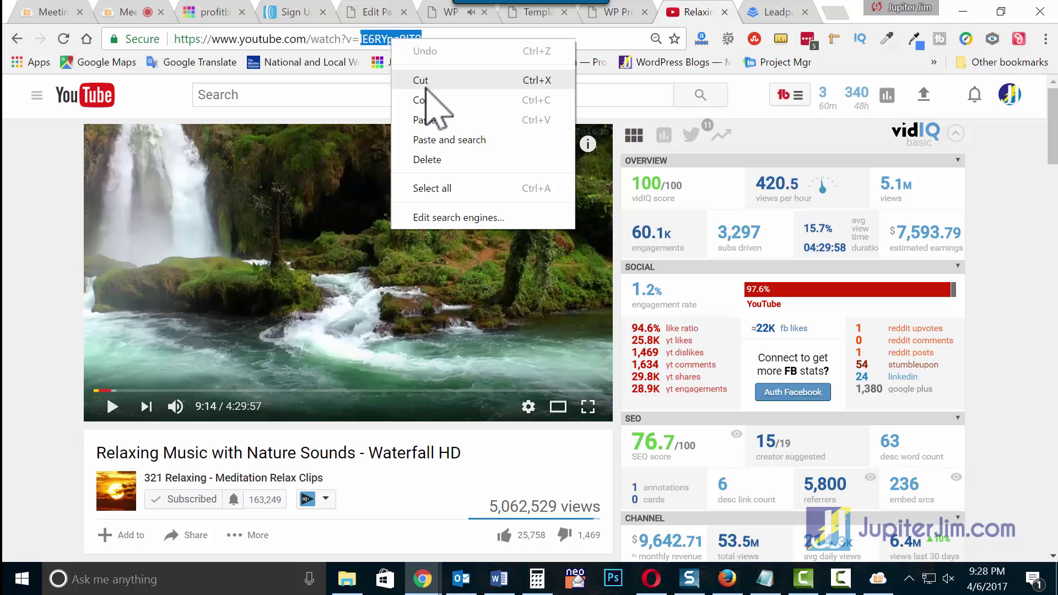
{"action": "left_click", "coordinate": [435, 98]}
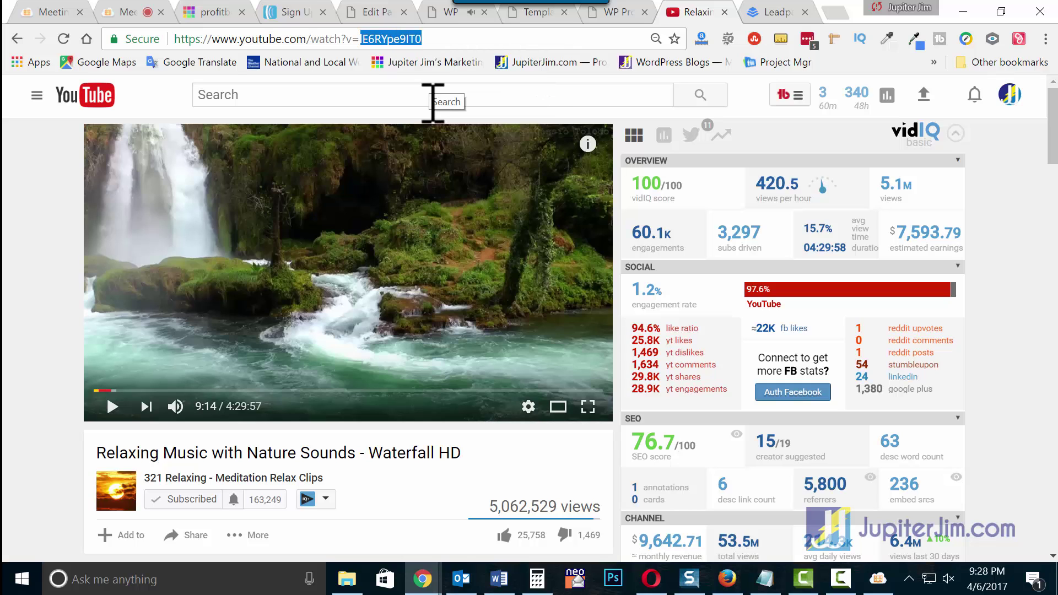
{"action": "scroll", "coordinate": [513, 438], "scroll_direction": "down", "scroll_amount": 1}
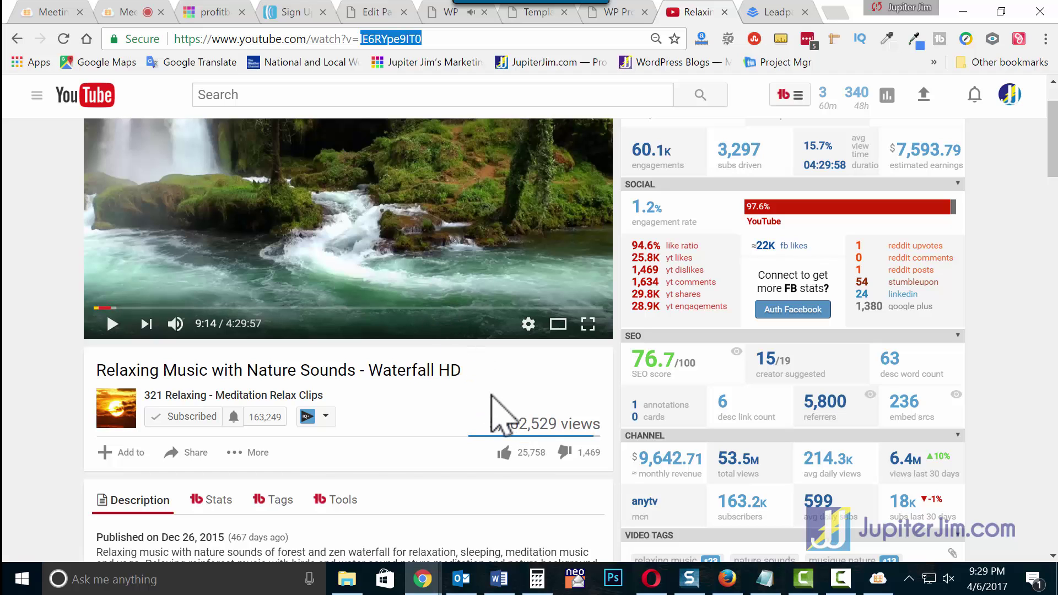
{"action": "scroll", "coordinate": [484, 441], "scroll_direction": "down", "scroll_amount": 3}
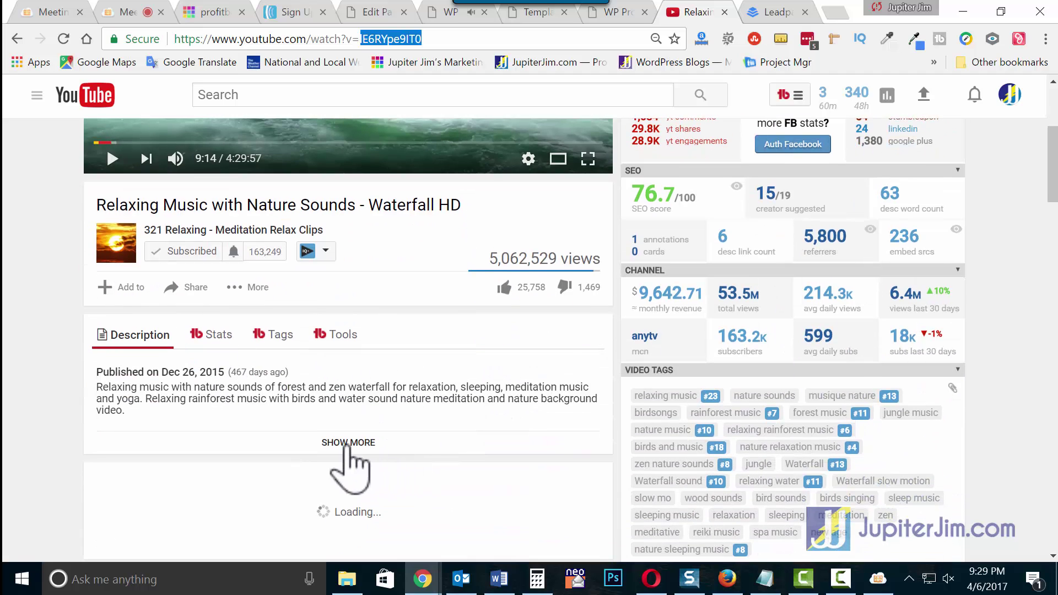
{"action": "scroll", "coordinate": [440, 388], "scroll_direction": "up", "scroll_amount": 1}
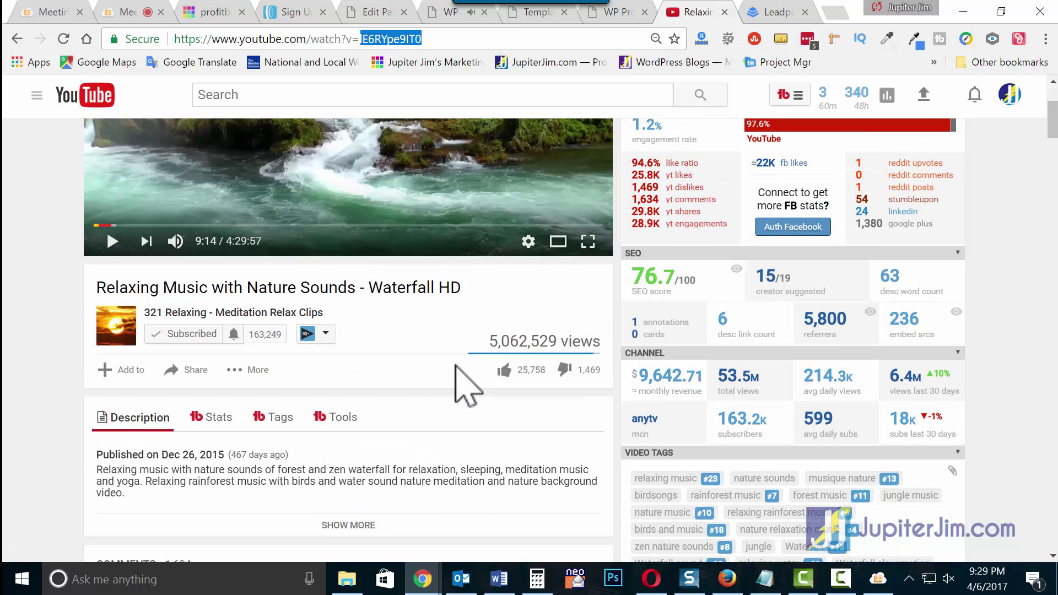
{"action": "scroll", "coordinate": [455, 366], "scroll_direction": "up", "scroll_amount": 3}
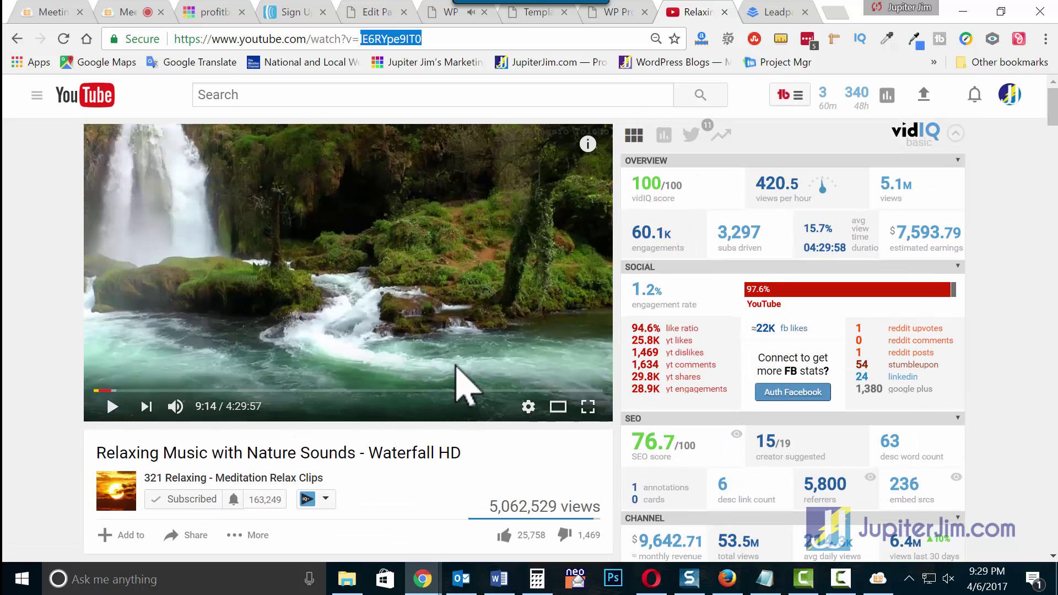
Step: Set the opt-in page's background Youtube Video ID to lE6RYpe9IT0, enable HD Youtube Video, and update the page
{"action": "left_click", "coordinate": [385, 13]}
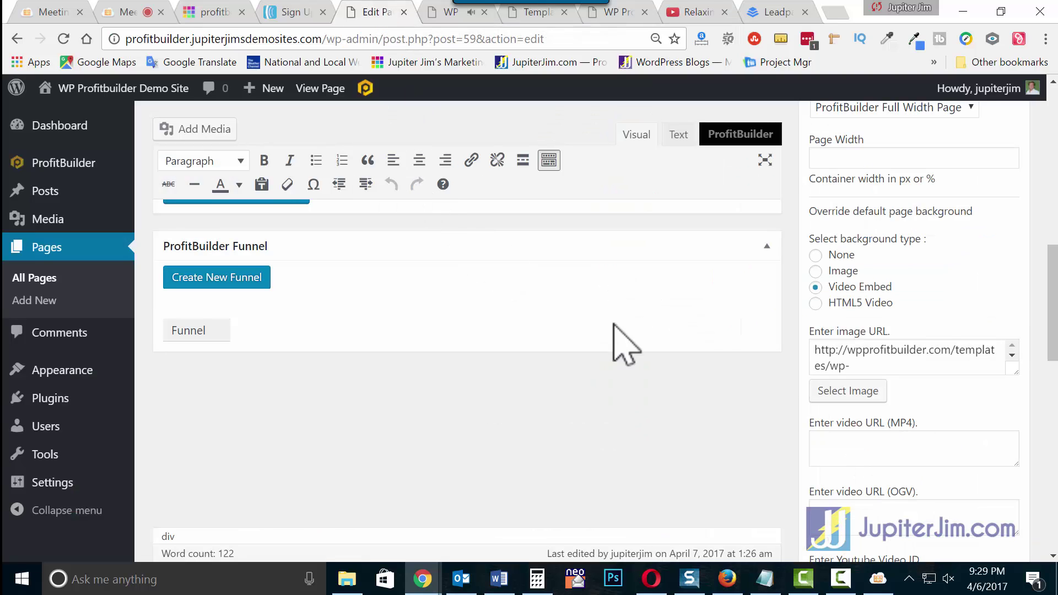
{"action": "scroll", "coordinate": [815, 435], "scroll_direction": "down", "scroll_amount": 3}
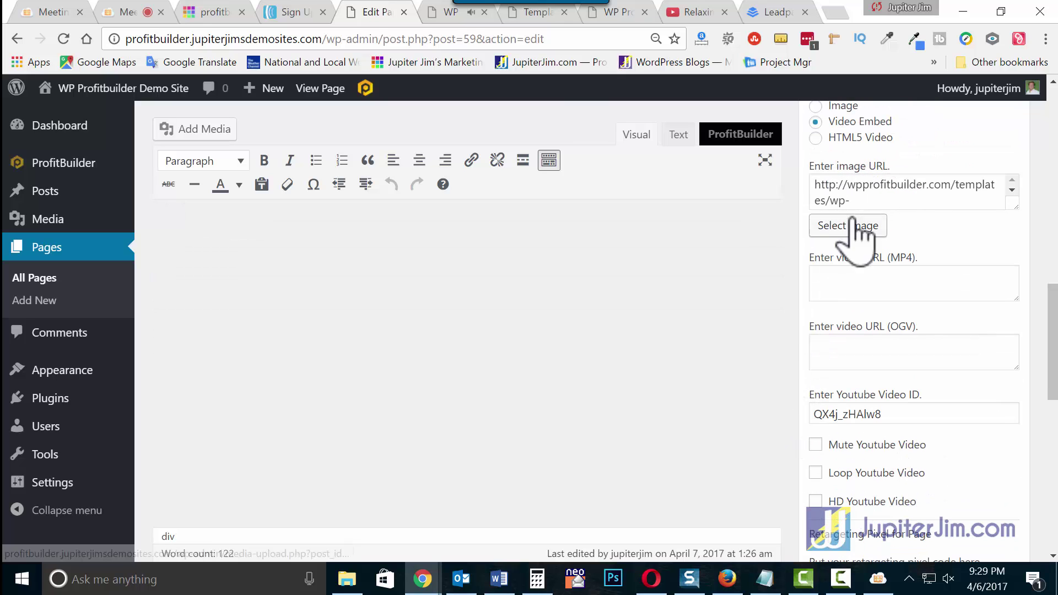
{"action": "left_click_drag", "start_coordinate": [1016, 207], "coordinate": [1031, 263]}
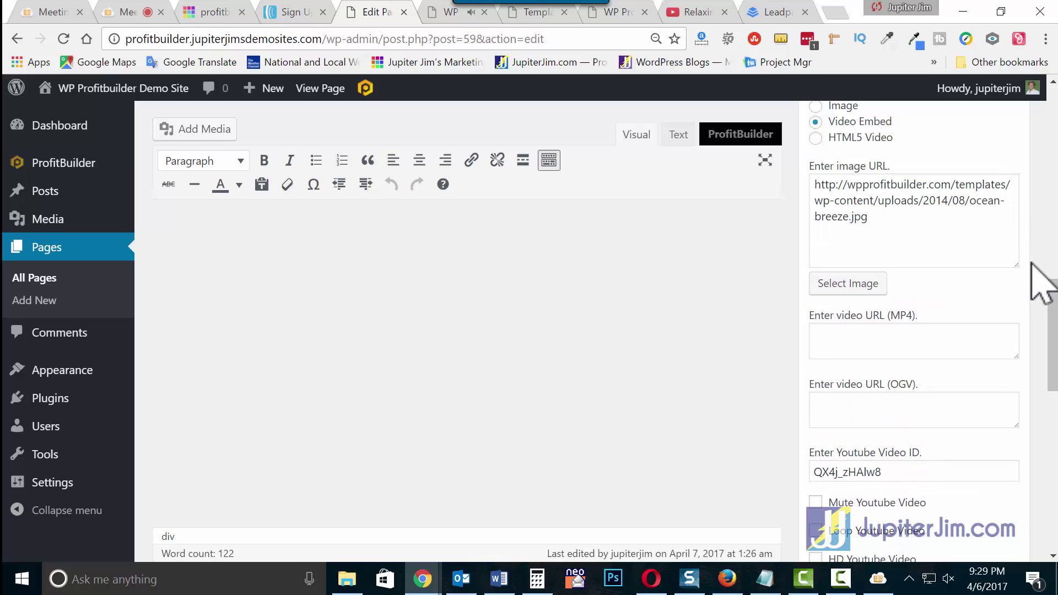
{"action": "scroll", "coordinate": [802, 301], "scroll_direction": "down", "scroll_amount": 3}
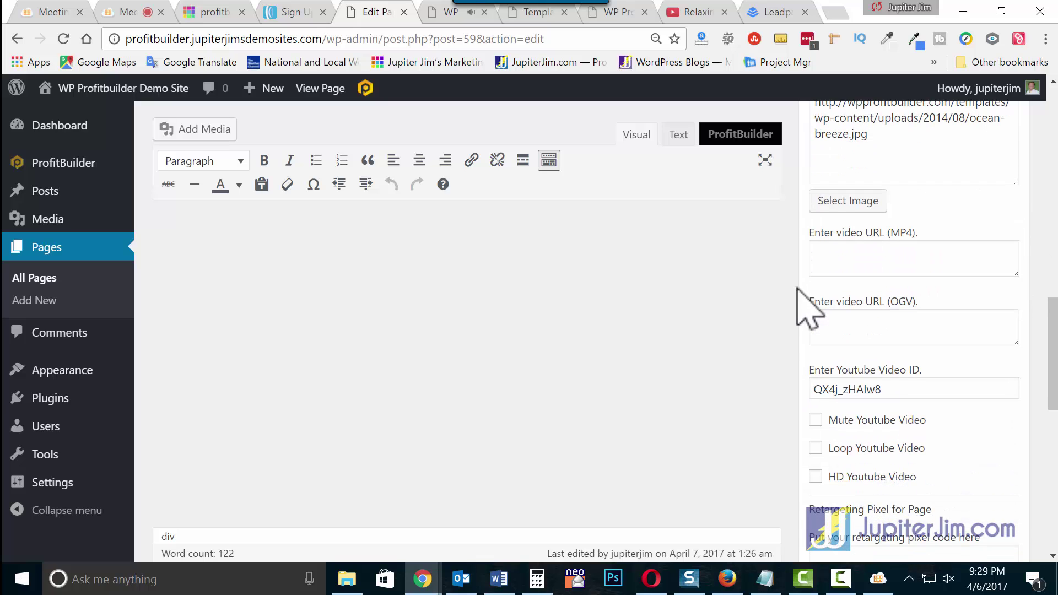
{"action": "left_click_drag", "start_coordinate": [911, 308], "coordinate": [772, 303]}
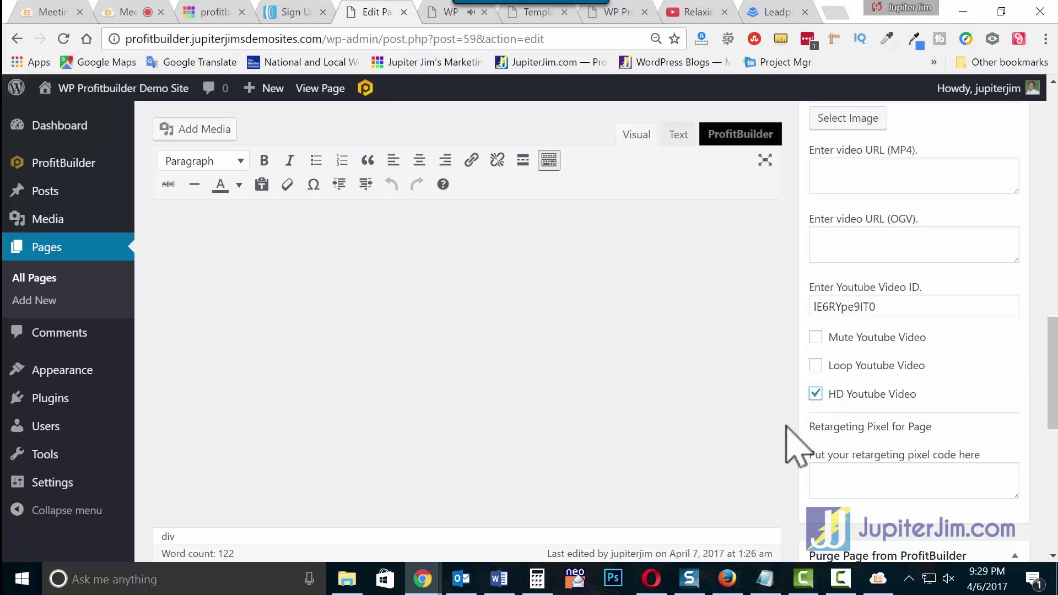
{"action": "scroll", "coordinate": [793, 446], "scroll_direction": "up", "scroll_amount": 10}
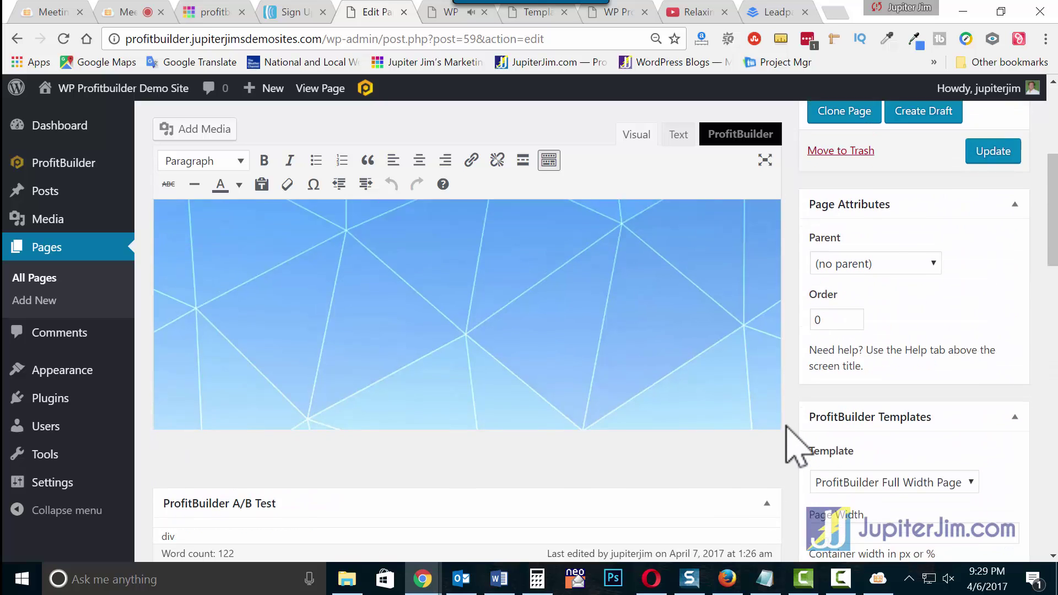
{"action": "scroll", "coordinate": [786, 425], "scroll_direction": "up", "scroll_amount": 2}
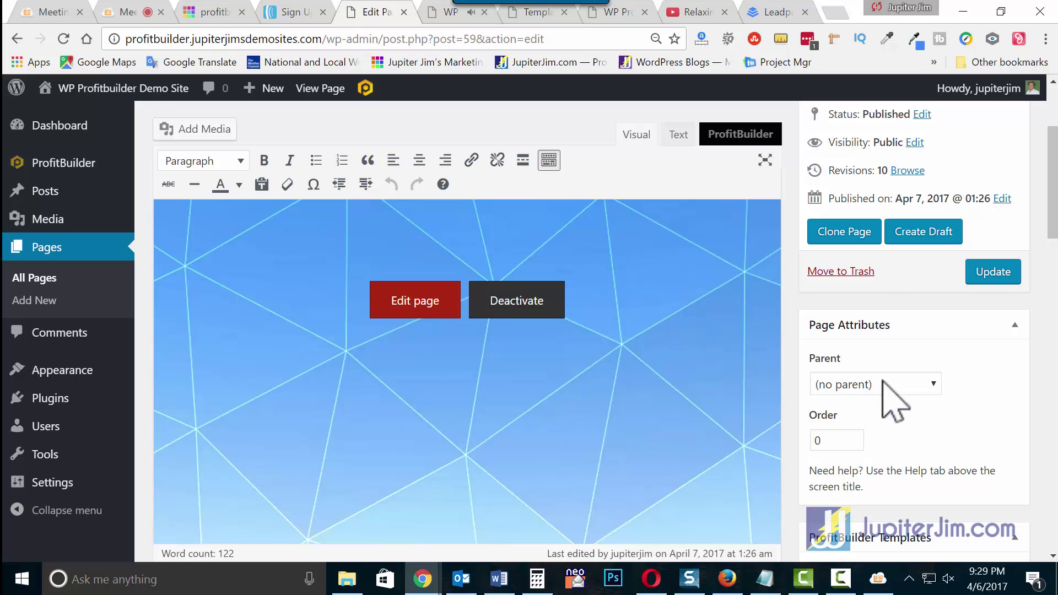
{"action": "left_click", "coordinate": [992, 272]}
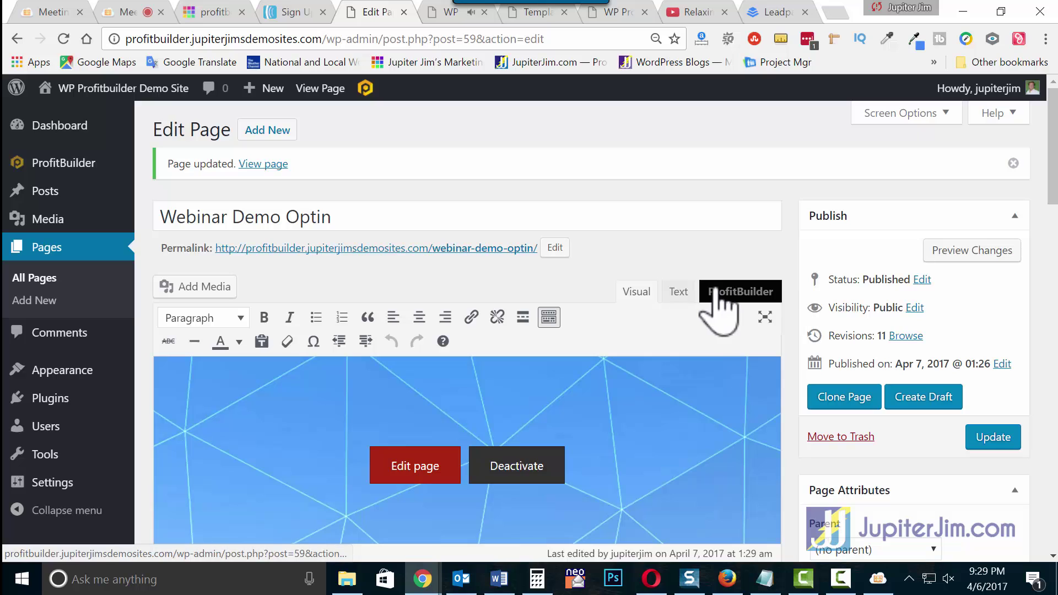
Step: Open the updated opt-in page in a new tab from its permalink and dismiss the popup over the waterfall background
{"action": "right_click", "coordinate": [375, 250]}
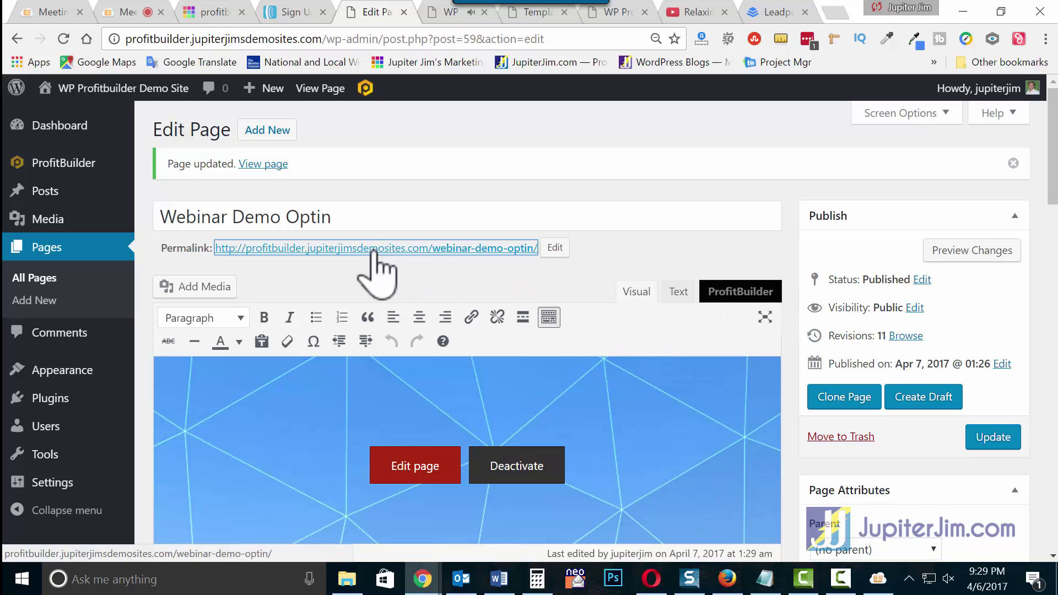
{"action": "left_click", "coordinate": [418, 263]}
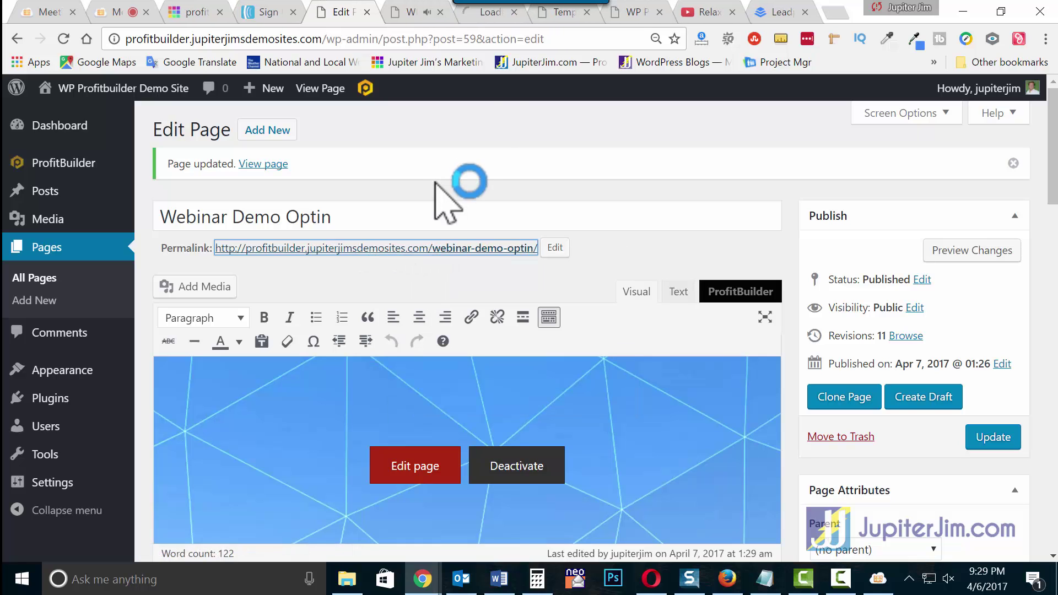
{"action": "left_click", "coordinate": [487, 13]}
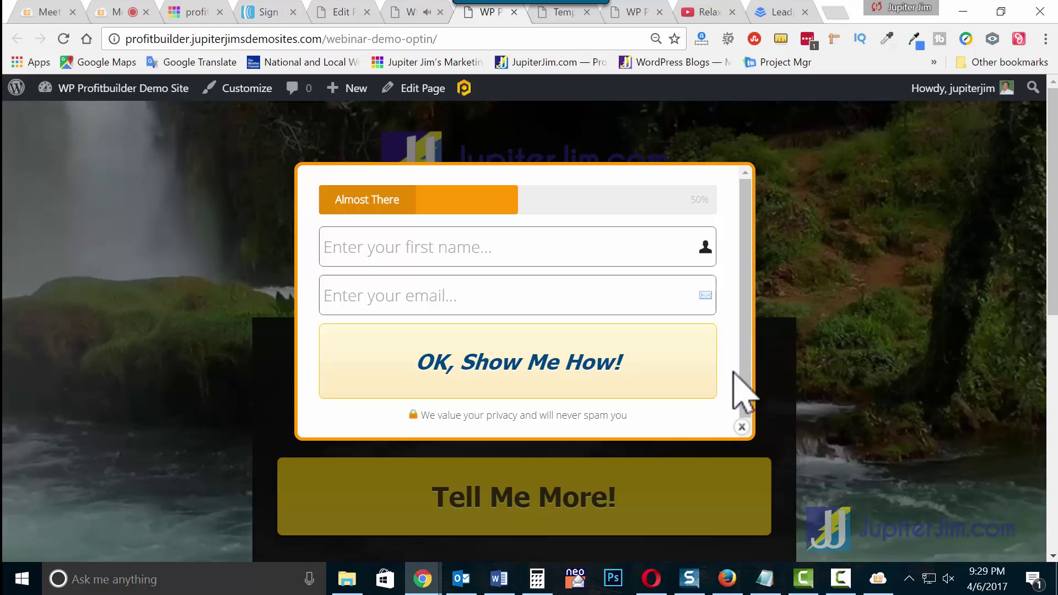
{"action": "left_click", "coordinate": [735, 431]}
Step: Raise the computer volume to 24 to listen to the waterfall background video, look over the page, and lower the volume to 18
{"action": "key", "text": "XF86AudioRaiseVolume"}
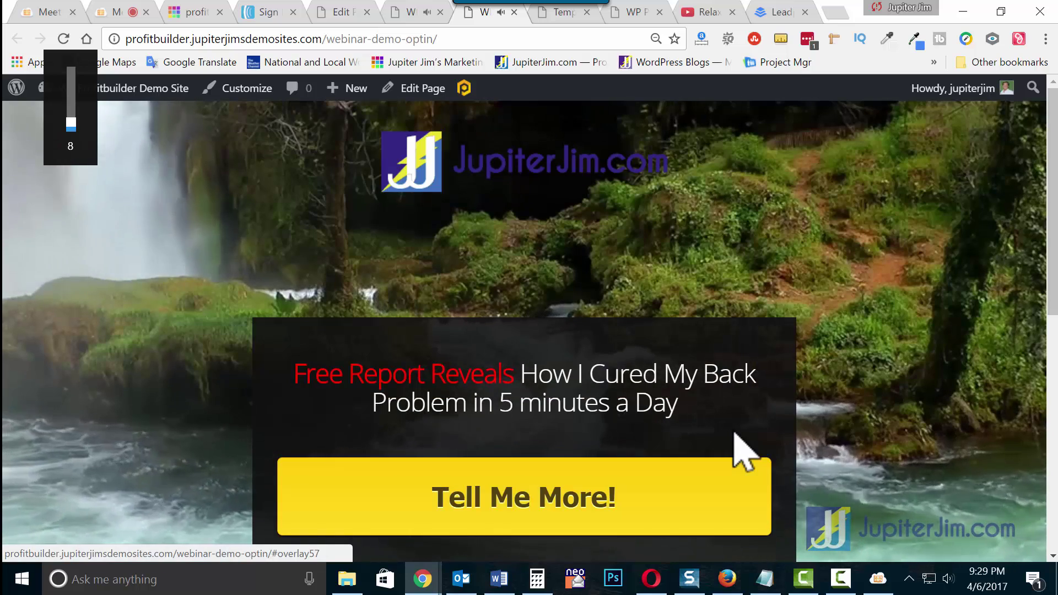
{"action": "key", "text": "XF86AudioRaiseVolume"}
{"action": "key", "text": "XF86AudioRaiseVolume"}
{"action": "key", "text": "XF86AudioRaiseVolume"}
{"action": "key", "text": "XF86AudioRaiseVolume"}
{"action": "key", "text": "XF86AudioRaiseVolume"}
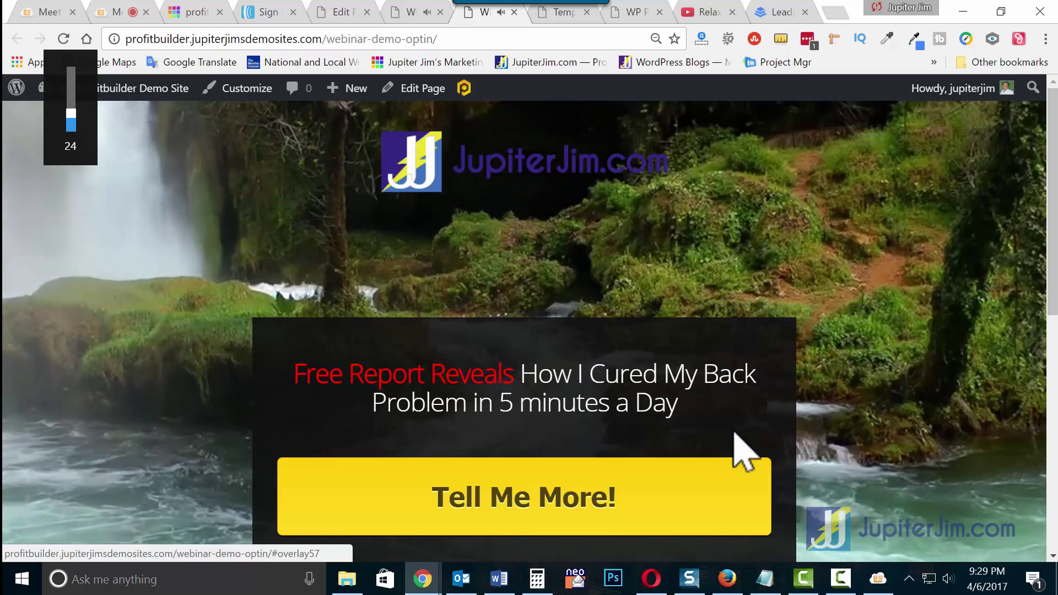
{"action": "scroll", "coordinate": [826, 468], "scroll_direction": "down", "scroll_amount": 3}
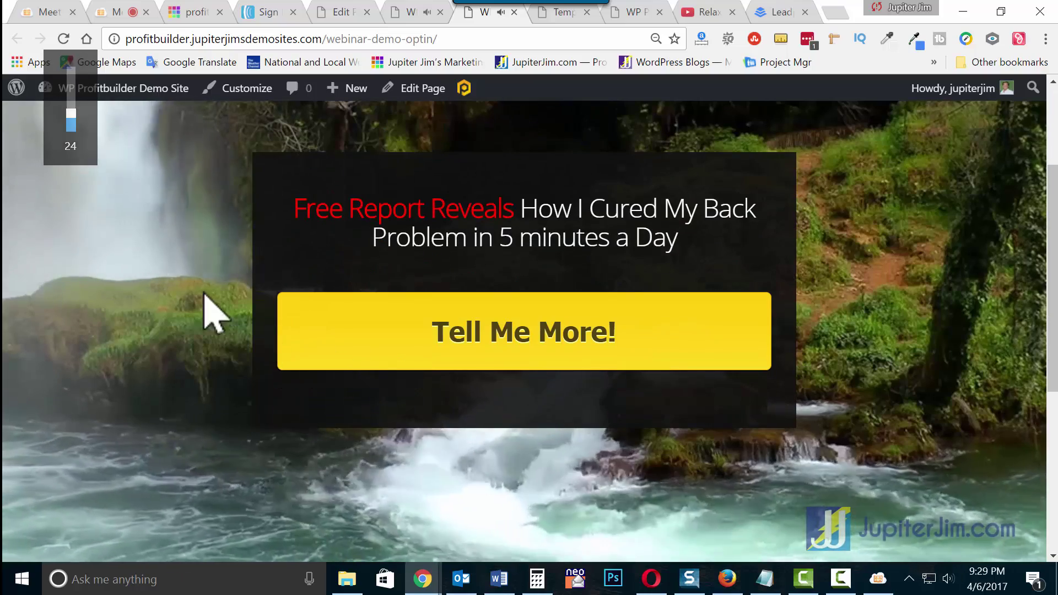
{"action": "key", "text": "XF86AudioLowerVolume"}
{"action": "key", "text": "XF86AudioLowerVolume"}
{"action": "key", "text": "XF86AudioLowerVolume"}
{"action": "key", "text": "XF86AudioLowerVolume"}
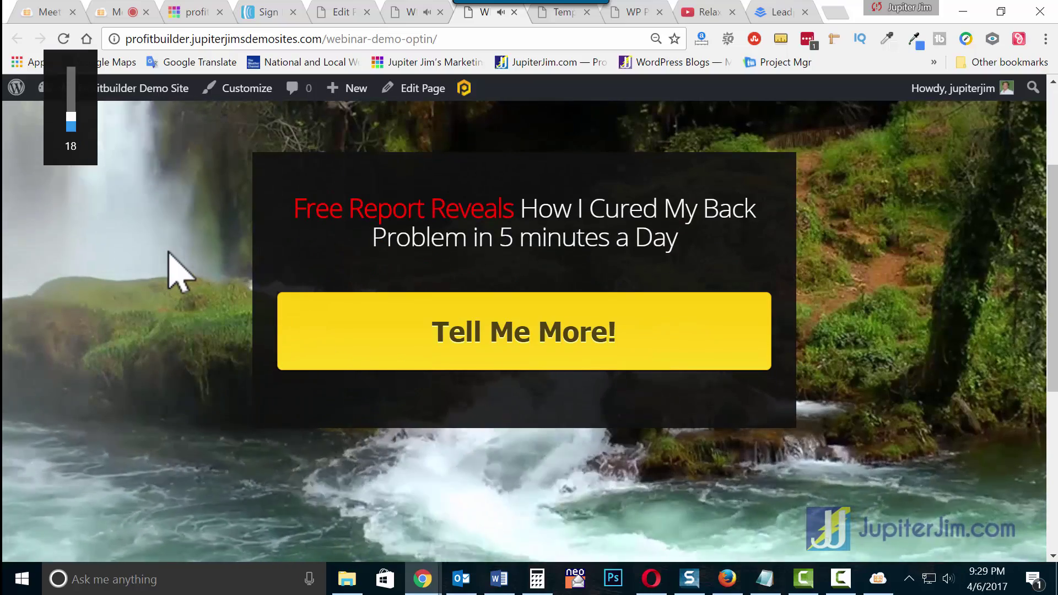
Step: Look over the published opt-in page's vertical spacing around the logo, headline and Tell Me More! button
{"action": "scroll", "coordinate": [389, 326], "scroll_direction": "up", "scroll_amount": 3}
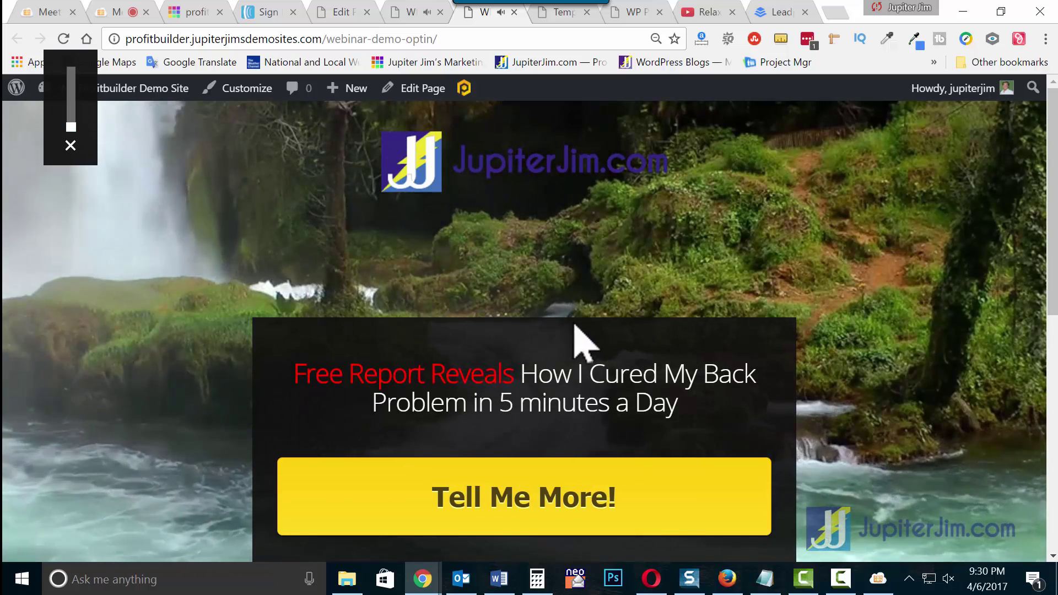
{"action": "scroll", "coordinate": [585, 406], "scroll_direction": "down", "scroll_amount": 3}
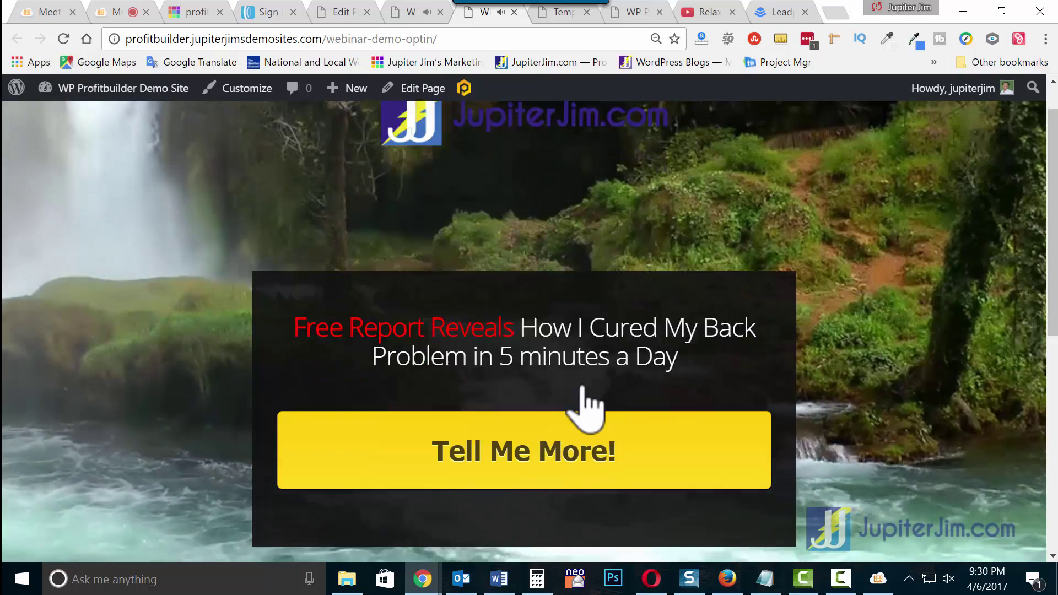
{"action": "scroll", "coordinate": [597, 311], "scroll_direction": "up", "scroll_amount": 3}
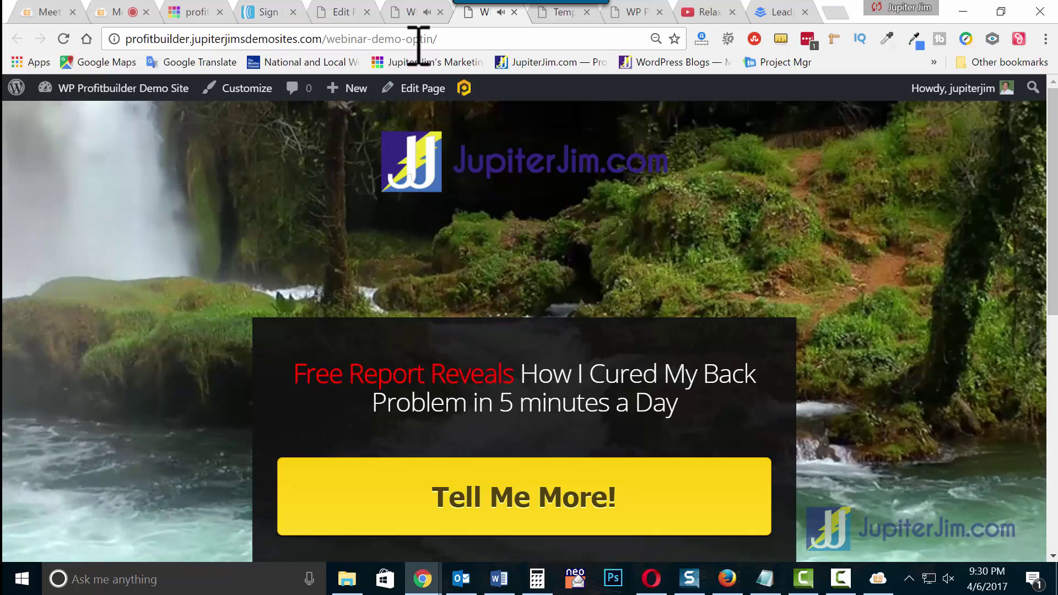
Step: Return to the Webinar Demo Optin edit screen, open the page in the ProfitBuilder editor, and dismiss the sign-up popup
{"action": "mouse_move", "coordinate": [400, 38]}
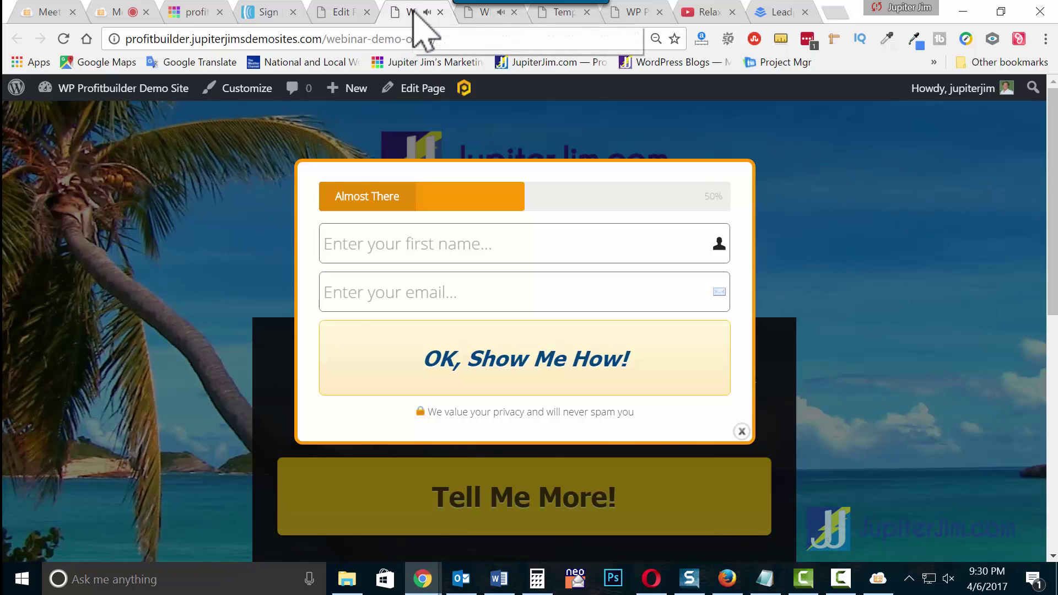
{"action": "left_click", "coordinate": [351, 13]}
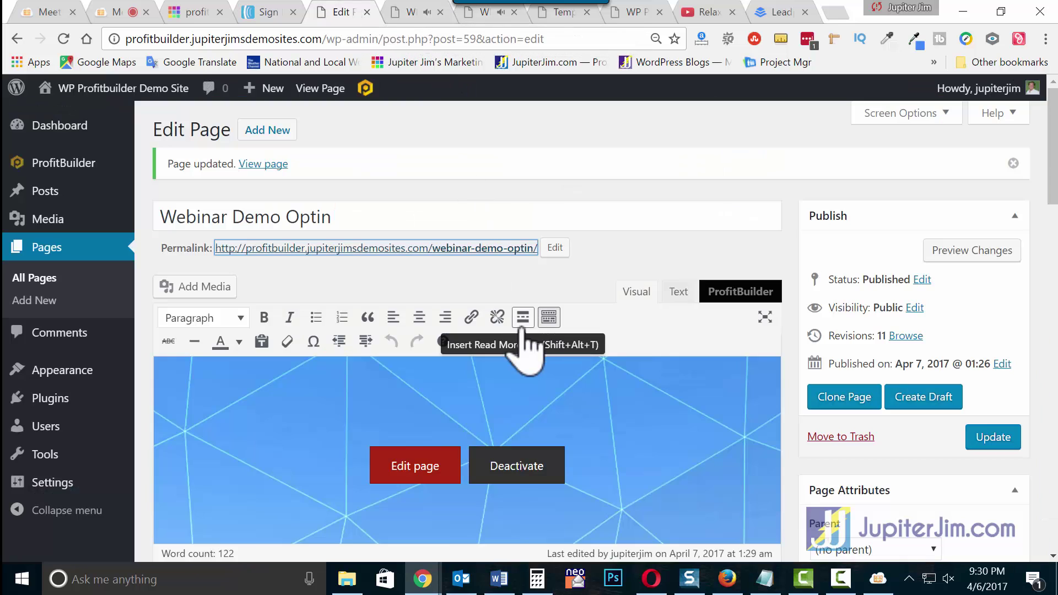
{"action": "scroll", "coordinate": [590, 378], "scroll_direction": "down", "scroll_amount": 2}
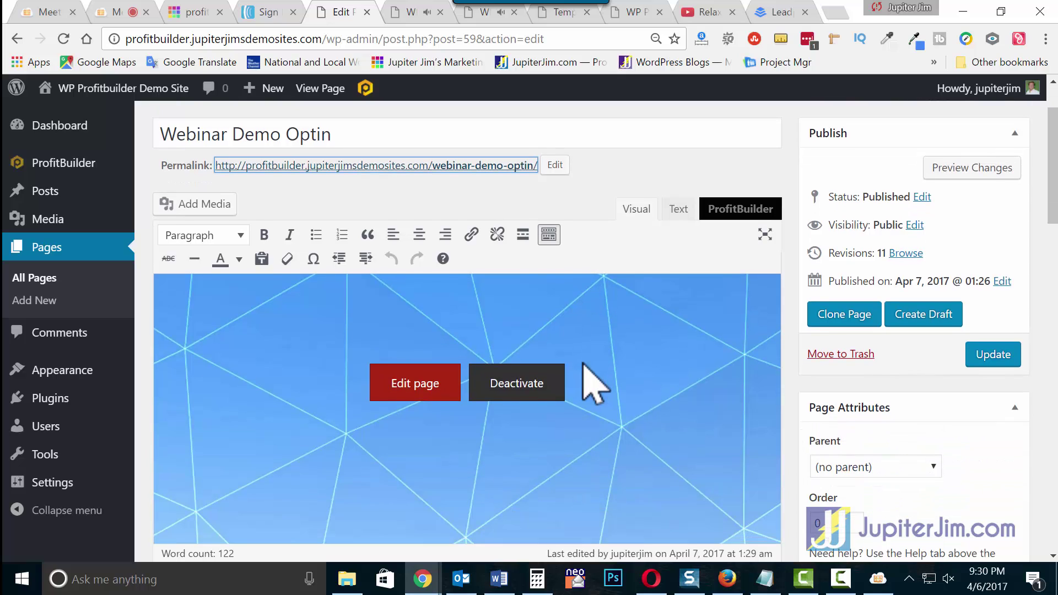
{"action": "left_click", "coordinate": [412, 382]}
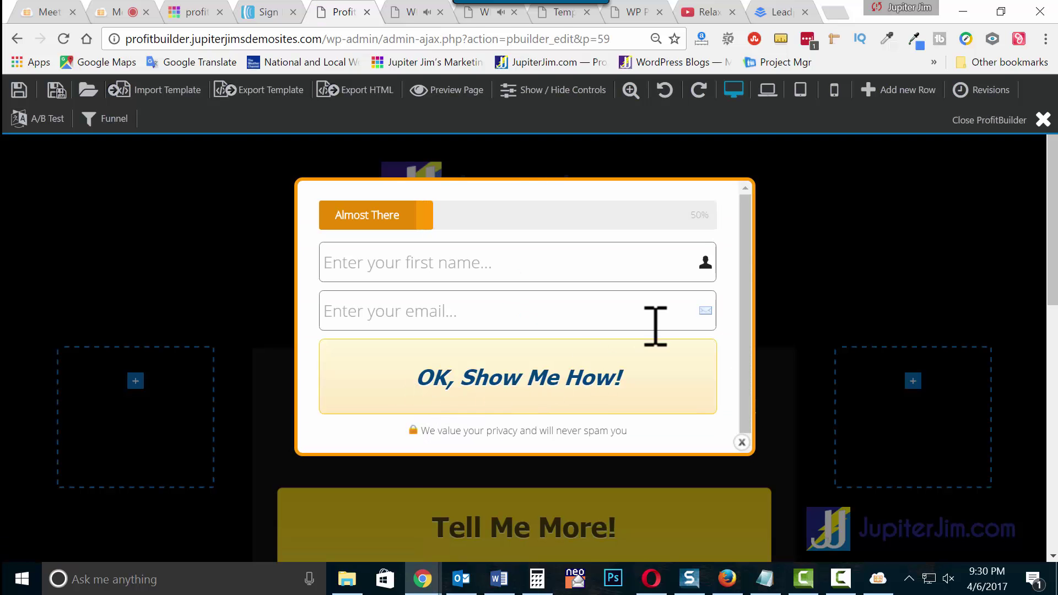
{"action": "left_click", "coordinate": [741, 441]}
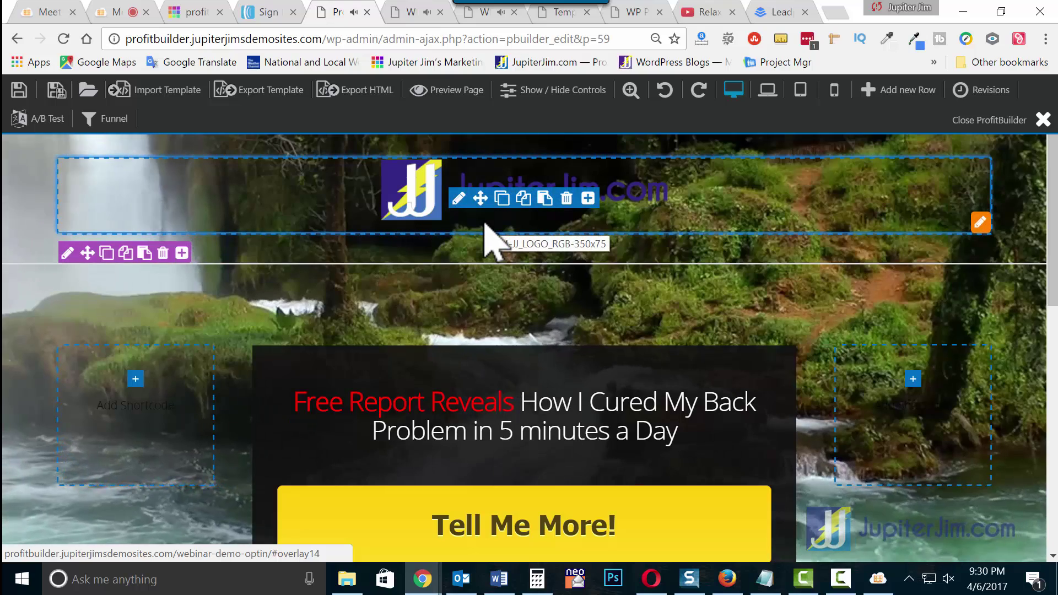
{"action": "scroll", "coordinate": [486, 224], "scroll_direction": "down", "scroll_amount": 2}
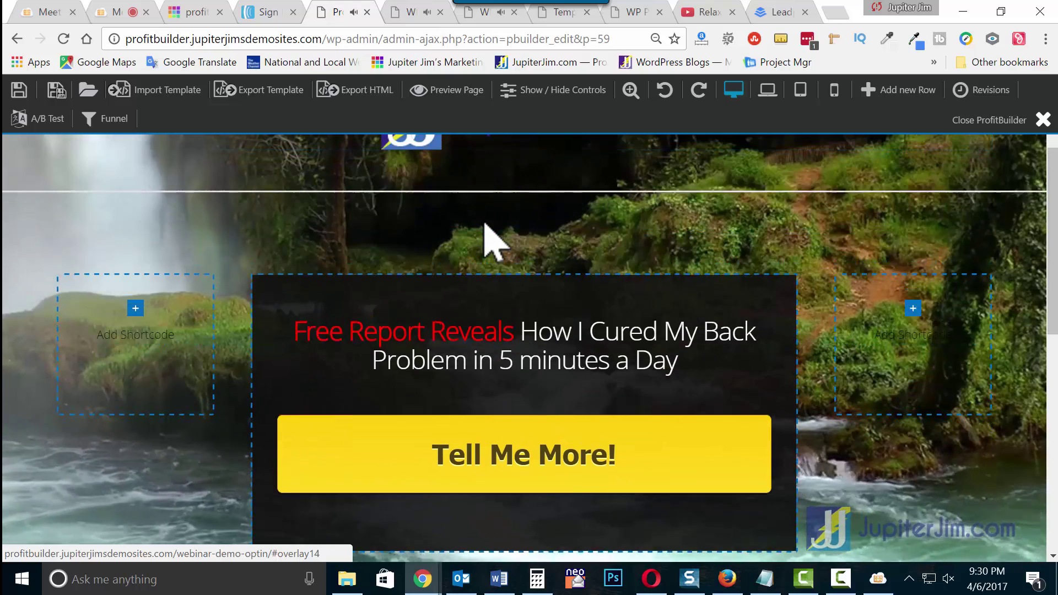
{"action": "scroll", "coordinate": [486, 225], "scroll_direction": "up", "scroll_amount": 2}
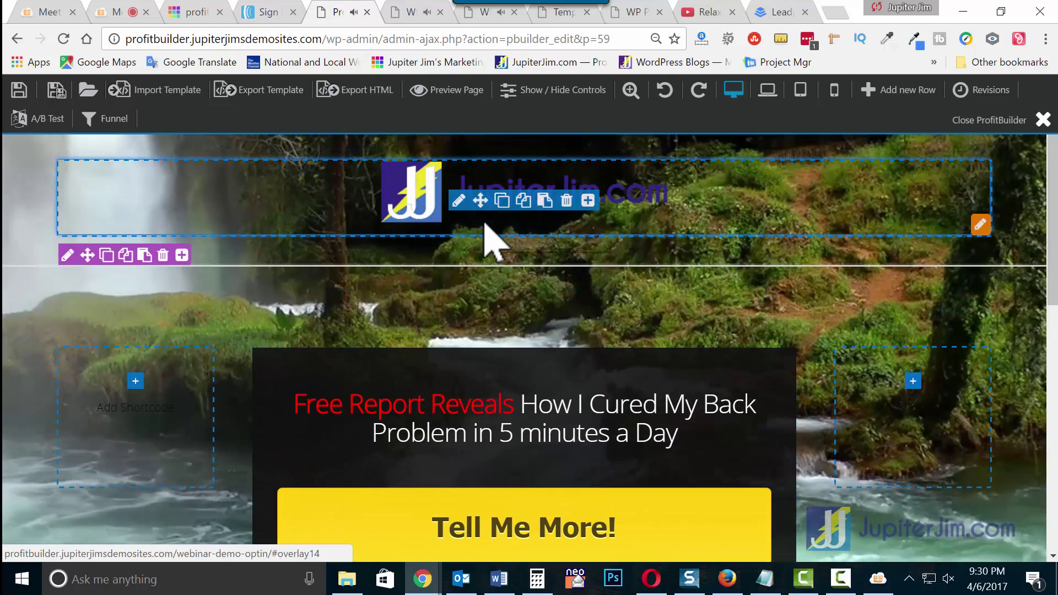
Step: Open the settings of the JupiterJim.com header logo image and set its bottom margin to 0
{"action": "left_click", "coordinate": [459, 203]}
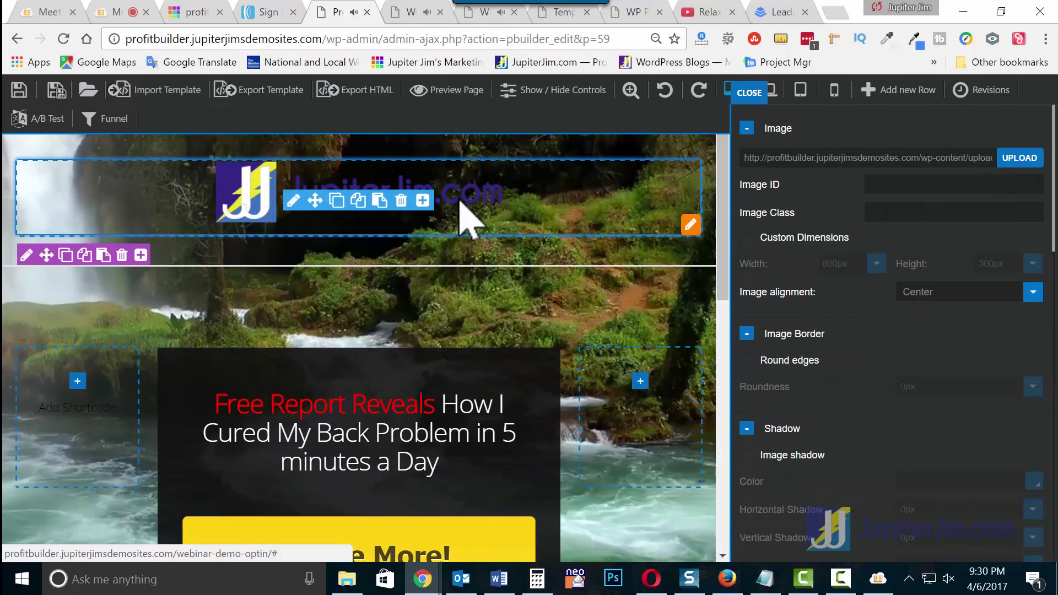
{"action": "scroll", "coordinate": [850, 394], "scroll_direction": "down", "scroll_amount": 1}
{"action": "scroll", "coordinate": [848, 388], "scroll_direction": "down", "scroll_amount": 12}
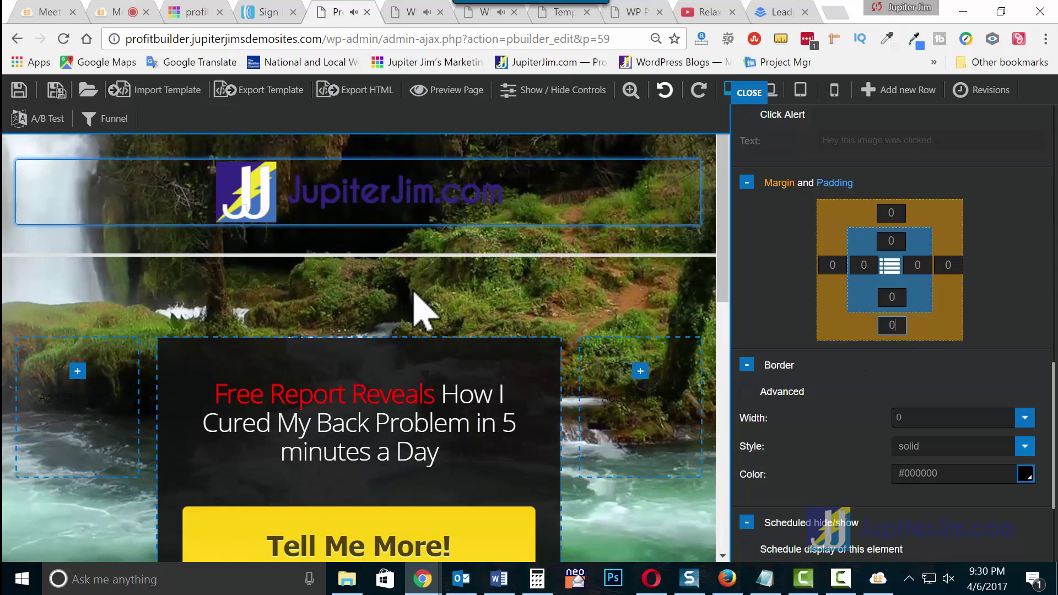
Step: Set the dark headline-and-button column's top and bottom padding to 25 and save the page
{"action": "scroll", "coordinate": [418, 316], "scroll_direction": "down", "scroll_amount": 5}
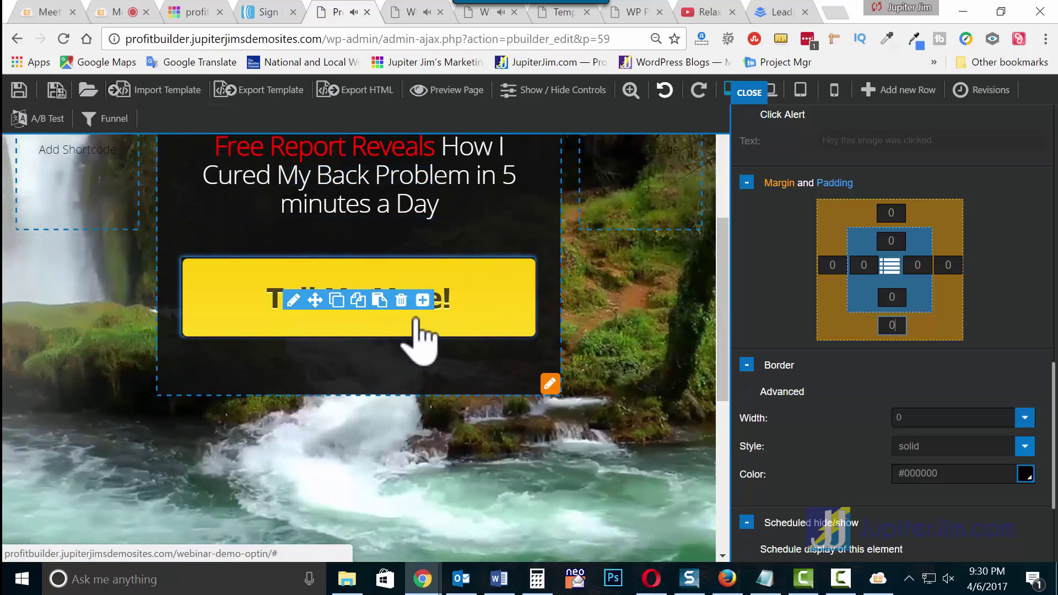
{"action": "scroll", "coordinate": [425, 352], "scroll_direction": "down", "scroll_amount": 5}
{"action": "scroll", "coordinate": [460, 402], "scroll_direction": "up", "scroll_amount": 8}
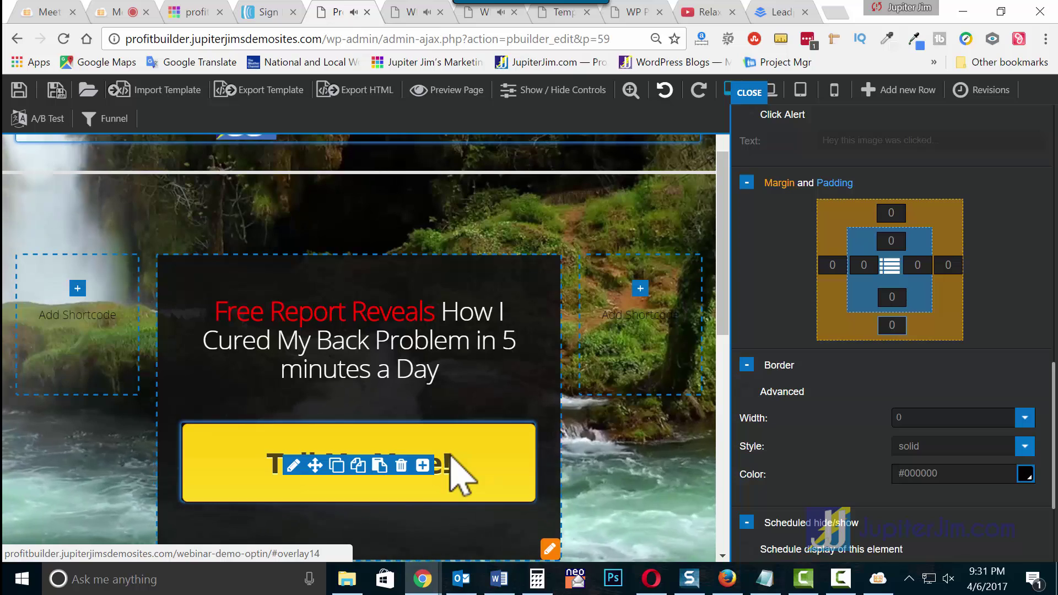
{"action": "scroll", "coordinate": [567, 510], "scroll_direction": "down", "scroll_amount": 2}
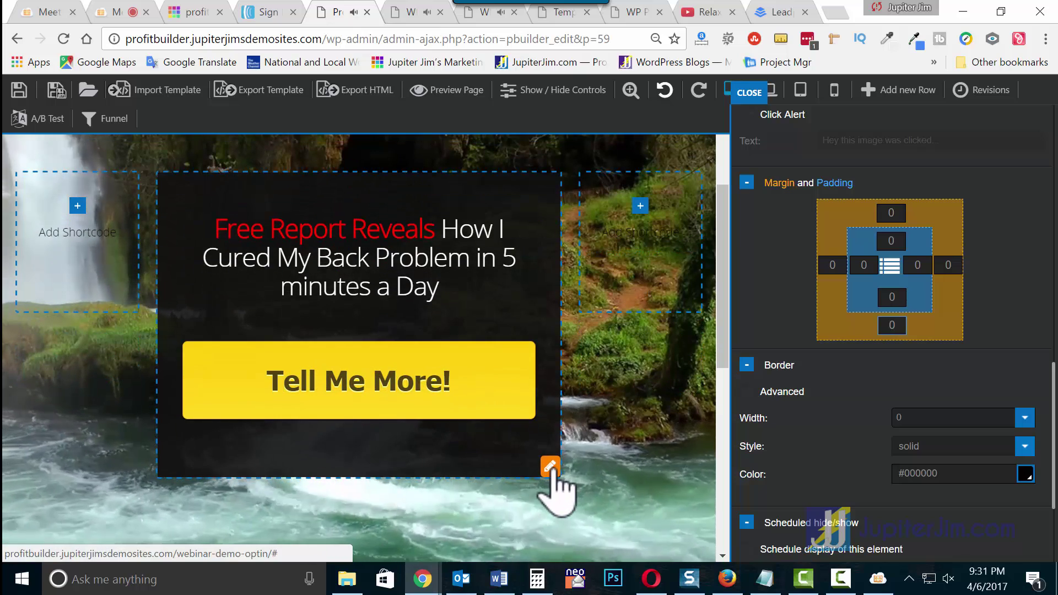
{"action": "left_click", "coordinate": [549, 466]}
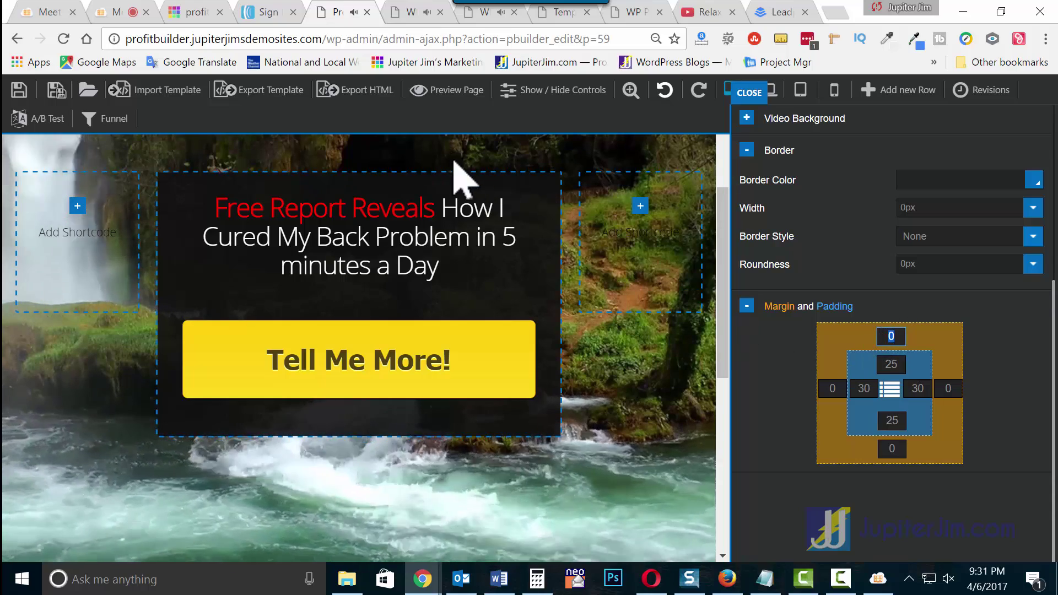
{"action": "scroll", "coordinate": [706, 457], "scroll_direction": "up", "scroll_amount": 3}
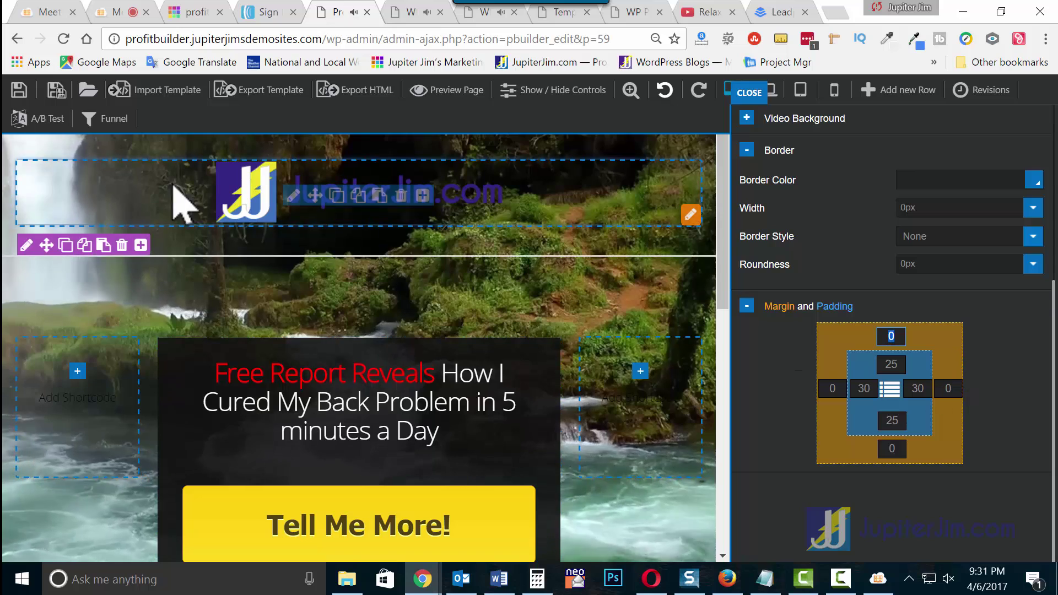
{"action": "left_click", "coordinate": [20, 90]}
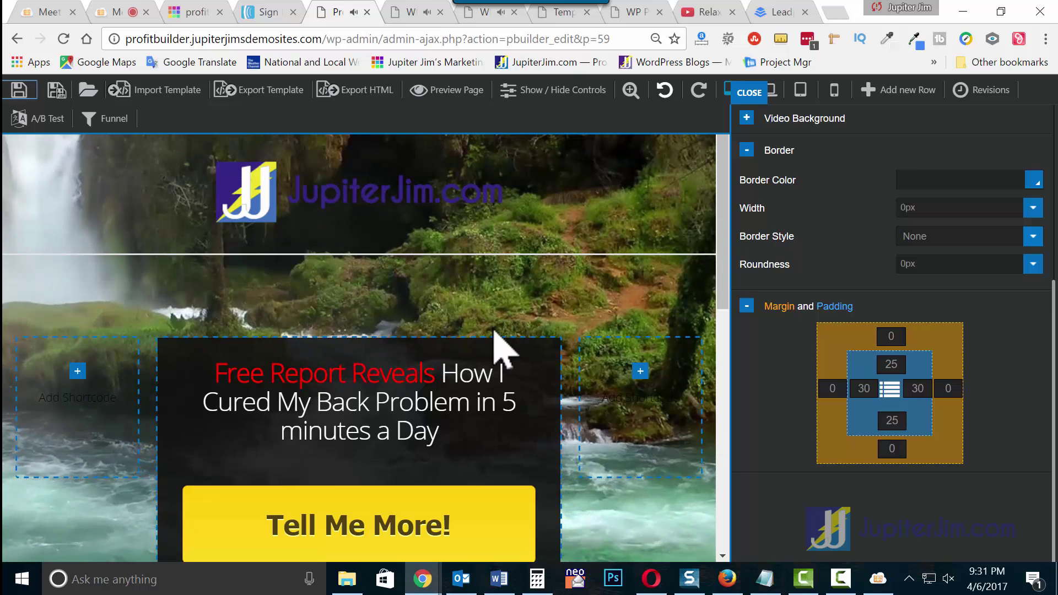
Step: Set the top padding of the row holding the opt-in box to 50 and save the page
{"action": "mouse_move", "coordinate": [142, 256]}
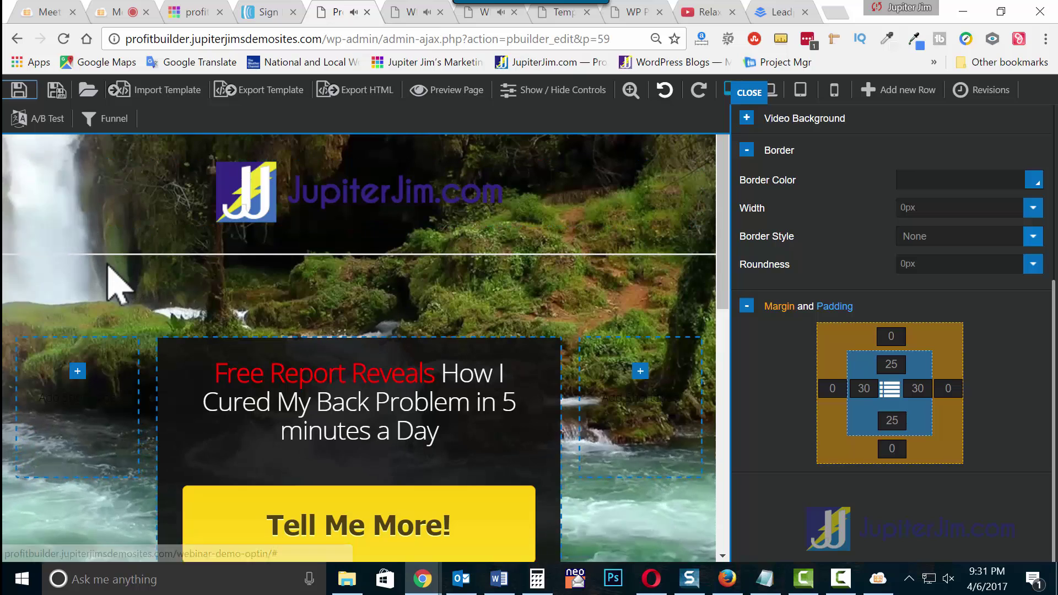
{"action": "scroll", "coordinate": [83, 358], "scroll_direction": "down", "scroll_amount": 10}
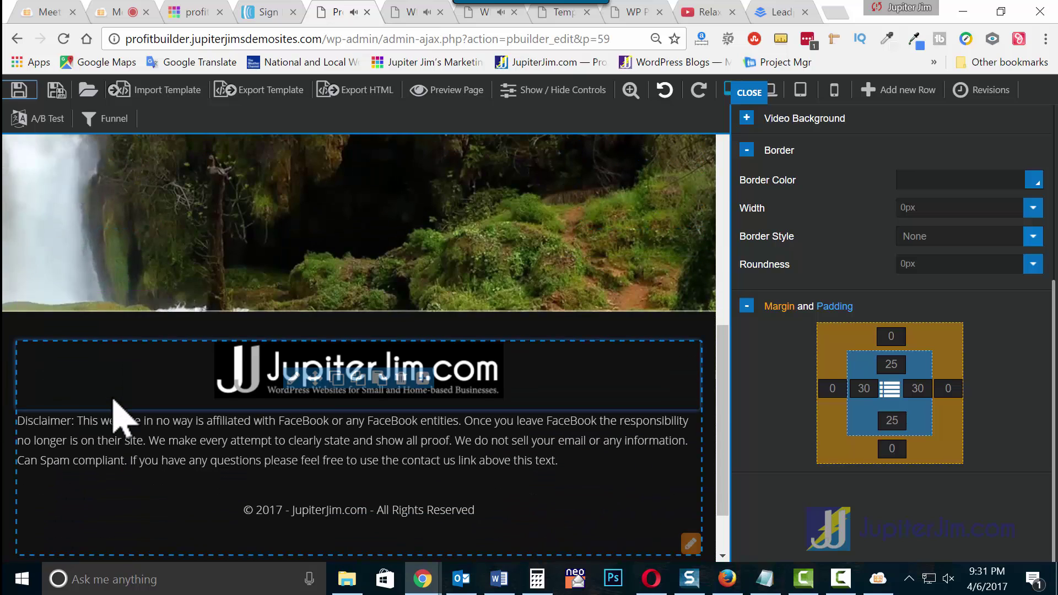
{"action": "mouse_move", "coordinate": [66, 300]}
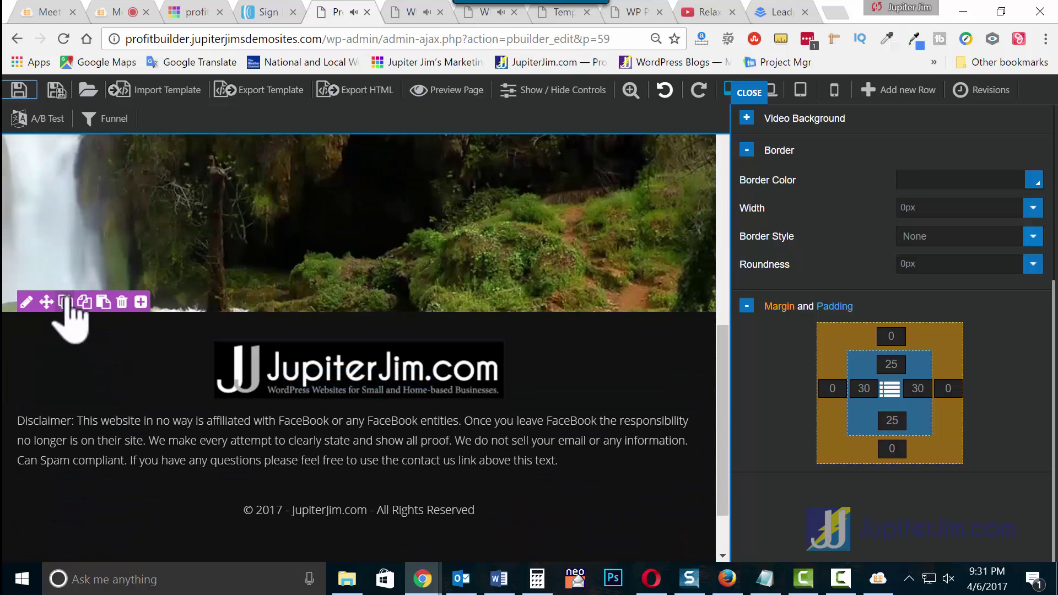
{"action": "left_click", "coordinate": [26, 303]}
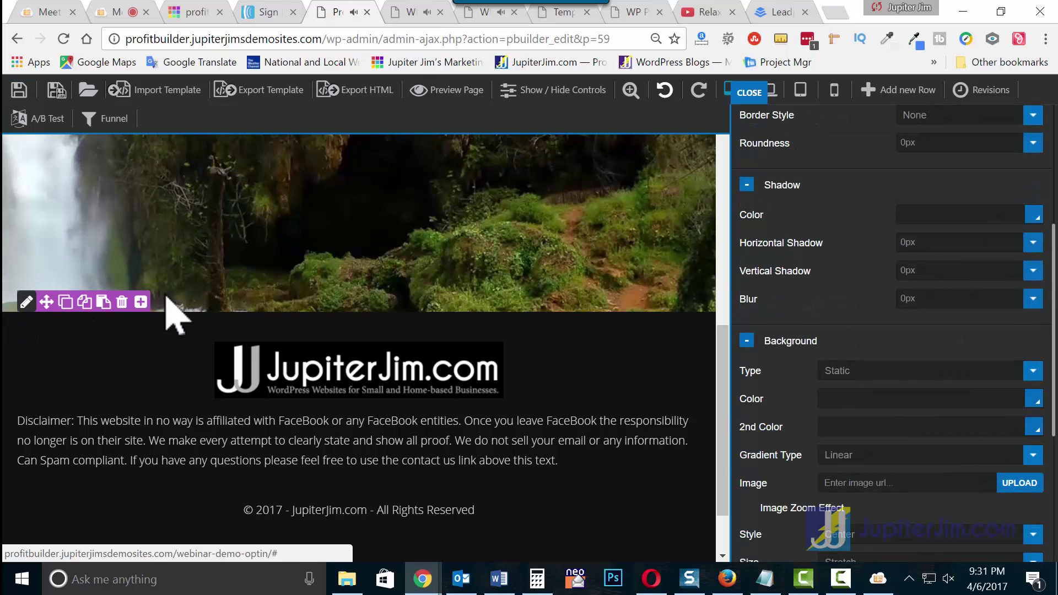
{"action": "scroll", "coordinate": [760, 405], "scroll_direction": "down", "scroll_amount": 4}
{"action": "scroll", "coordinate": [750, 410], "scroll_direction": "down", "scroll_amount": 3}
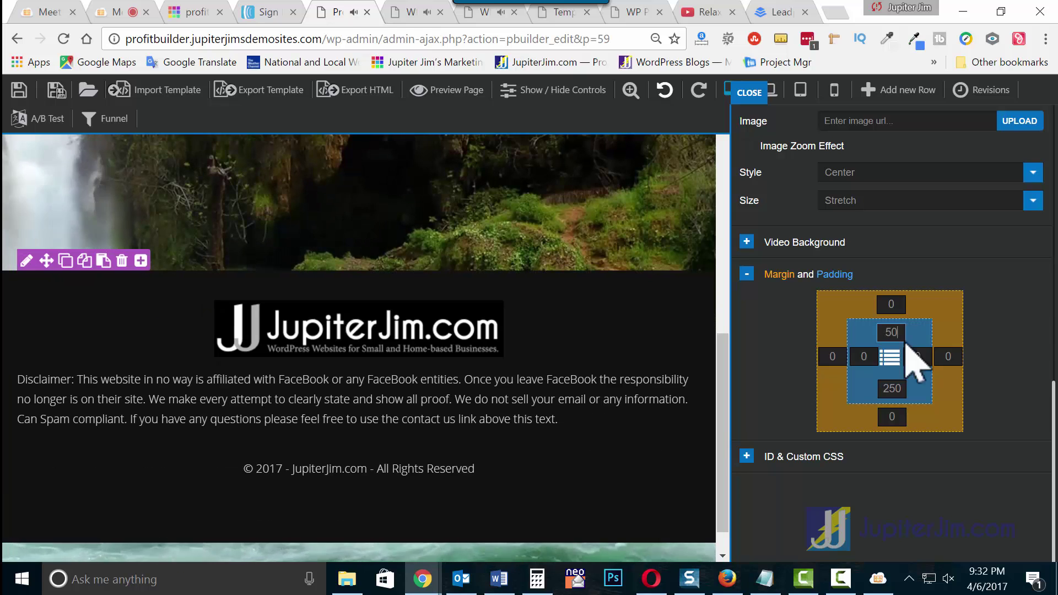
{"action": "left_click", "coordinate": [20, 90]}
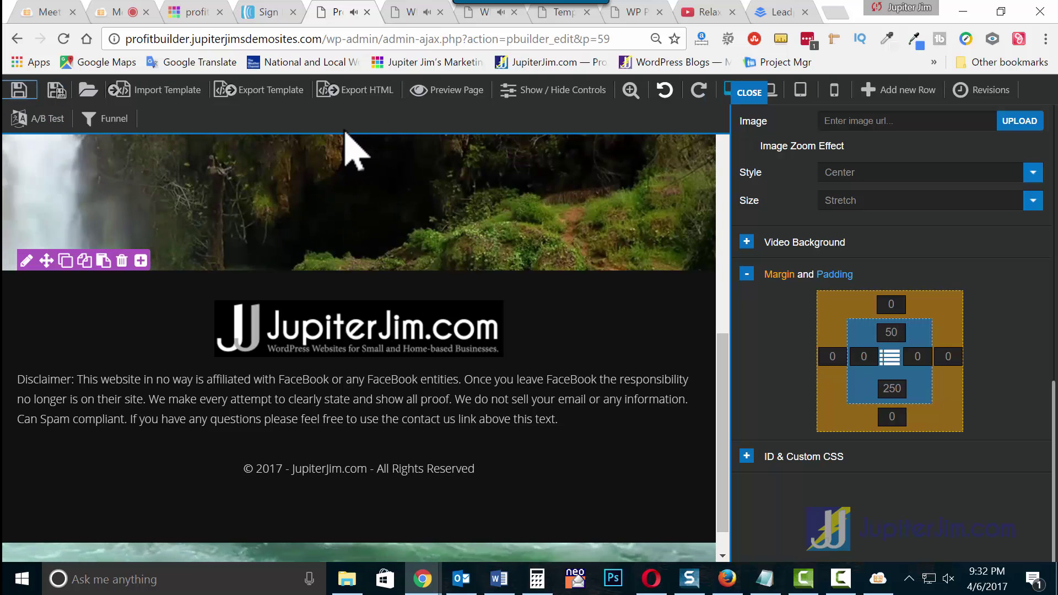
Step: Close the row settings and exit ProfitBuilder to the page's WordPress edit screen, confirming leaving the site
{"action": "scroll", "coordinate": [1015, 270], "scroll_direction": "up", "scroll_amount": 4}
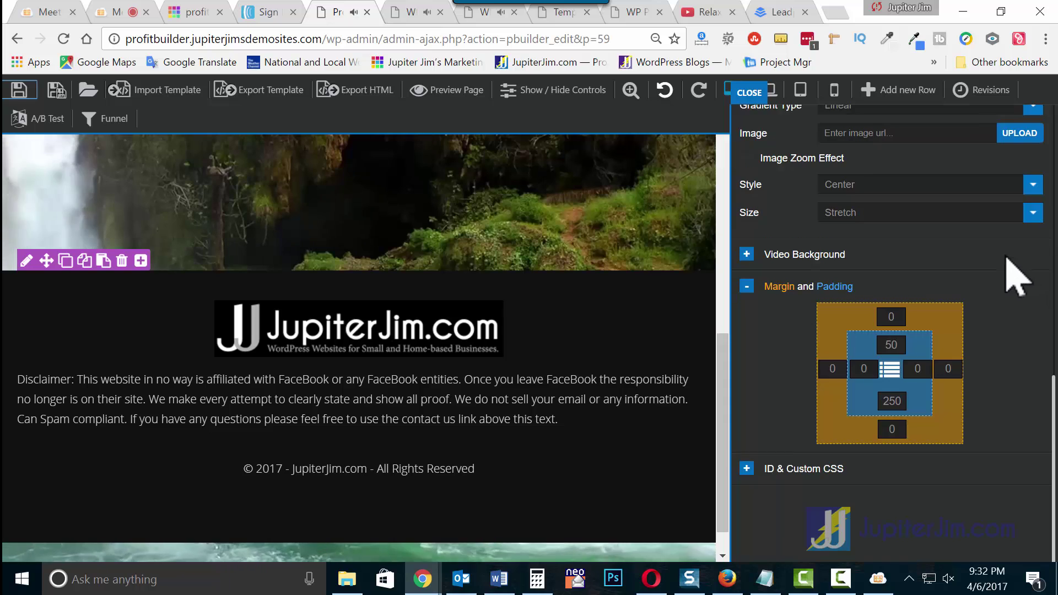
{"action": "scroll", "coordinate": [970, 165], "scroll_direction": "up", "scroll_amount": 5}
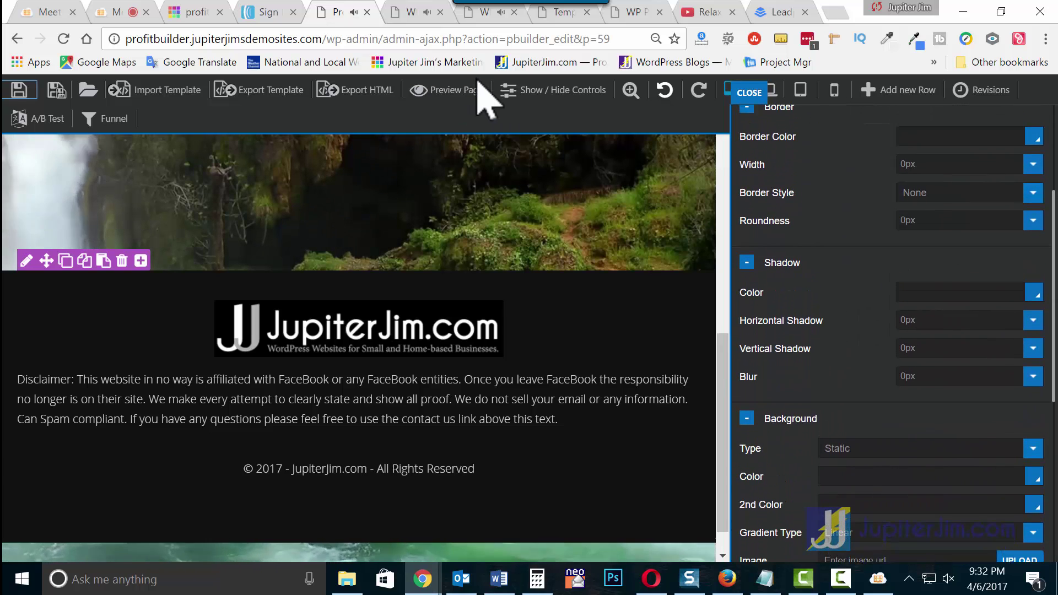
{"action": "left_click", "coordinate": [746, 93]}
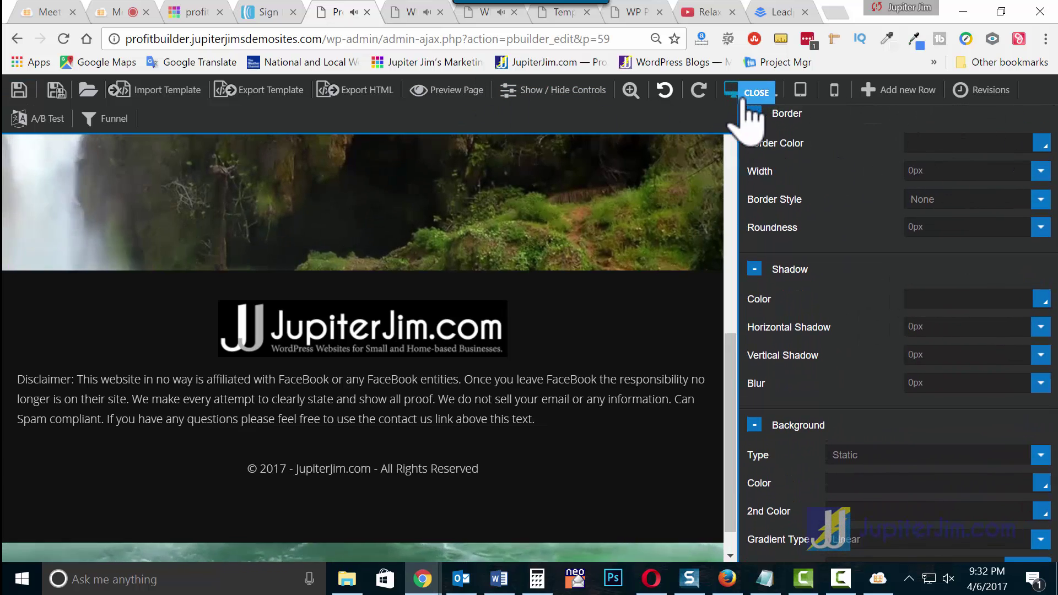
{"action": "left_click", "coordinate": [1022, 120]}
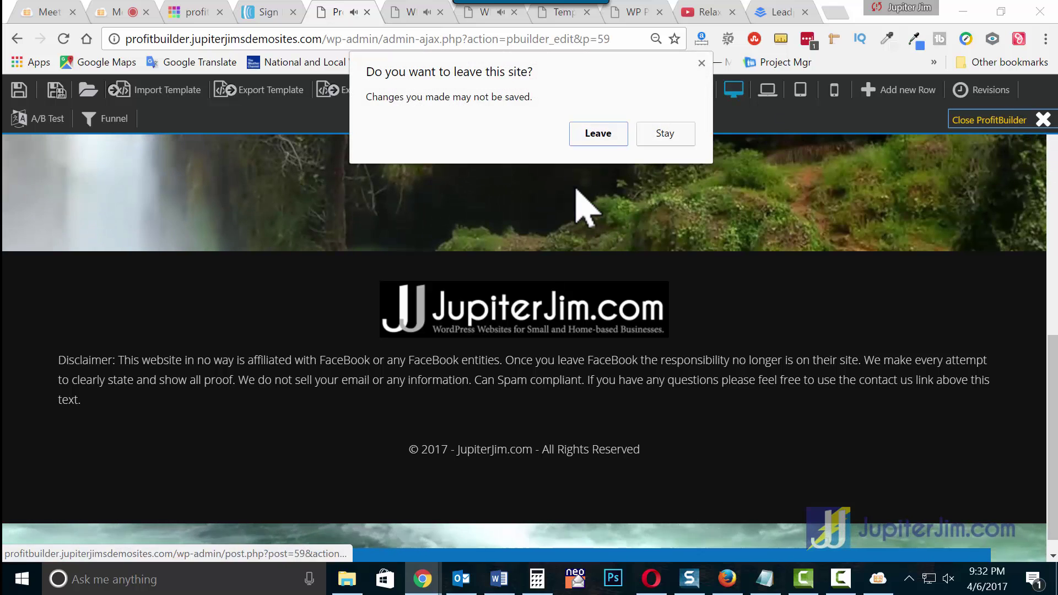
{"action": "left_click", "coordinate": [595, 135]}
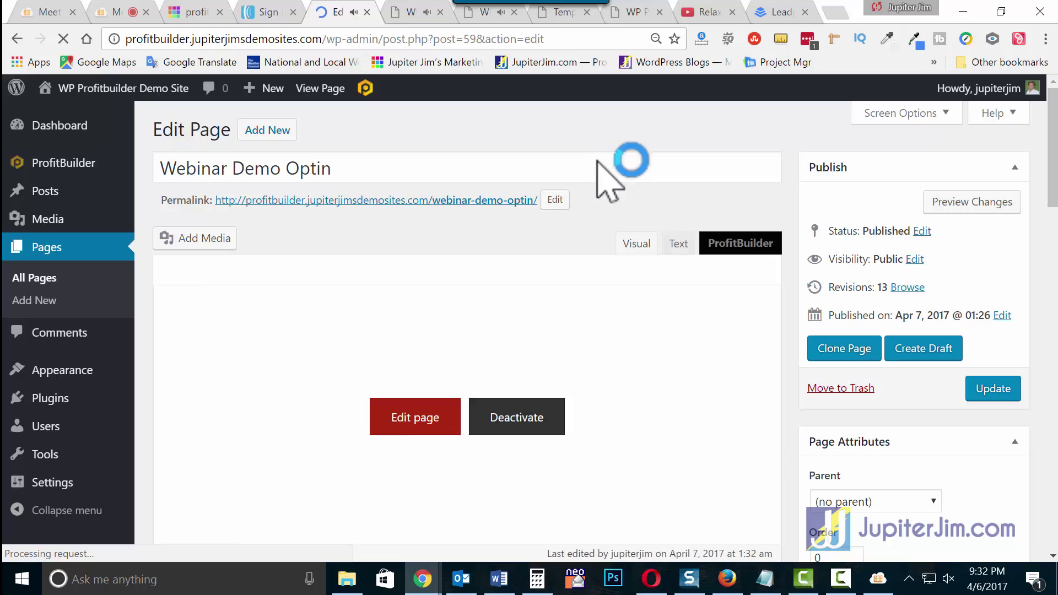
Step: Open the opt-in page in a new tab from its permalink and dismiss the popup to check the tightened spacing
{"action": "right_click", "coordinate": [342, 202]}
{"action": "left_click", "coordinate": [380, 208]}
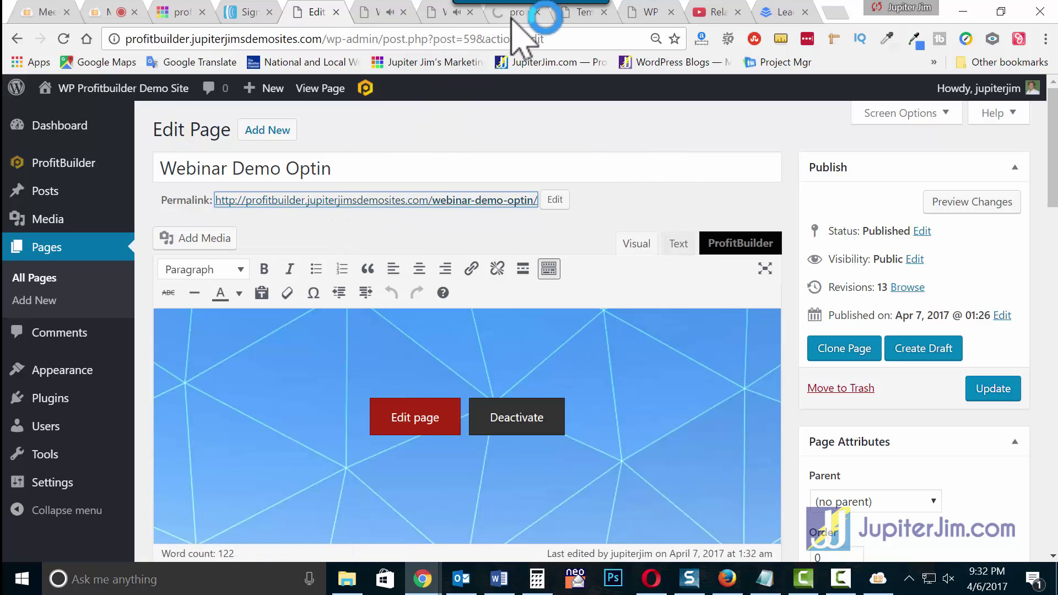
{"action": "left_click", "coordinate": [513, 16]}
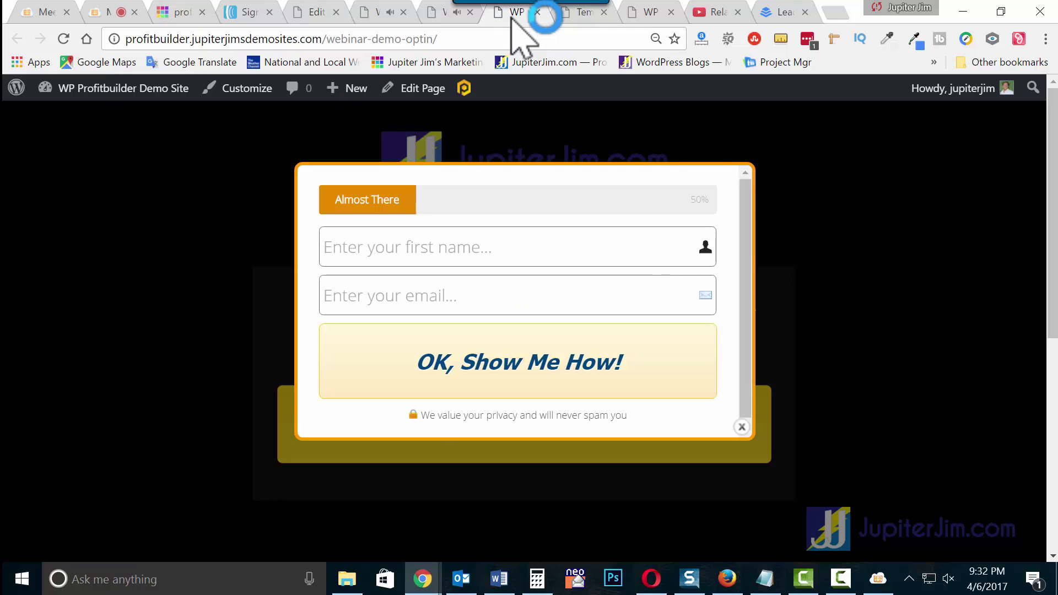
{"action": "left_click", "coordinate": [741, 427]}
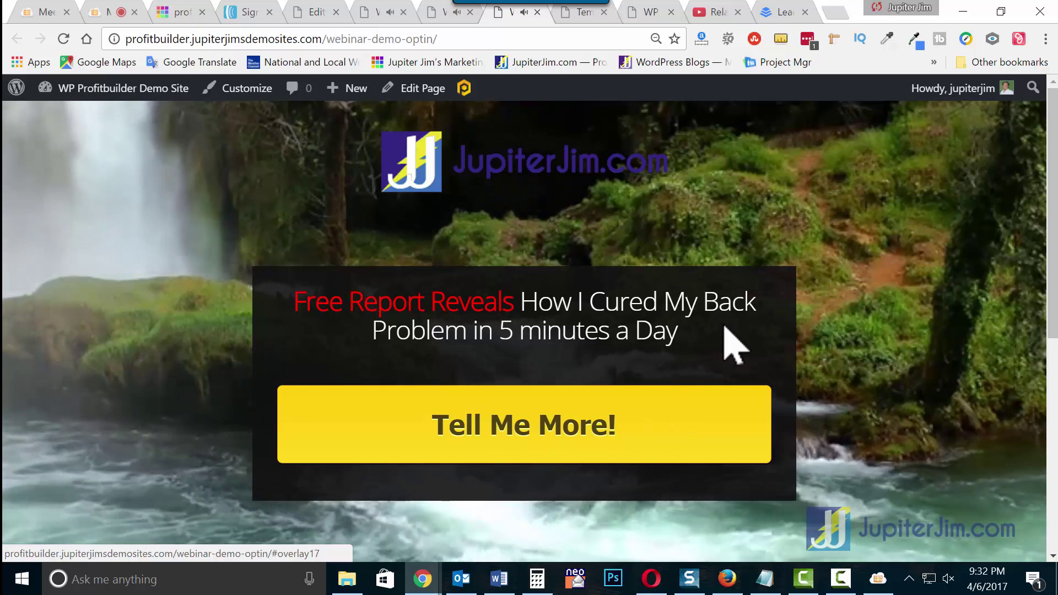
Step: Dismiss the reappearing popup and compare the updated page with the earlier waterfall and palm-beach versions in the other tabs
{"action": "mouse_move", "coordinate": [375, 5]}
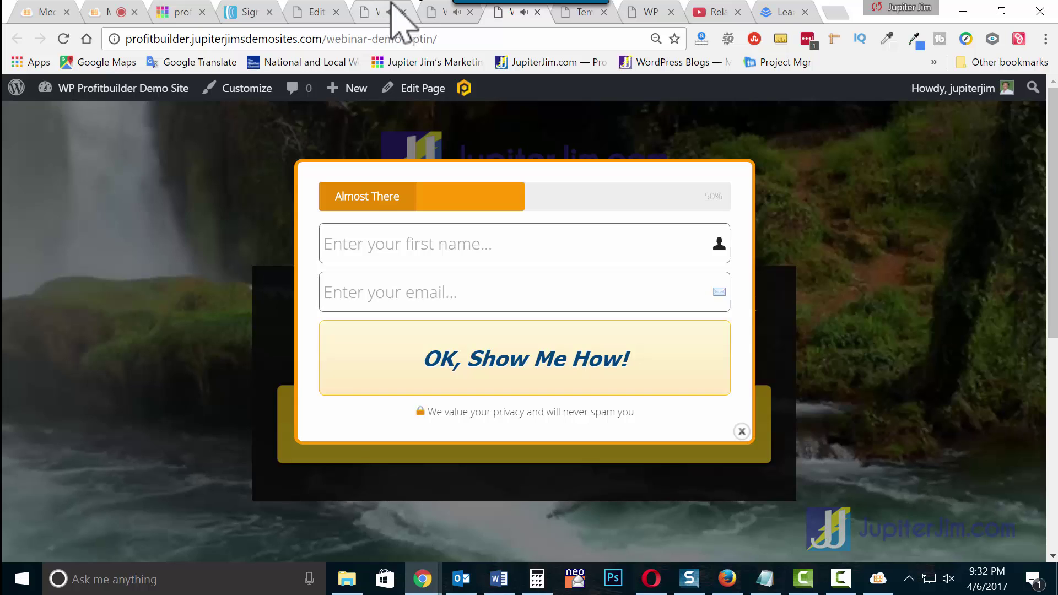
{"action": "left_click", "coordinate": [742, 431]}
{"action": "left_click", "coordinate": [441, 16]}
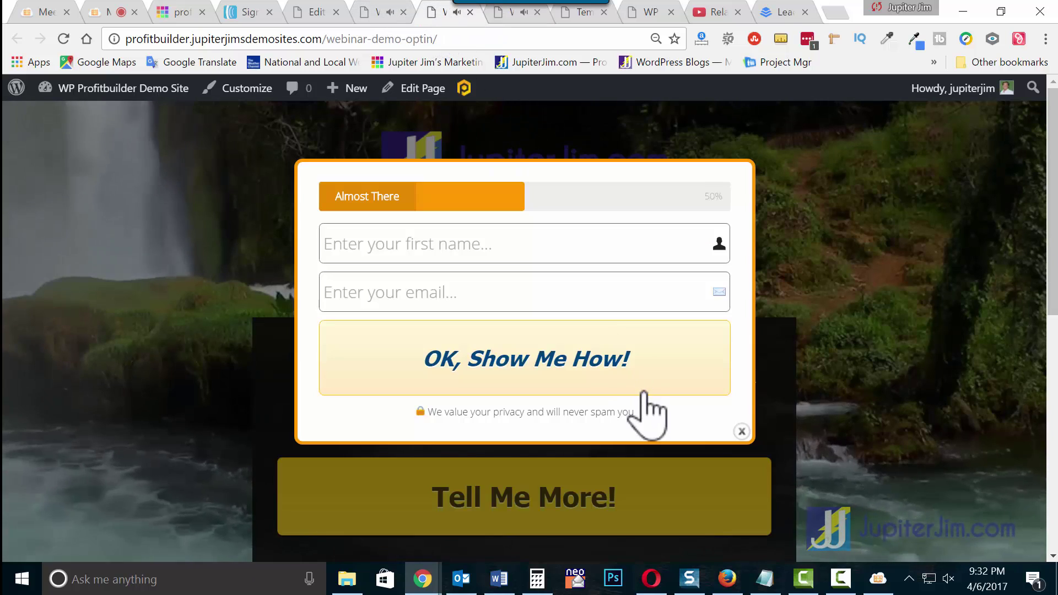
{"action": "left_click", "coordinate": [394, 14]}
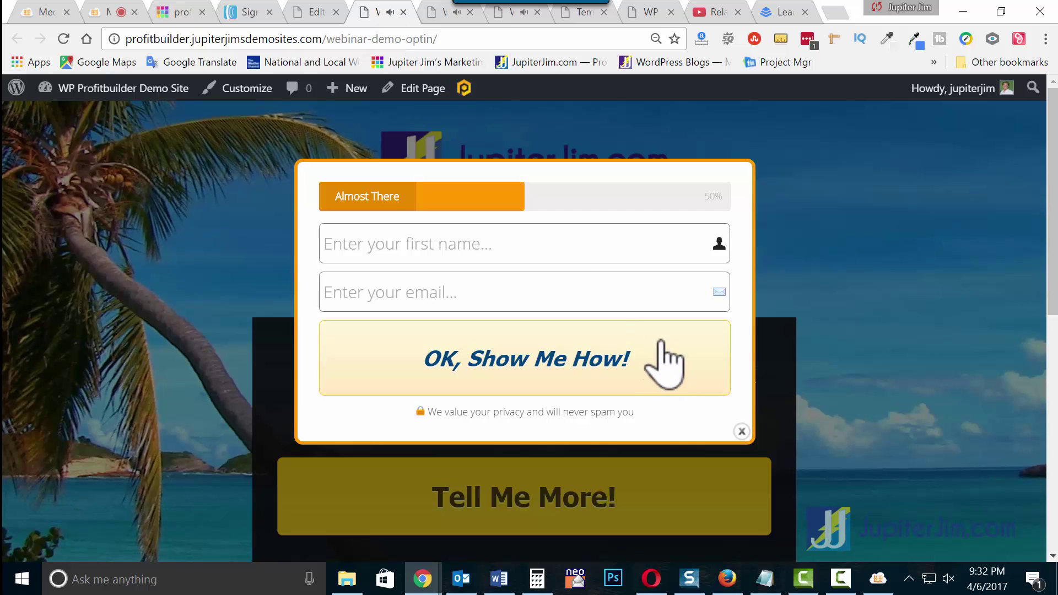
Step: Return to the opt-in page's edit screen, set its background type to Image, and check the full image URL
{"action": "left_click", "coordinate": [323, 4]}
{"action": "scroll", "coordinate": [670, 300], "scroll_direction": "down", "scroll_amount": 12}
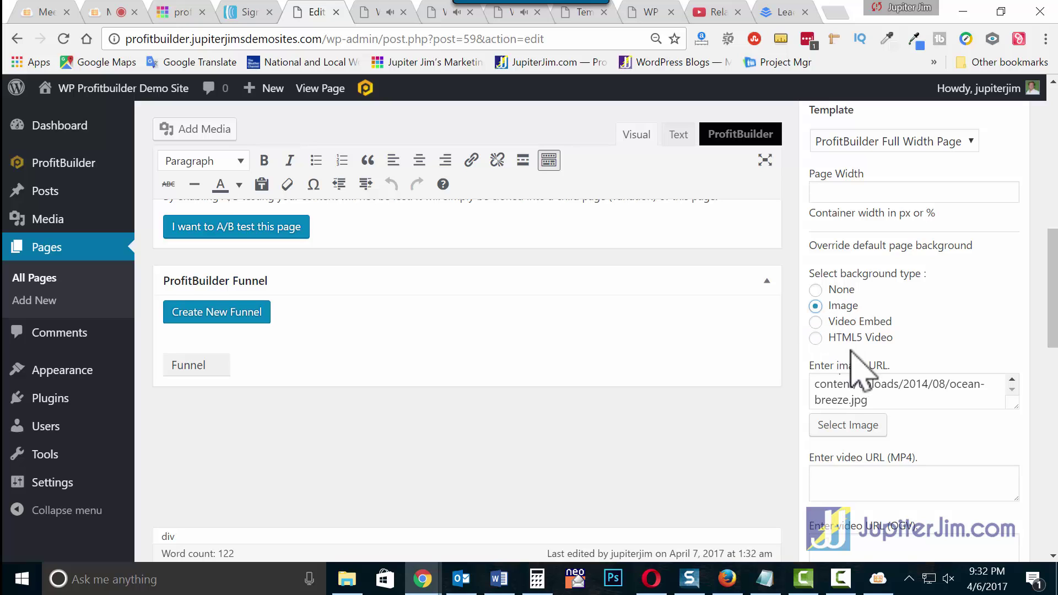
{"action": "left_click_drag", "start_coordinate": [828, 394], "coordinate": [799, 380]}
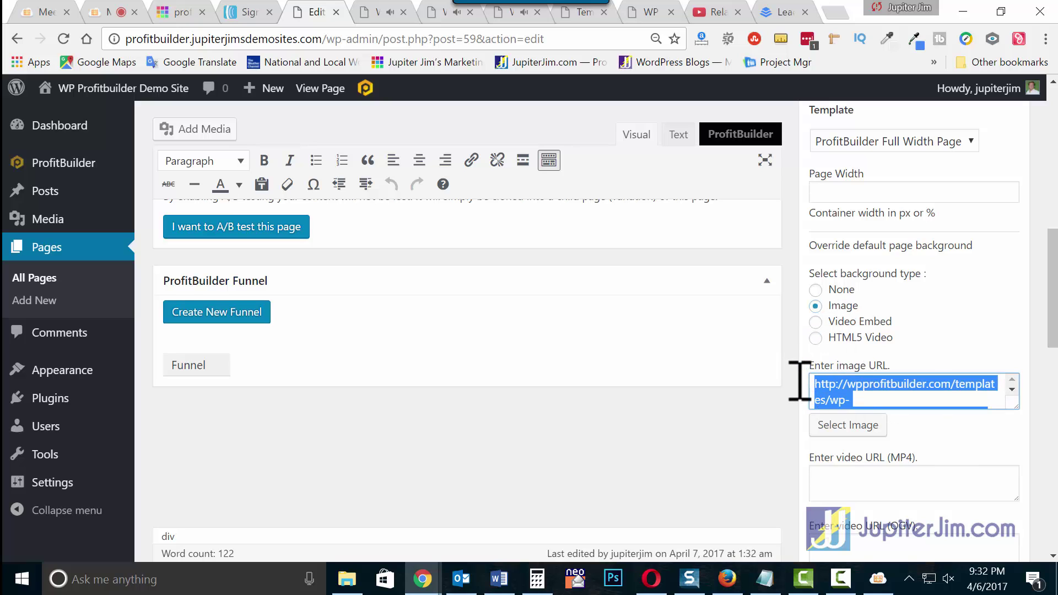
{"action": "left_click", "coordinate": [789, 462]}
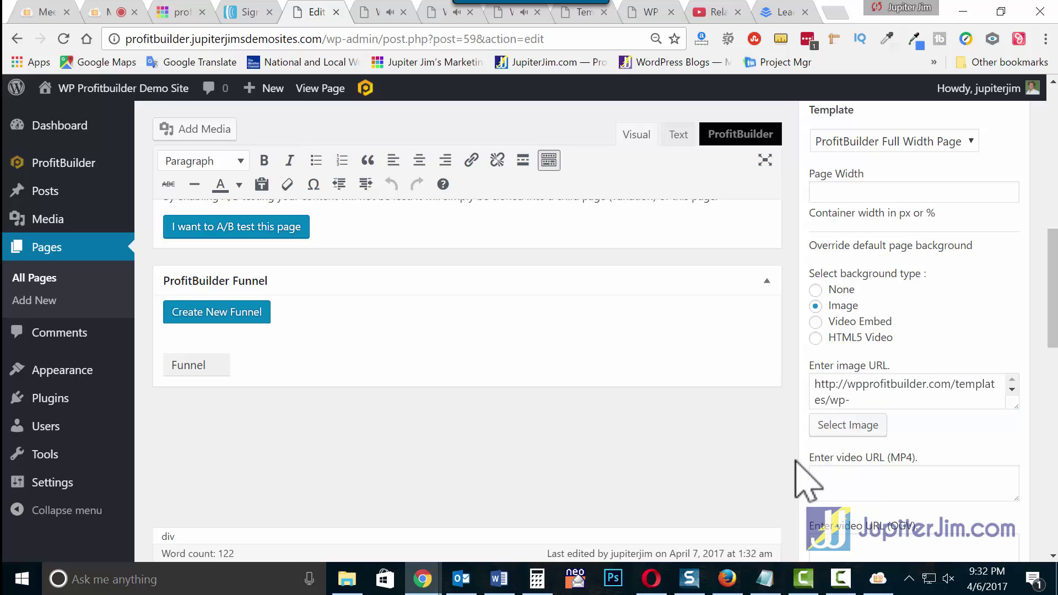
Step: Clear the YouTube video ID from the page's background settings and update the page
{"action": "scroll", "coordinate": [799, 468], "scroll_direction": "down", "scroll_amount": 5}
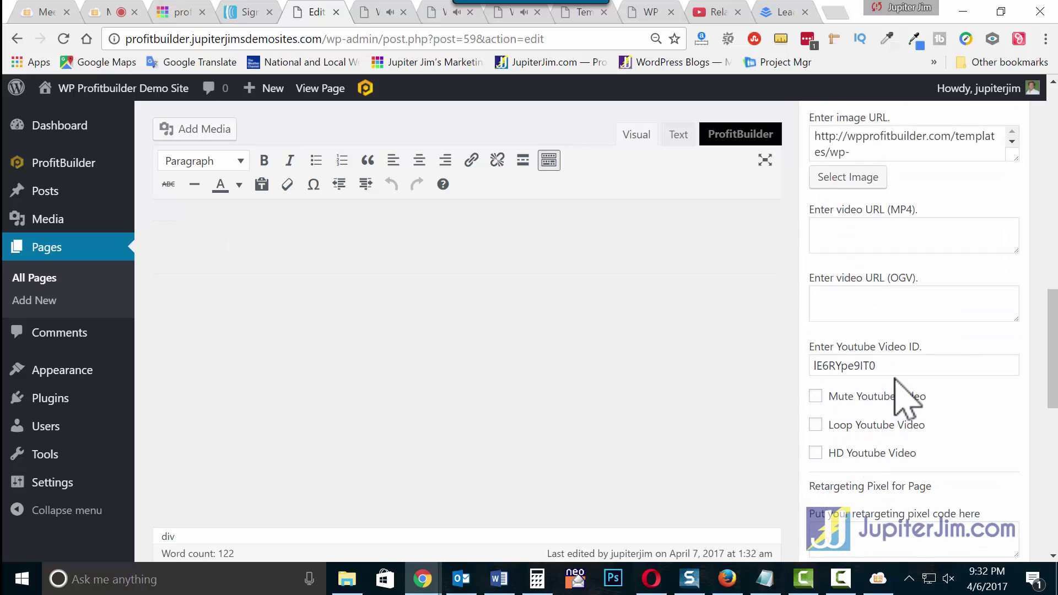
{"action": "double_click", "coordinate": [843, 364]}
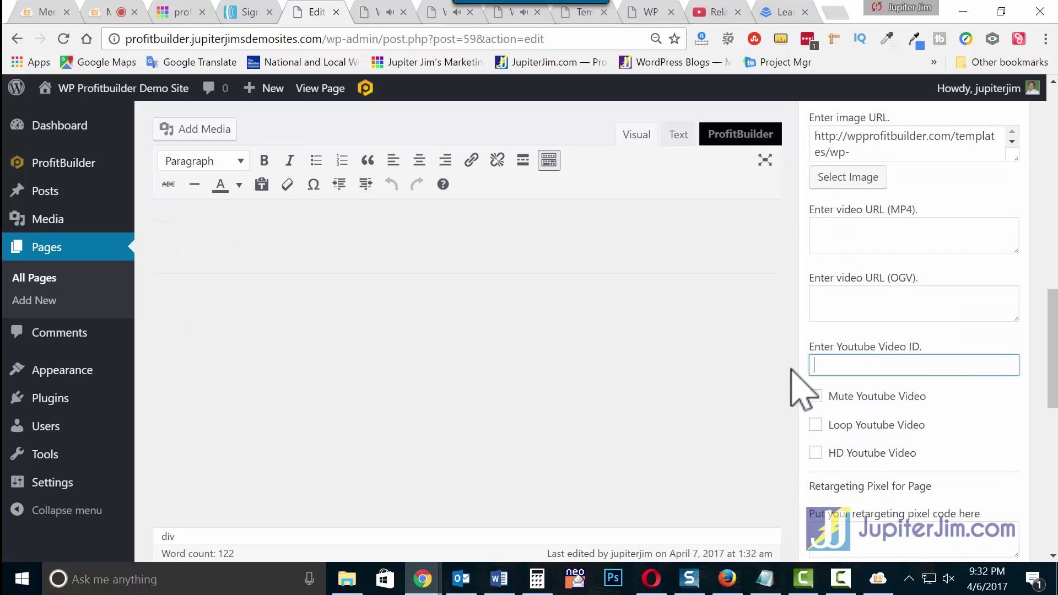
{"action": "scroll", "coordinate": [774, 449], "scroll_direction": "down", "scroll_amount": 3}
{"action": "scroll", "coordinate": [772, 448], "scroll_direction": "up", "scroll_amount": 7}
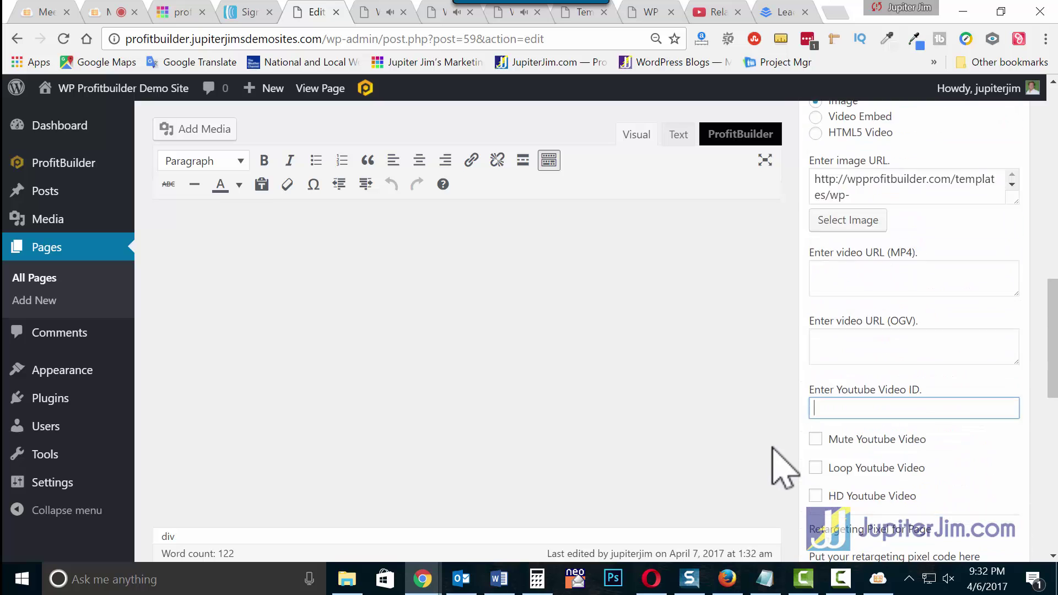
{"action": "scroll", "coordinate": [784, 467], "scroll_direction": "up", "scroll_amount": 2}
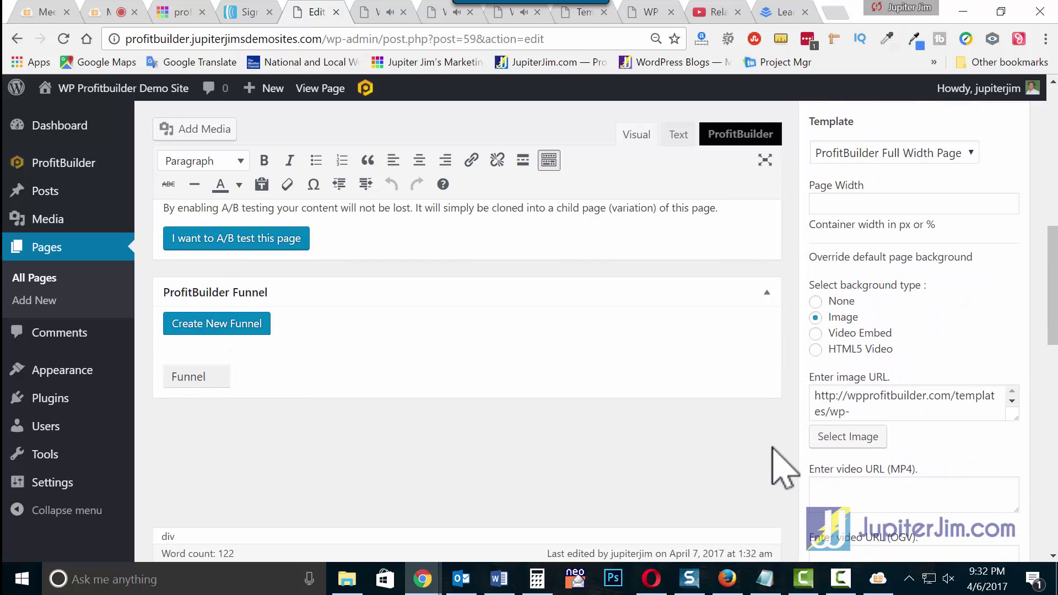
{"action": "scroll", "coordinate": [783, 469], "scroll_direction": "up", "scroll_amount": 6}
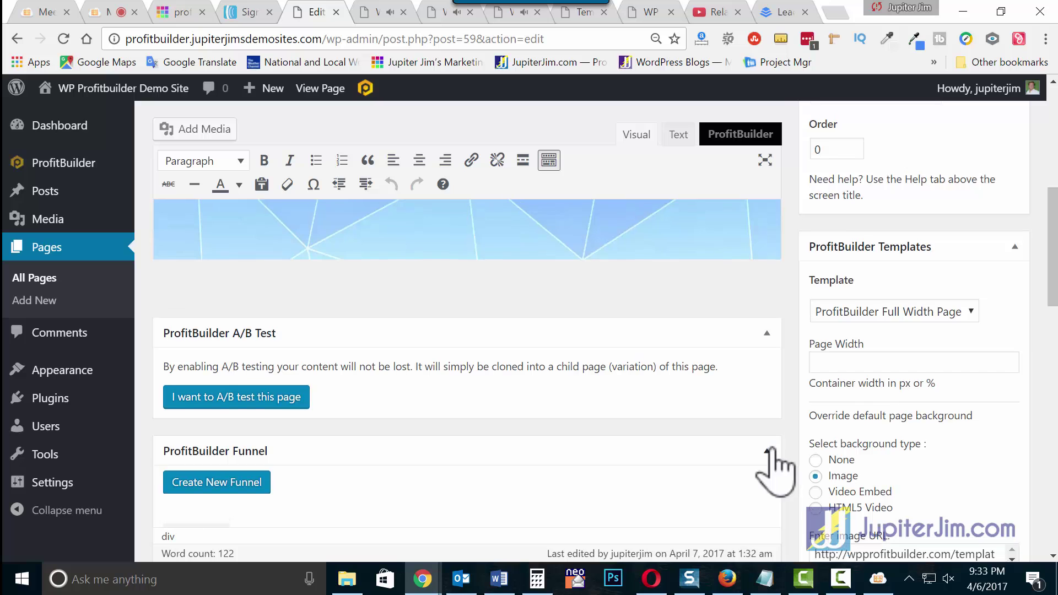
{"action": "scroll", "coordinate": [969, 358], "scroll_direction": "up", "scroll_amount": 3}
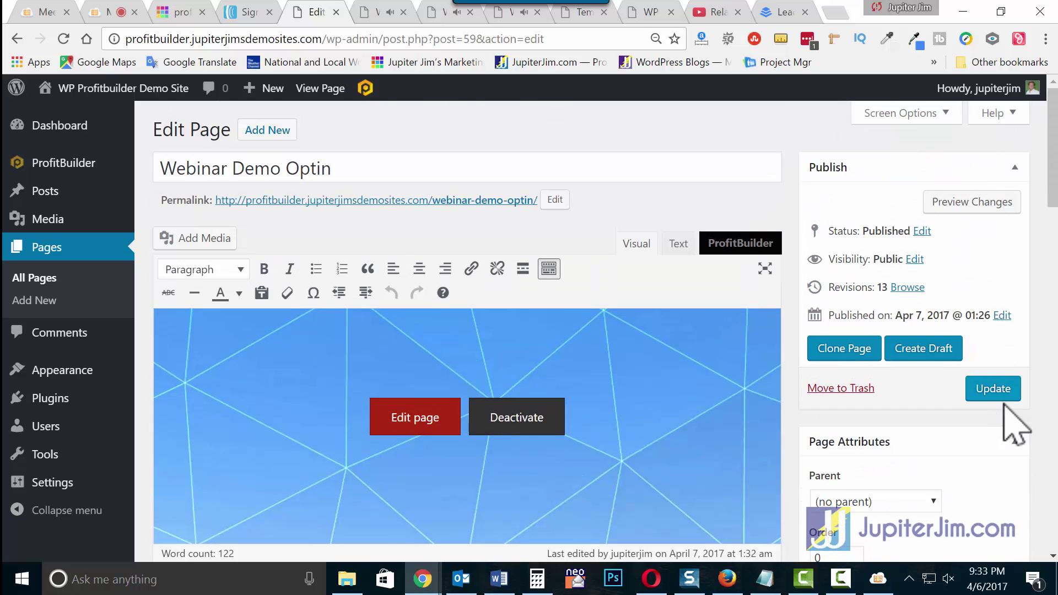
{"action": "left_click", "coordinate": [993, 388]}
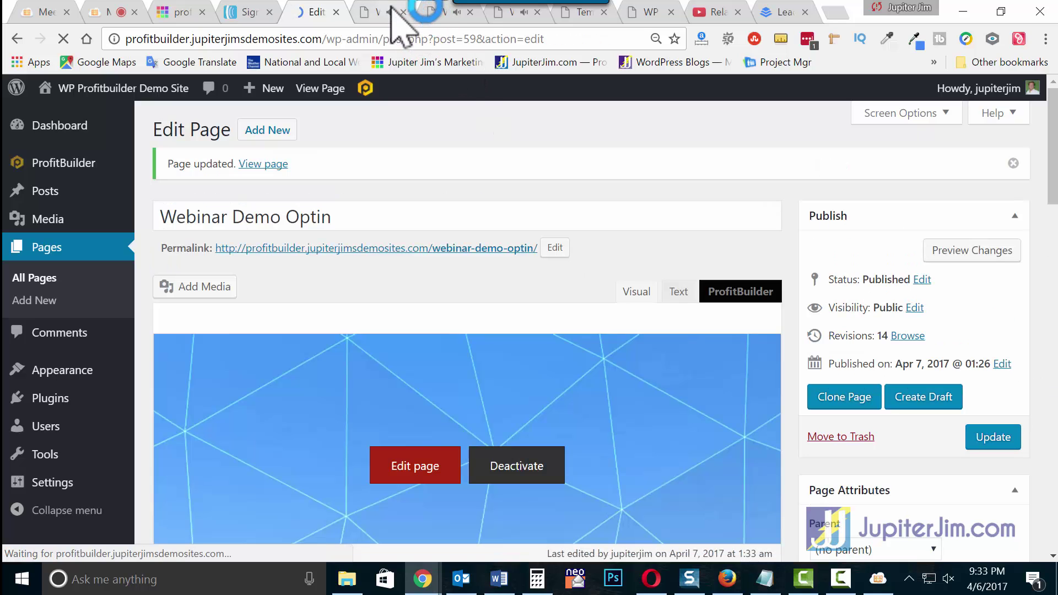
Step: Open the updated opt-in page in a new tab from its permalink, dismiss the popups, and inspect the image background
{"action": "right_click", "coordinate": [392, 249]}
{"action": "left_click", "coordinate": [424, 253]}
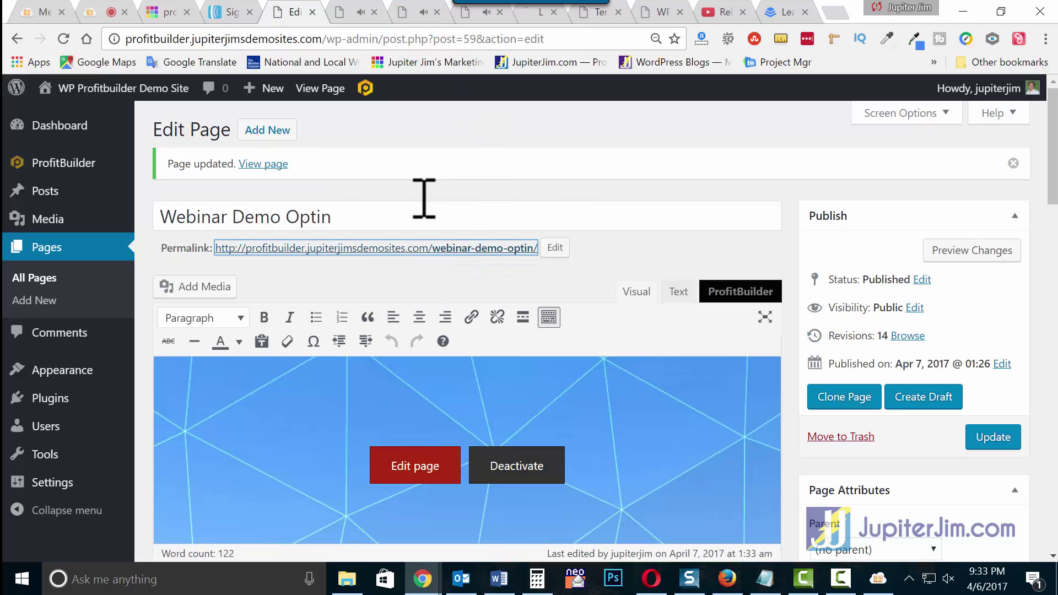
{"action": "left_click", "coordinate": [540, 12]}
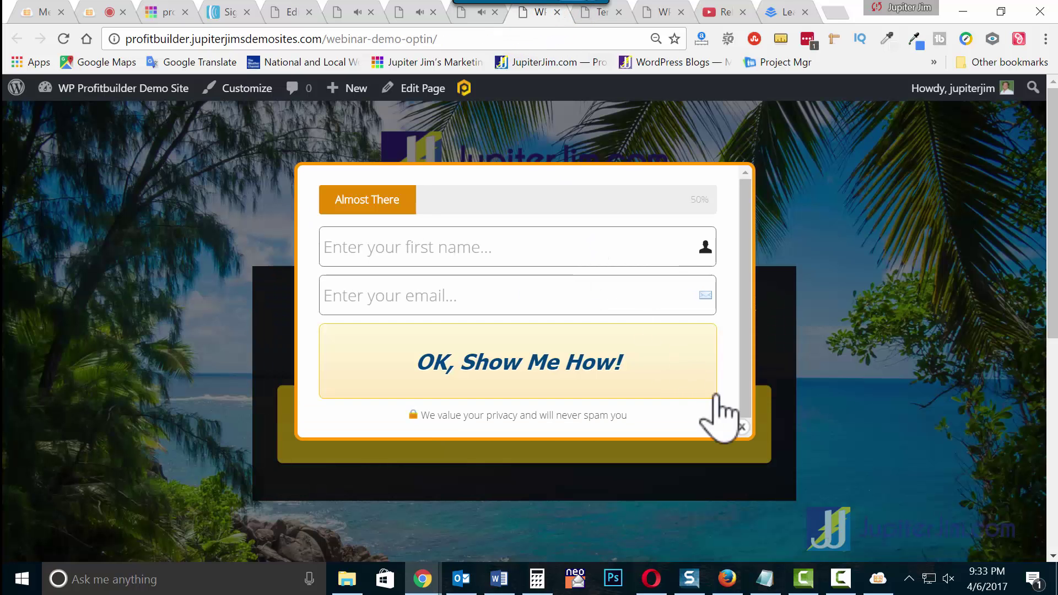
{"action": "left_click", "coordinate": [741, 427]}
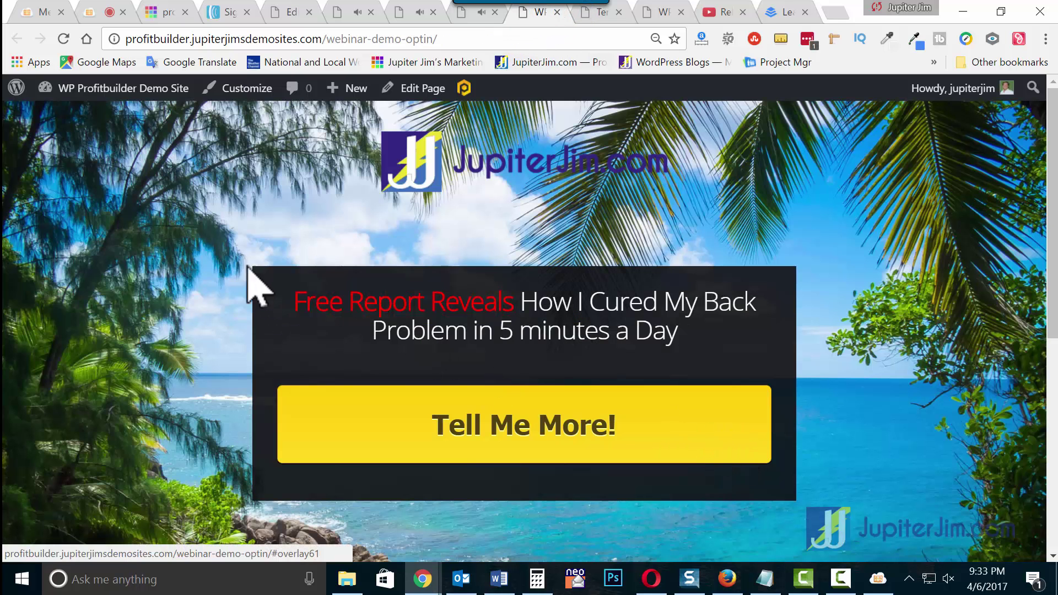
{"action": "scroll", "coordinate": [826, 243], "scroll_direction": "down", "scroll_amount": 4}
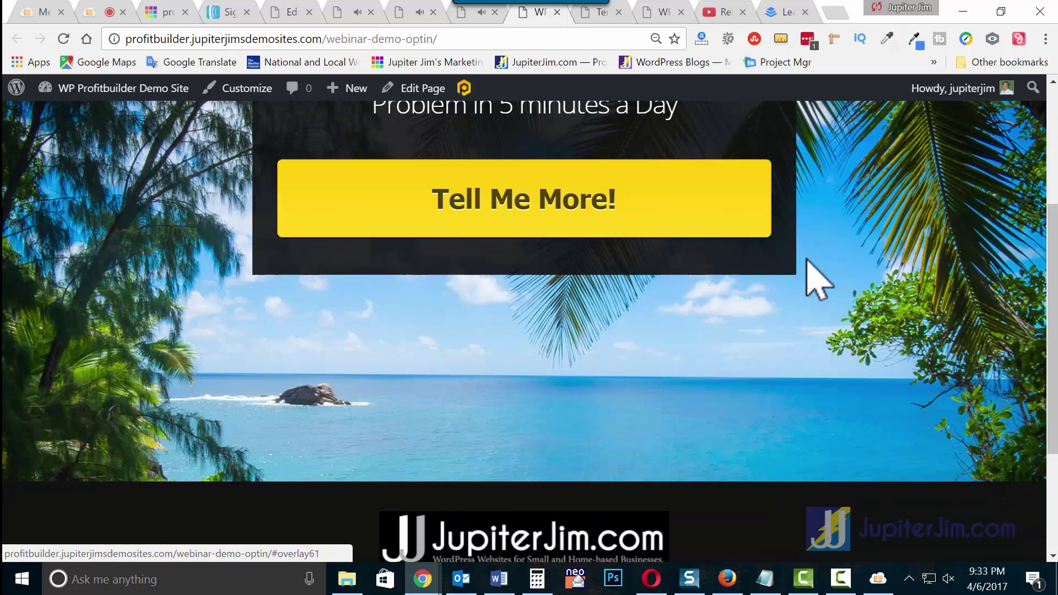
{"action": "scroll", "coordinate": [817, 280], "scroll_direction": "up", "scroll_amount": 5}
{"action": "mouse_move", "coordinate": [406, 28]}
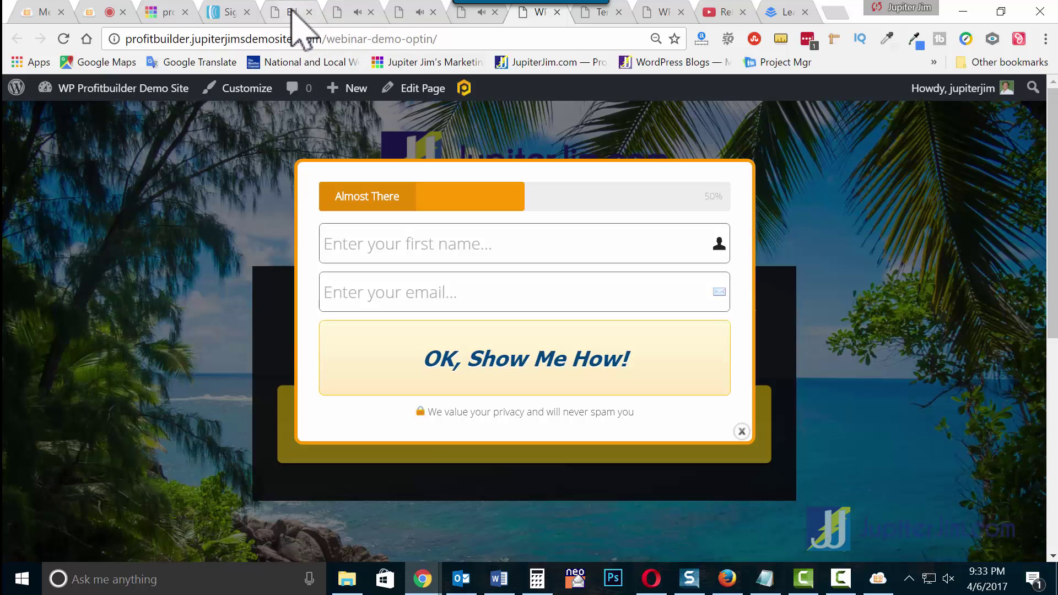
{"action": "left_click", "coordinate": [742, 431]}
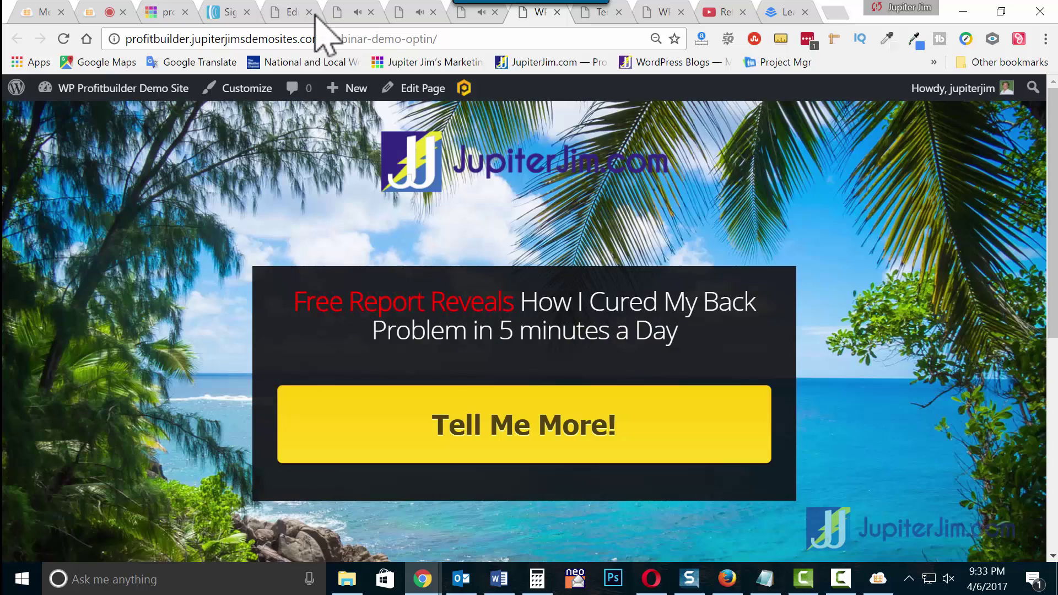
Step: Upload beach-3c from the Desktop's Demos_Stuff_Current > Profitbuilder > Optins folder through the page background's image selector
{"action": "left_click", "coordinate": [288, 13]}
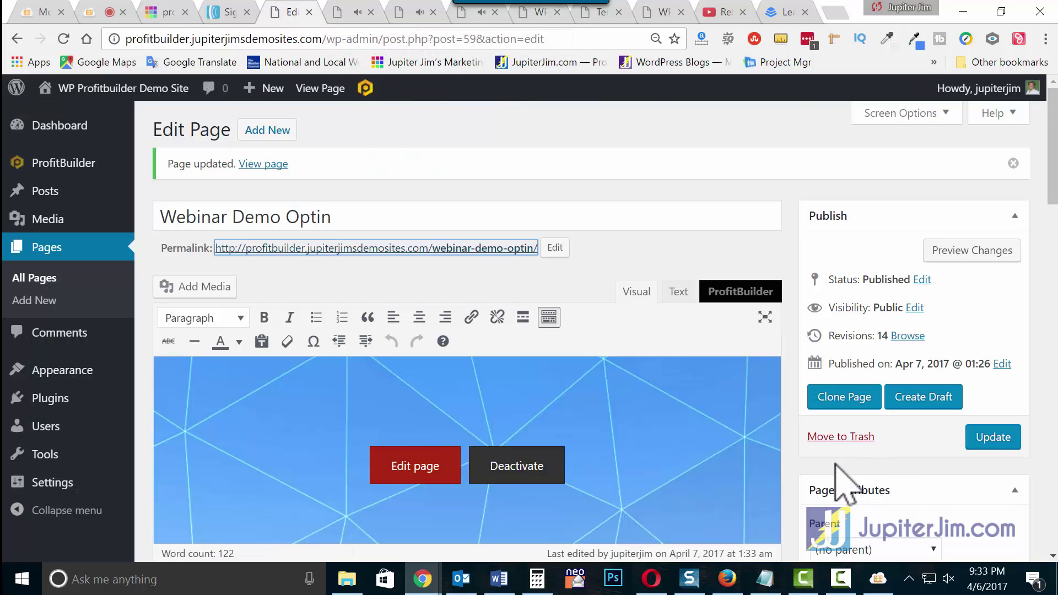
{"action": "scroll", "coordinate": [826, 495], "scroll_direction": "down", "scroll_amount": 10}
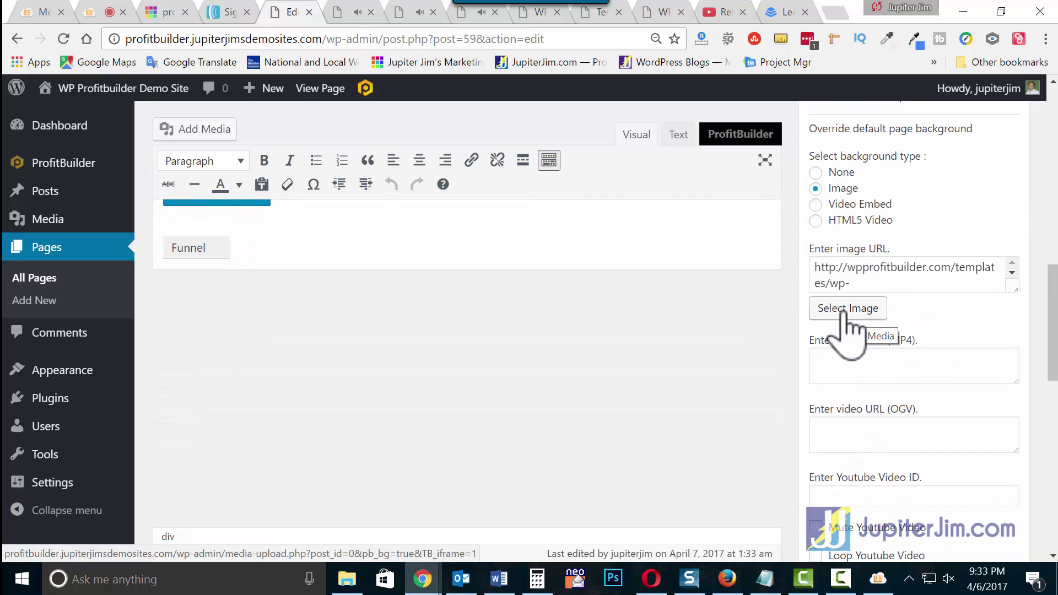
{"action": "left_click", "coordinate": [847, 310]}
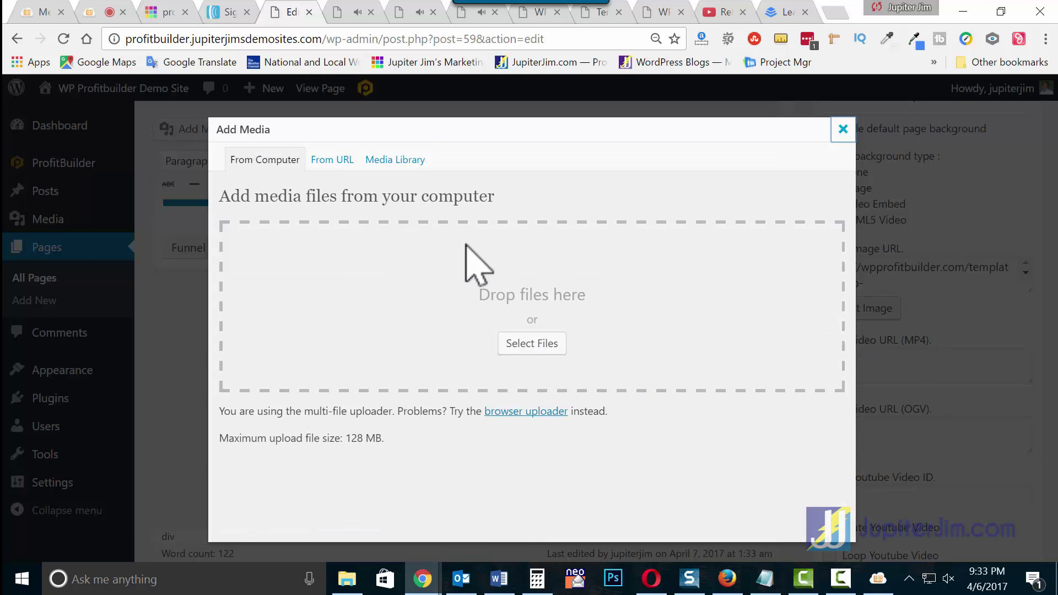
{"action": "left_click", "coordinate": [530, 343]}
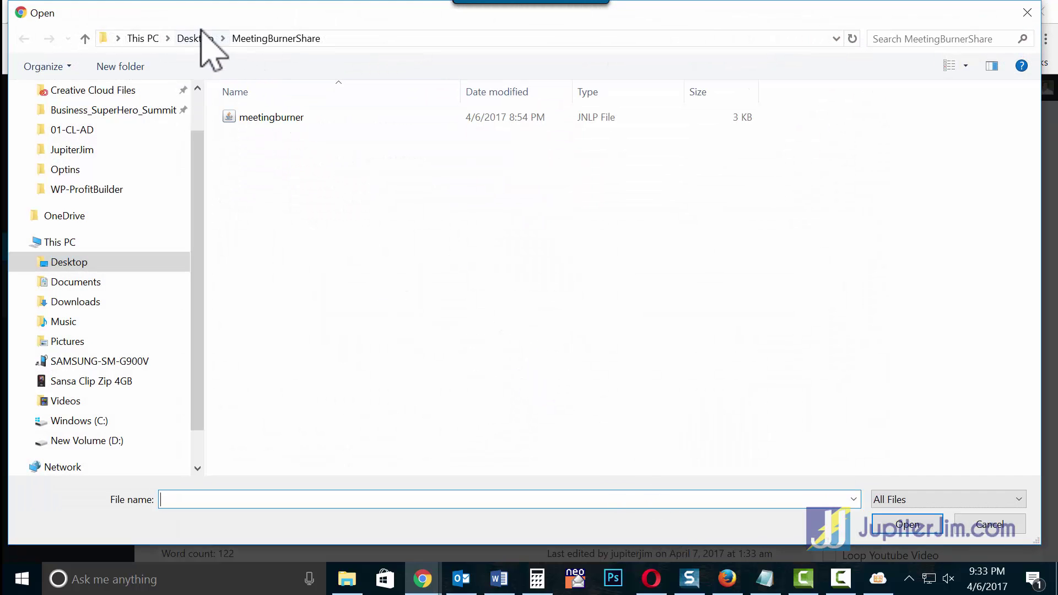
{"action": "left_click", "coordinate": [196, 38]}
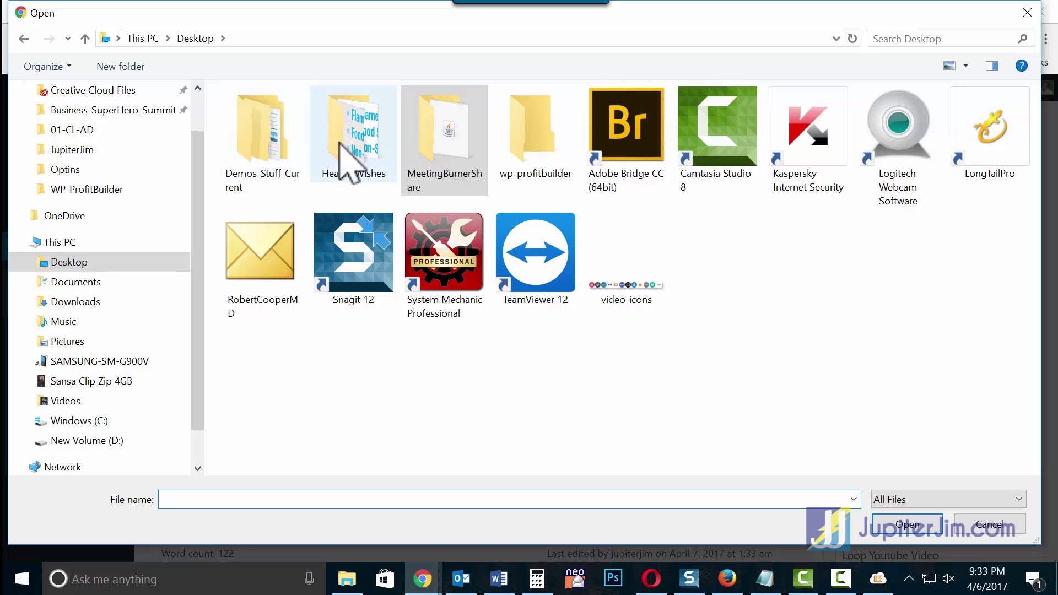
{"action": "left_click", "coordinate": [271, 132]}
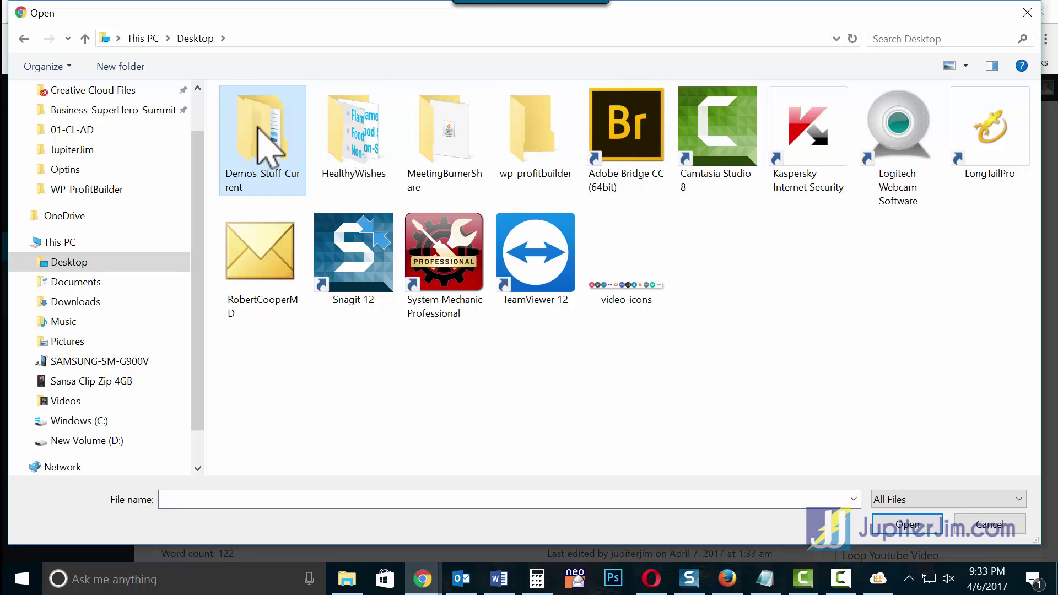
{"action": "double_click", "coordinate": [258, 128]}
{"action": "double_click", "coordinate": [257, 134]}
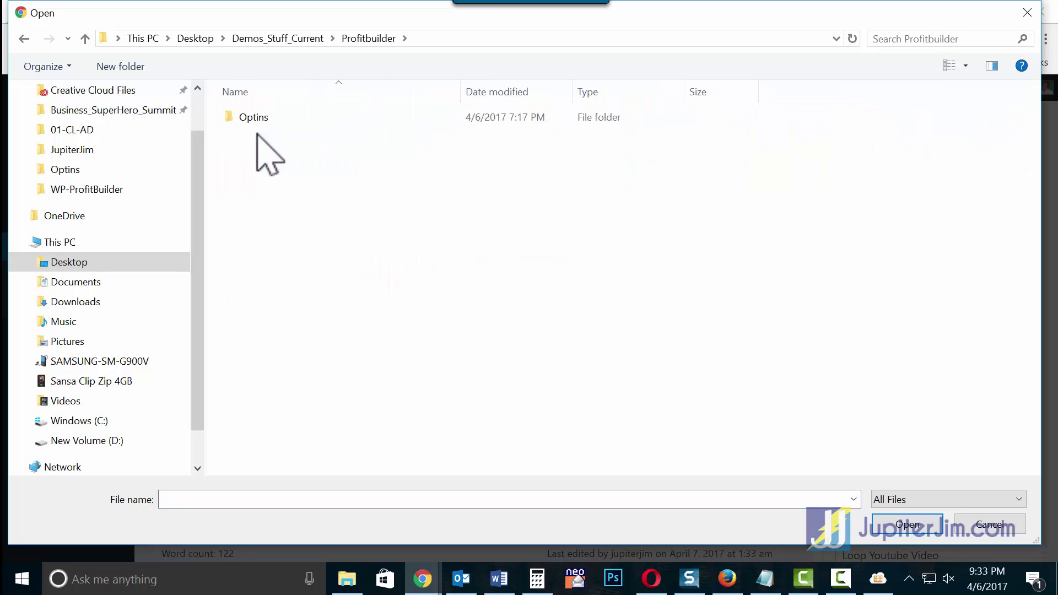
{"action": "double_click", "coordinate": [249, 117]}
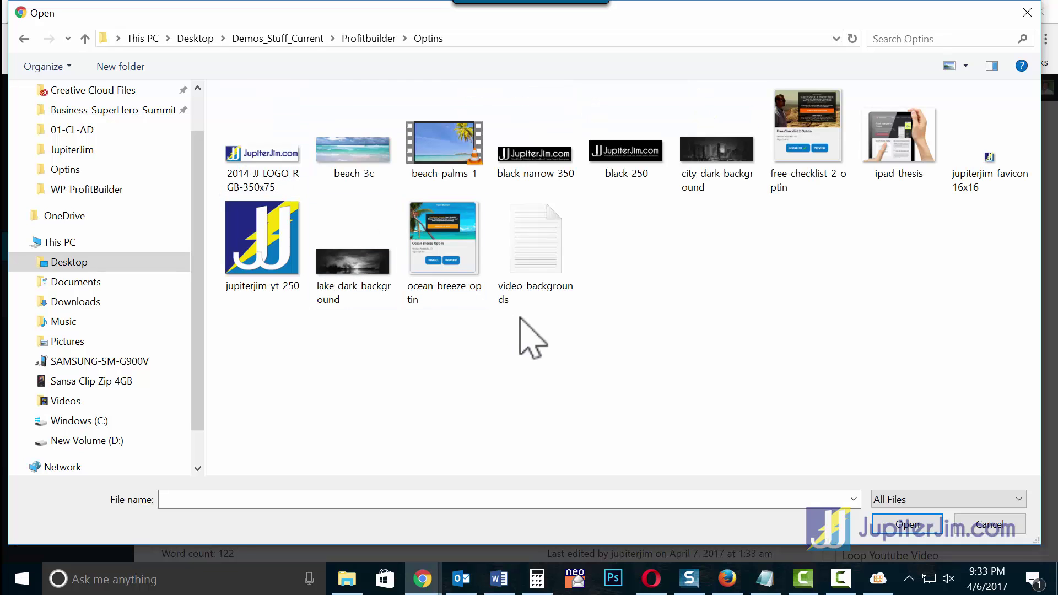
{"action": "left_click", "coordinate": [358, 175]}
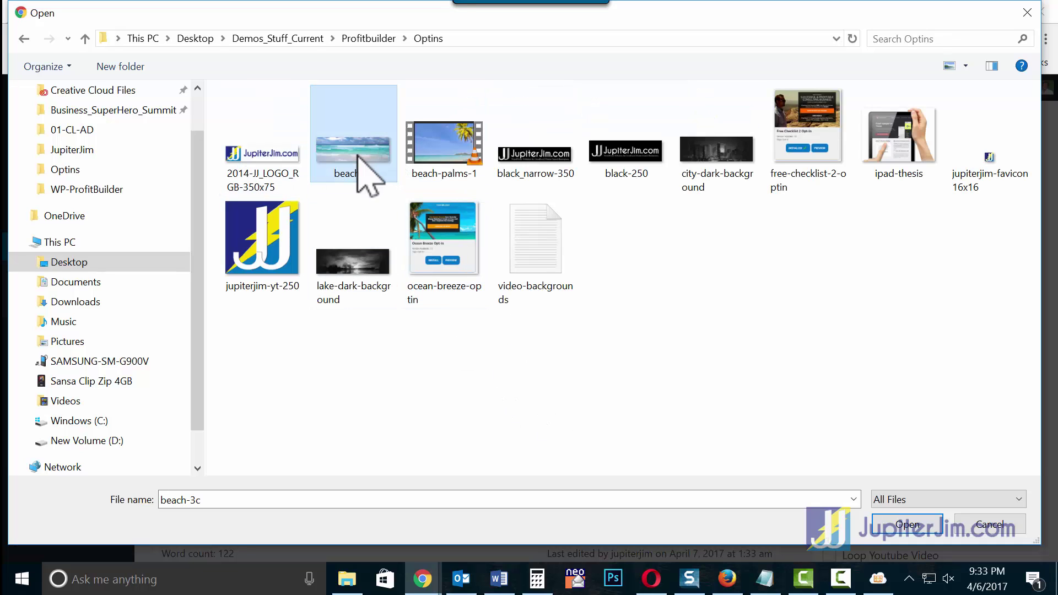
{"action": "left_click", "coordinate": [908, 524]}
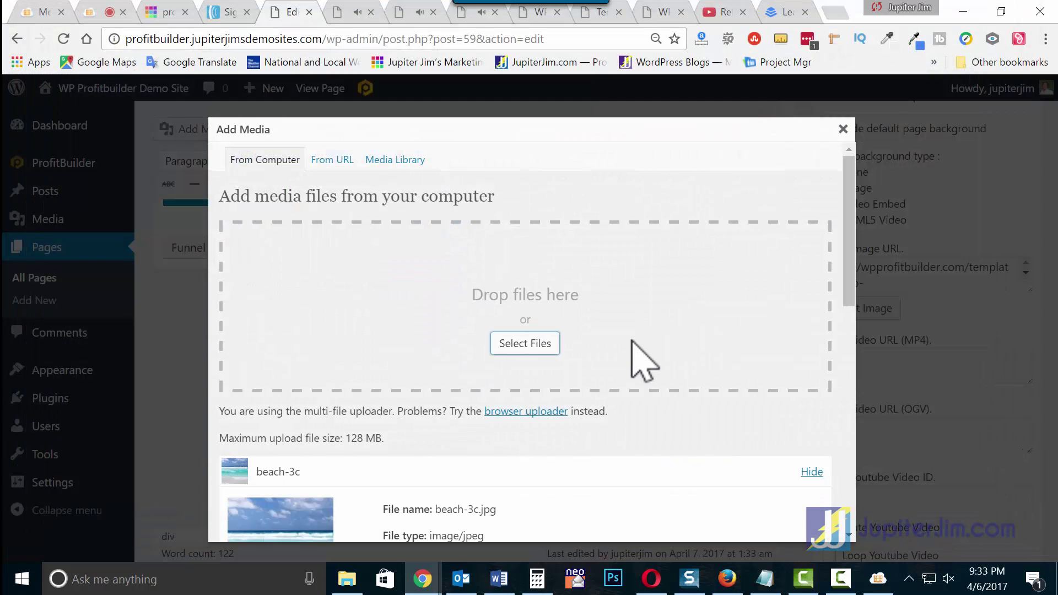
Step: Check the uploaded beach-3c image's dimensions and try to insert it as the page background image
{"action": "scroll", "coordinate": [633, 358], "scroll_direction": "down", "scroll_amount": 3}
{"action": "scroll", "coordinate": [632, 341], "scroll_direction": "down", "scroll_amount": 3}
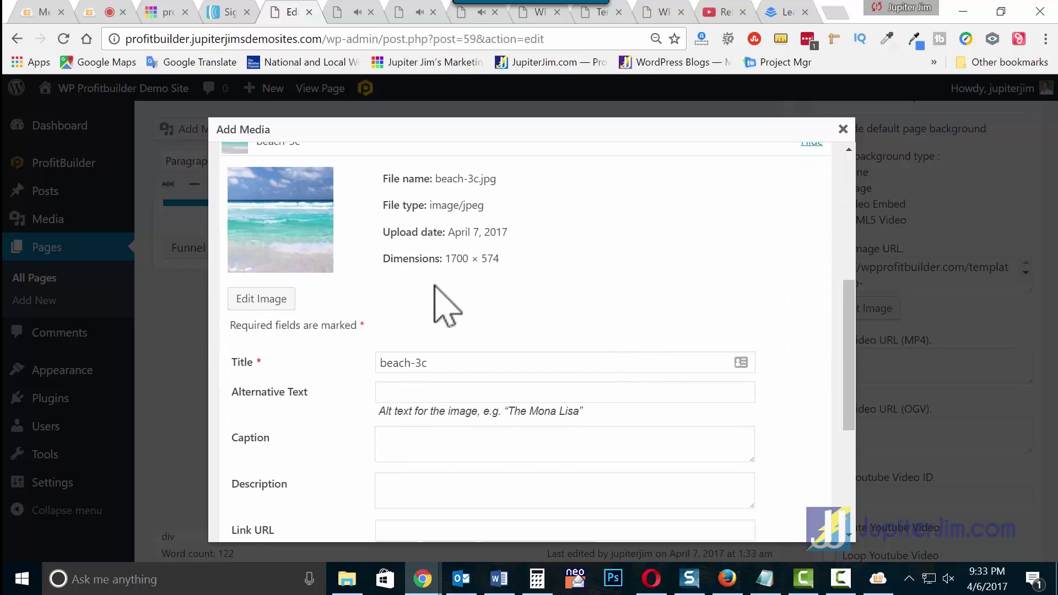
{"action": "left_click_drag", "start_coordinate": [452, 257], "coordinate": [483, 274]}
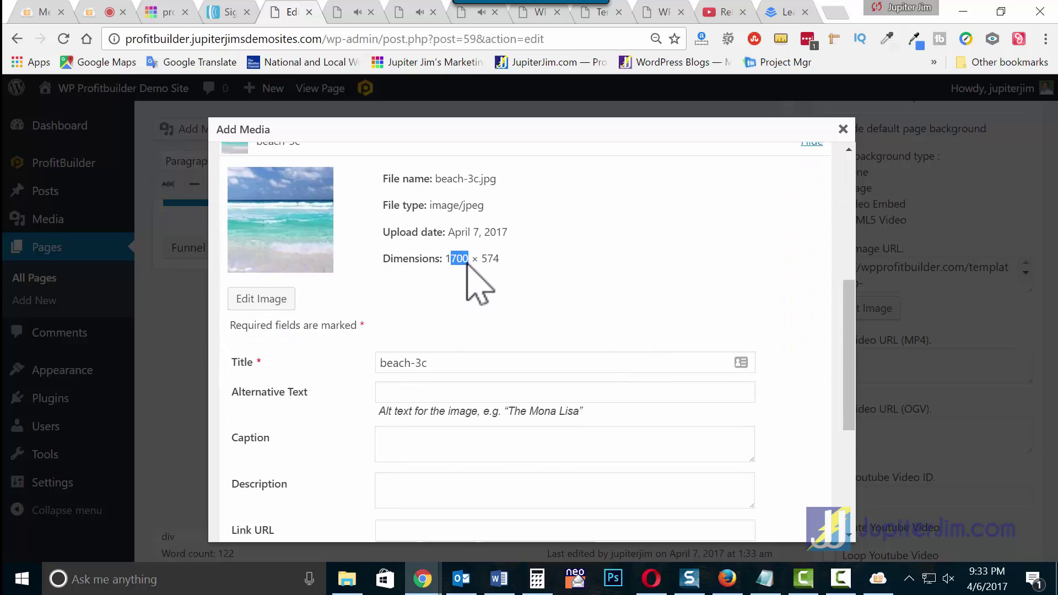
{"action": "scroll", "coordinate": [738, 375], "scroll_direction": "down", "scroll_amount": 5}
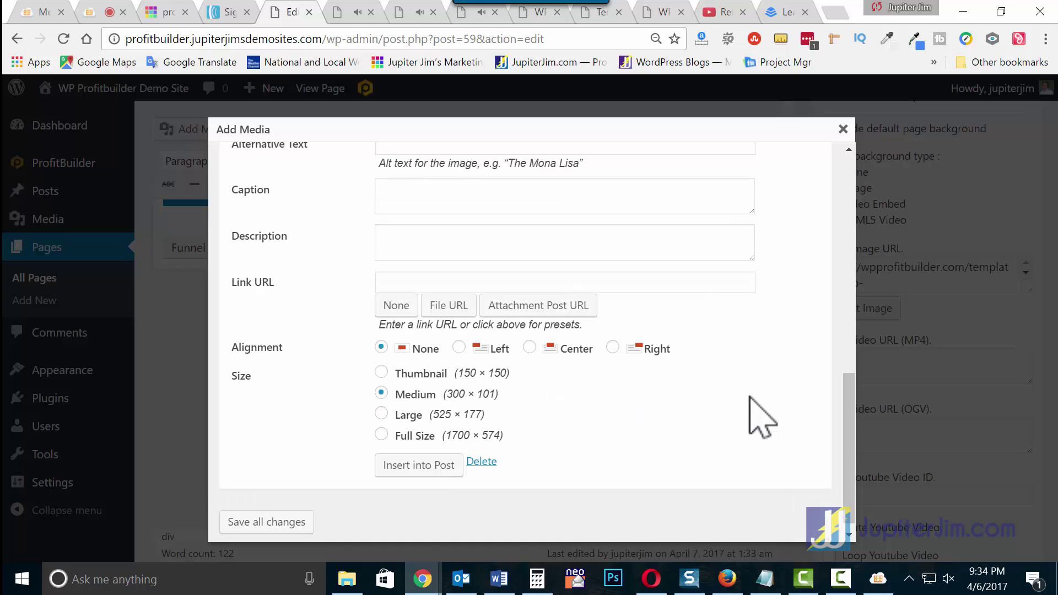
{"action": "scroll", "coordinate": [754, 400], "scroll_direction": "down", "scroll_amount": 1}
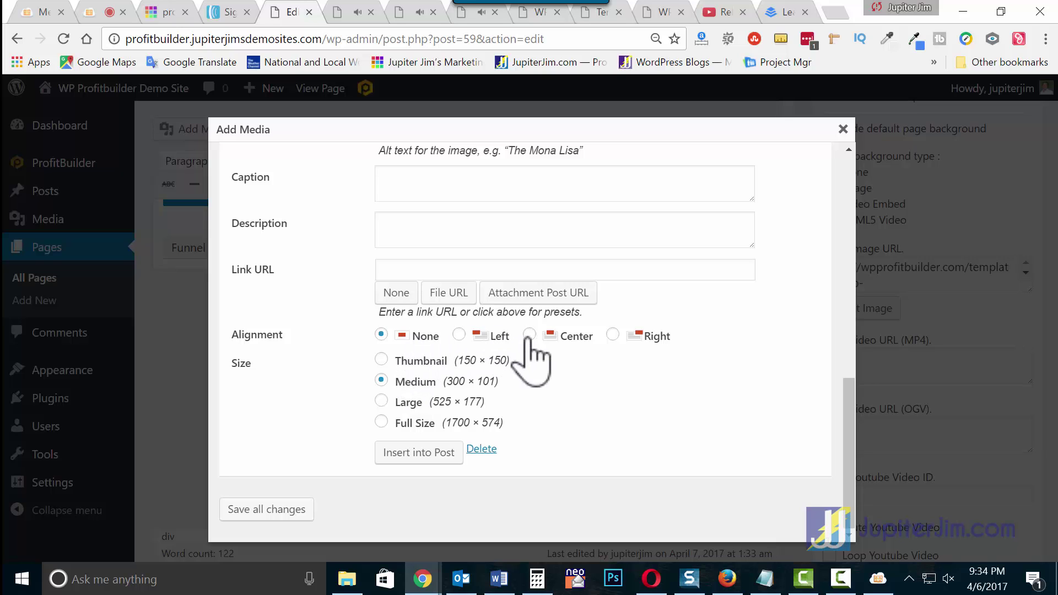
{"action": "left_click", "coordinate": [417, 454]}
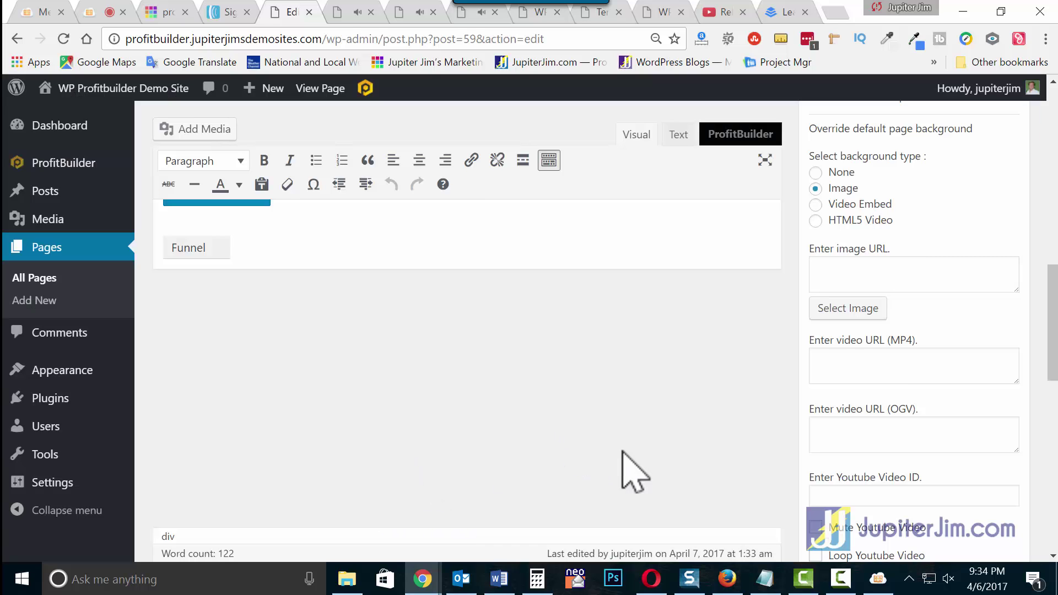
Step: Examine the image URL and the remaining page background settings after inserting the image
{"action": "scroll", "coordinate": [750, 495], "scroll_direction": "up", "scroll_amount": 1}
{"action": "scroll", "coordinate": [763, 508], "scroll_direction": "up", "scroll_amount": 1}
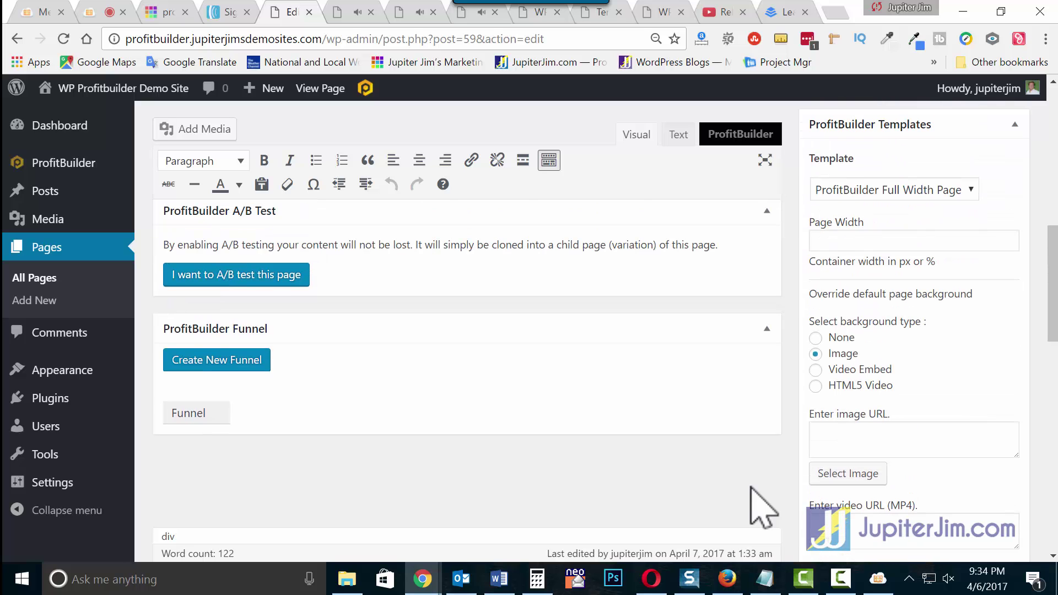
{"action": "scroll", "coordinate": [763, 508], "scroll_direction": "down", "scroll_amount": 2}
{"action": "left_click", "coordinate": [888, 276]}
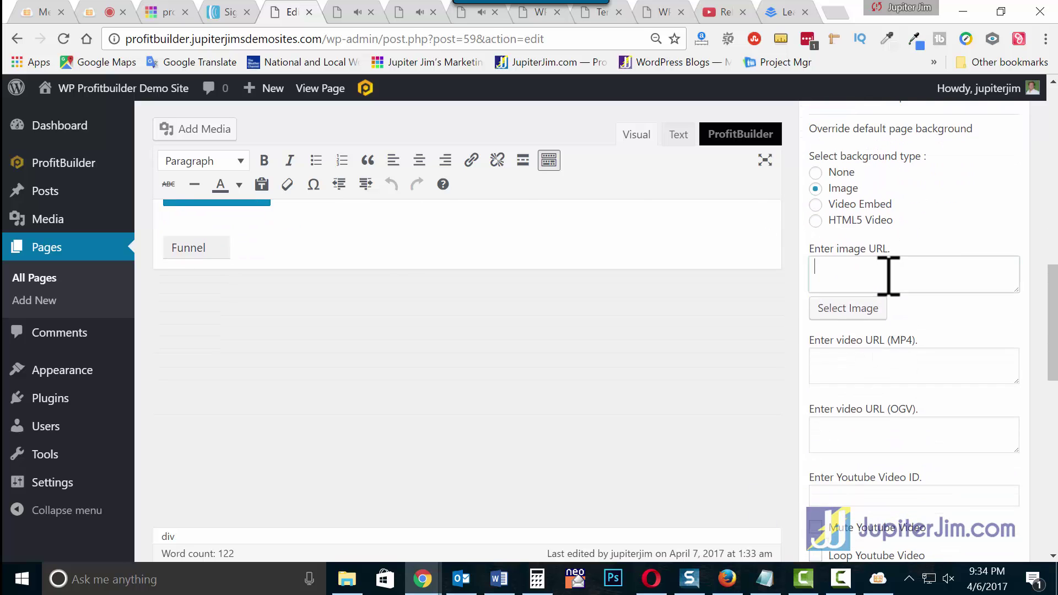
{"action": "scroll", "coordinate": [894, 319], "scroll_direction": "up", "scroll_amount": 1}
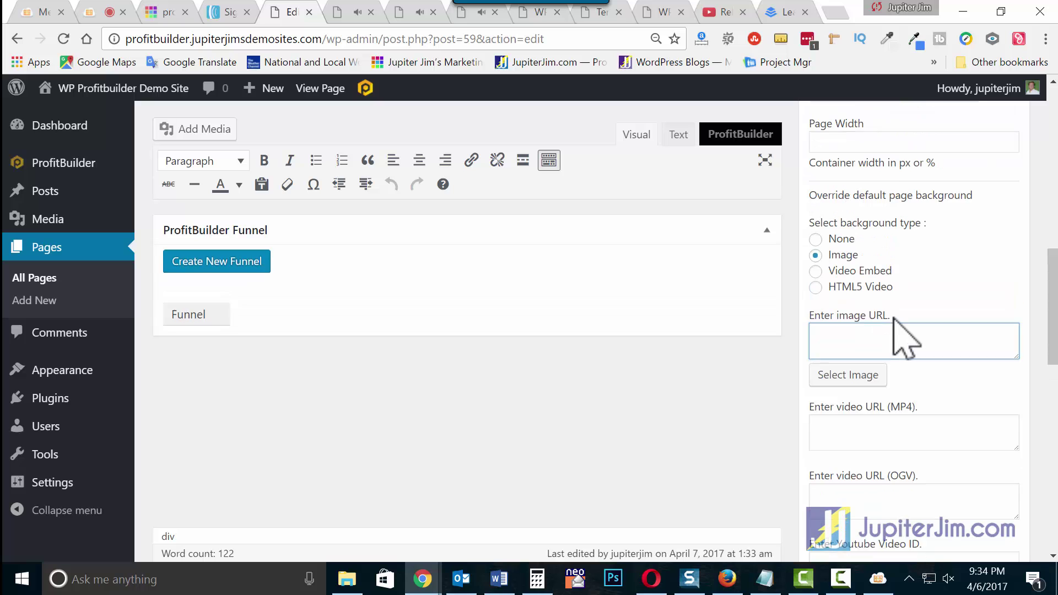
{"action": "scroll", "coordinate": [894, 319], "scroll_direction": "down", "scroll_amount": 9}
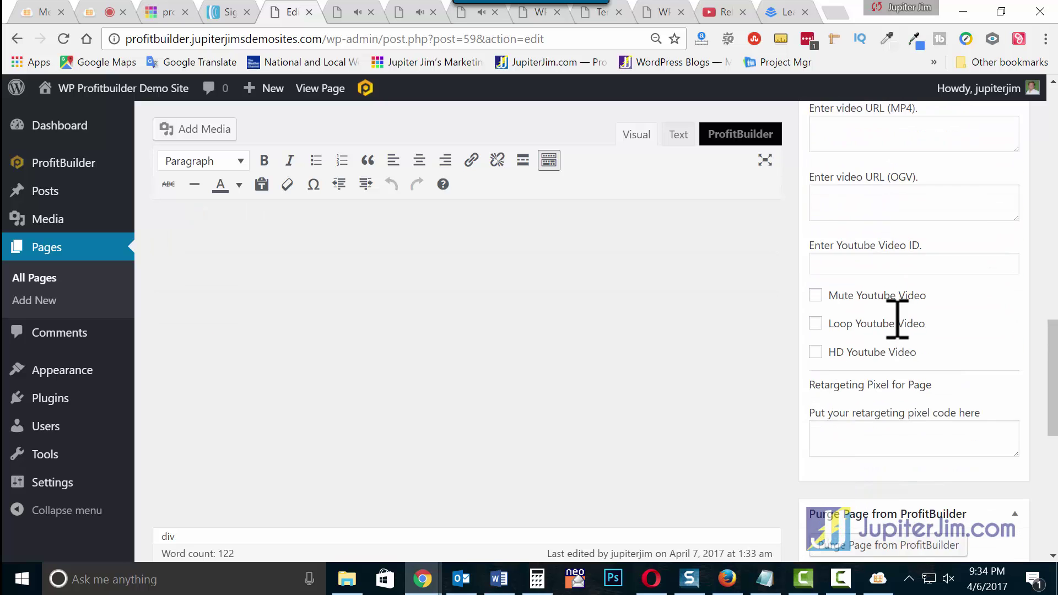
Step: Update the Webinar Demo Optin page with its current background settings
{"action": "scroll", "coordinate": [897, 320], "scroll_direction": "up", "scroll_amount": 12}
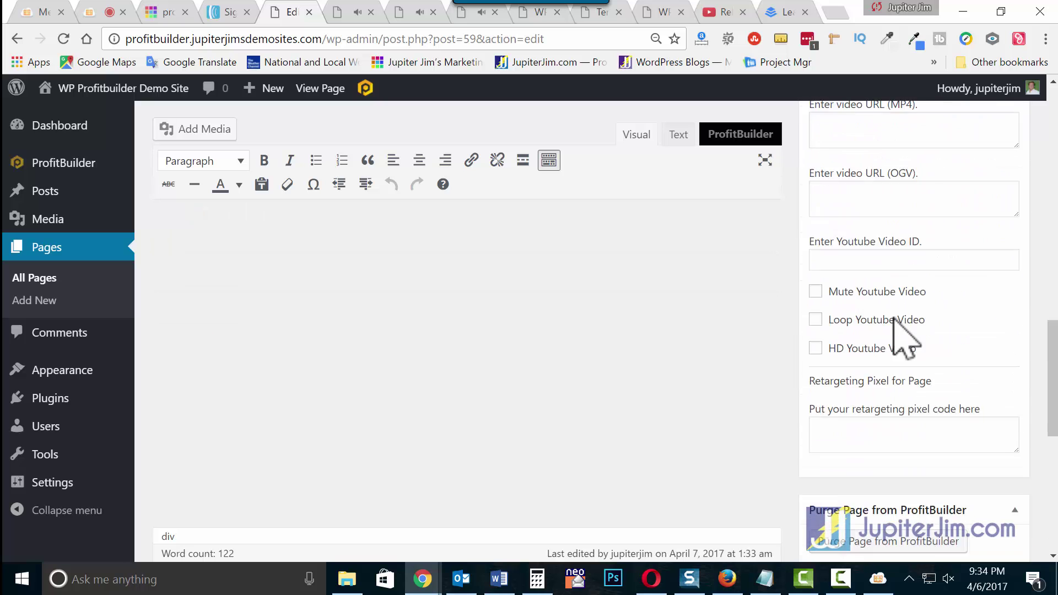
{"action": "scroll", "coordinate": [803, 358], "scroll_direction": "up", "scroll_amount": 4}
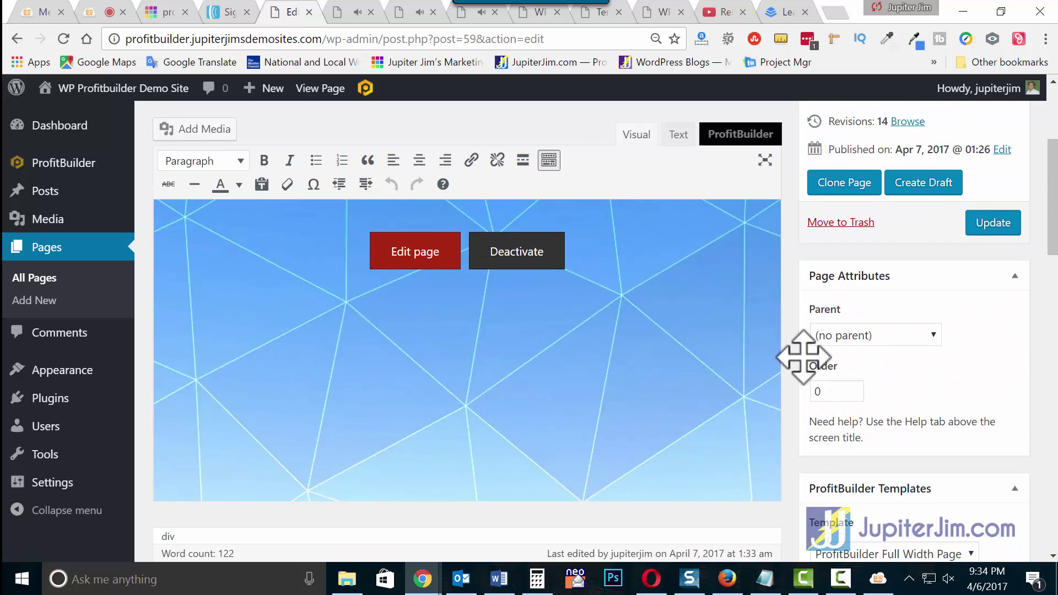
{"action": "scroll", "coordinate": [803, 357], "scroll_direction": "up", "scroll_amount": 2}
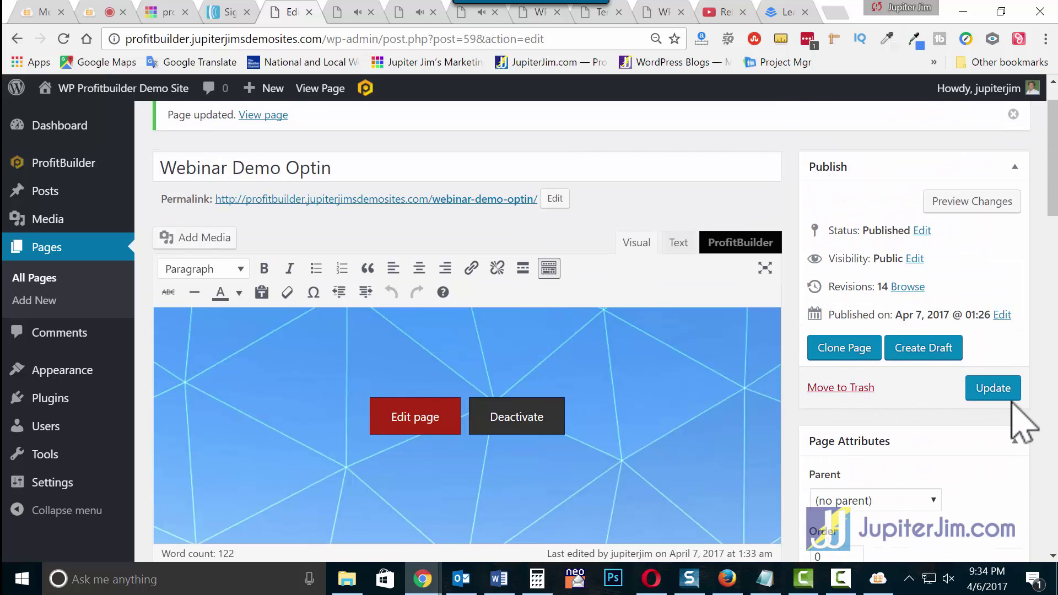
{"action": "left_click", "coordinate": [993, 388]}
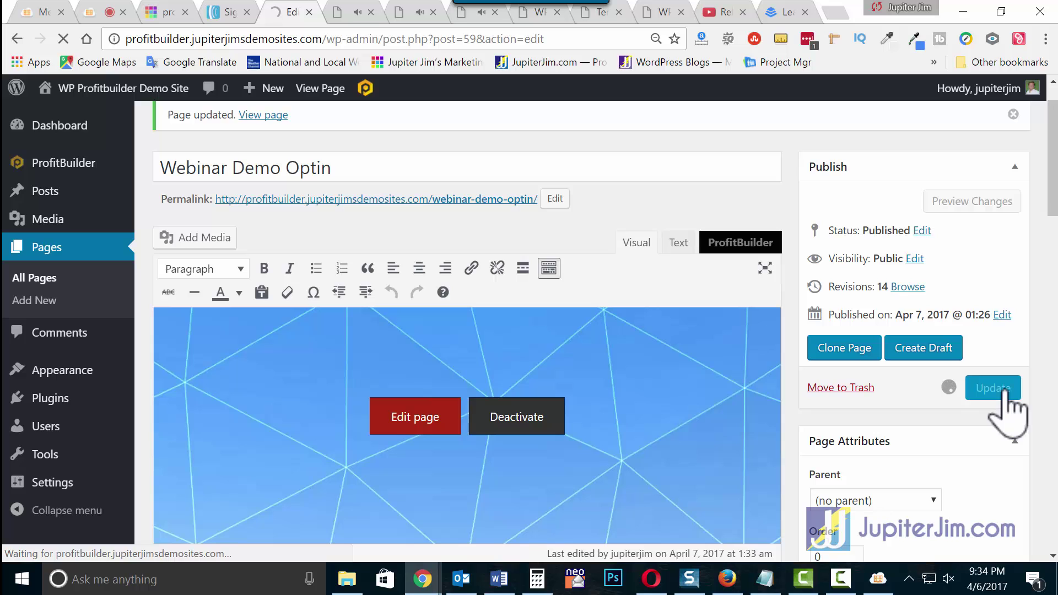
Step: Try to insert beach-3c at full size, centred, from the Media Library as the page's background image
{"action": "scroll", "coordinate": [868, 467], "scroll_direction": "down", "scroll_amount": 12}
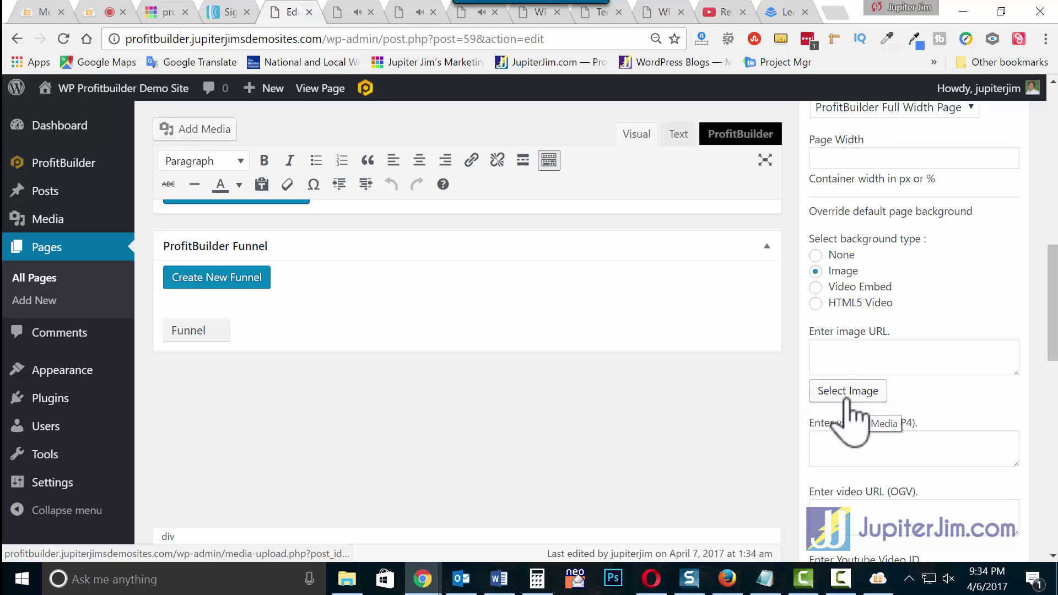
{"action": "left_click", "coordinate": [848, 399]}
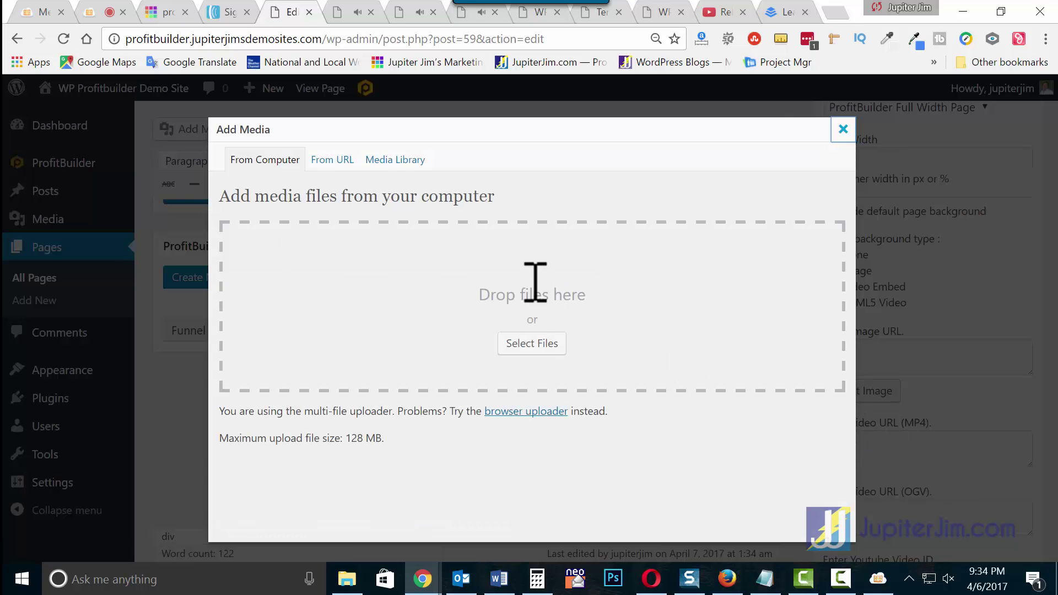
{"action": "left_click", "coordinate": [398, 171]}
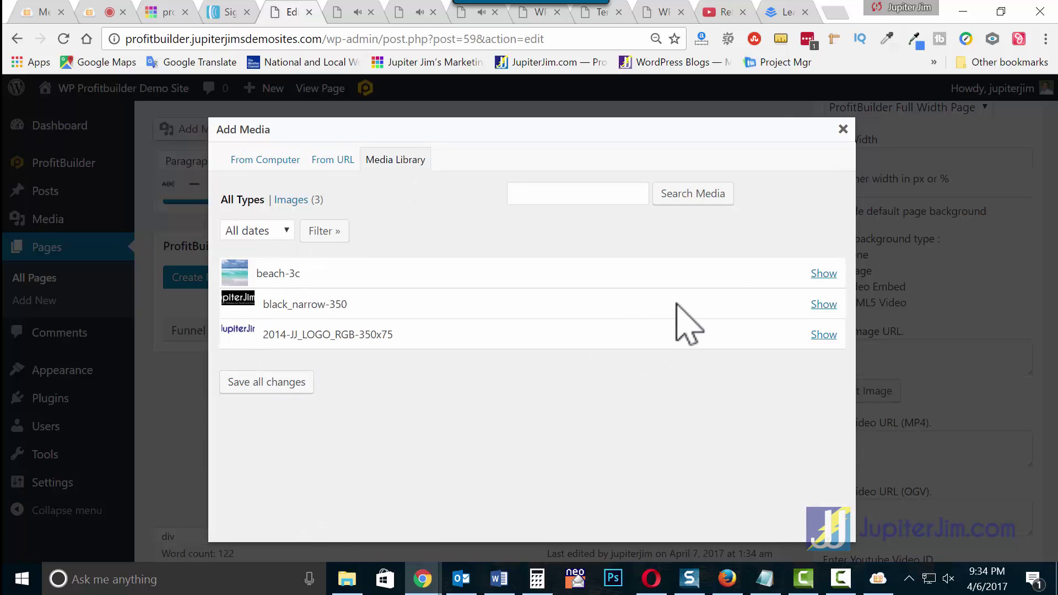
{"action": "left_click", "coordinate": [823, 274]}
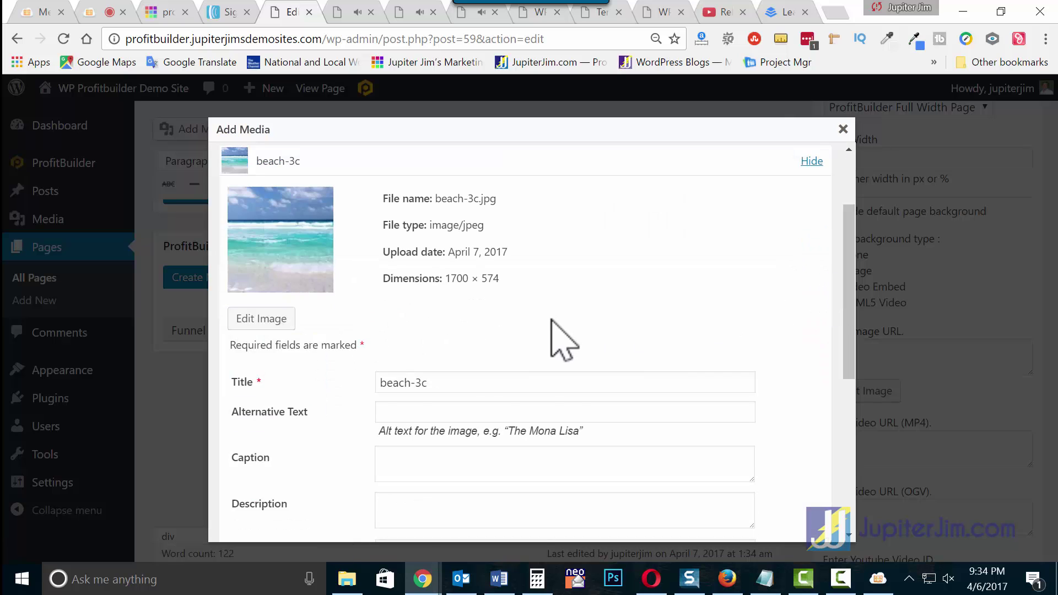
{"action": "scroll", "coordinate": [542, 347], "scroll_direction": "down", "scroll_amount": 5}
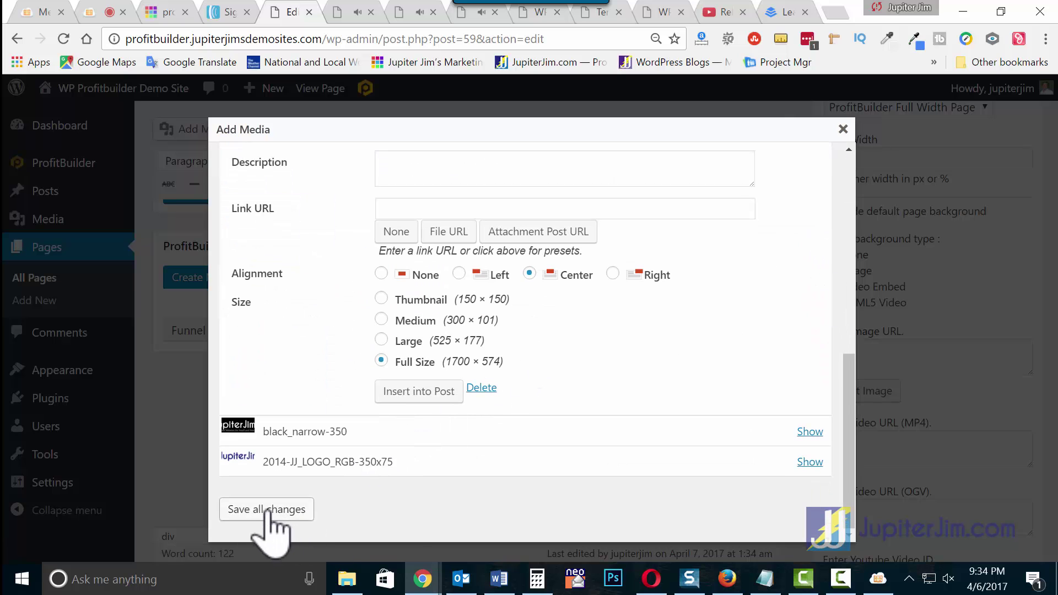
{"action": "left_click", "coordinate": [418, 397]}
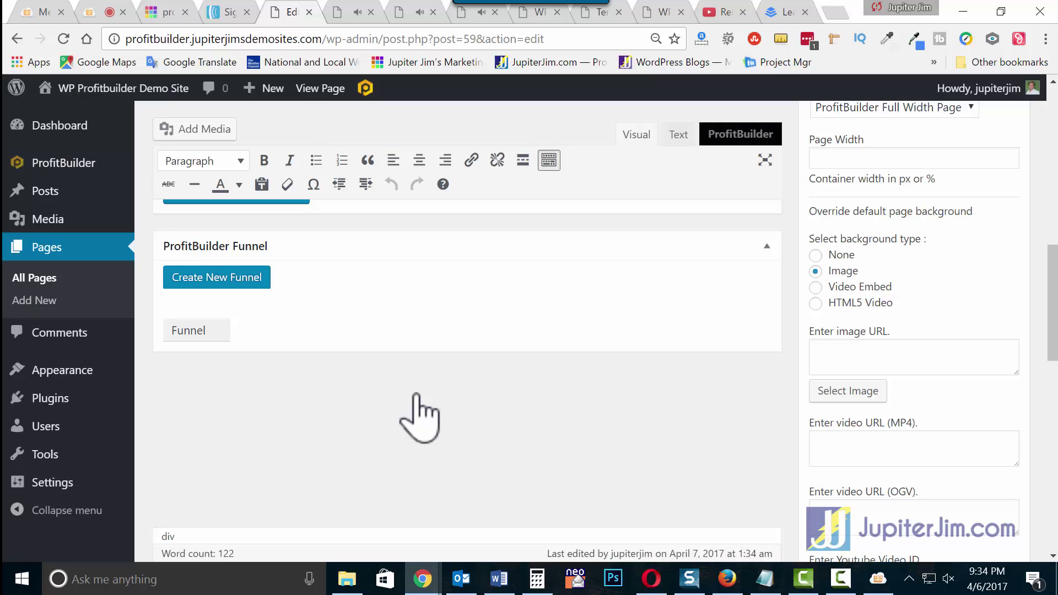
{"action": "scroll", "coordinate": [416, 393], "scroll_direction": "up", "scroll_amount": 3}
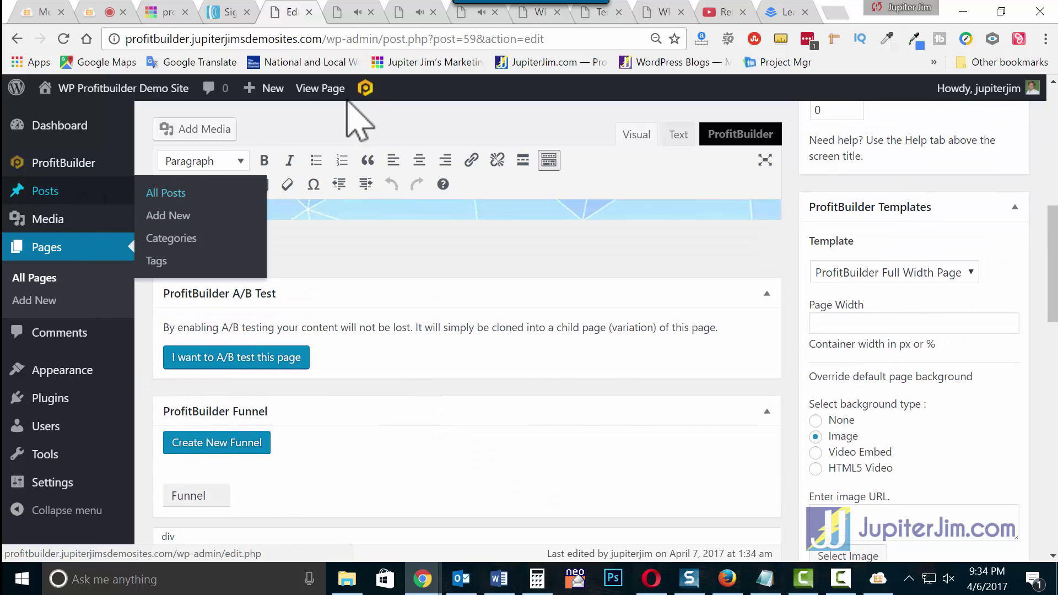
Step: Go from the live opt-in page to the site's Media Library and open the attachment details of the beach-3c image
{"action": "left_click", "coordinate": [351, 13]}
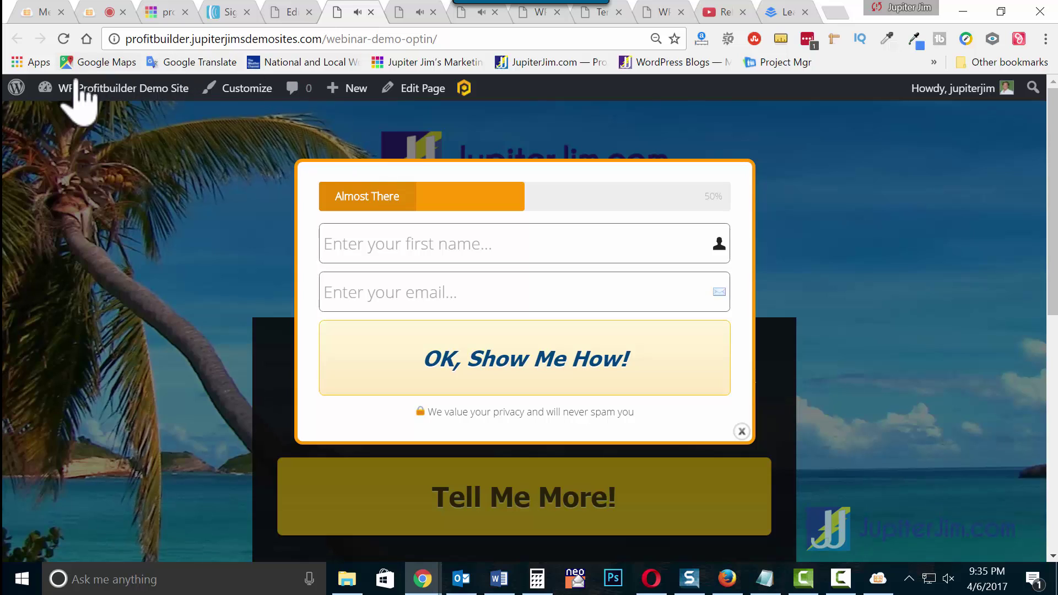
{"action": "mouse_move", "coordinate": [65, 89]}
{"action": "left_click", "coordinate": [57, 115]}
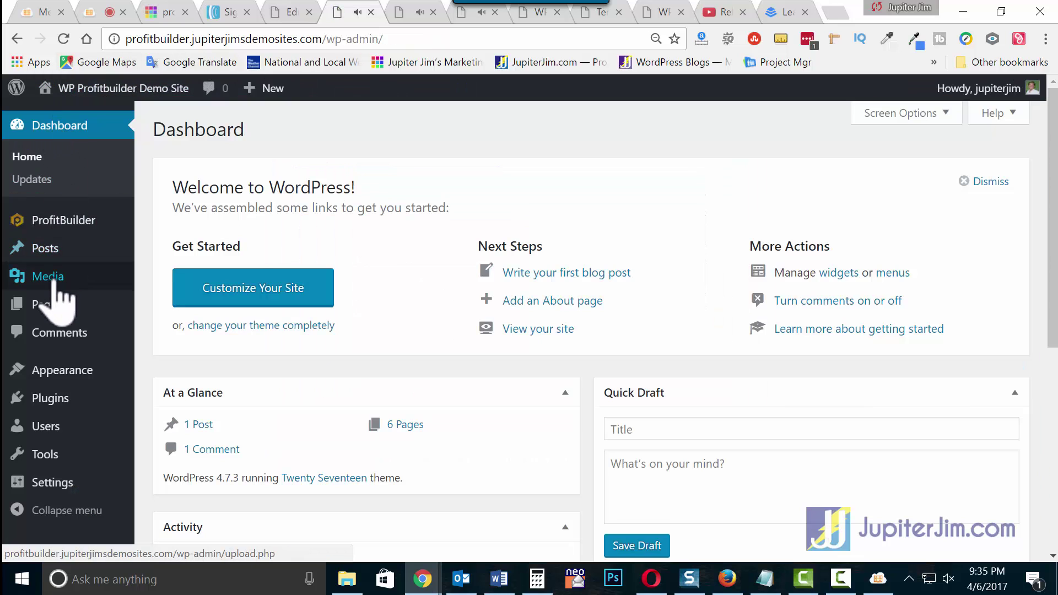
{"action": "mouse_move", "coordinate": [54, 278]}
{"action": "left_click", "coordinate": [160, 279]}
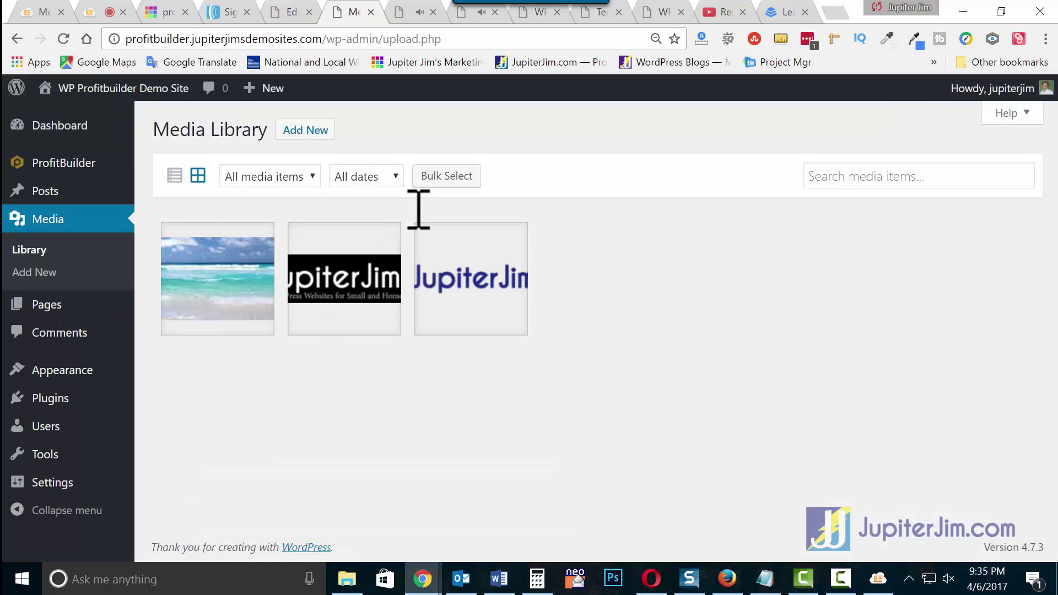
{"action": "left_click", "coordinate": [251, 275]}
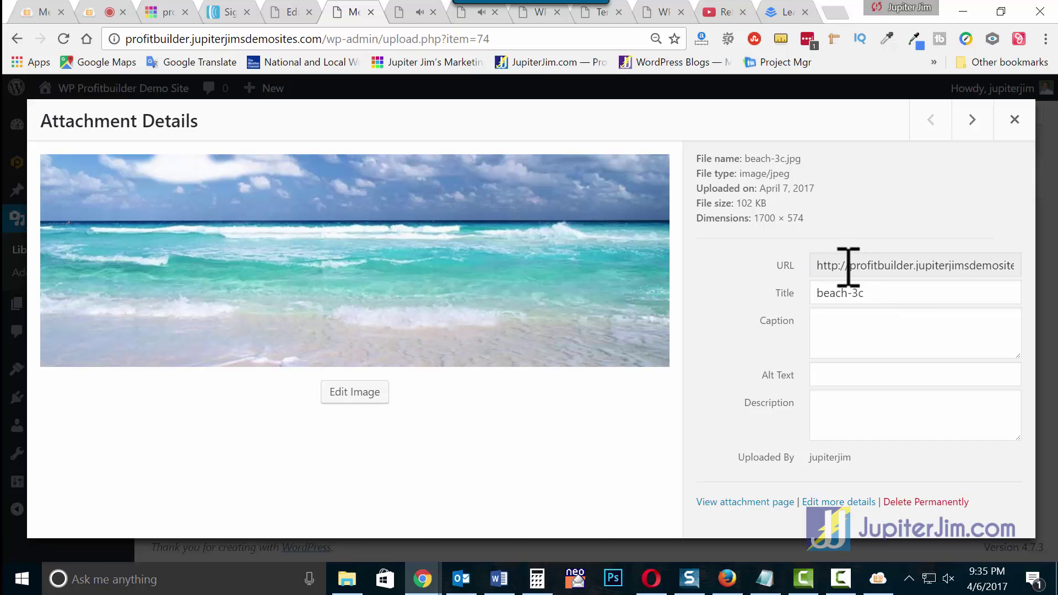
Step: Copy the full file URL of beach-3c.jpg from its attachment details and close the details
{"action": "left_click_drag", "start_coordinate": [833, 263], "coordinate": [1024, 269]}
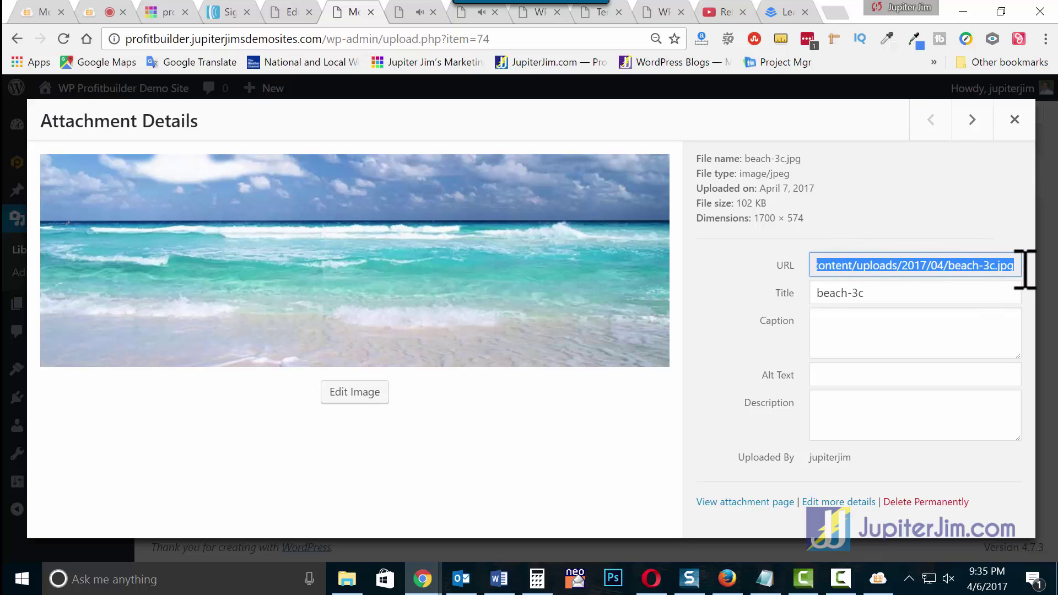
{"action": "left_click", "coordinate": [922, 265]}
{"action": "key", "text": "ctrl+a"}
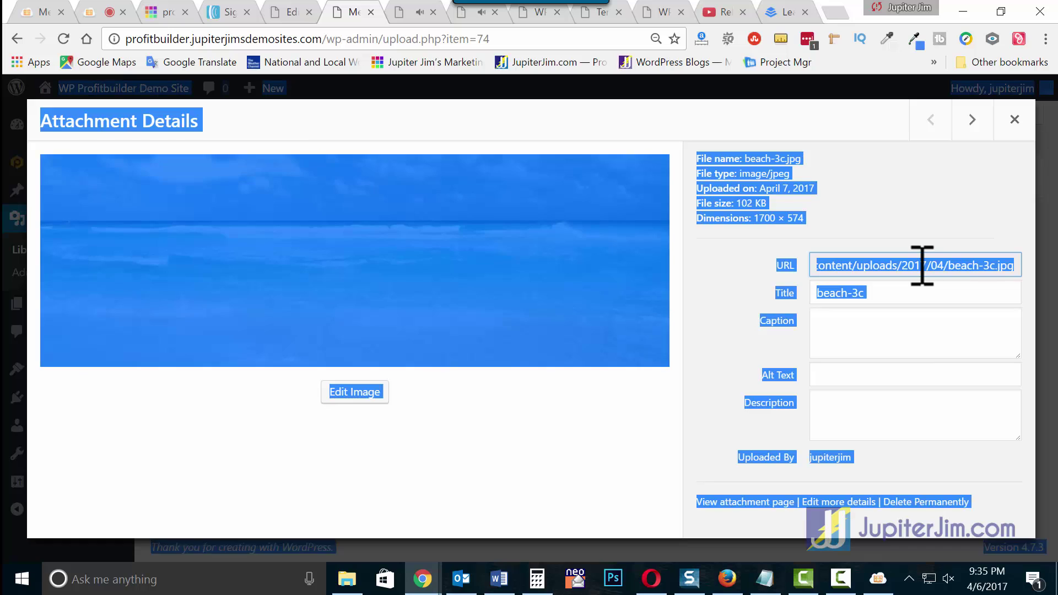
{"action": "double_click", "coordinate": [922, 265]}
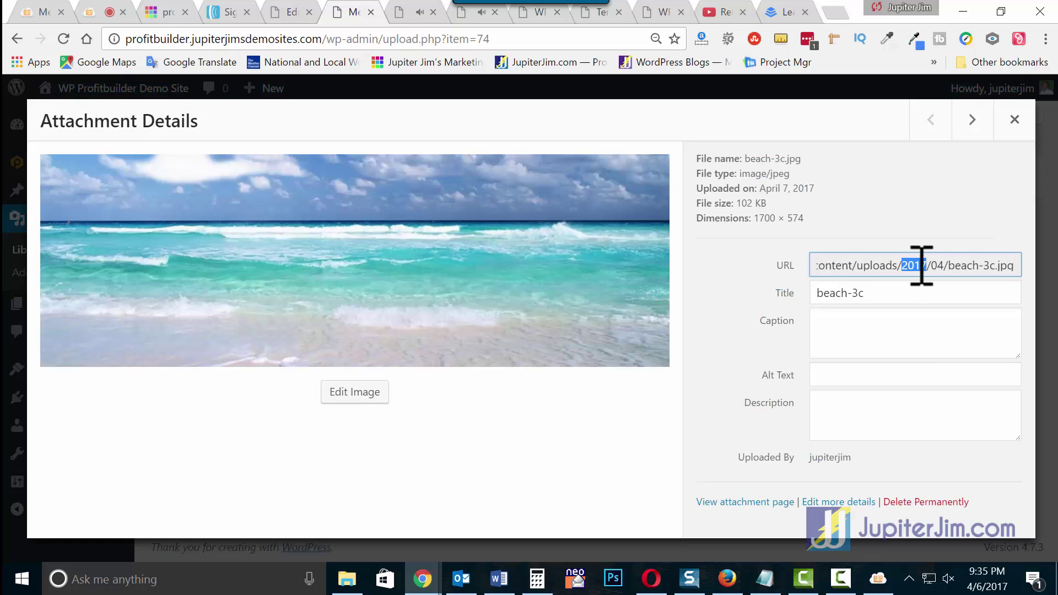
{"action": "triple_click", "coordinate": [922, 265]}
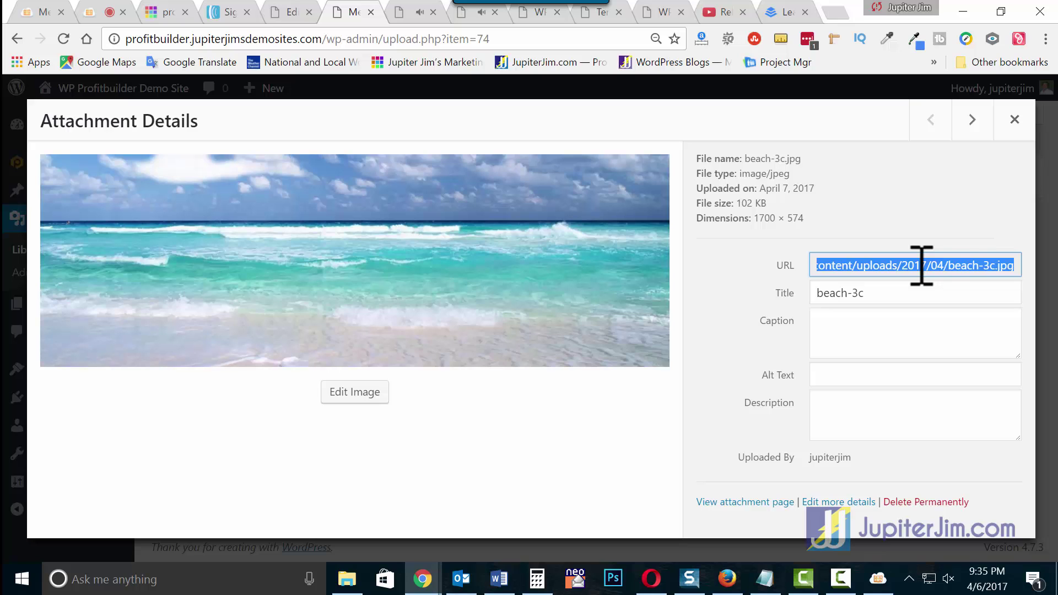
{"action": "left_click", "coordinate": [1009, 126]}
Step: Return to the Webinar Demo Optin editor and paste the beach-3c.jpg URL as the page's background image URL
{"action": "left_click", "coordinate": [298, 11]}
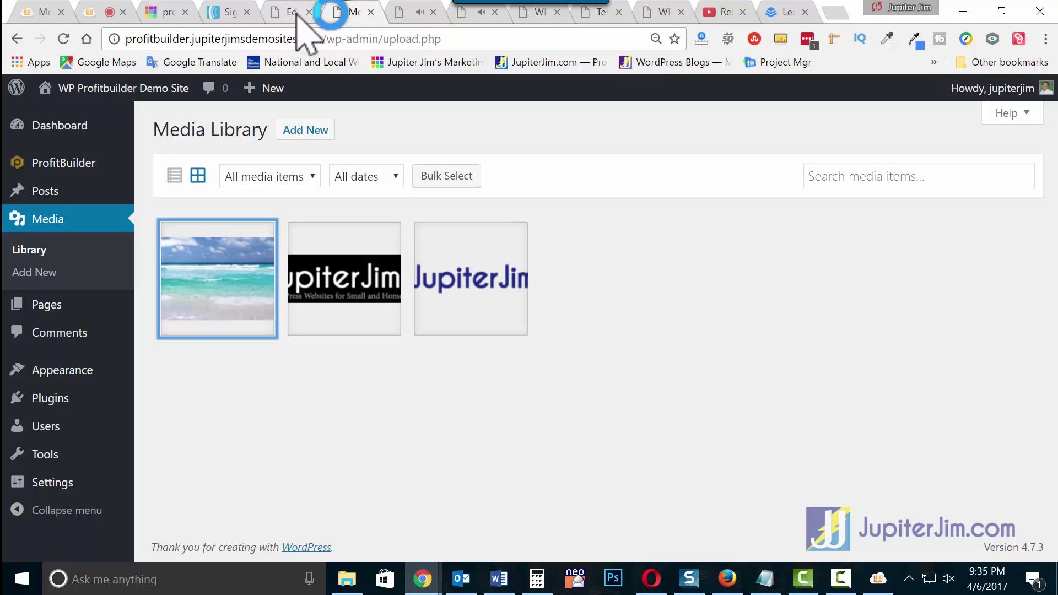
{"action": "scroll", "coordinate": [897, 455], "scroll_direction": "down", "scroll_amount": 2}
{"action": "left_click", "coordinate": [872, 439]}
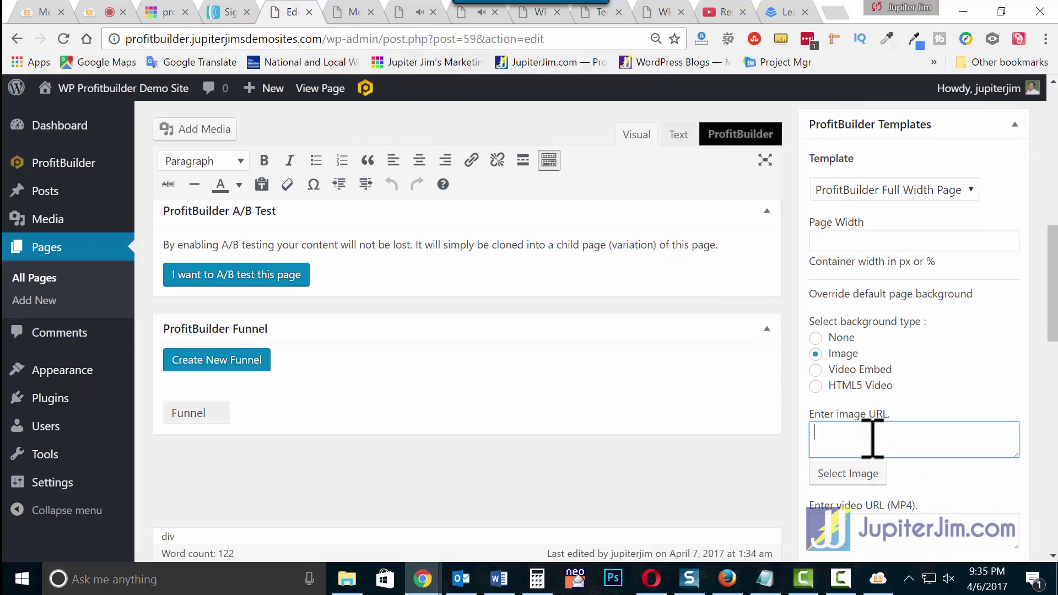
{"action": "key", "text": "ctrl+v"}
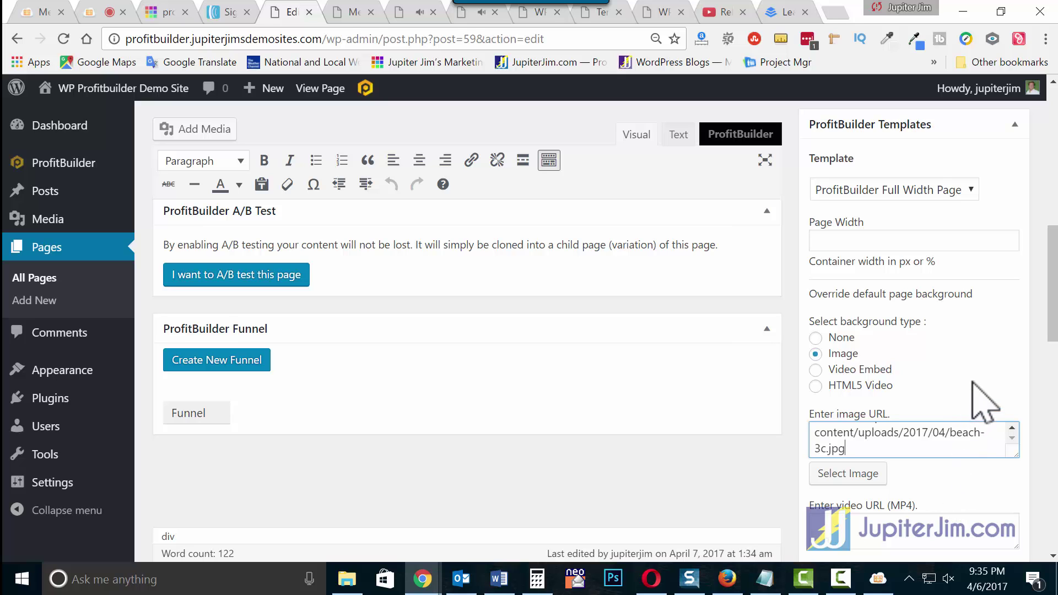
{"action": "left_click", "coordinate": [996, 347]}
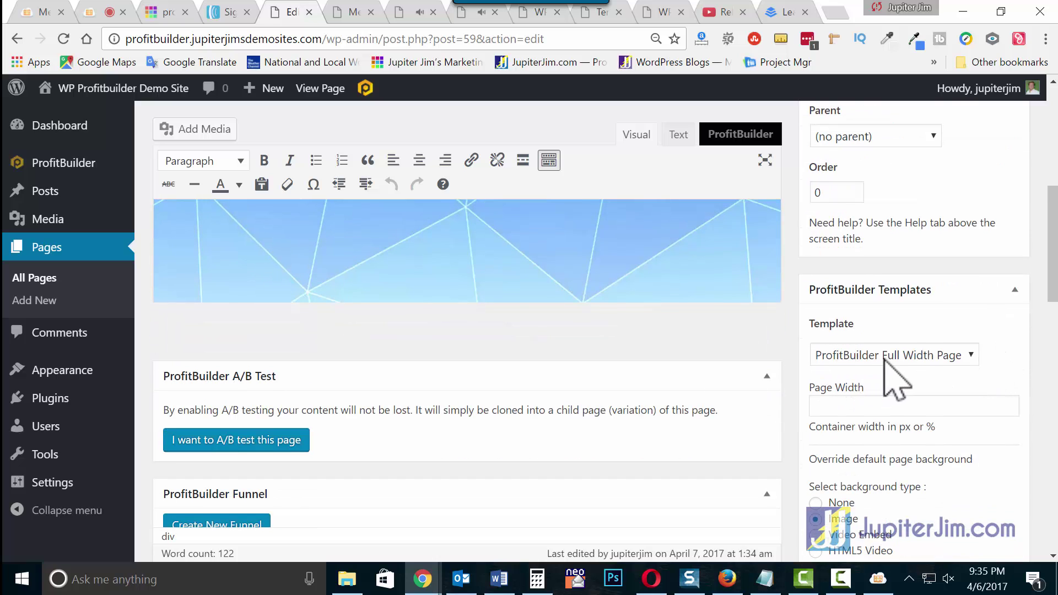
Step: Keep the ProfitBuilder Full Width Page template and update the page to save the pasted background image URL
{"action": "left_click", "coordinate": [918, 356]}
{"action": "left_click", "coordinate": [918, 389]}
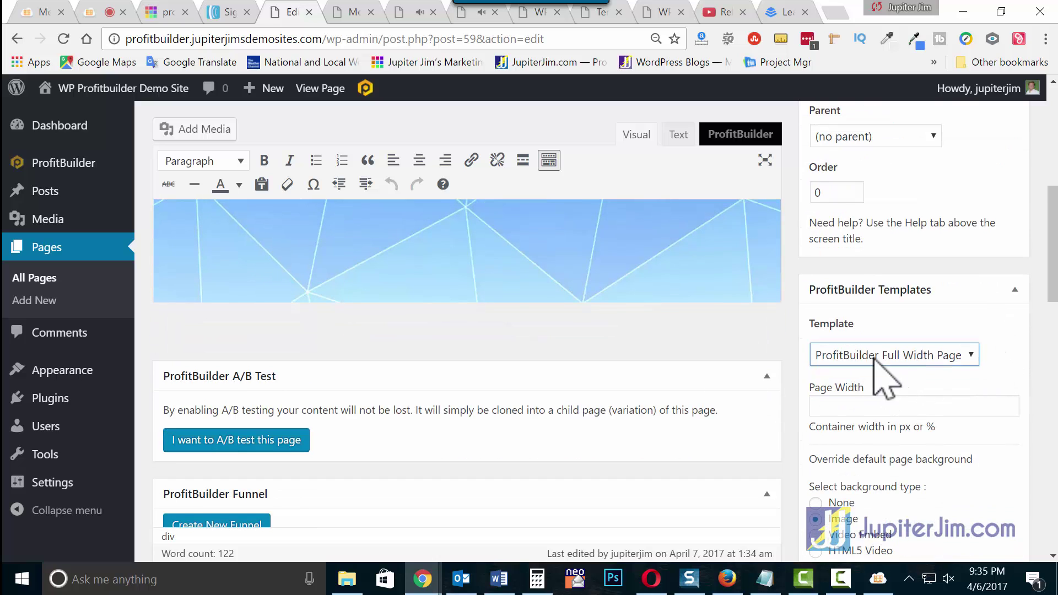
{"action": "scroll", "coordinate": [1024, 377], "scroll_direction": "up", "scroll_amount": 3}
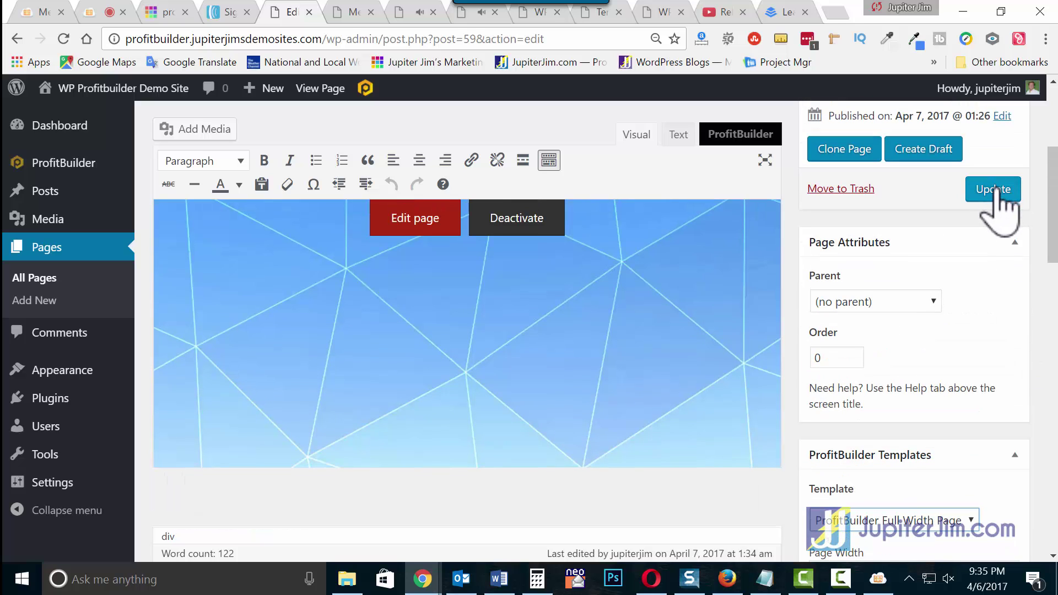
{"action": "left_click", "coordinate": [993, 190]}
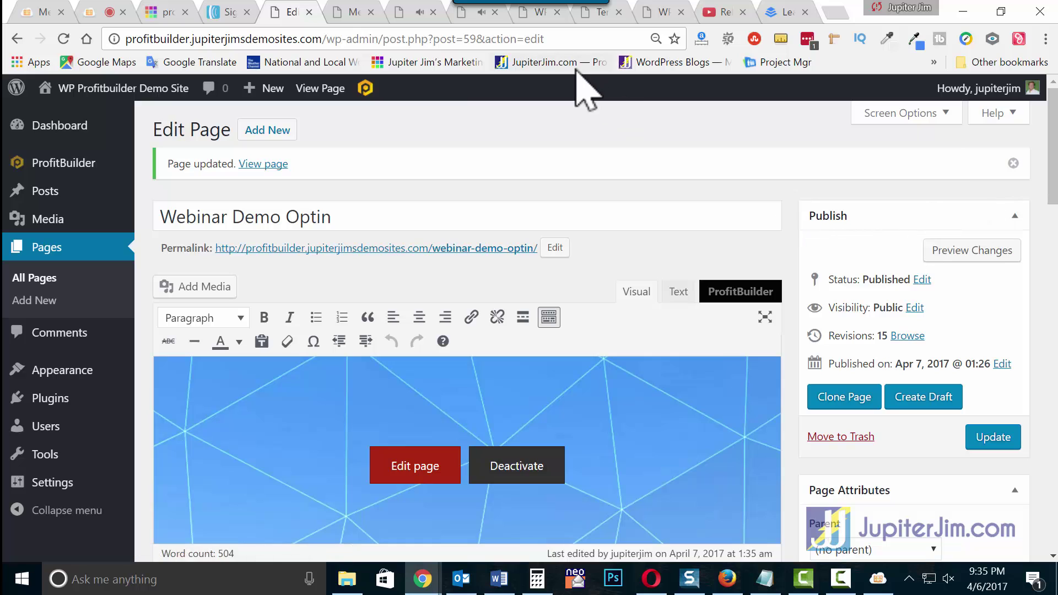
Step: View the updated page in a new tab from its permalink down to the footer, dismissing the popup and reopening it through Tell Me More!
{"action": "right_click", "coordinate": [393, 250]}
{"action": "left_click", "coordinate": [434, 261]}
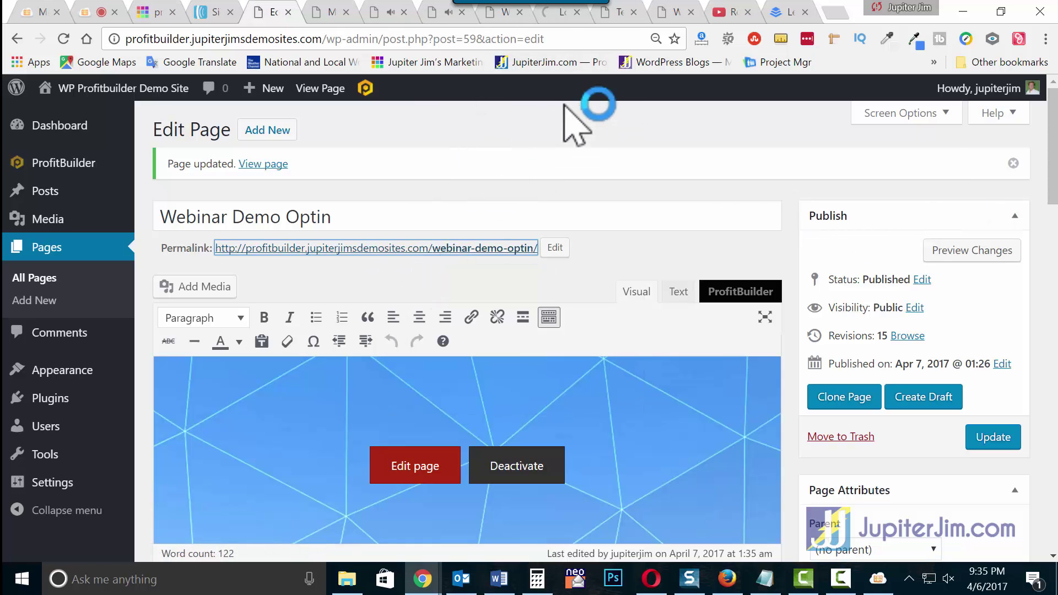
{"action": "left_click", "coordinate": [573, 8]}
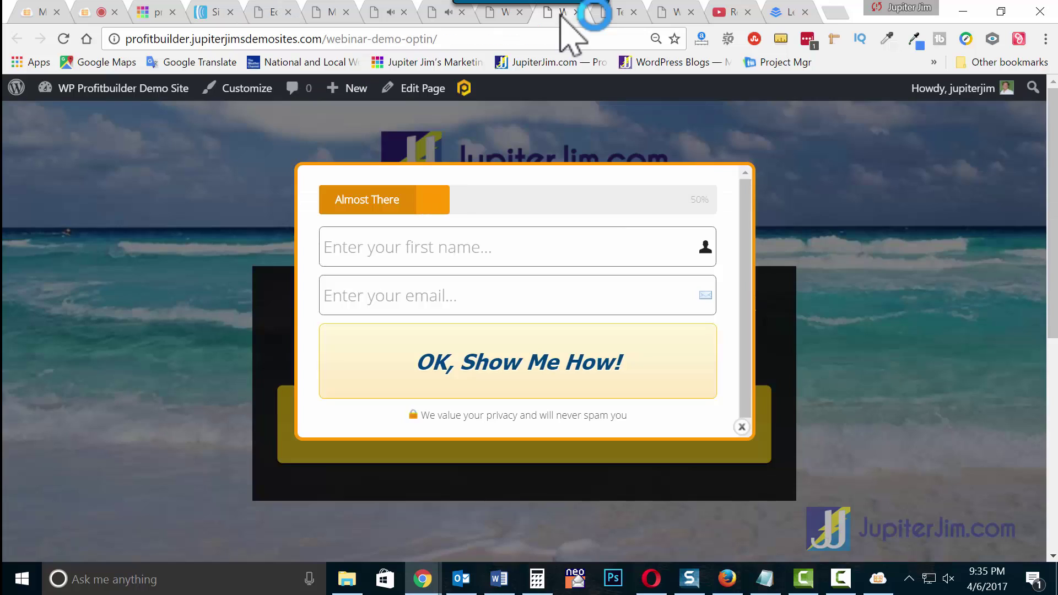
{"action": "left_click", "coordinate": [741, 427]}
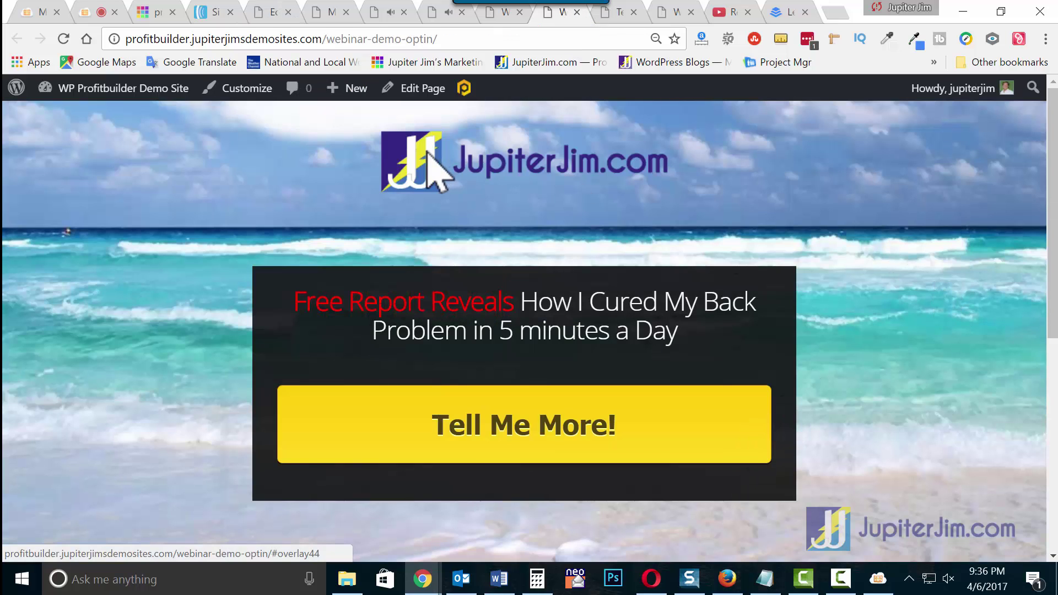
{"action": "scroll", "coordinate": [630, 308], "scroll_direction": "down", "scroll_amount": 5}
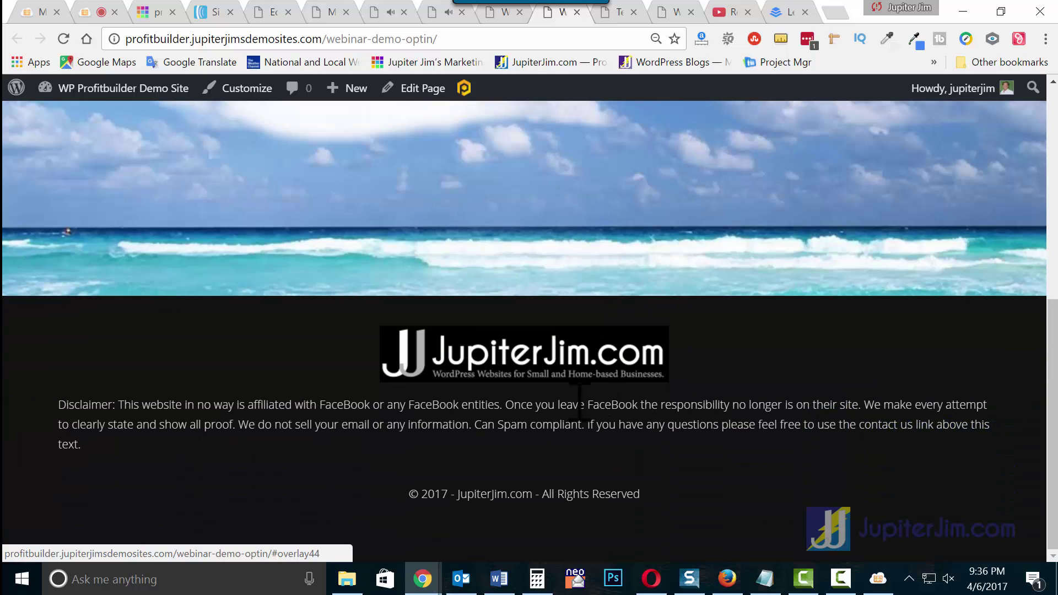
{"action": "scroll", "coordinate": [579, 400], "scroll_direction": "up", "scroll_amount": 5}
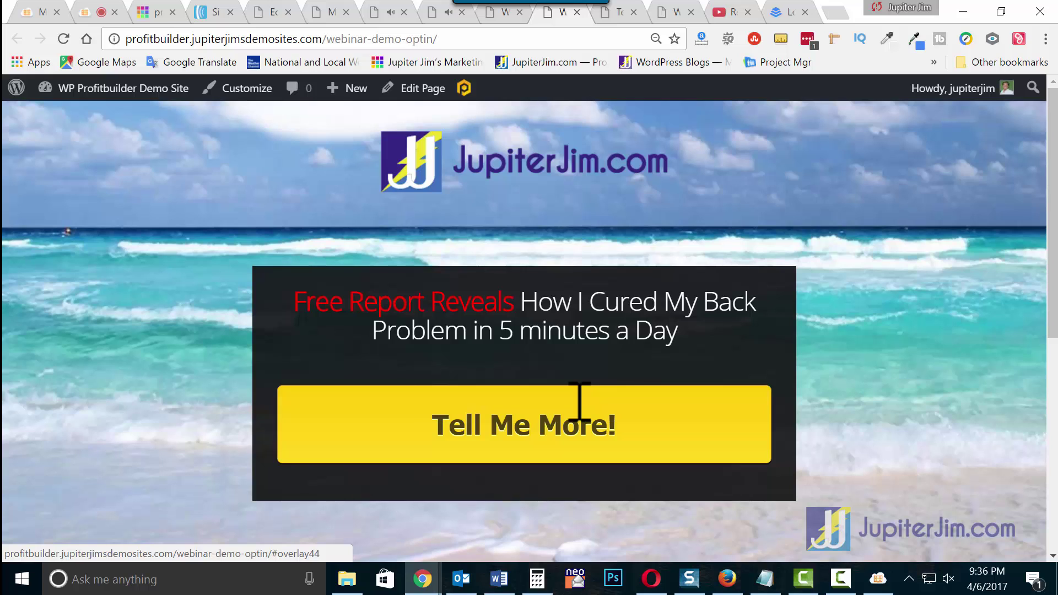
{"action": "left_click", "coordinate": [580, 402]}
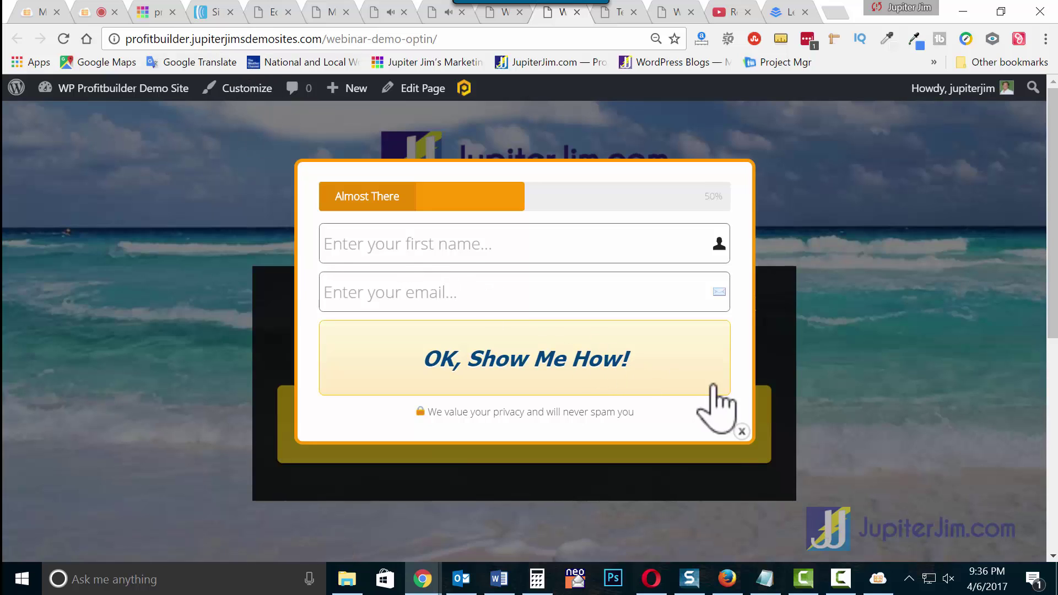